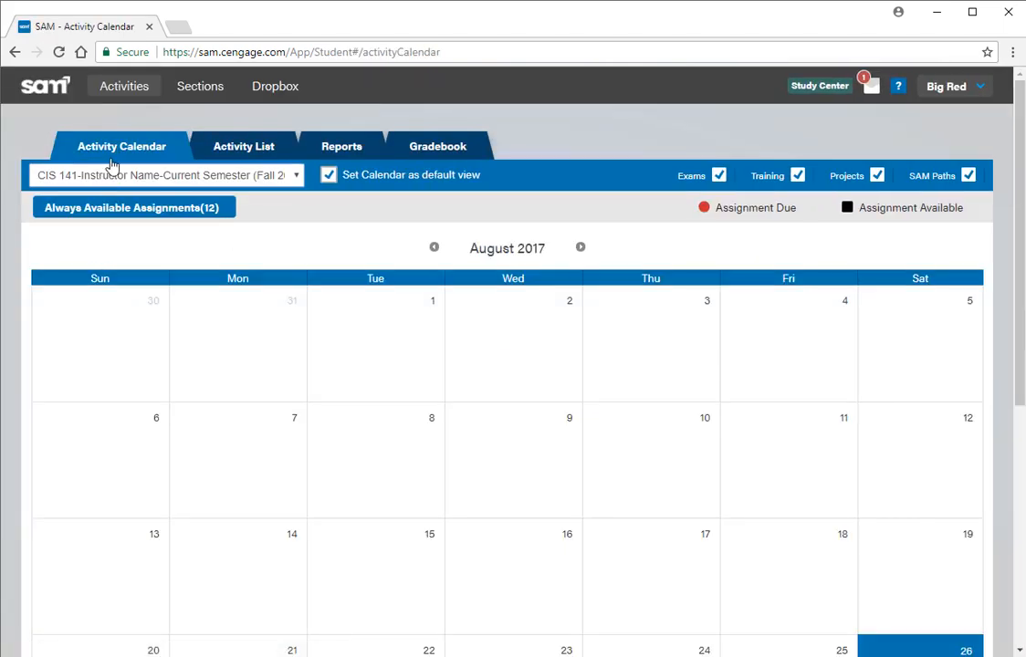
Open the CIS 141-Word 2 project from the activity list.
click(225, 154)
scroll(153, 400, down, 3)
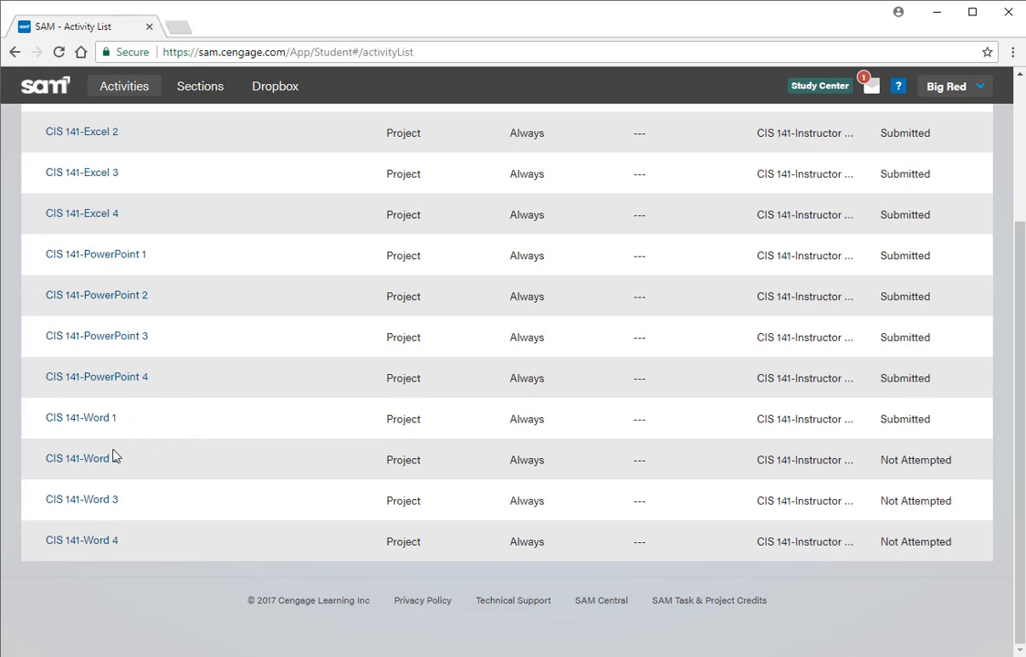
scroll(92, 465, up, 2)
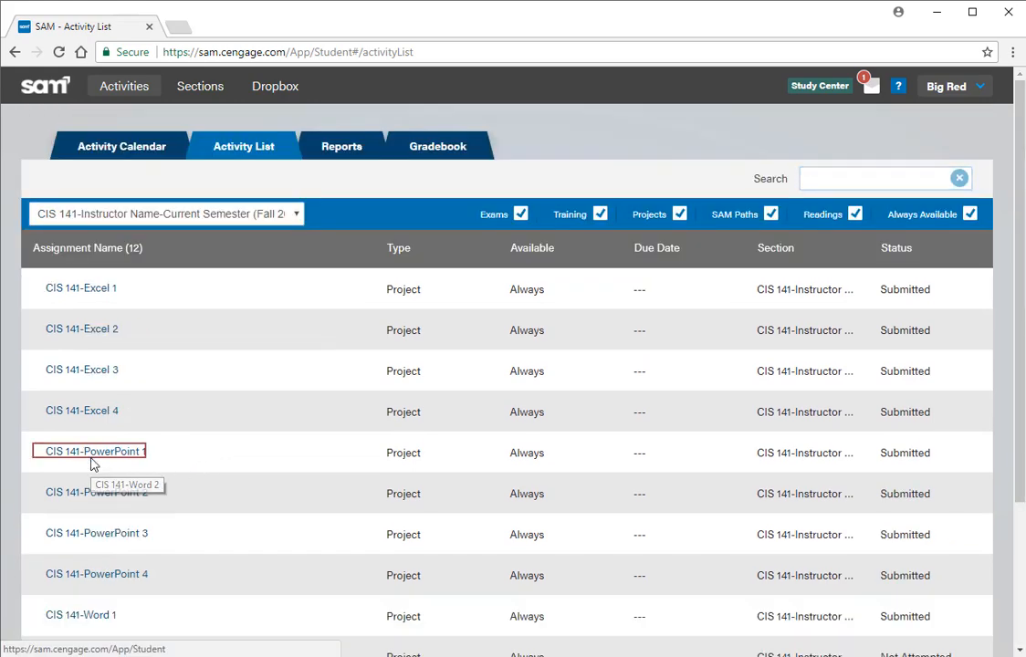
click(92, 462)
click(770, 308)
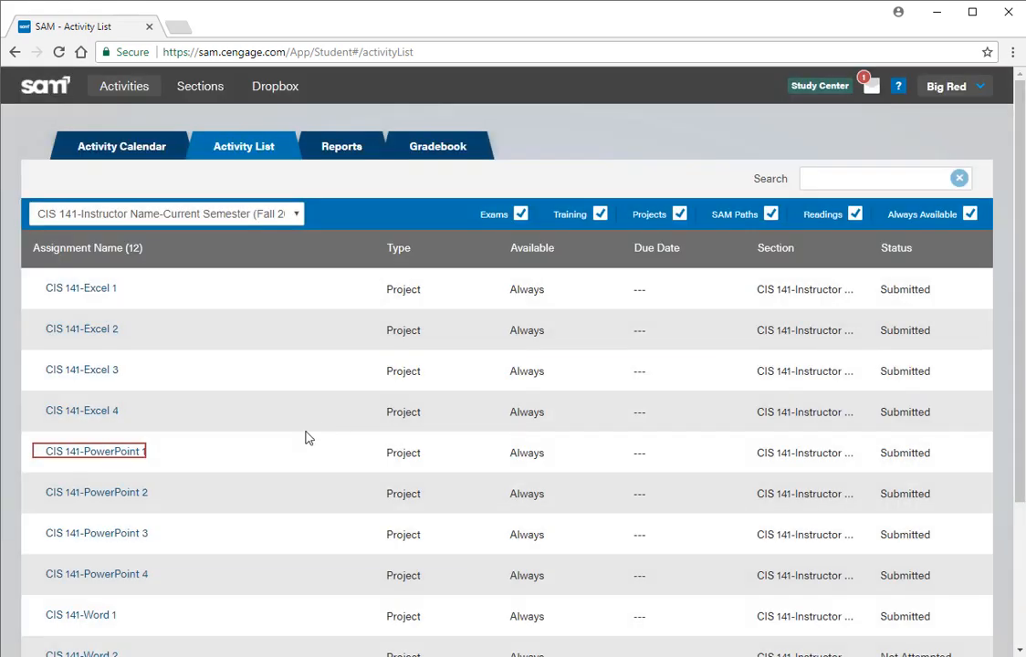
scroll(238, 448, down, 3)
click(101, 464)
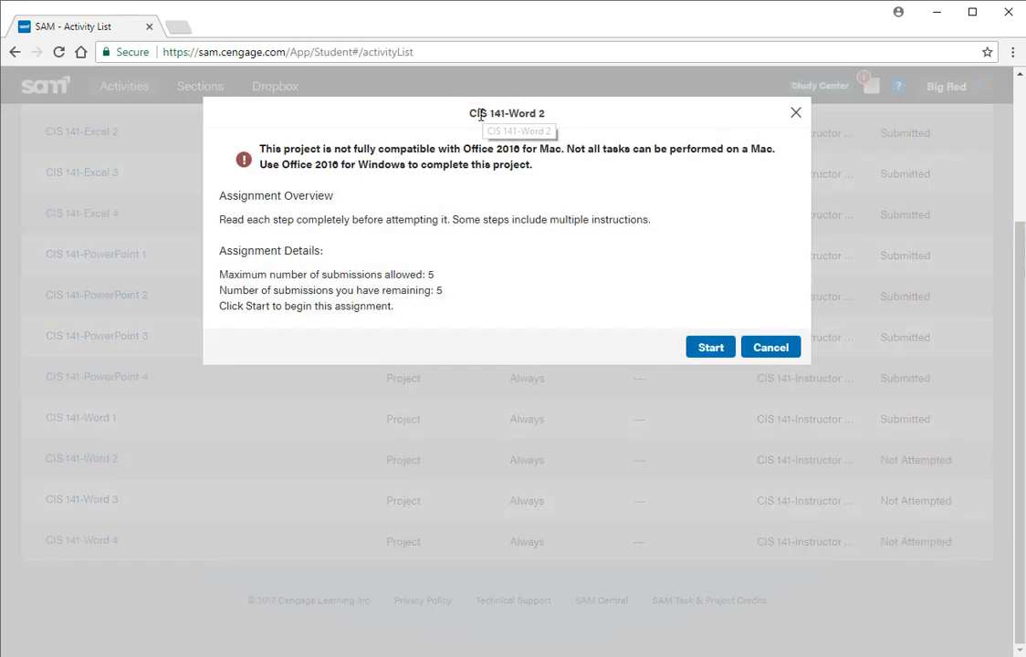
Review the CIS 141-Word 2 compatibility notice and start the assignment.
drag(479, 113, 522, 113)
drag(294, 149, 502, 164)
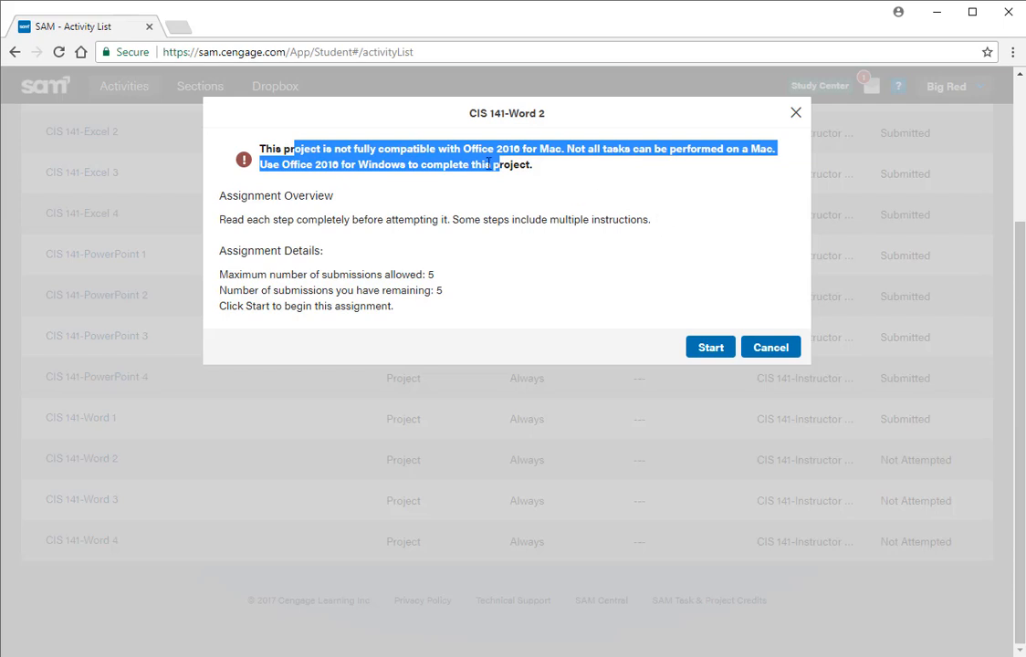
click(366, 167)
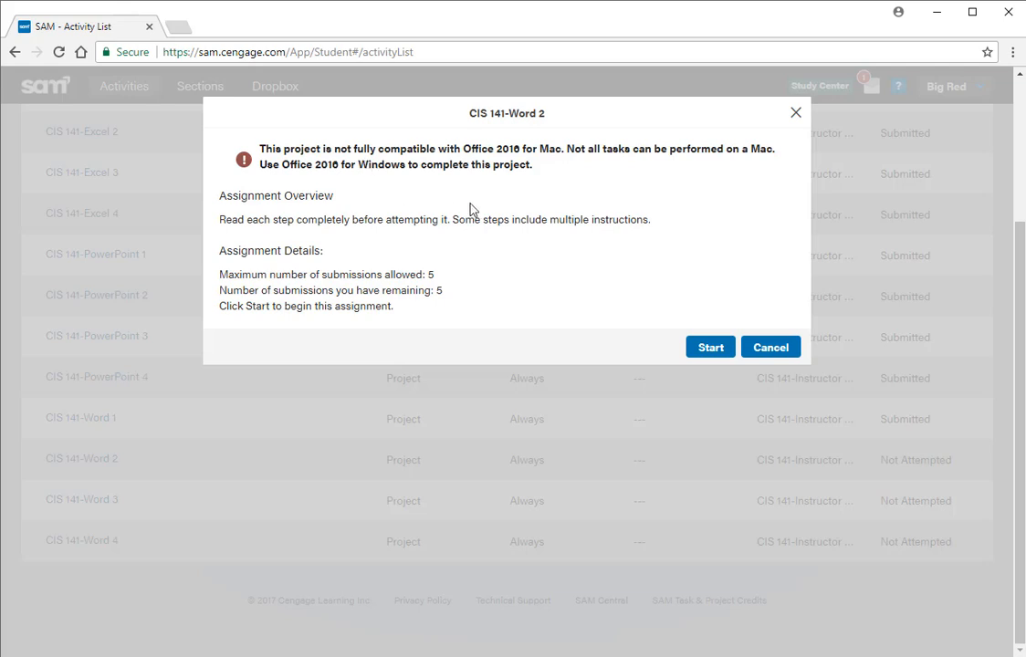
click(712, 352)
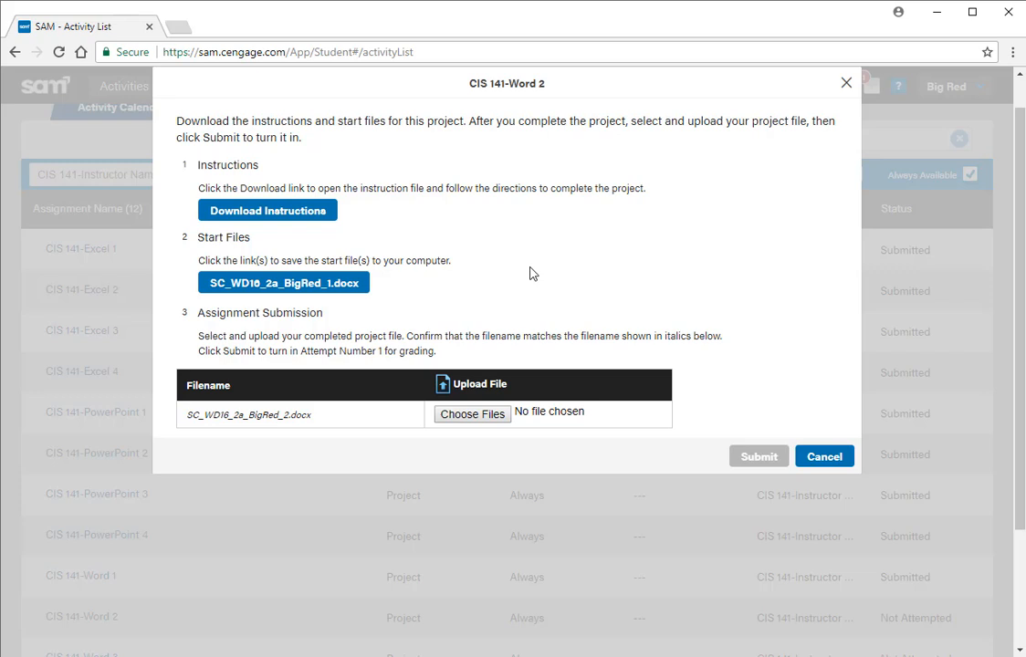
Download Instructions_SC_WD16_2a.docx to the Desktop and open it in Word with editing enabled.
click(269, 210)
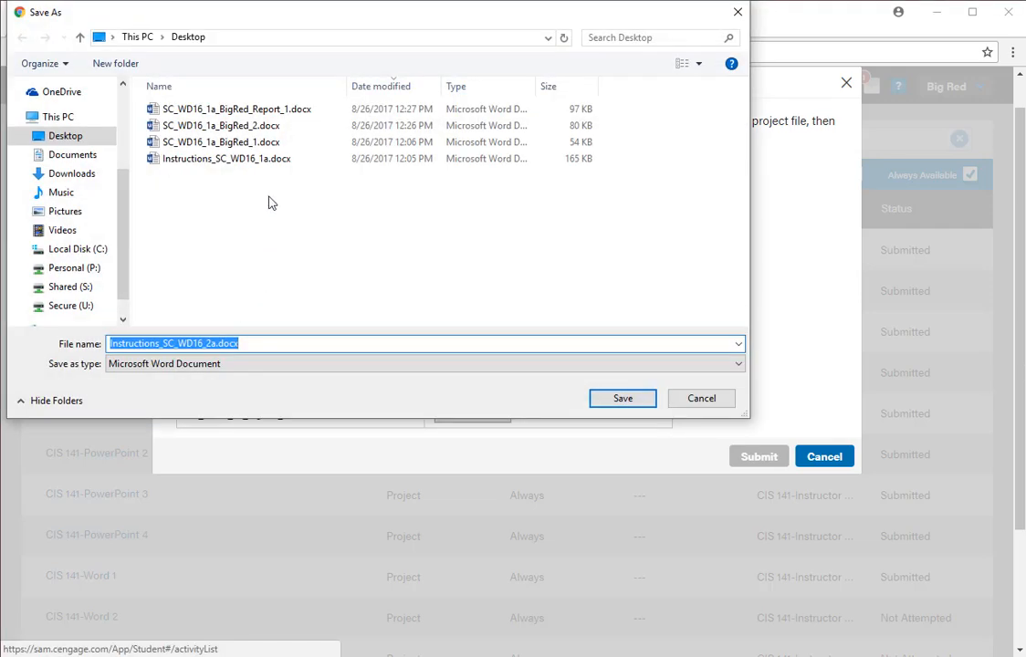
click(614, 402)
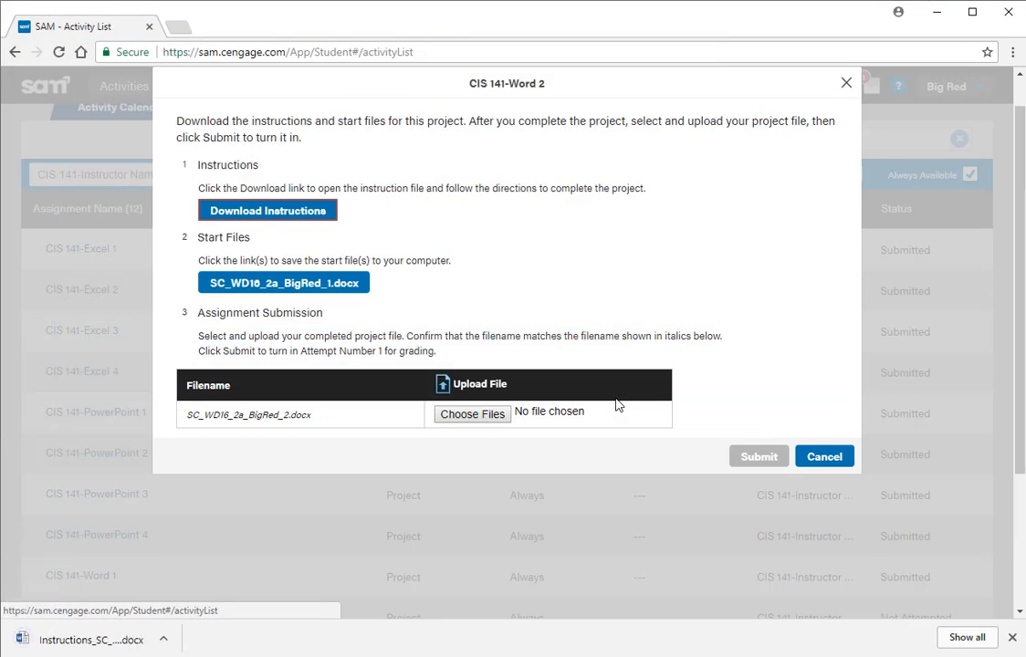
click(77, 640)
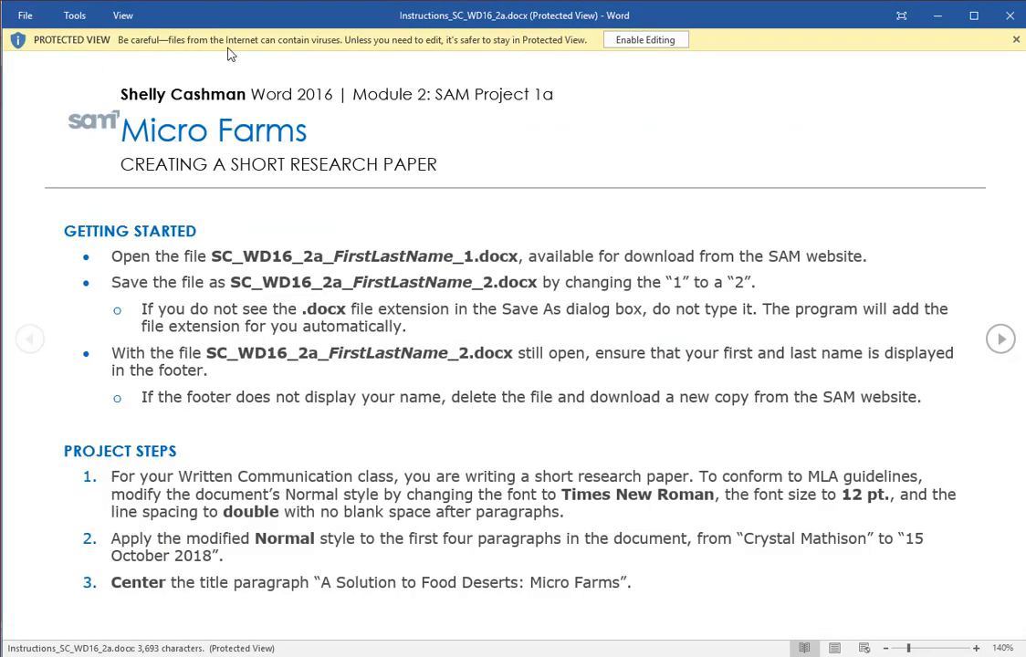
click(646, 41)
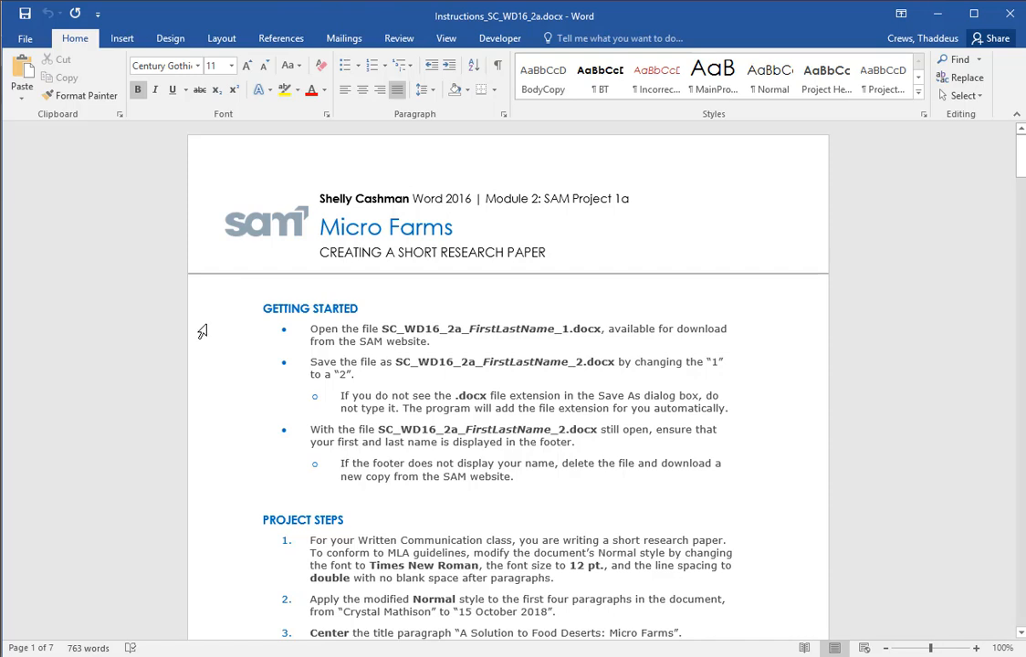
Read the Getting Started instructions on file naming, the .docx extension and the name in the footer.
drag(202, 332, 221, 482)
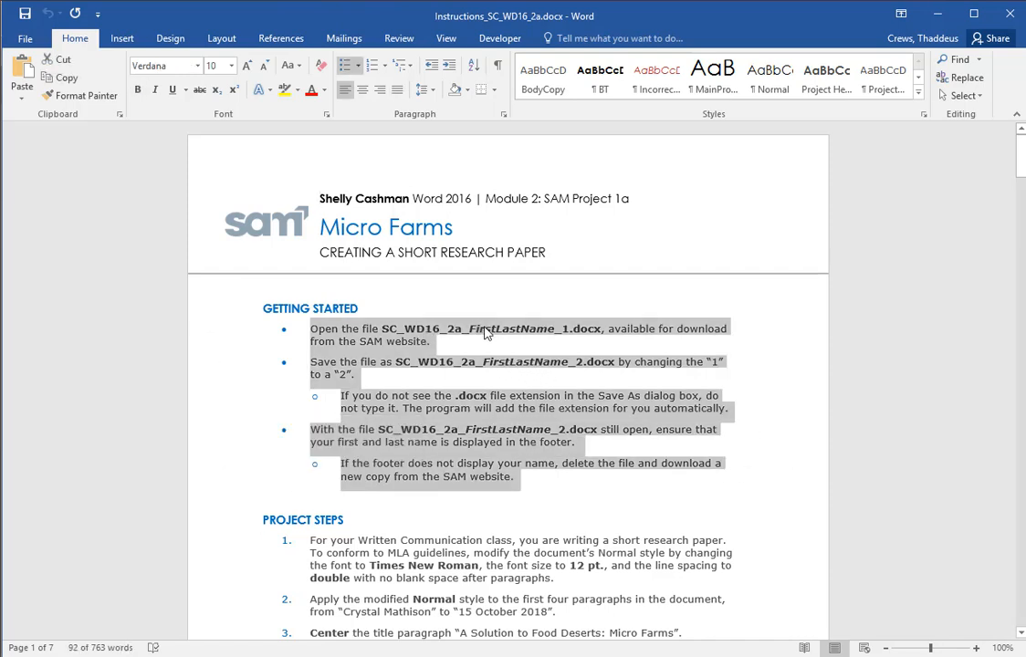
drag(483, 363, 585, 362)
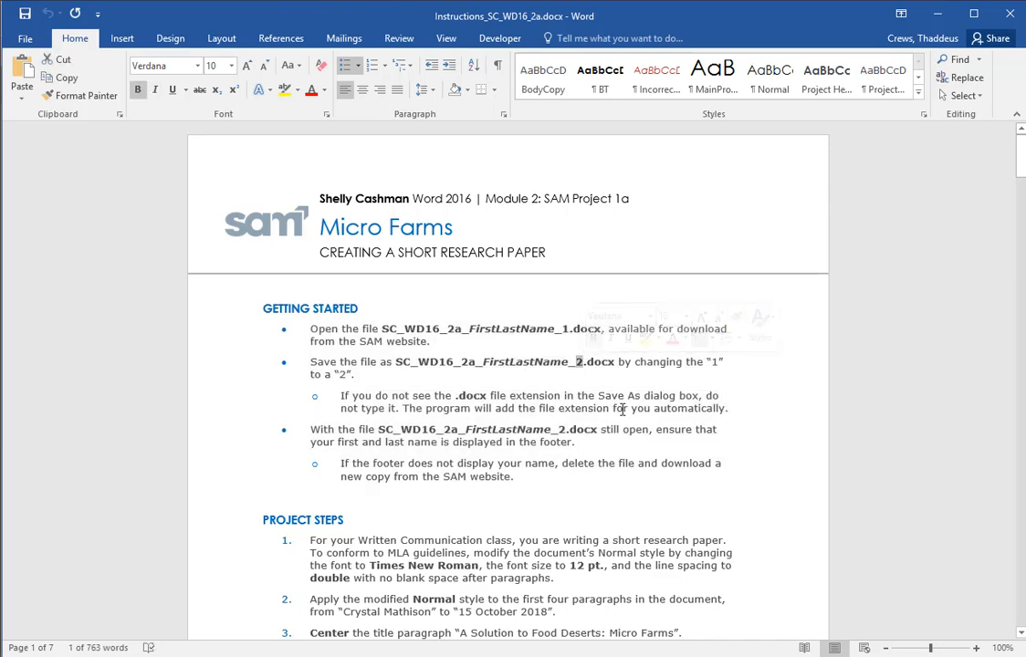
drag(455, 396, 488, 397)
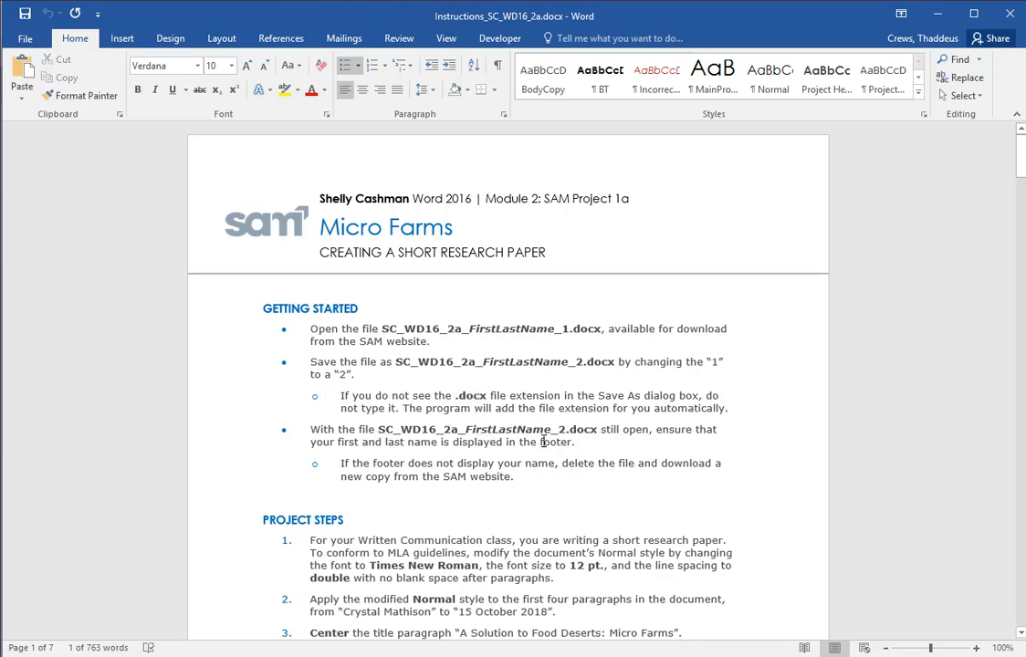
triple_click(421, 461)
click(555, 490)
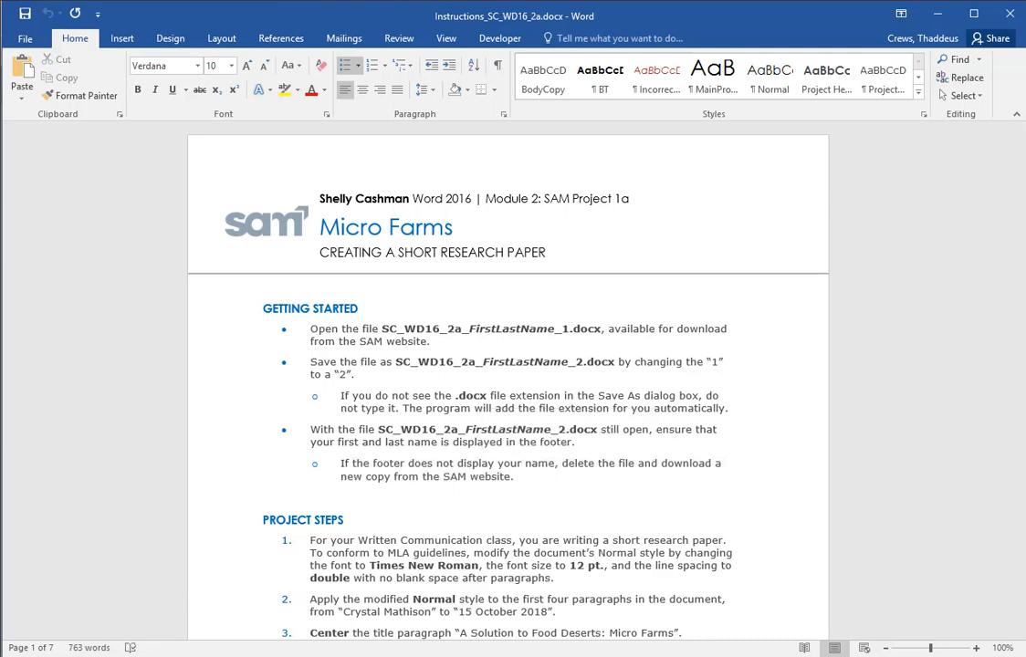
Switch back to the SAM page in Chrome, save SC_WD16_2a_BigRed_1.docx to the Desktop and open it in Word with editing enabled.
key(alt+Tab)
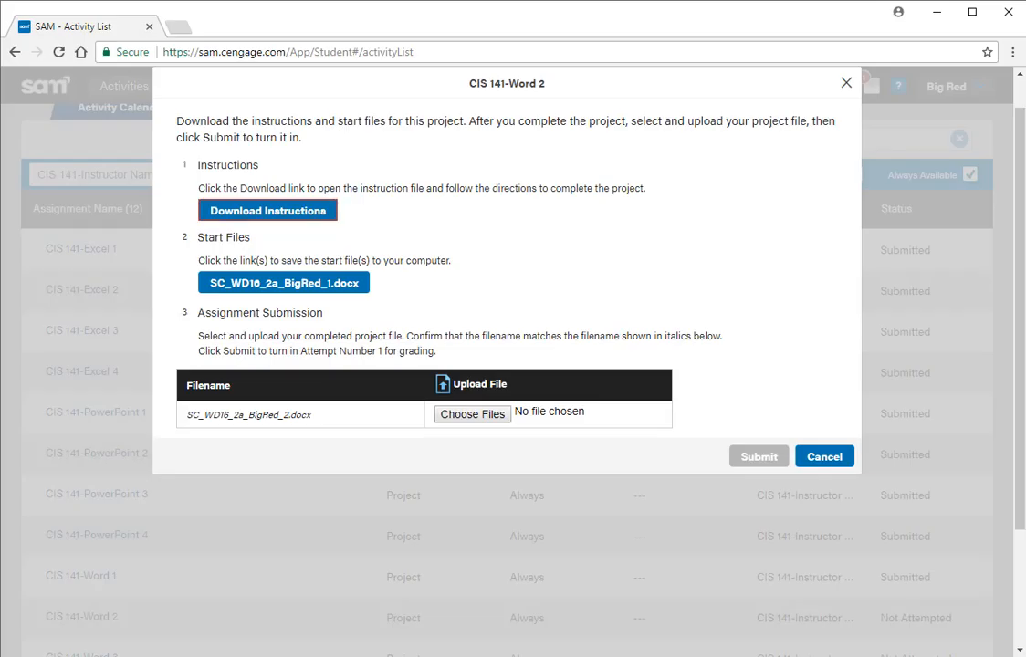
click(294, 284)
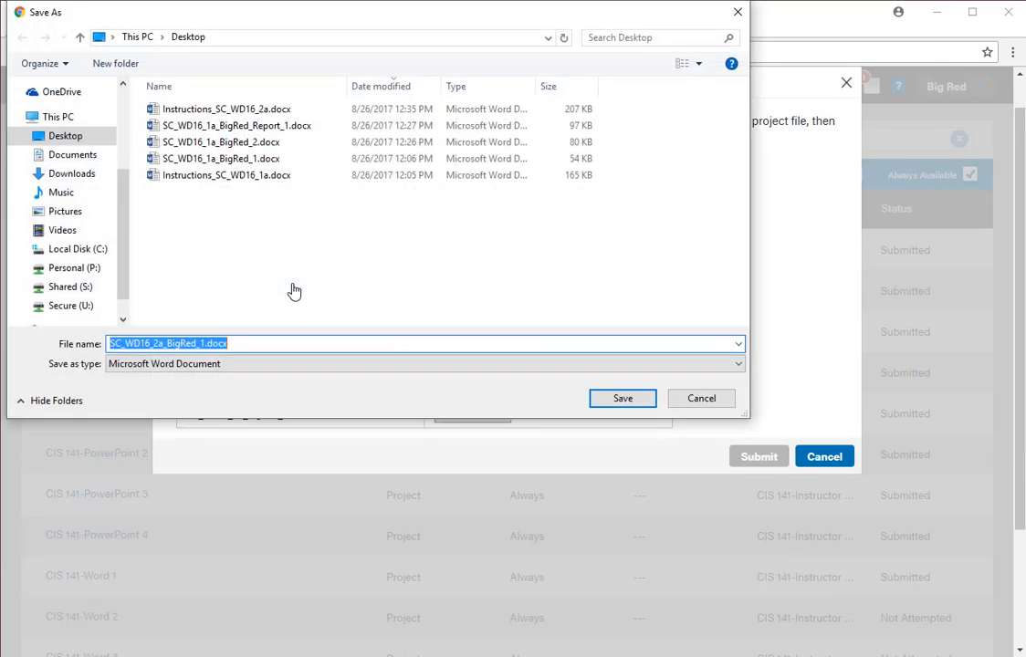
click(622, 399)
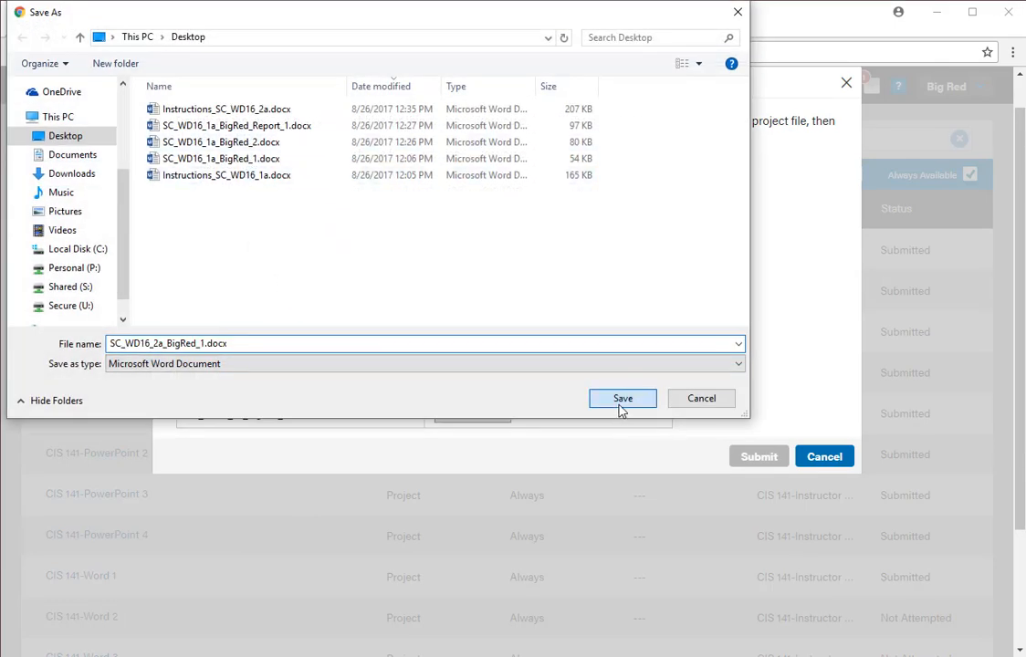
click(88, 643)
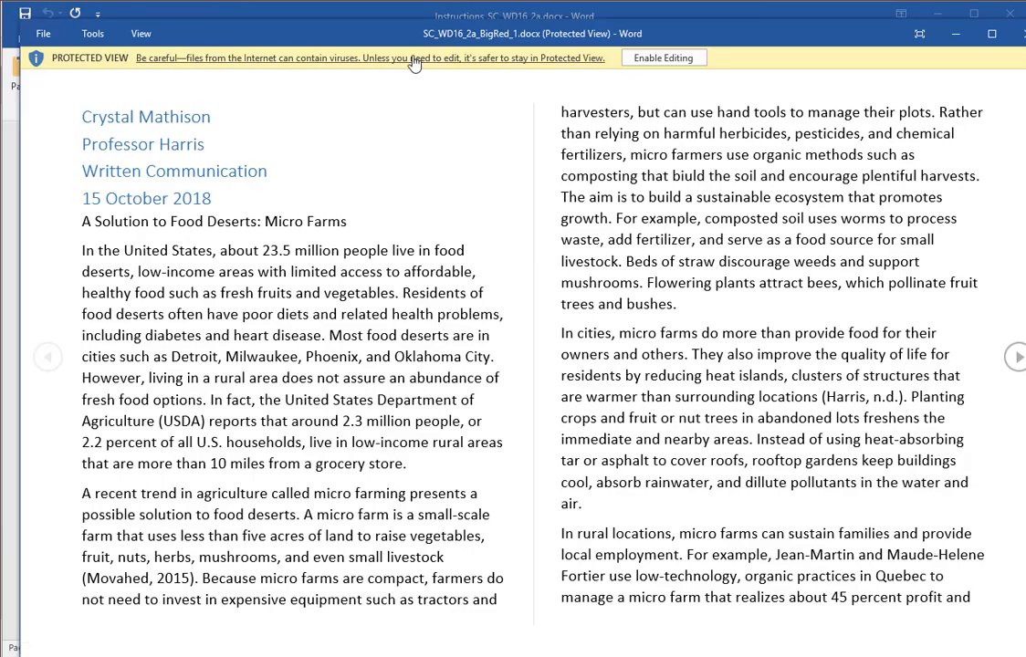
click(663, 59)
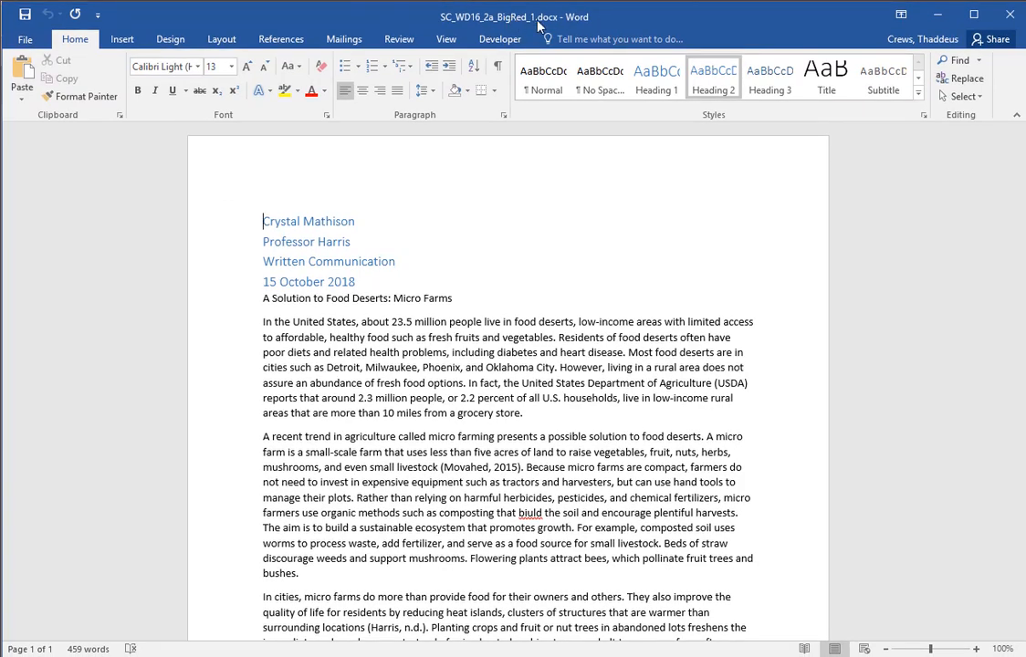
Save a copy of the start document on the Desktop as SC_WD16_2a_BigRed_2.docx.
scroll(533, 410, down, 7)
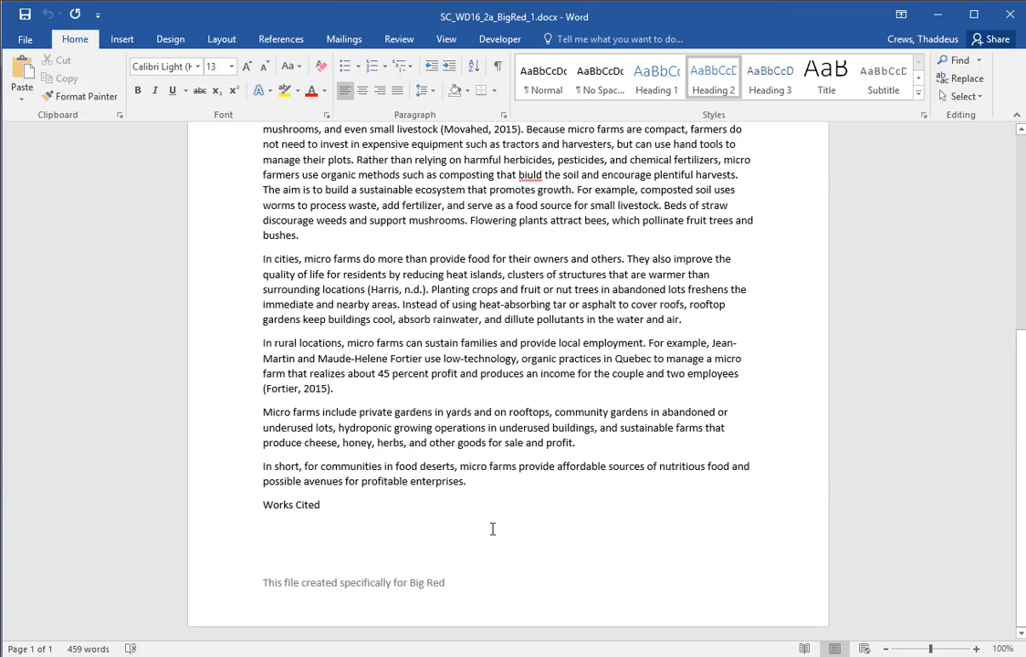
key(ctrl+Home)
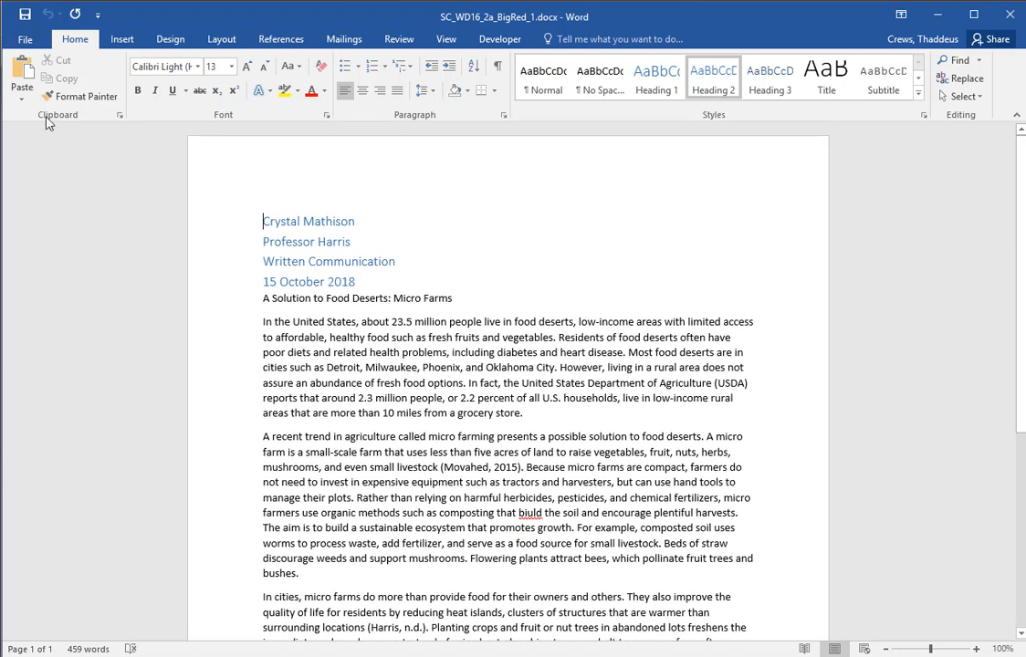
click(25, 38)
click(33, 206)
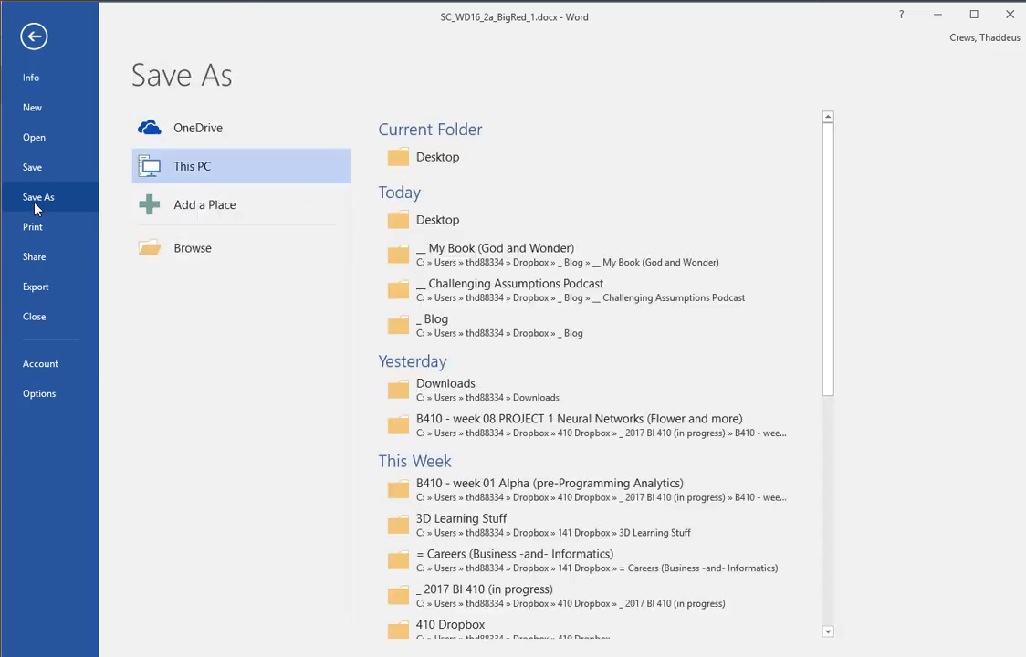
click(186, 256)
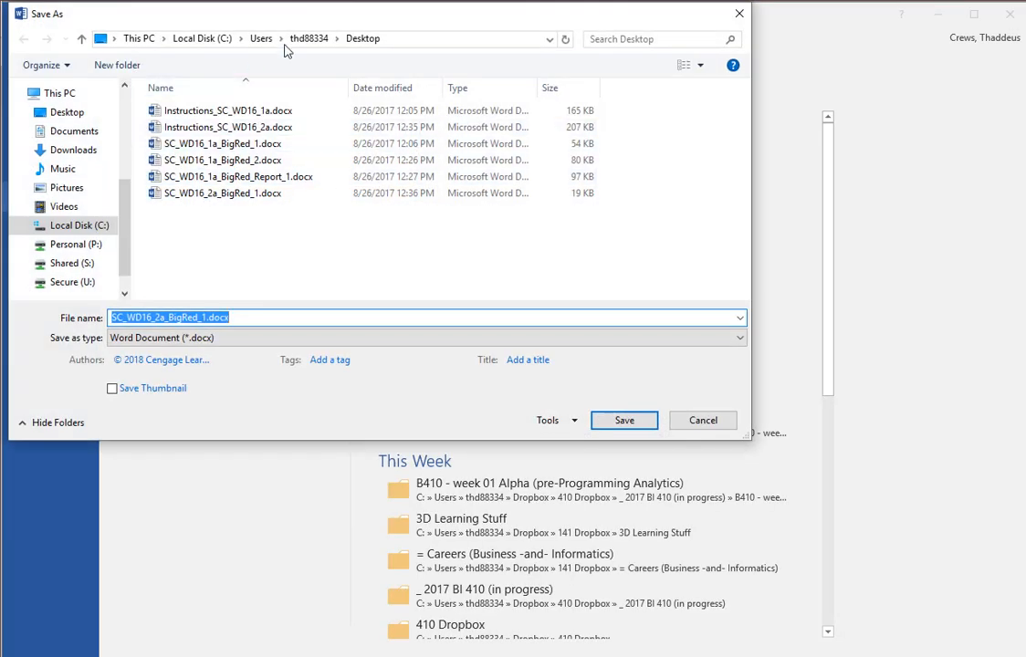
click(209, 319)
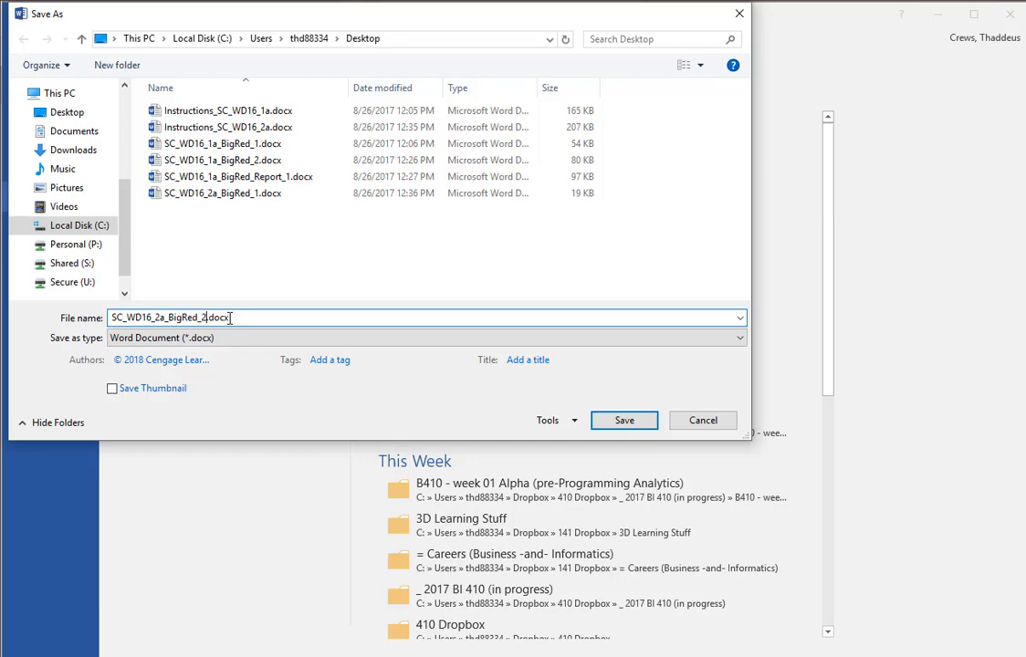
text(2)
click(627, 422)
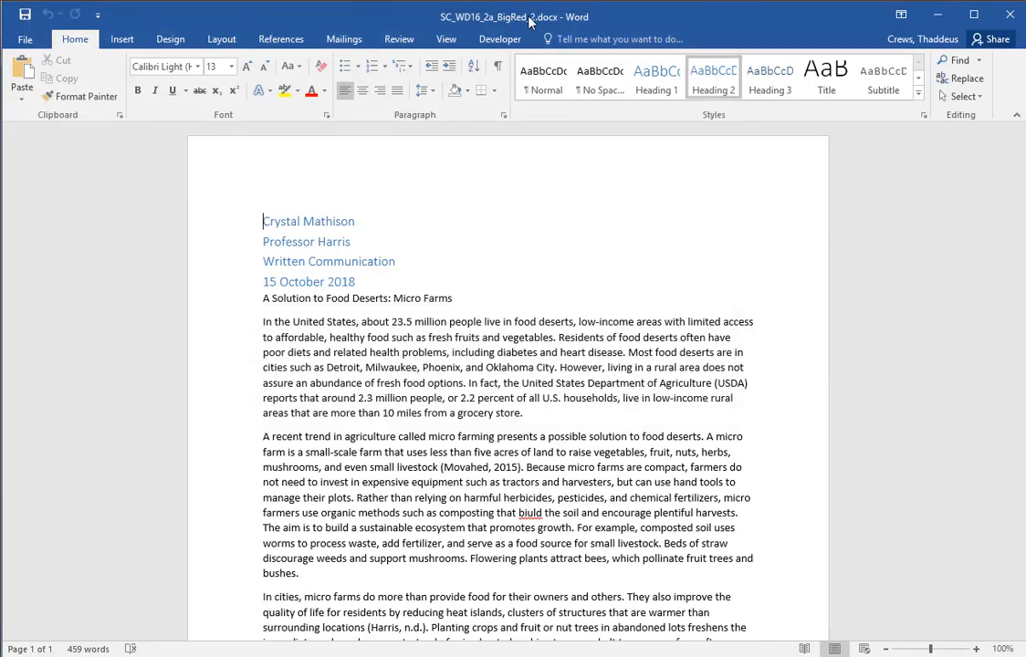
Check the footer of the saved copy, and read the first project steps in the instructions document.
scroll(310, 589, down, 8)
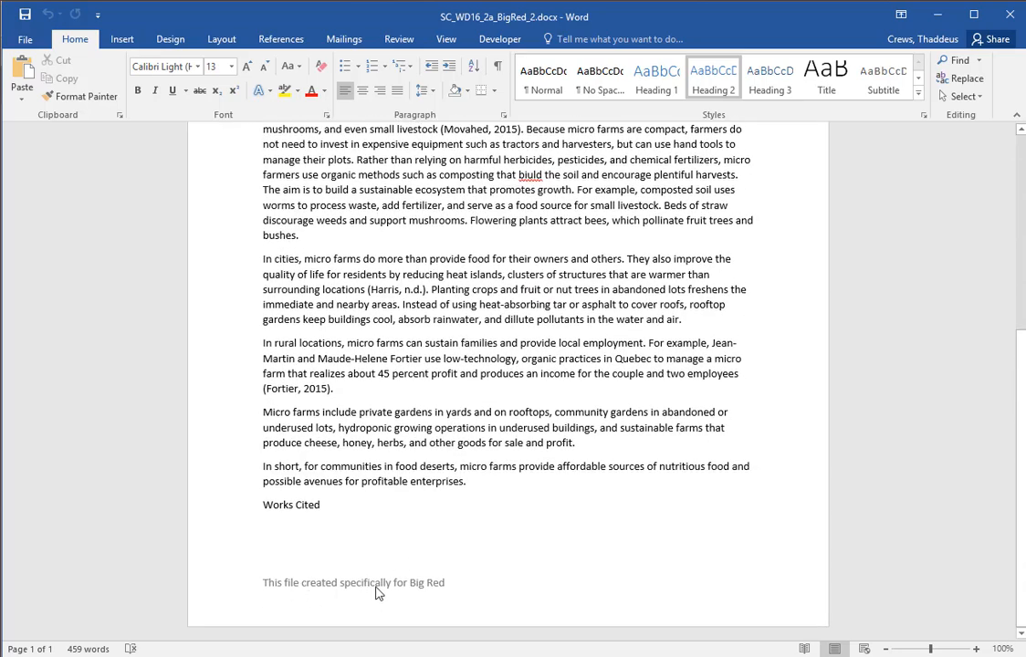
scroll(497, 523, up, 8)
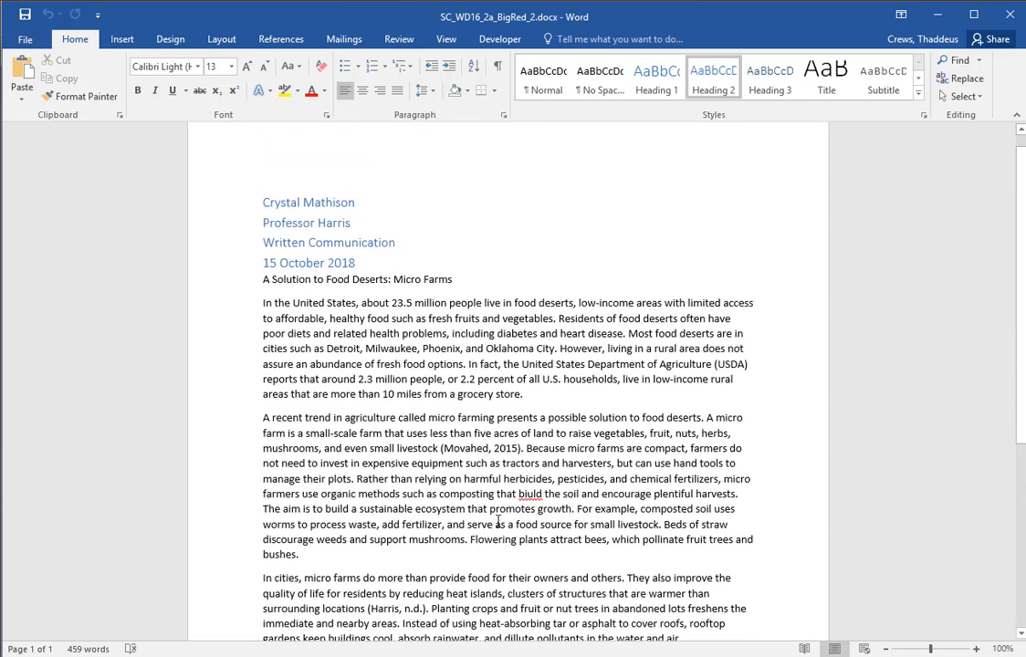
scroll(499, 522, up, 1)
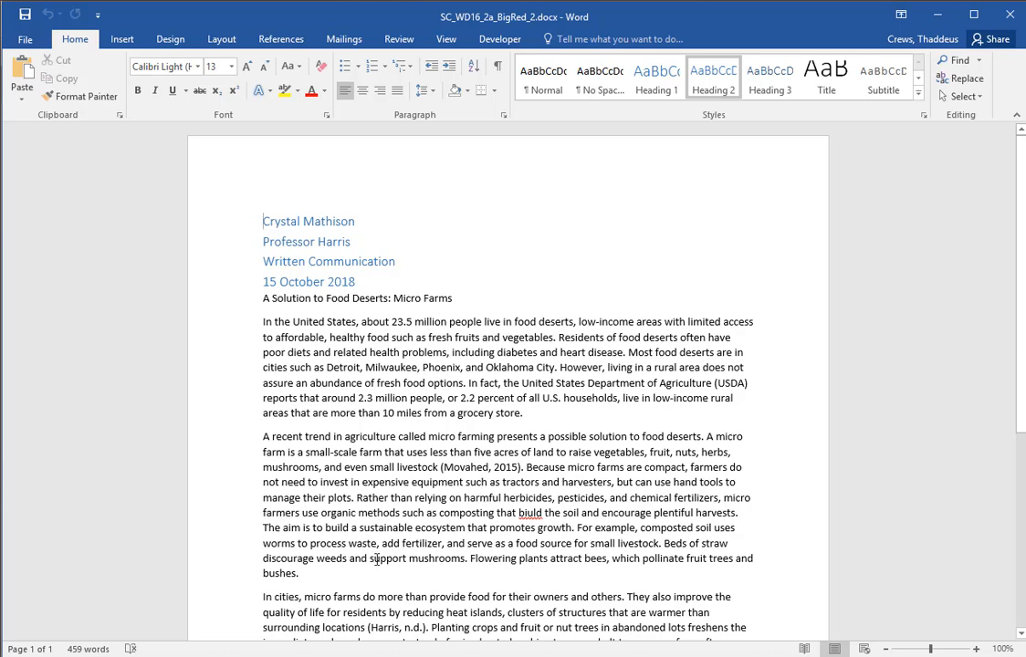
key(alt+Tab)
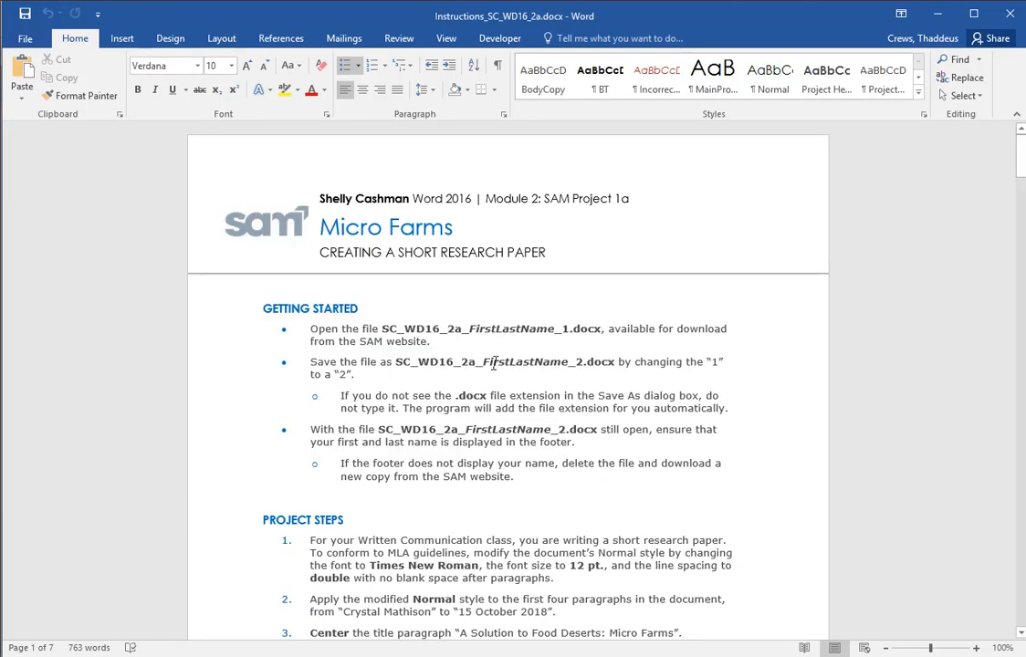
scroll(514, 340, down, 5)
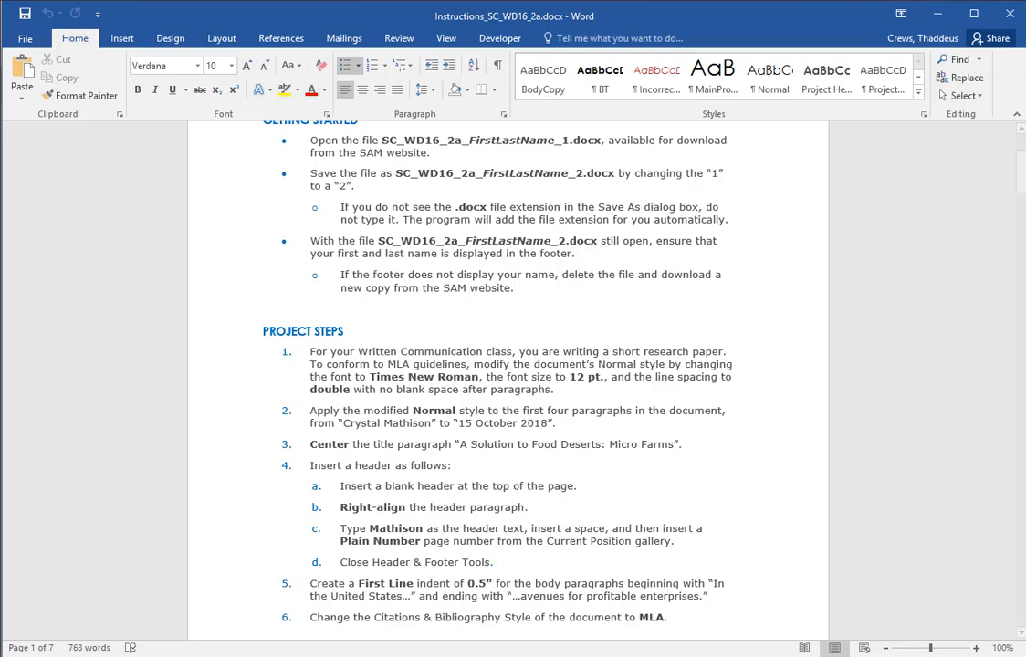
Return to the research paper and check which style the Works Cited paragraph uses.
key(alt+Tab)
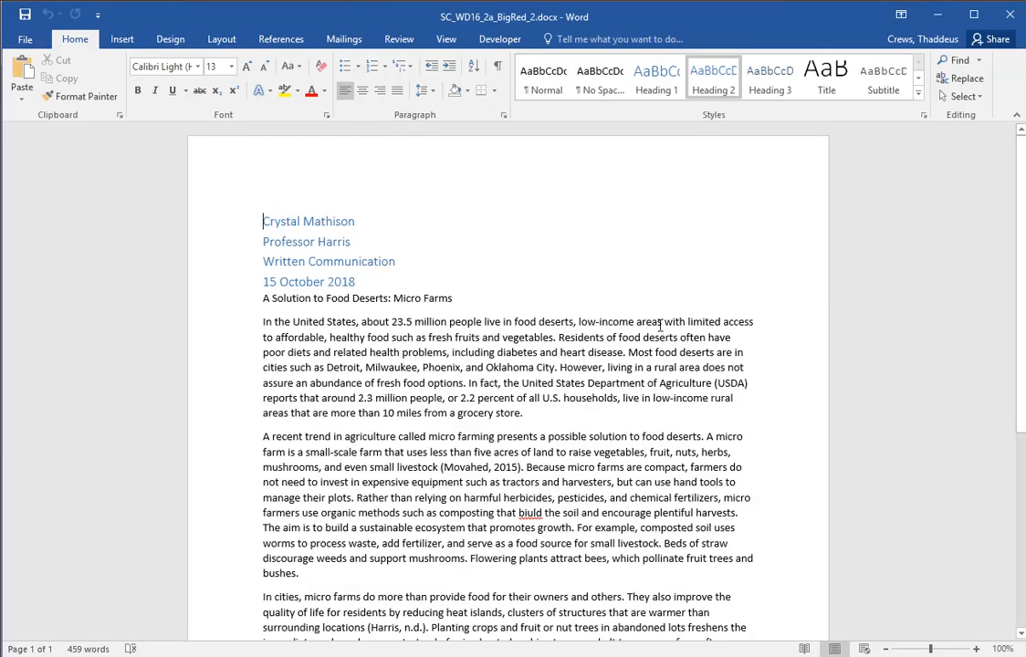
scroll(555, 315, down, 7)
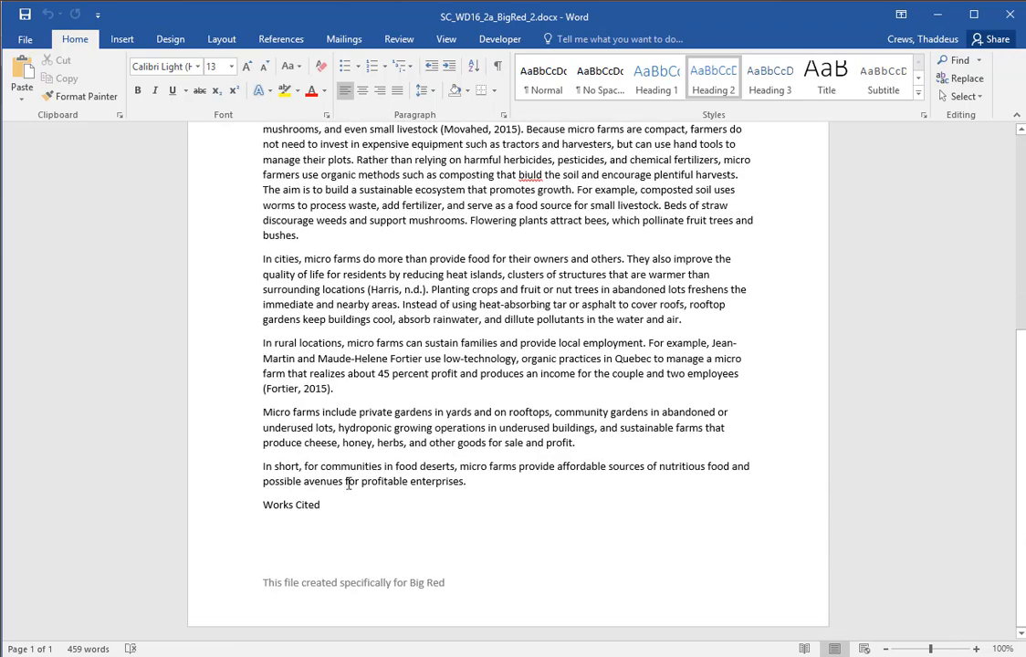
triple_click(275, 515)
click(543, 77)
scroll(402, 409, up, 3)
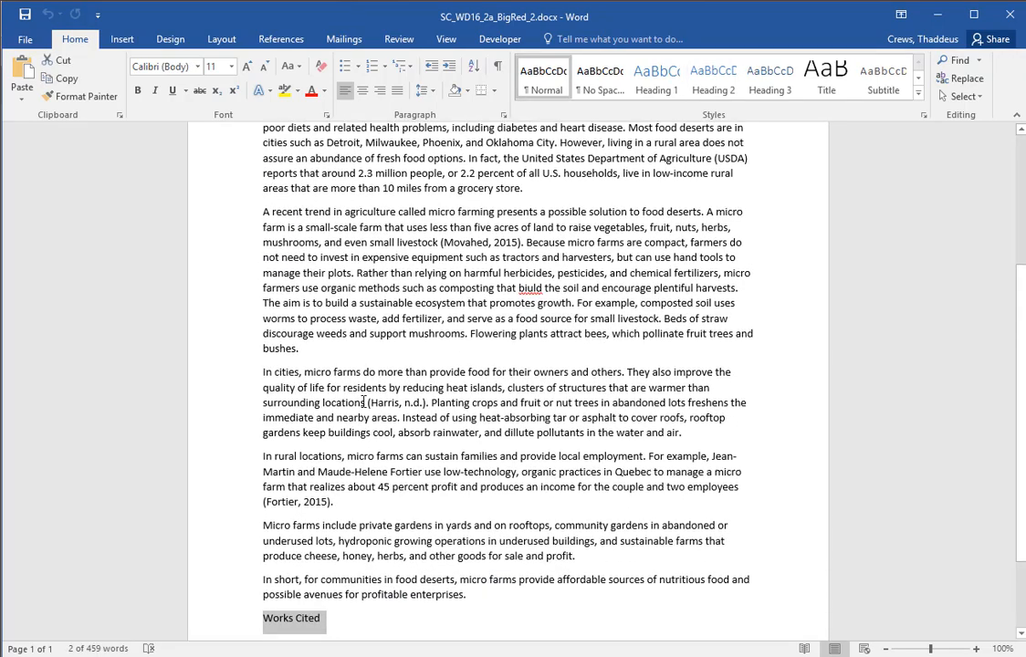
scroll(616, 372, up, 5)
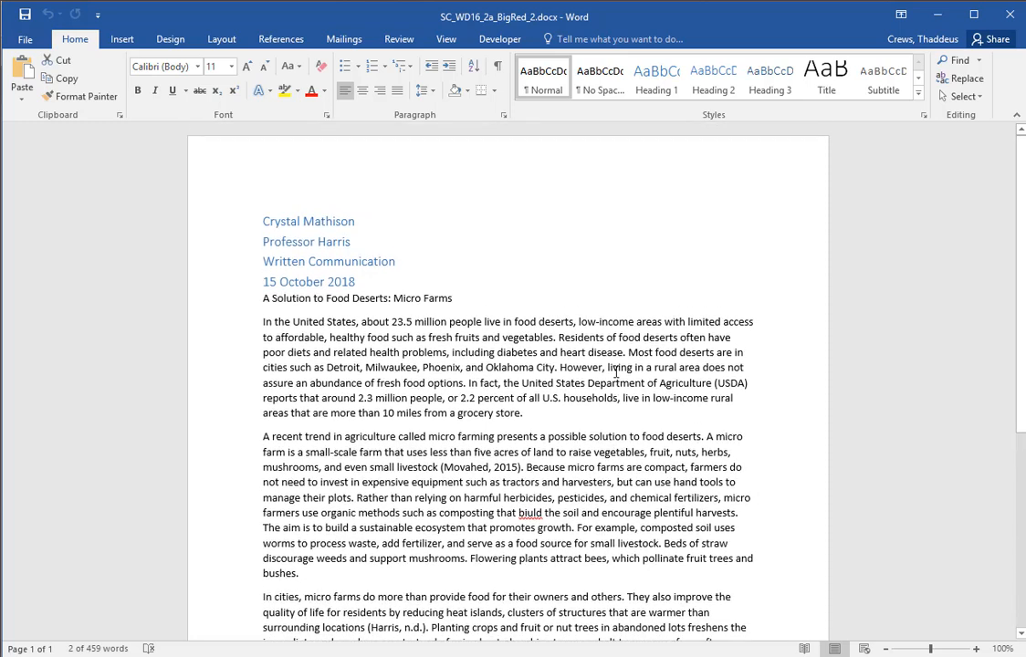
Read project step 1 about the Normal style in the instructions document, and return to the research paper to look through the available styles.
key(alt+Tab)
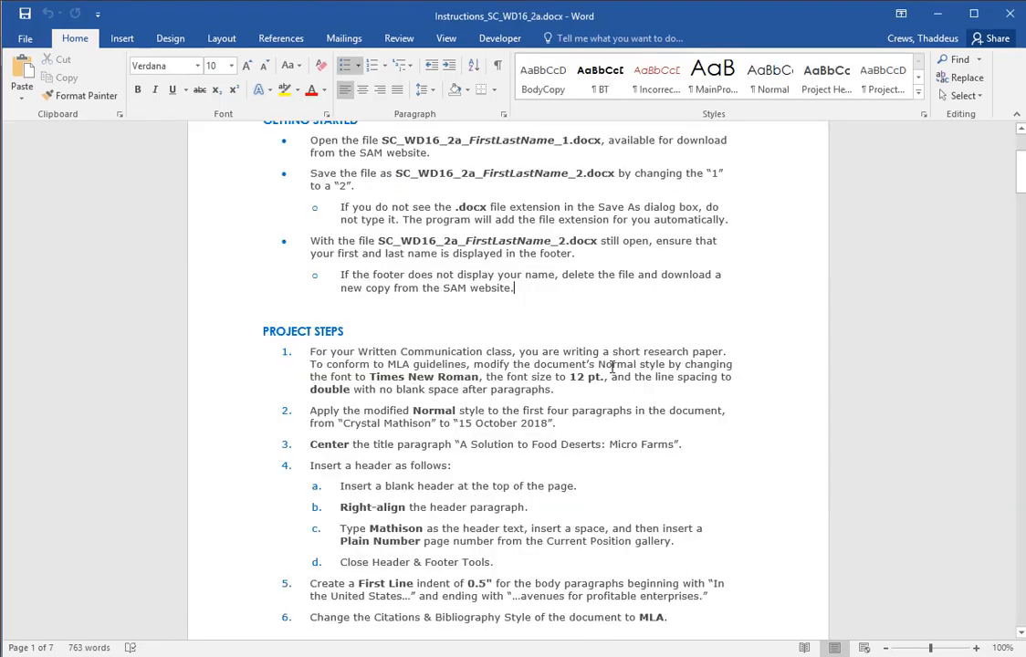
drag(247, 353, 237, 394)
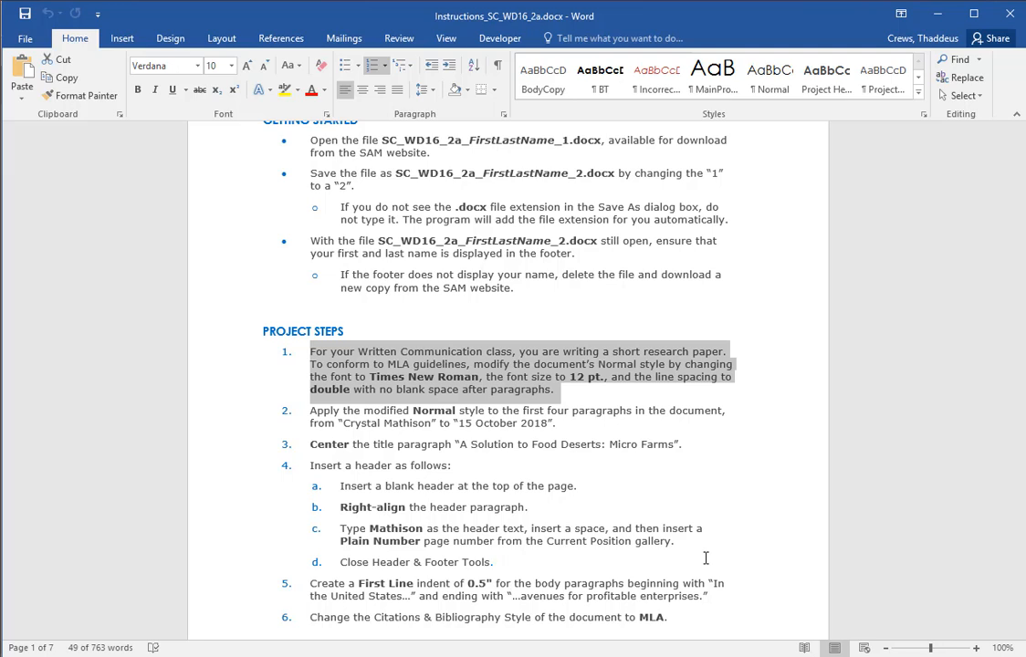
click(516, 400)
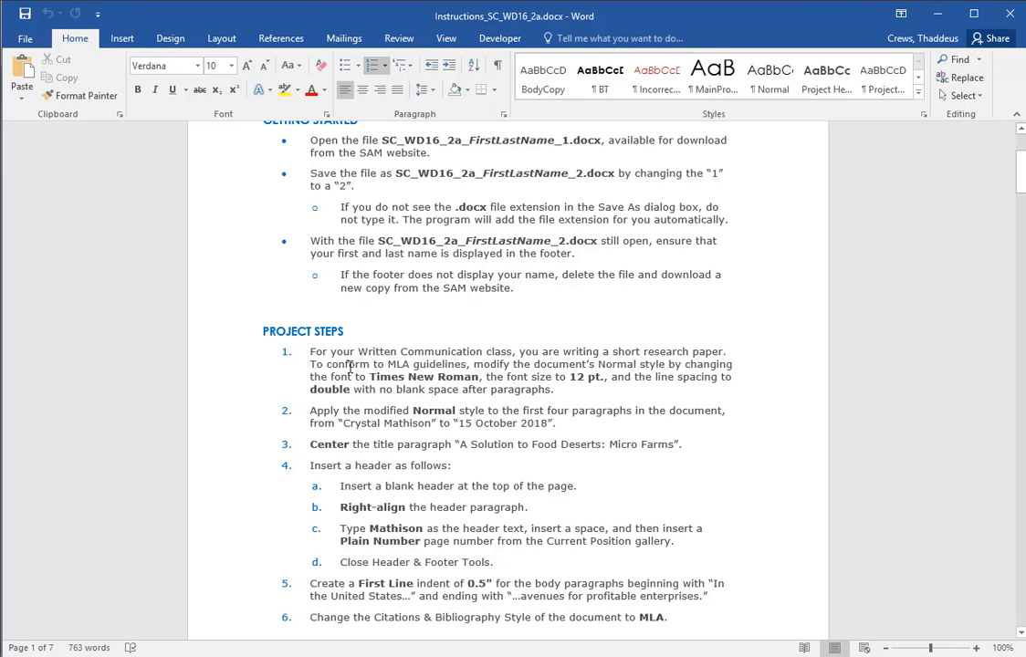
drag(528, 364, 663, 364)
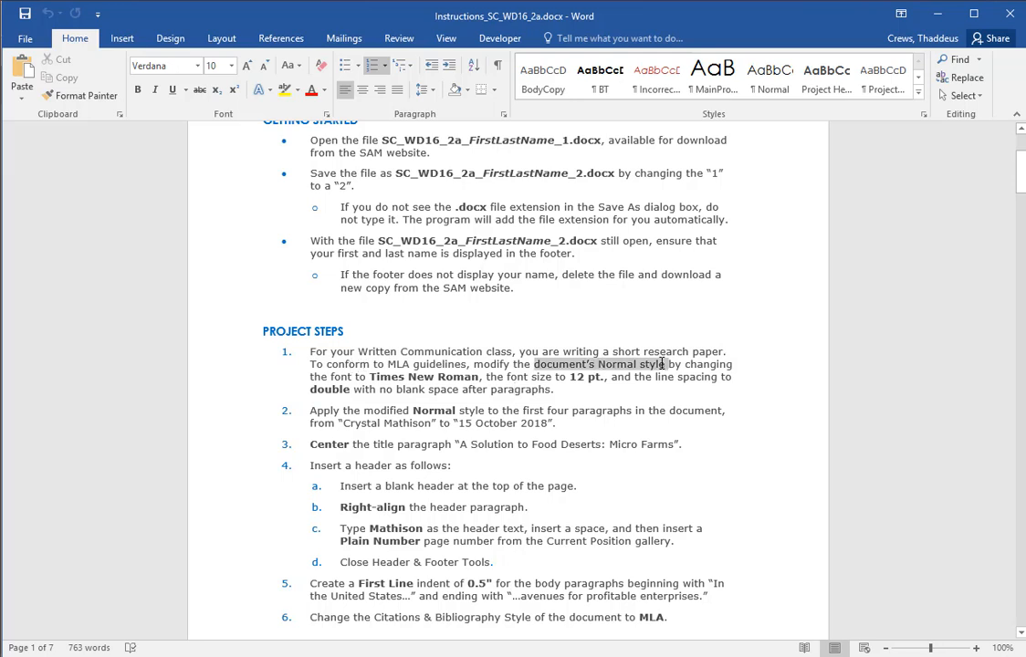
drag(598, 364, 668, 364)
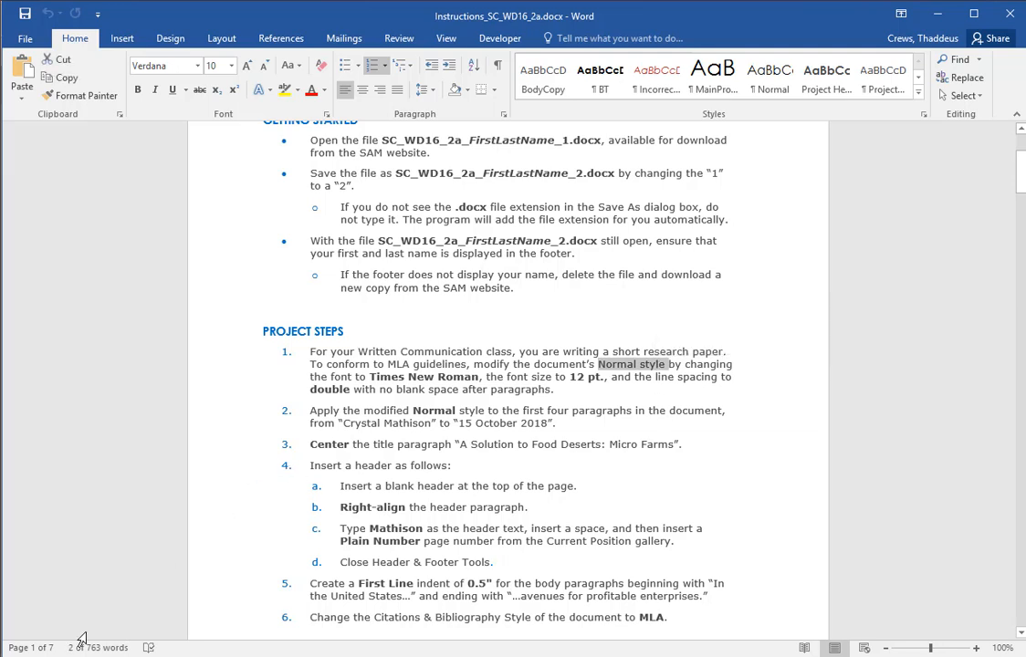
key(alt+Tab)
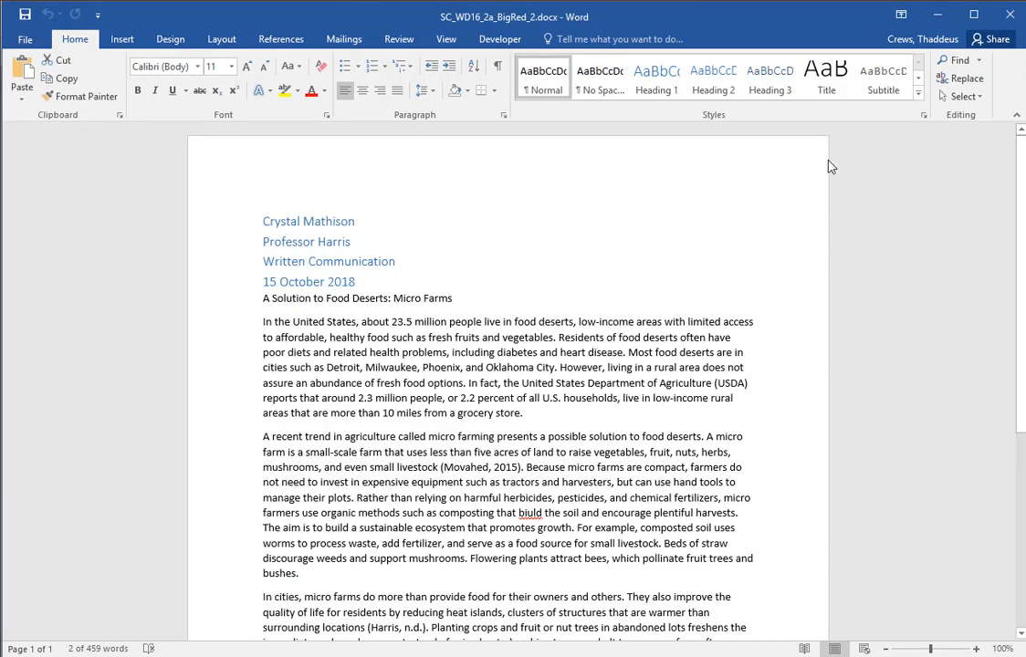
click(919, 95)
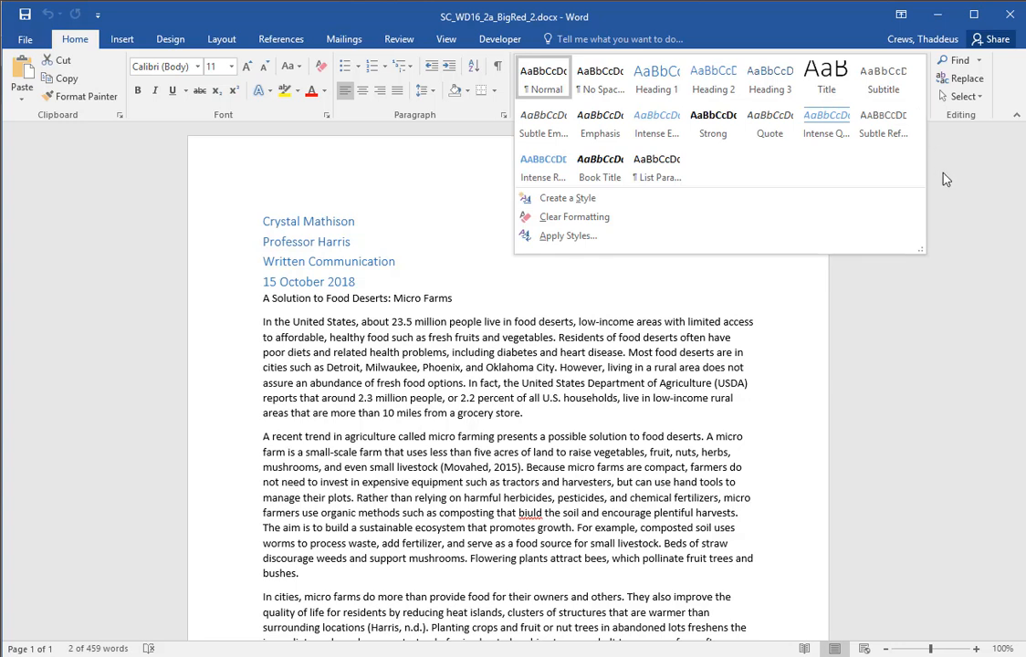
click(815, 370)
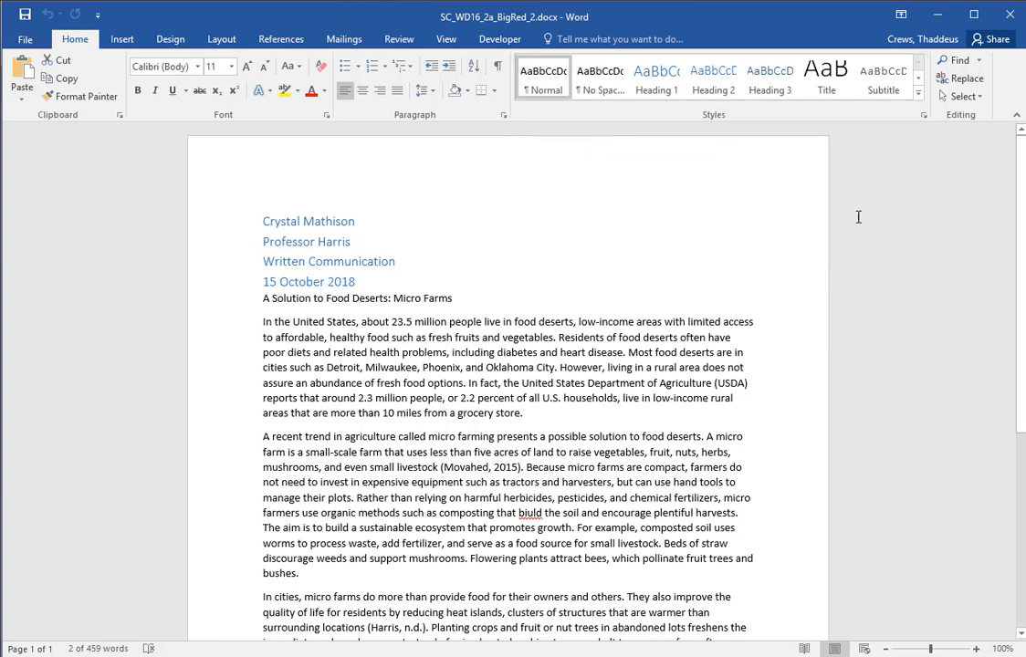
click(919, 97)
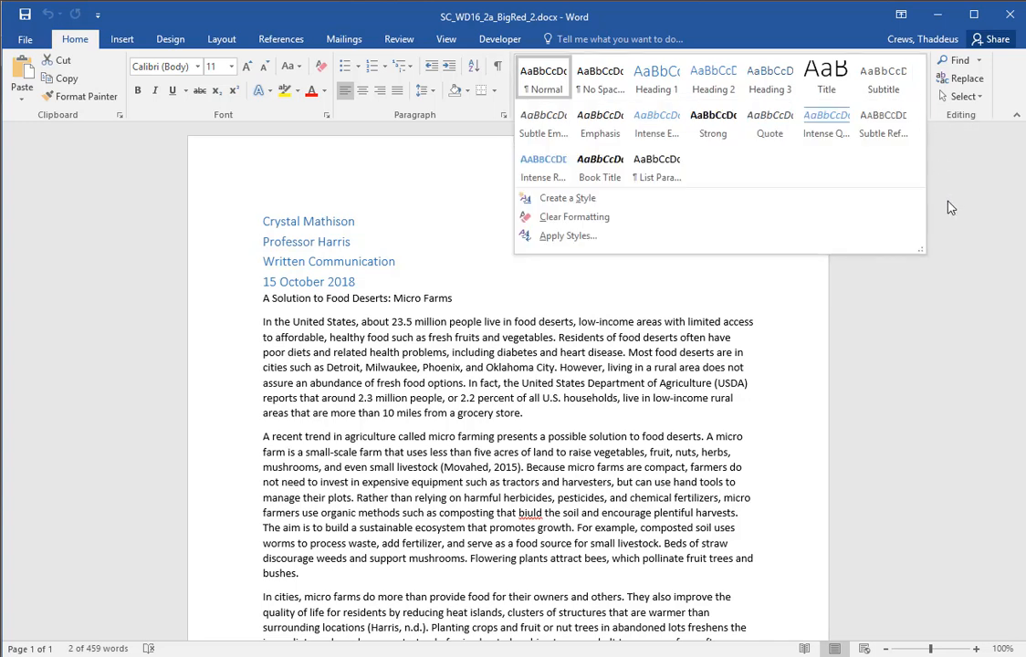
click(667, 20)
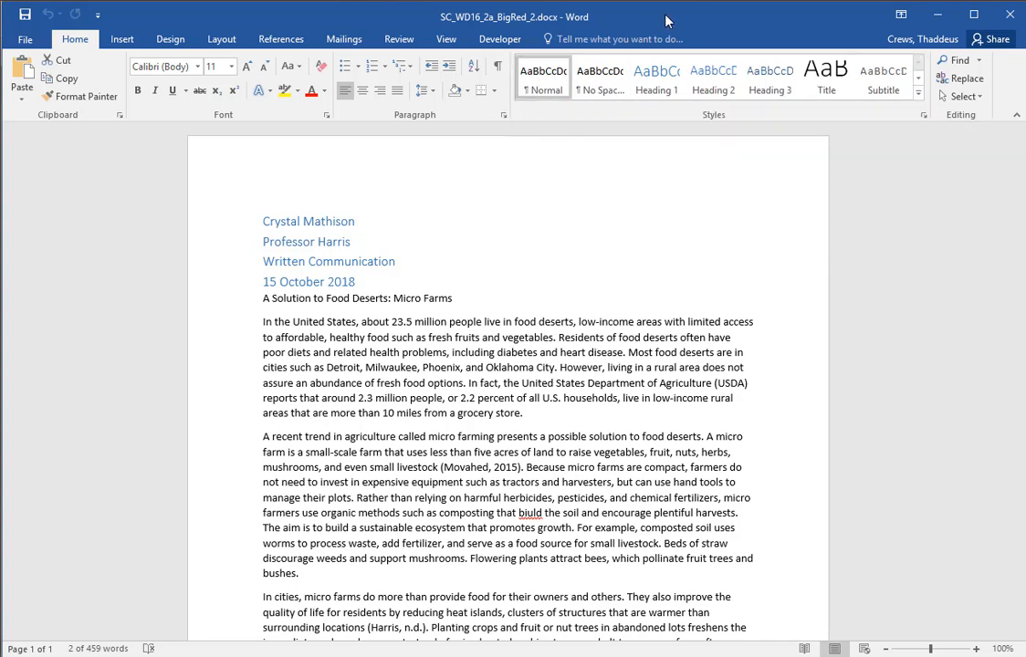
Modify the research paper's Normal style to use Times New Roman at 12 pt.
right_click(541, 82)
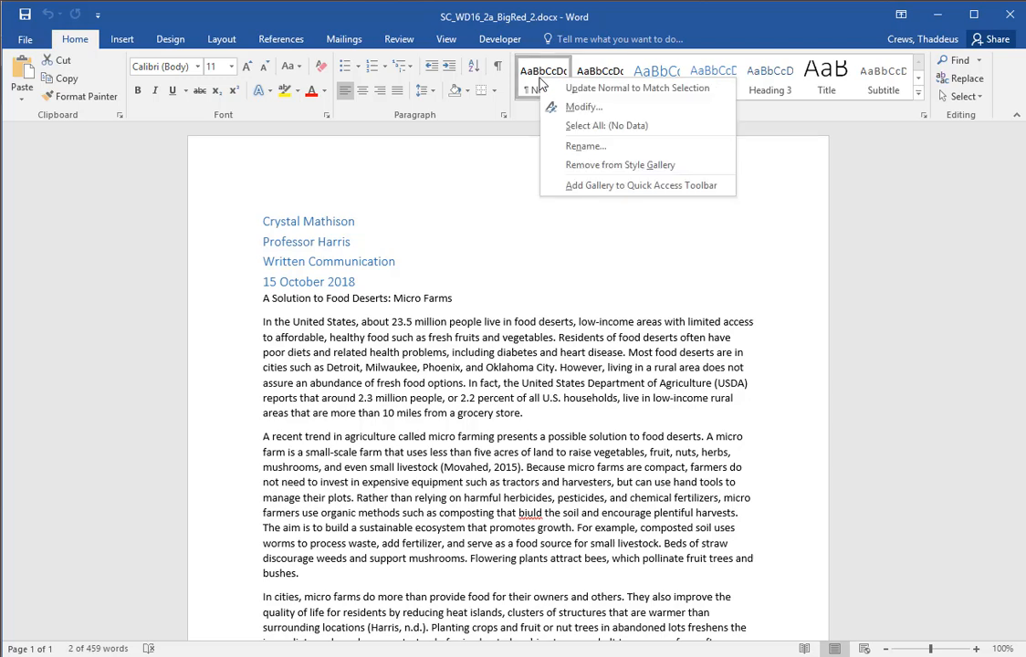
click(548, 106)
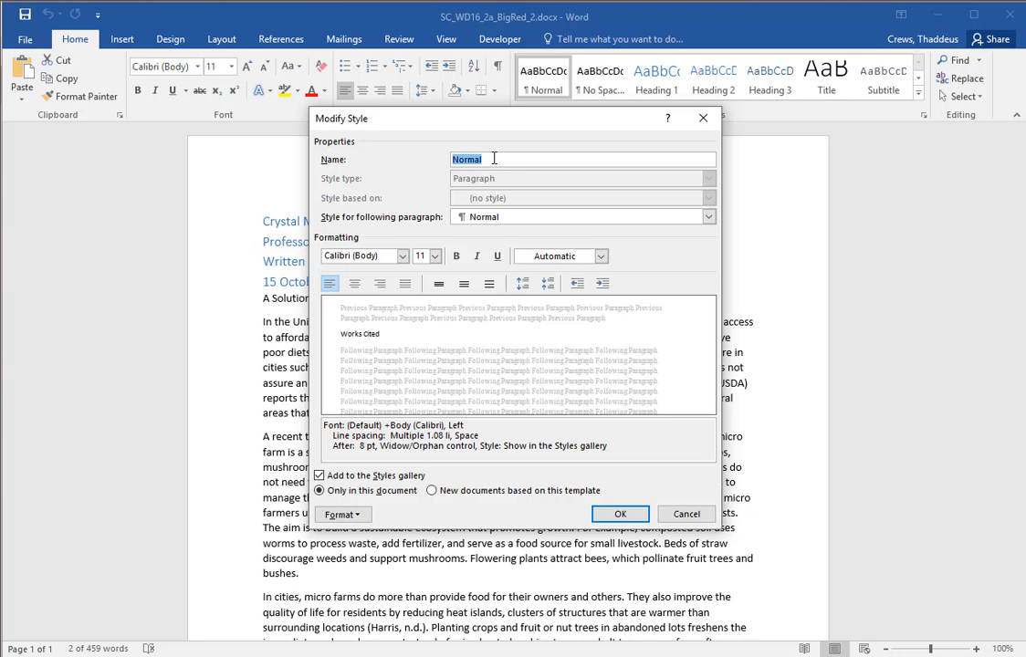
click(435, 255)
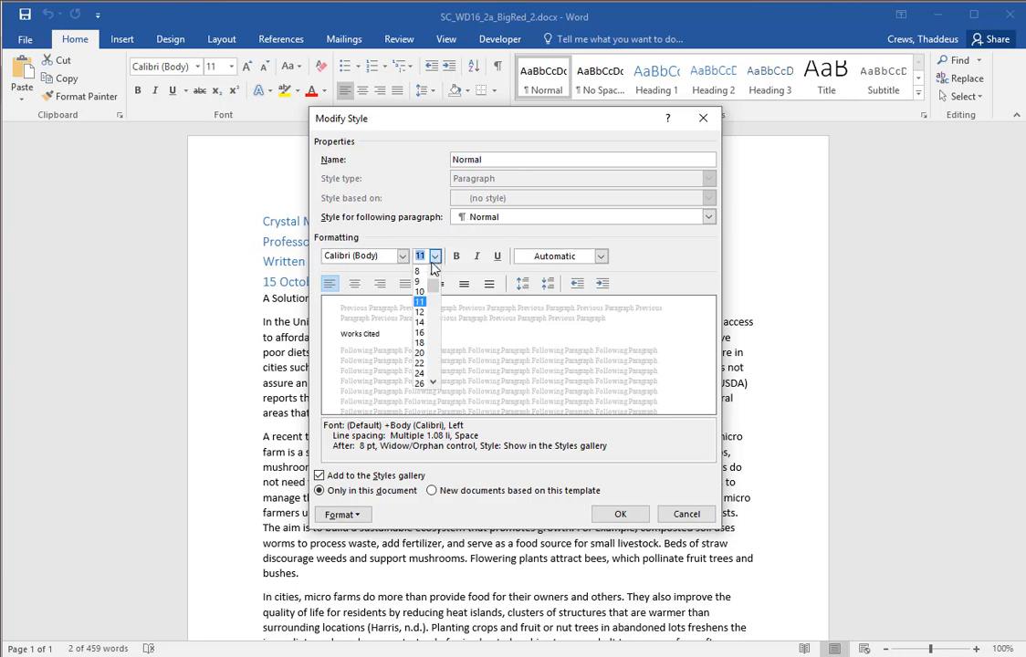
click(421, 313)
click(403, 256)
scroll(388, 388, down, 1)
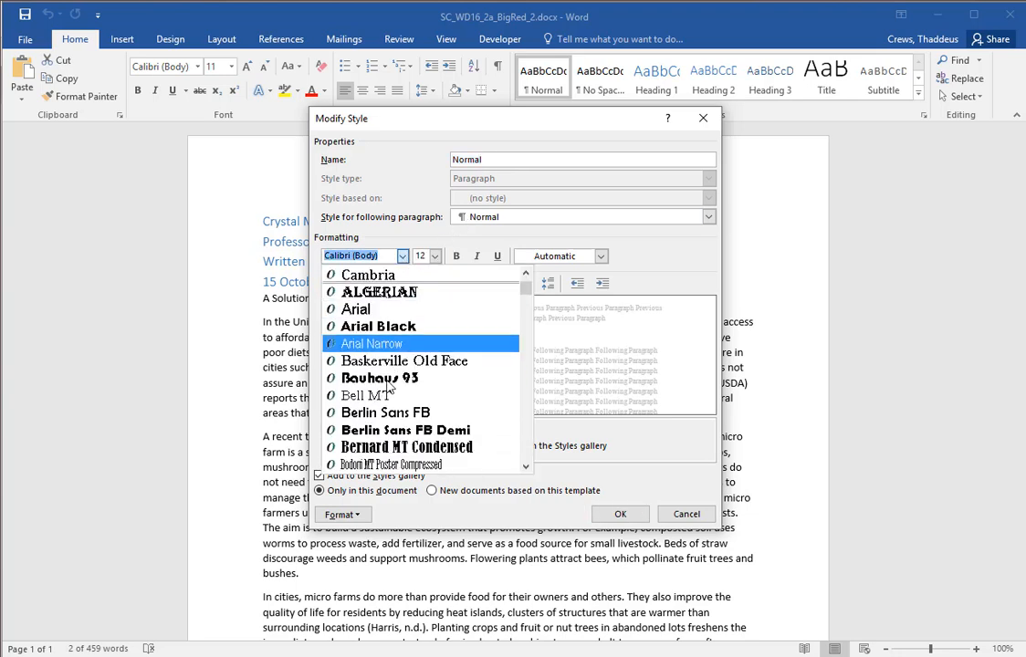
scroll(388, 388, down, 9)
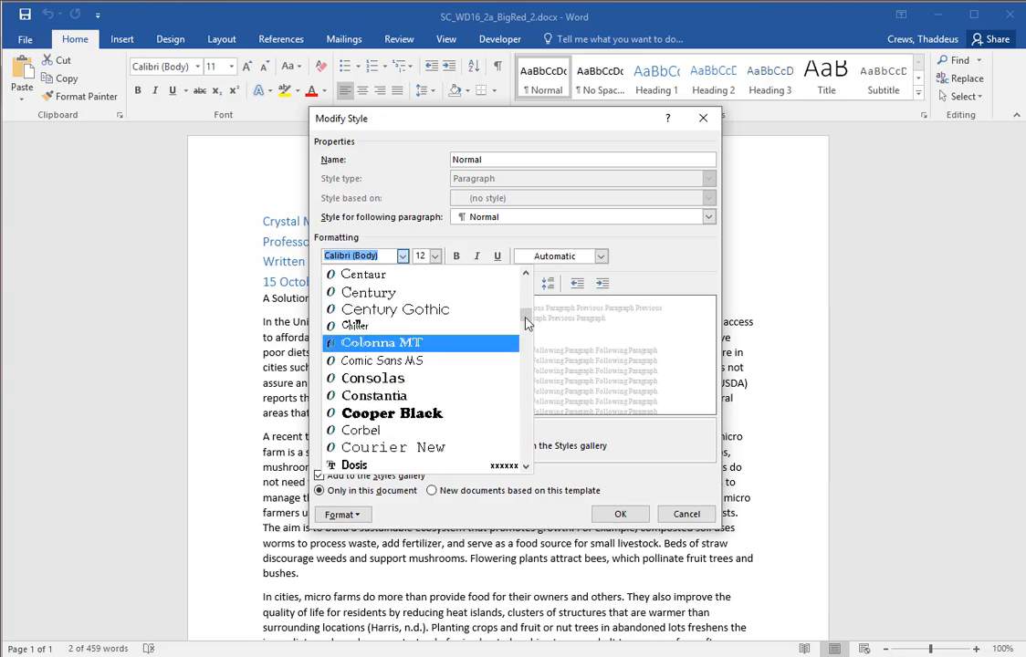
drag(526, 324, 429, 423)
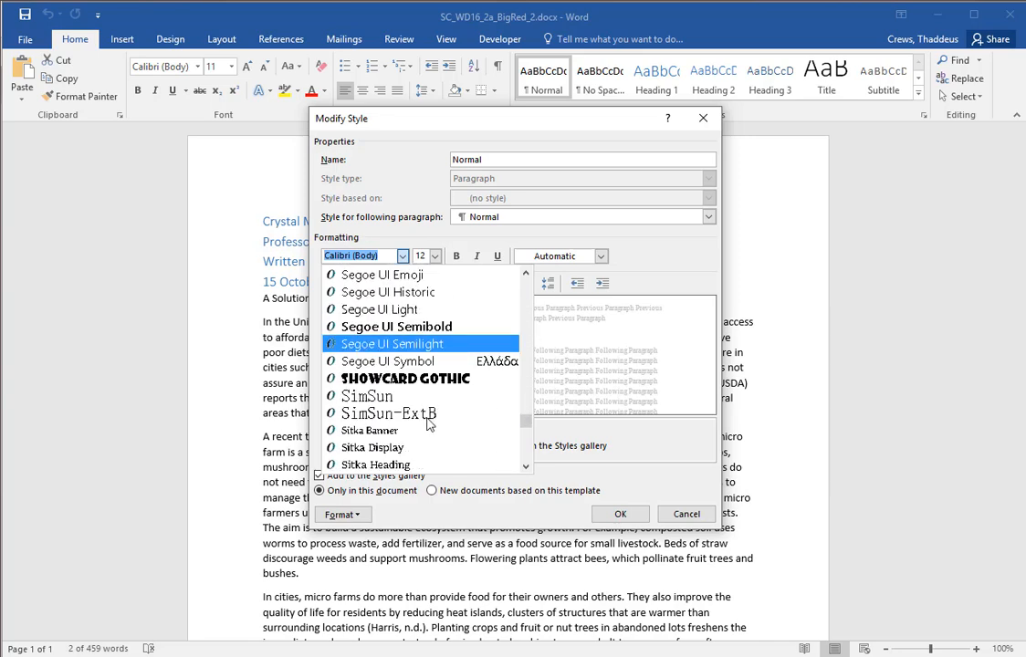
scroll(430, 422, down, 6)
click(408, 347)
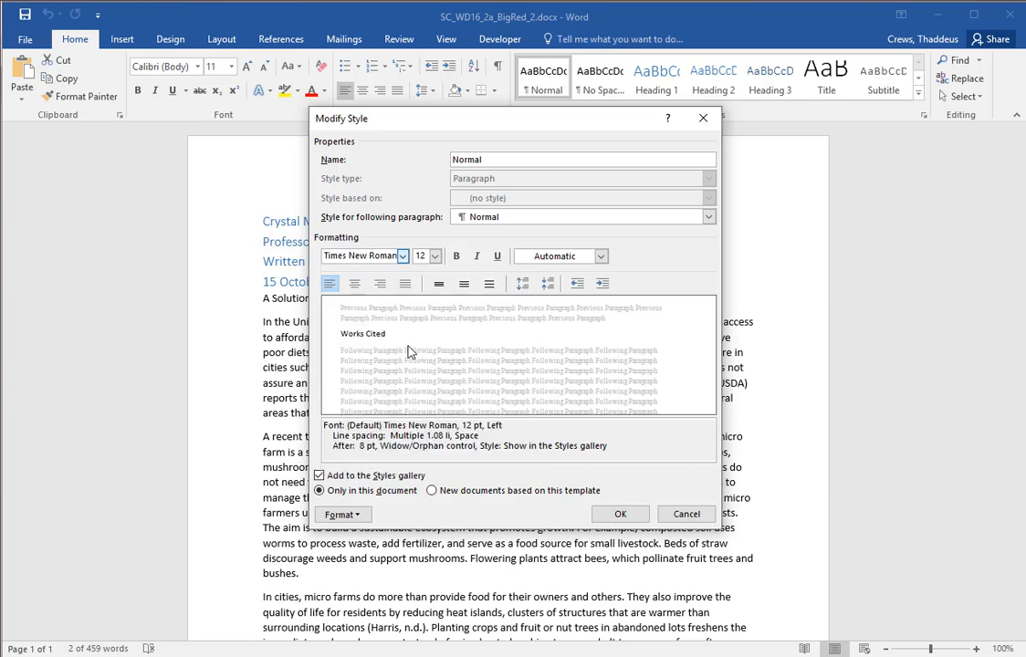
Set the Normal style's line spacing to double and check the style description.
click(489, 285)
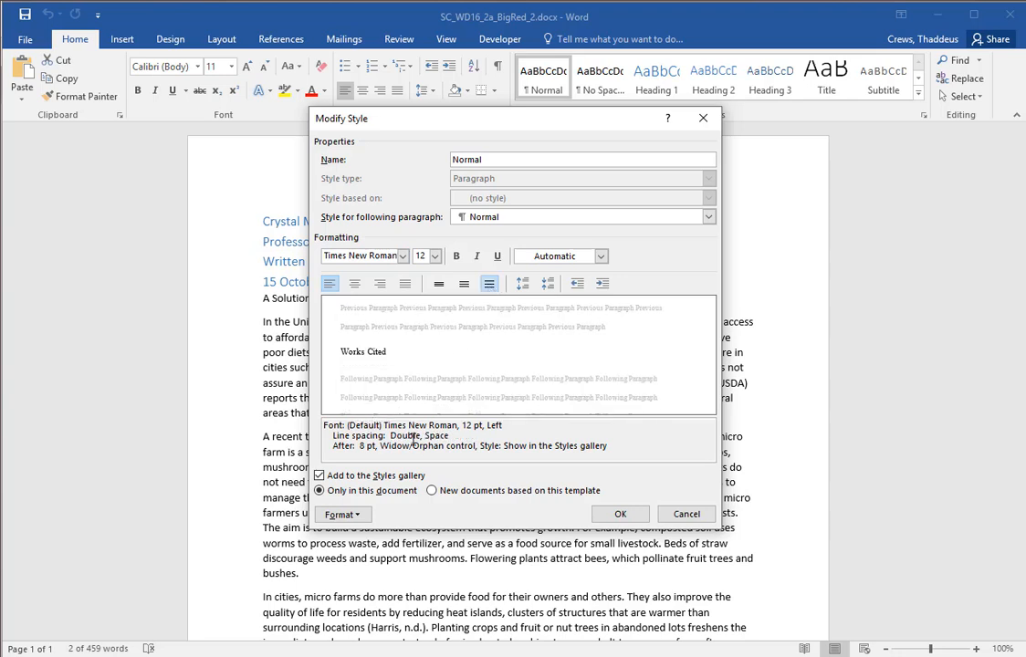
drag(334, 437, 412, 442)
click(357, 437)
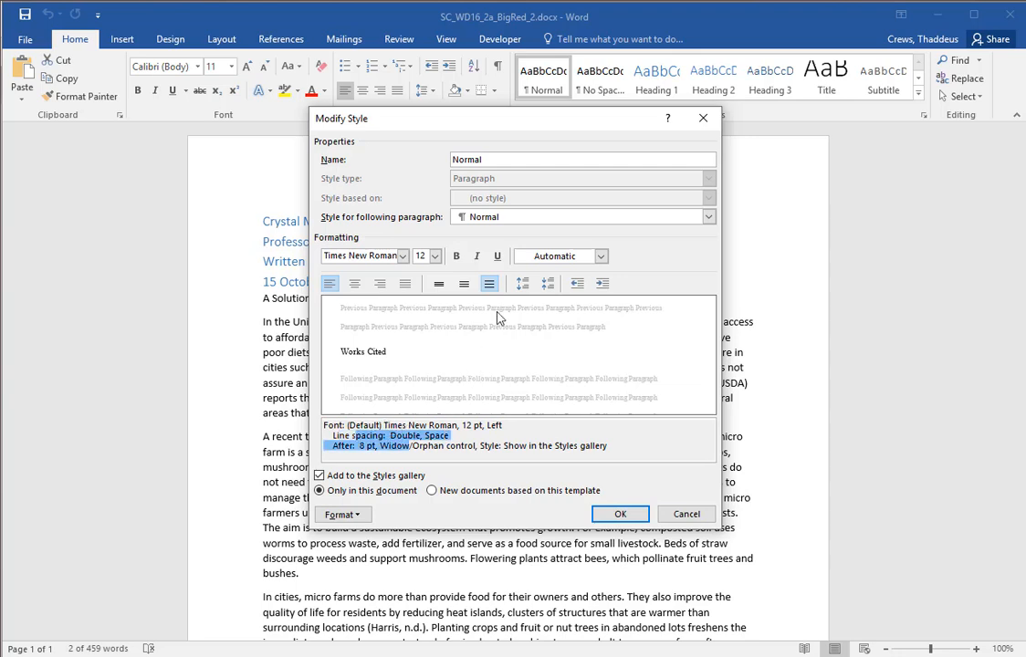
click(491, 288)
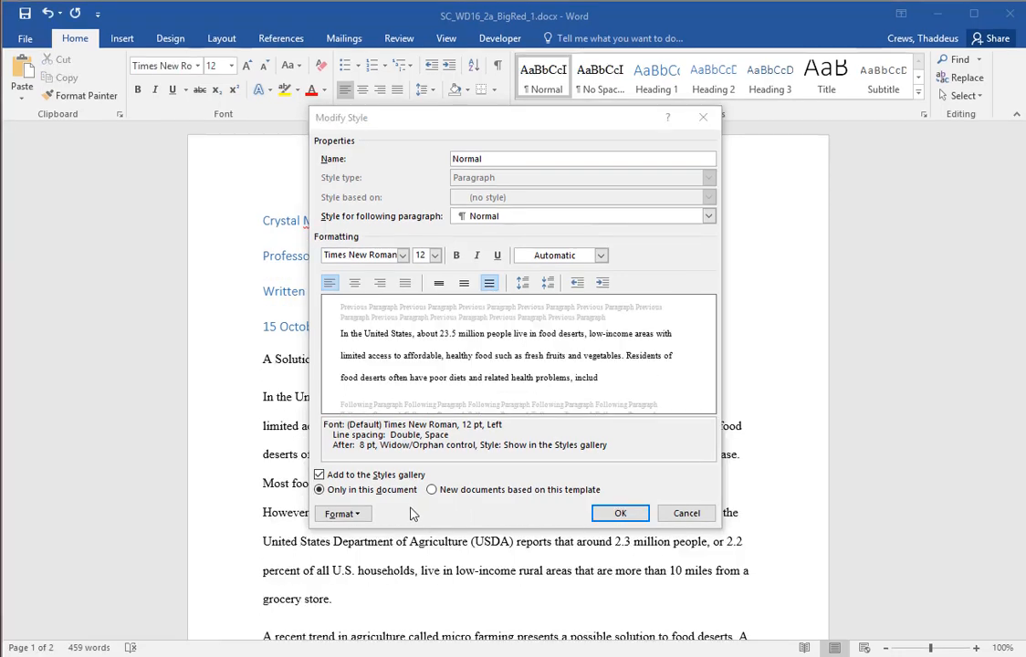
Set the Normal style's spacing after paragraphs to 0 pt in its paragraph format settings.
click(364, 522)
click(363, 516)
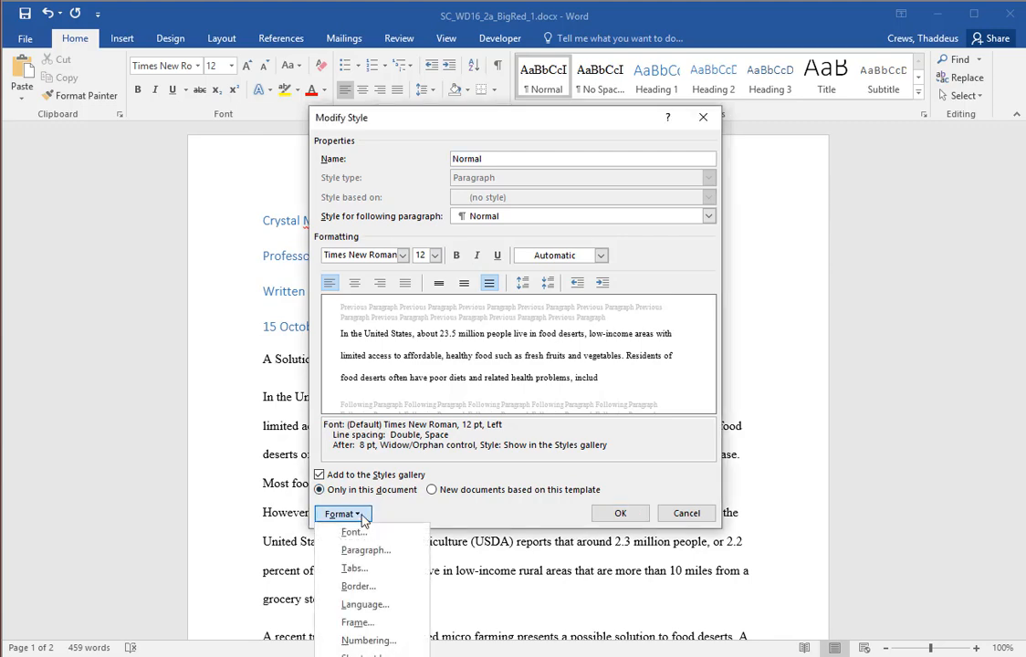
click(366, 551)
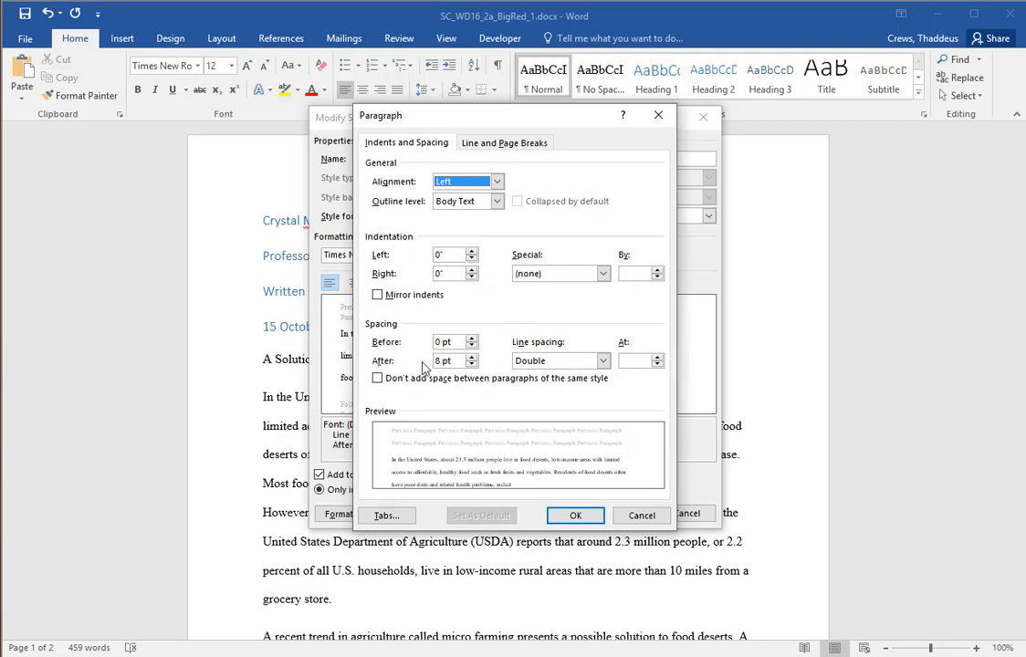
click(472, 366)
click(472, 365)
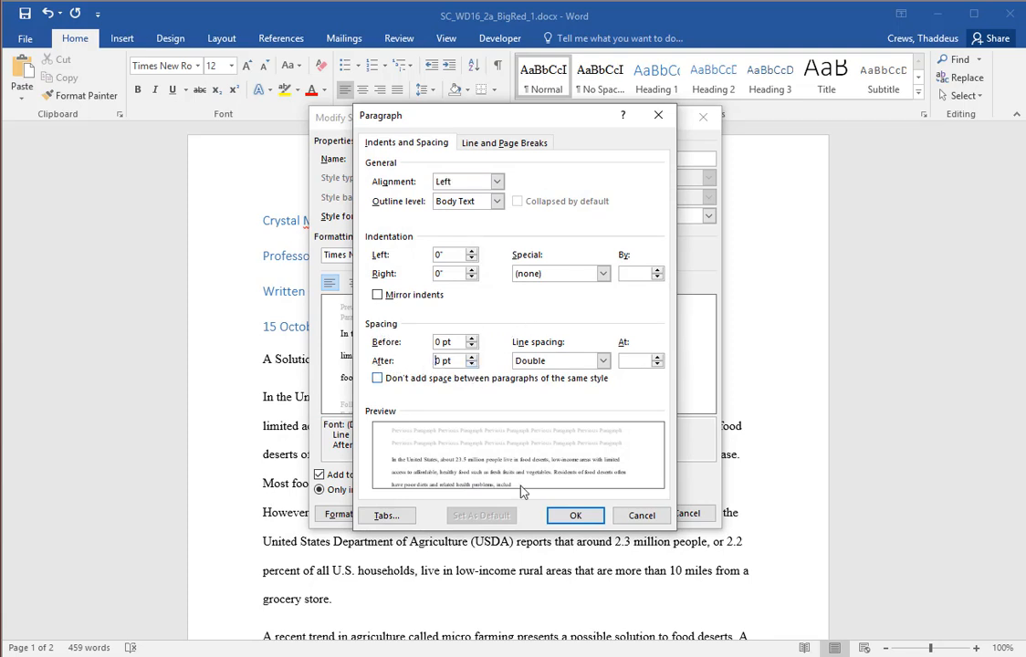
click(576, 517)
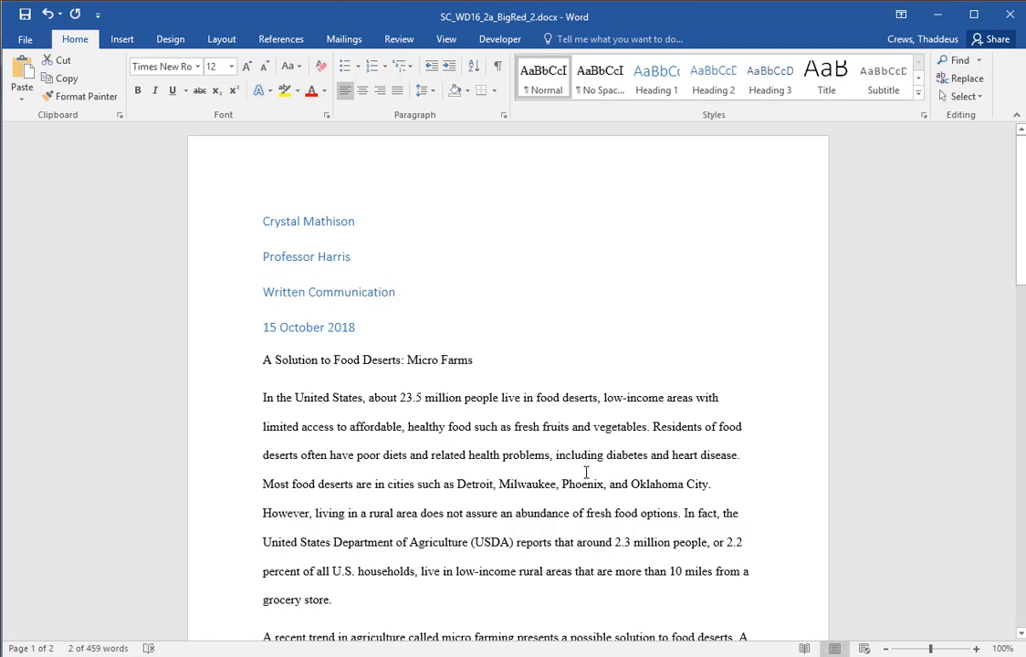
Following project step 2, apply the Normal style to the first four paragraphs, through "15 October 2018", and check their paragraph spacing.
key(alt+Tab)
drag(226, 414, 230, 428)
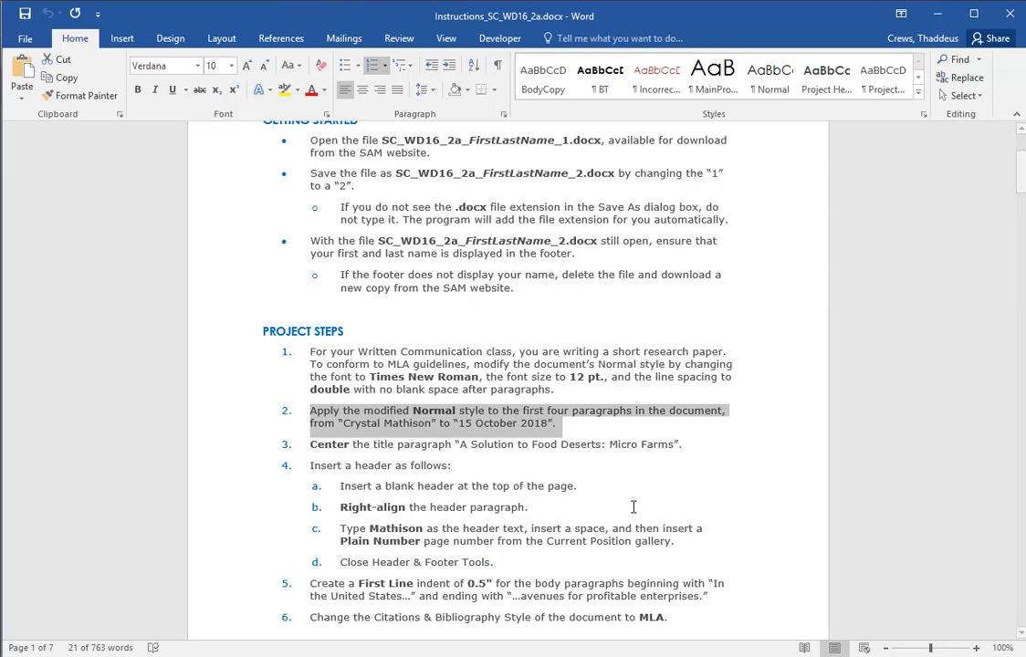
key(alt+Tab)
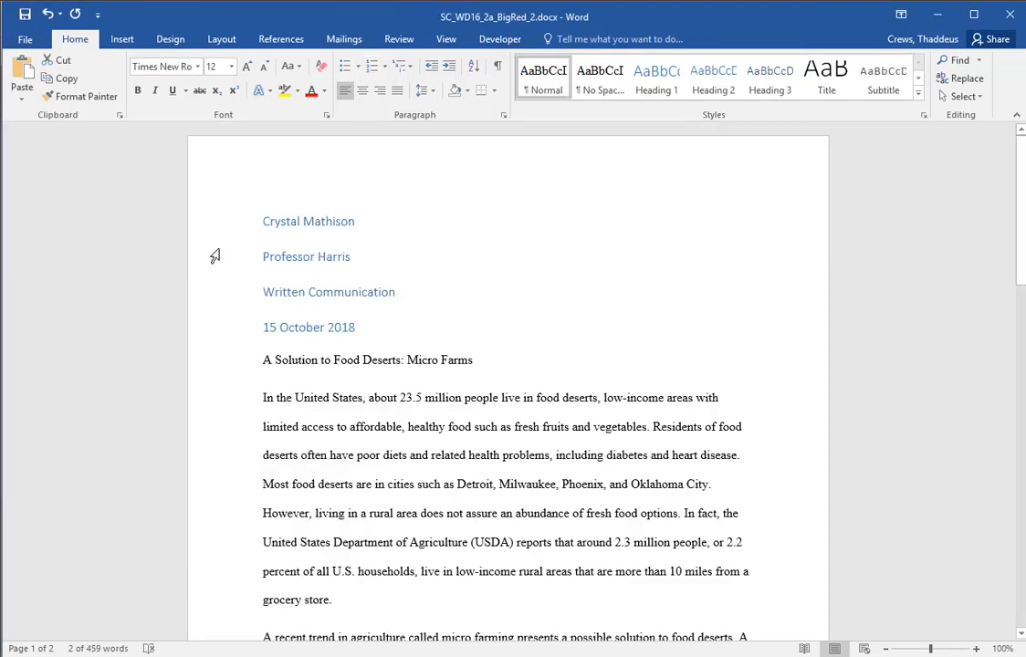
drag(216, 225, 211, 265)
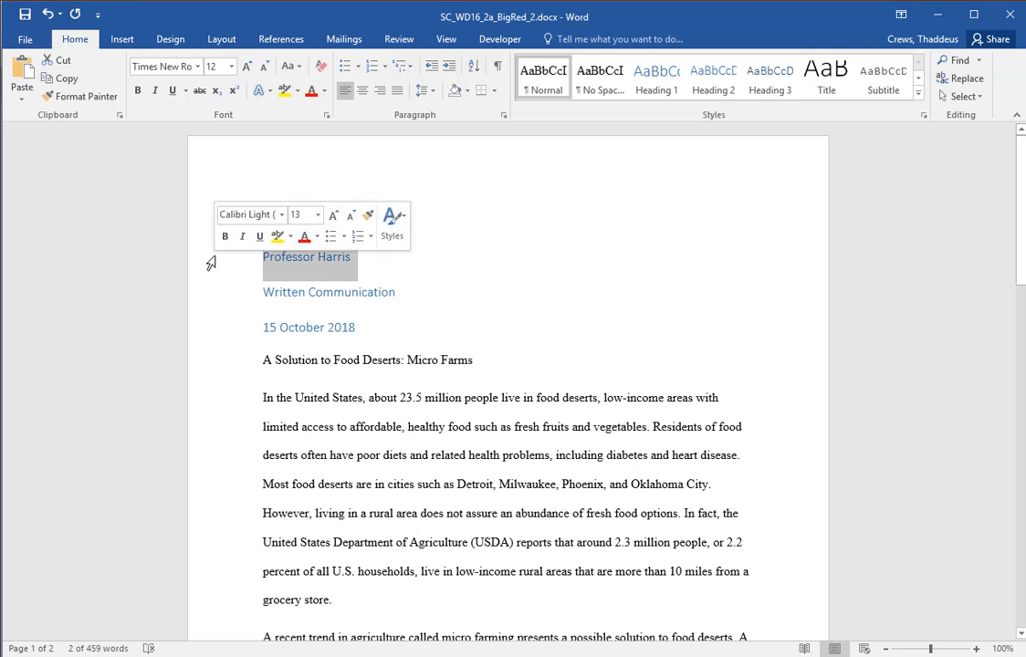
shift+click(200, 334)
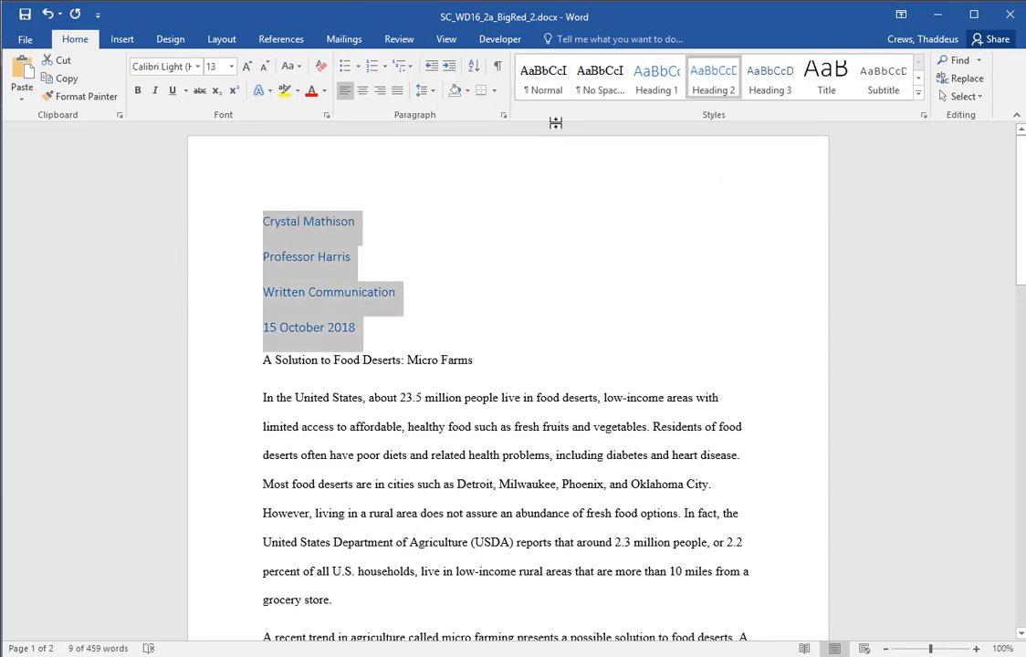
click(545, 94)
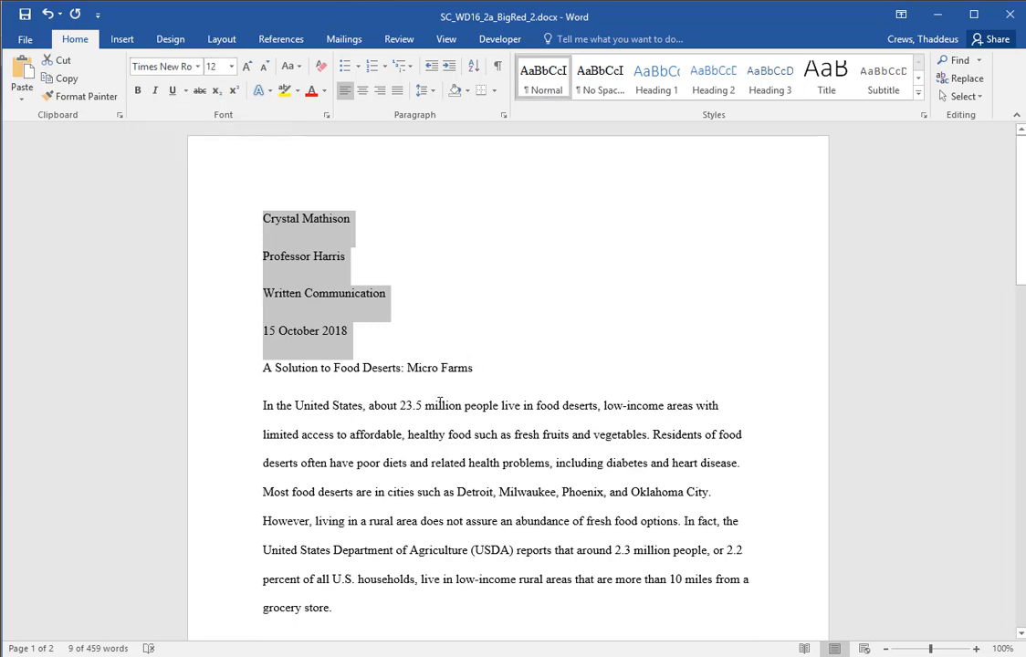
click(504, 117)
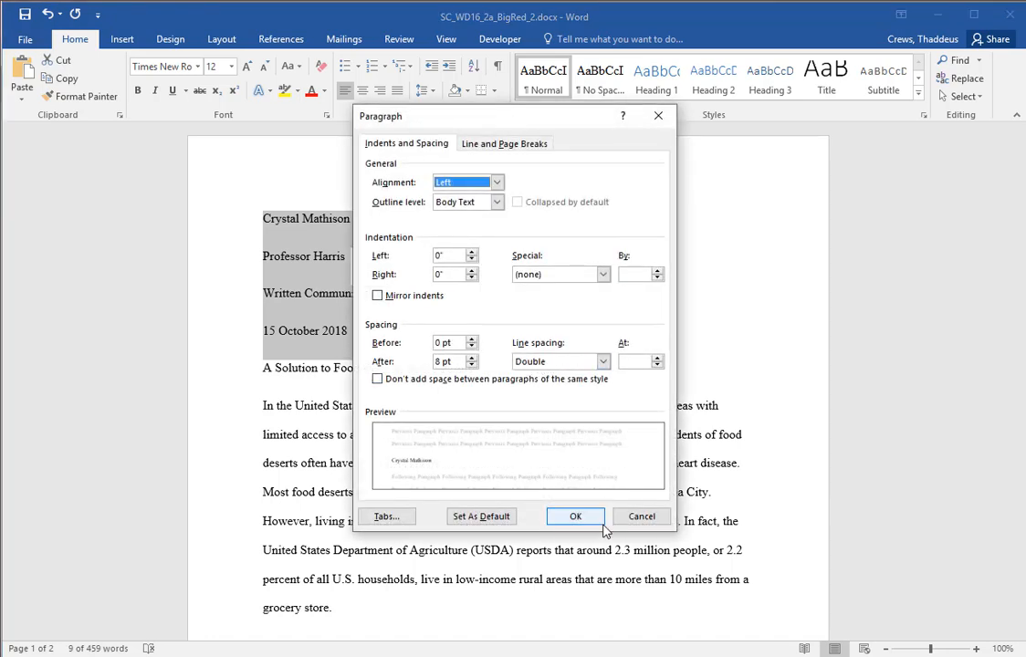
click(642, 516)
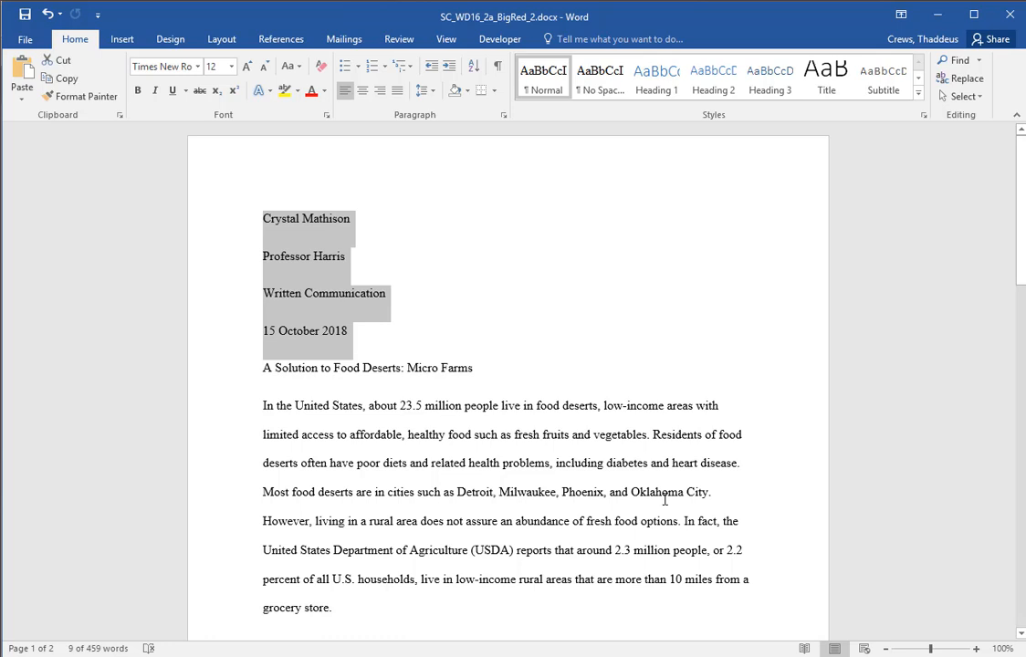
Read project step 3 in the instructions and center the title paragraph "A Solution to Food Deserts: Micro Farms" in the research paper.
key(alt+Tab)
click(210, 447)
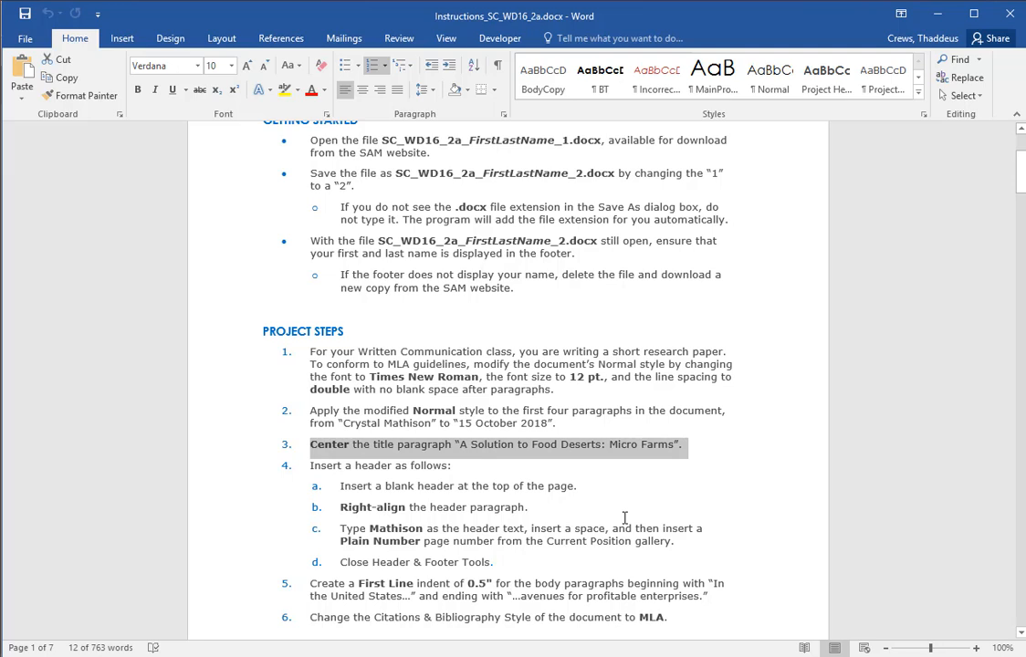
key(alt+Tab)
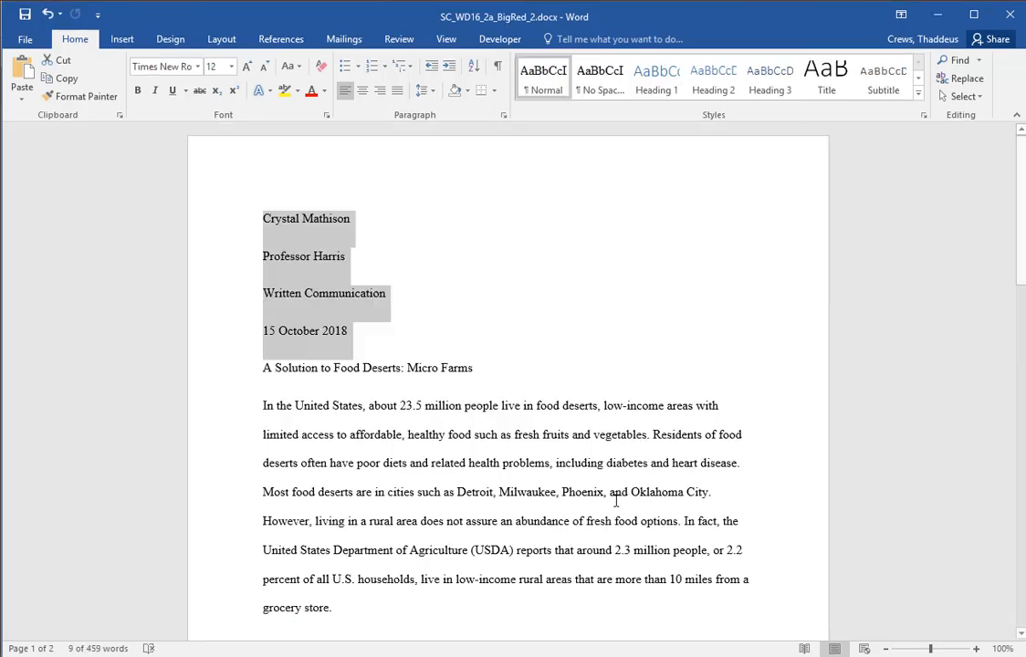
click(202, 369)
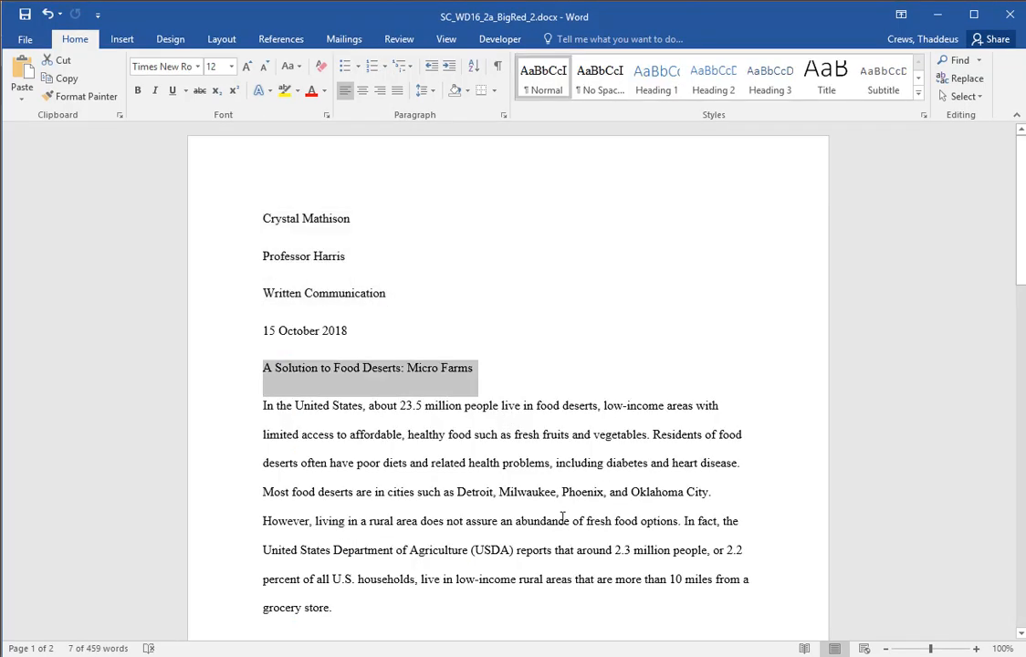
click(363, 93)
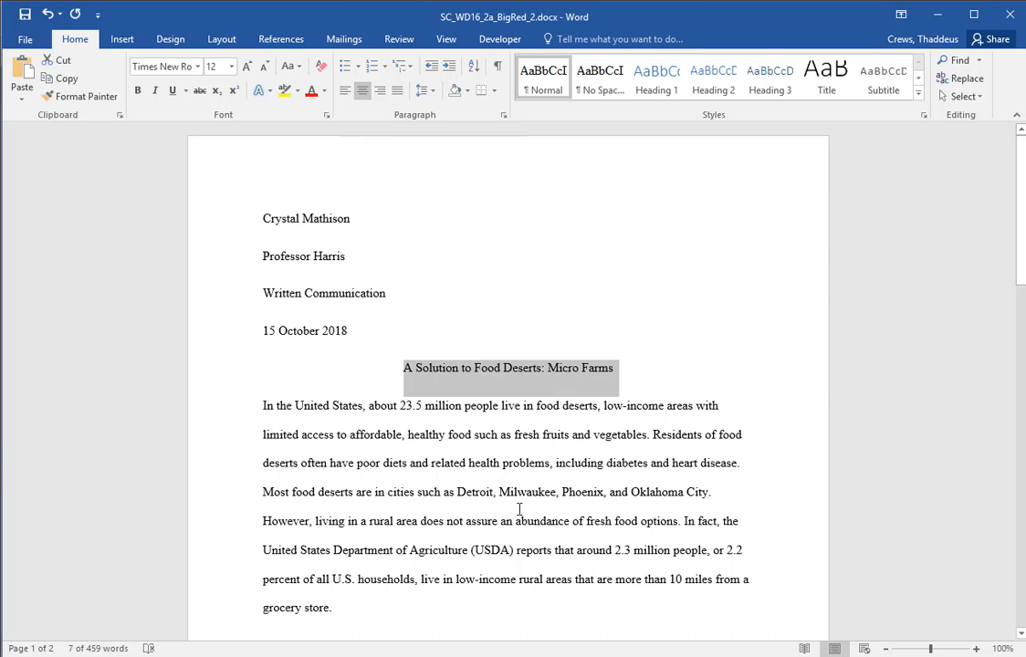
Read project step 4 in the instructions, covering the blank header, its alignment, header text and page number.
key(alt+Tab)
scroll(521, 509, down, 2)
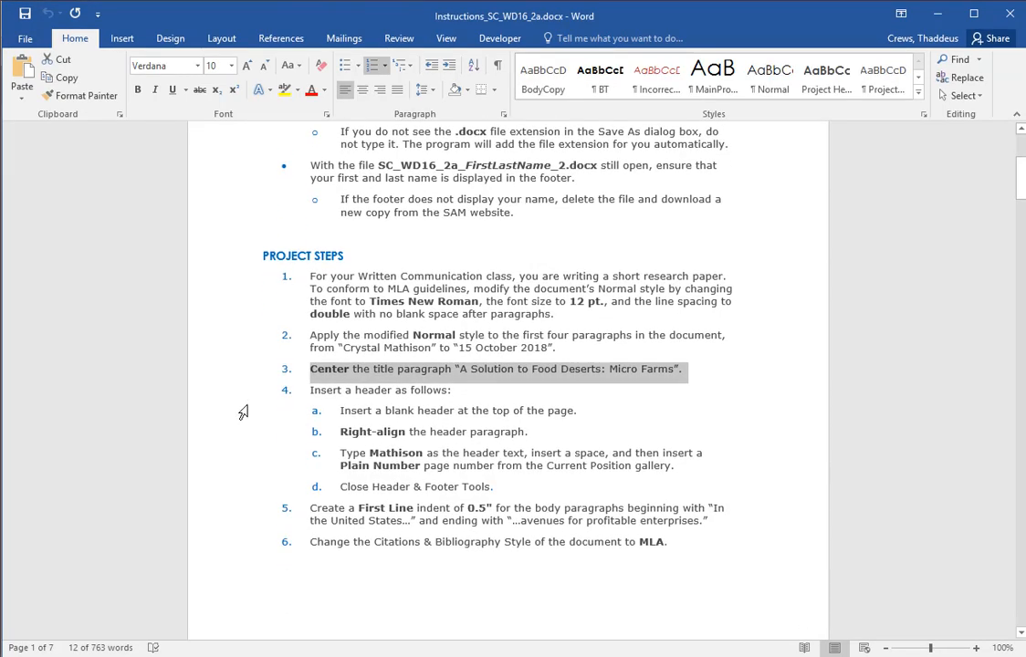
drag(208, 477, 209, 488)
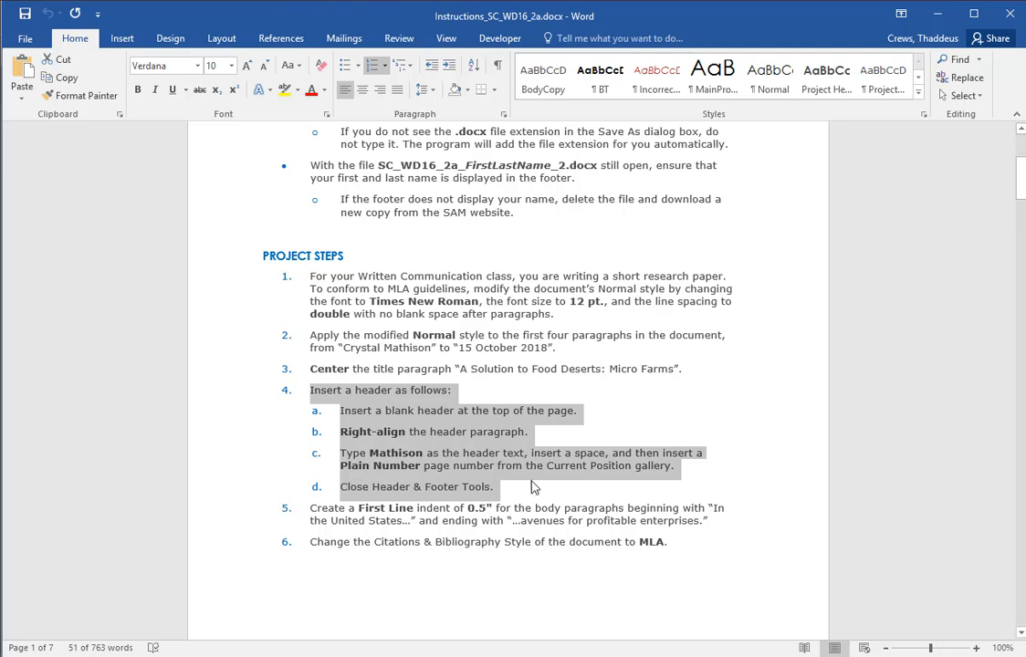
double_click(383, 454)
right_click(387, 453)
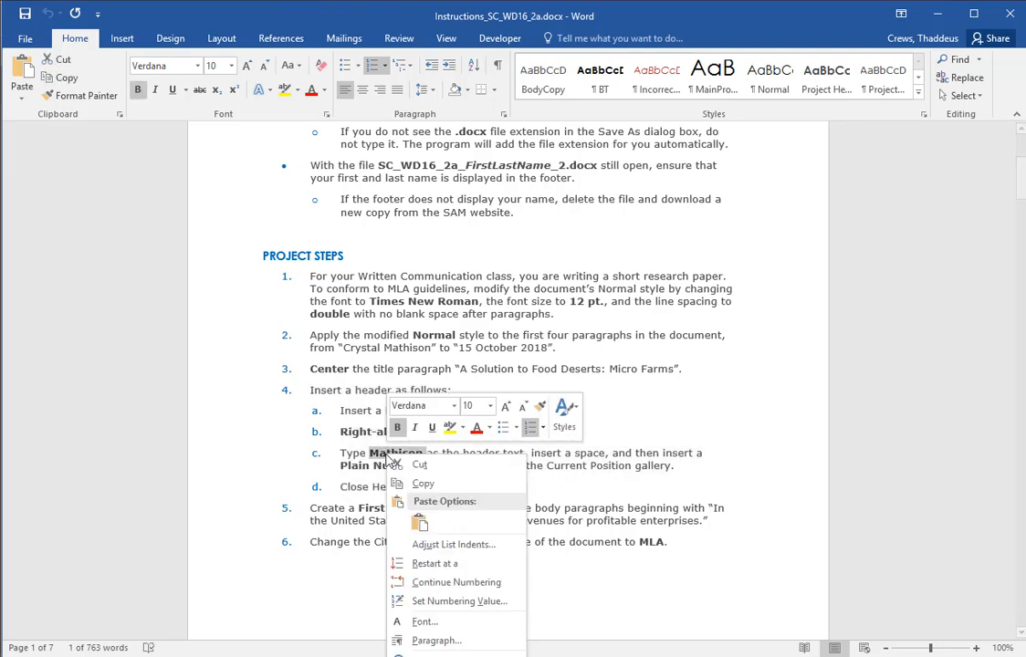
click(531, 481)
click(531, 484)
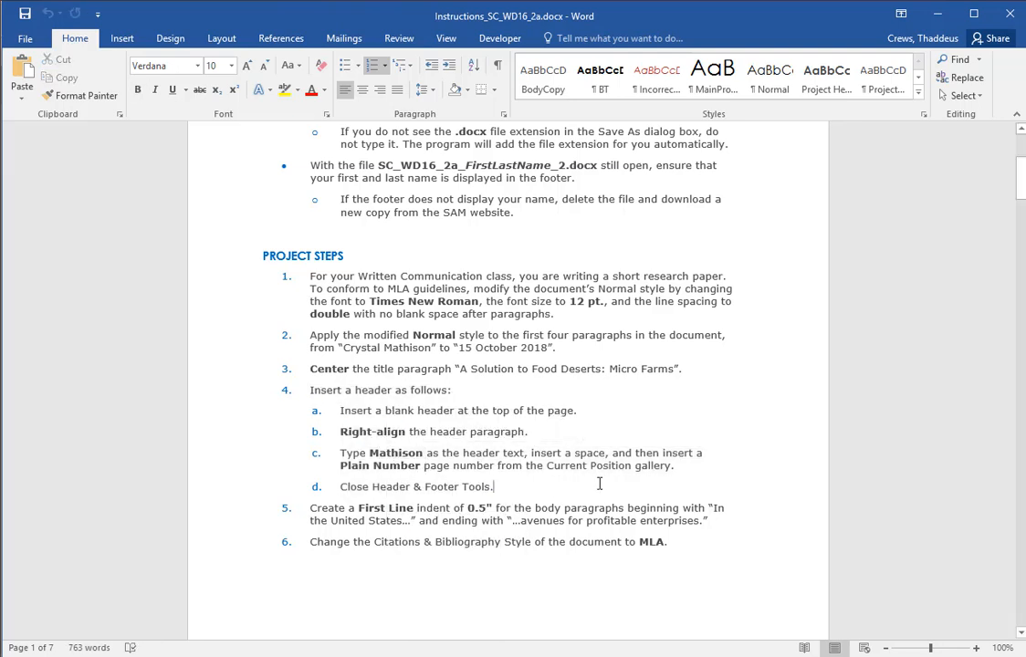
Return to the research paper and insert a header using the built-in Blank design.
key(alt+Tab)
click(573, 256)
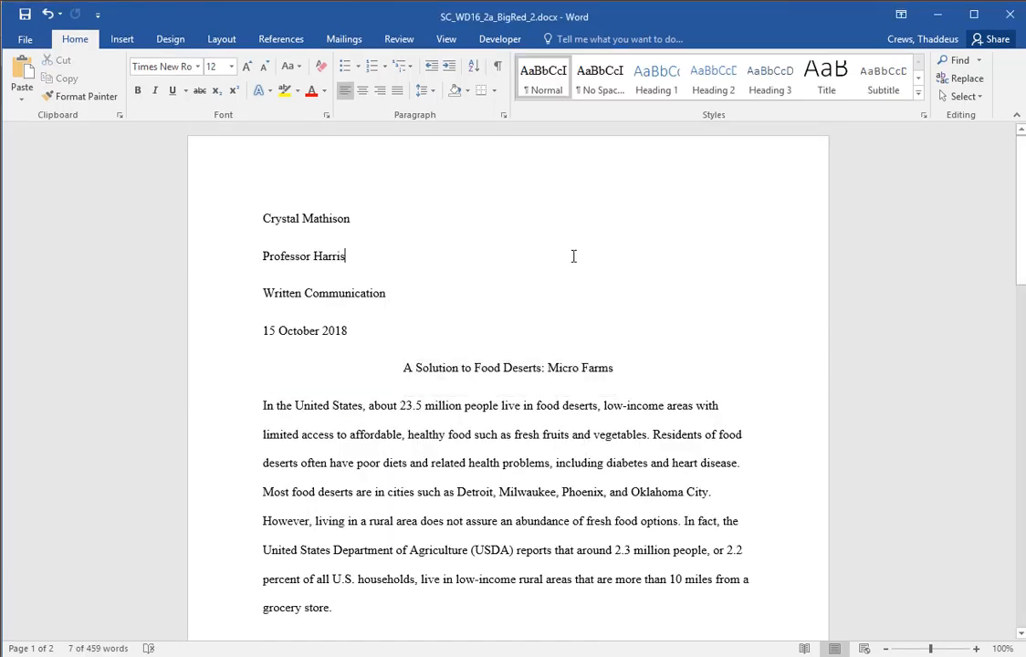
click(122, 39)
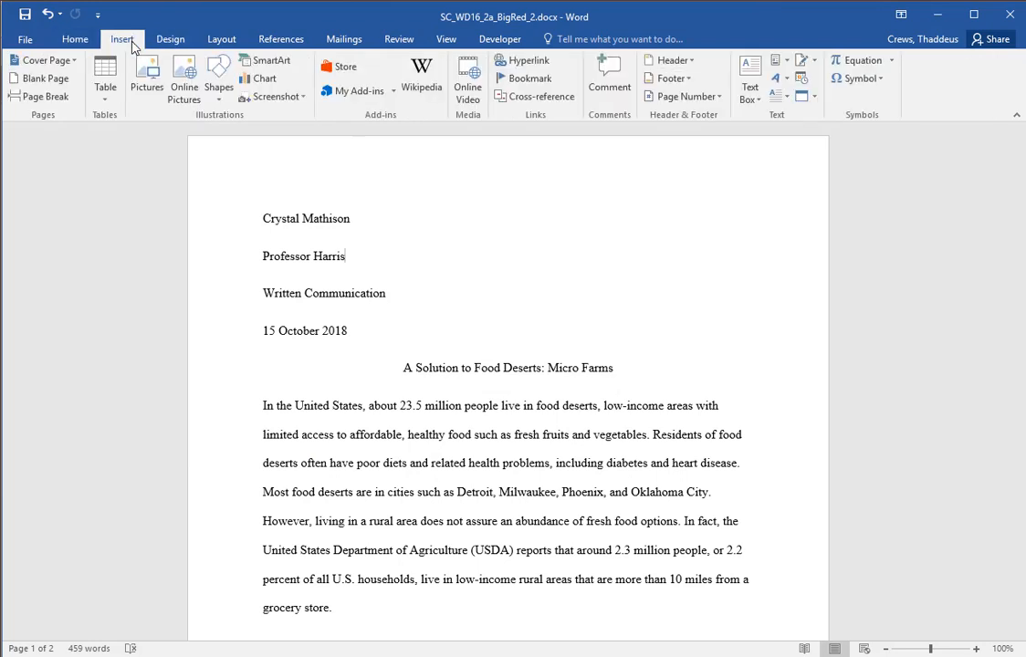
click(675, 60)
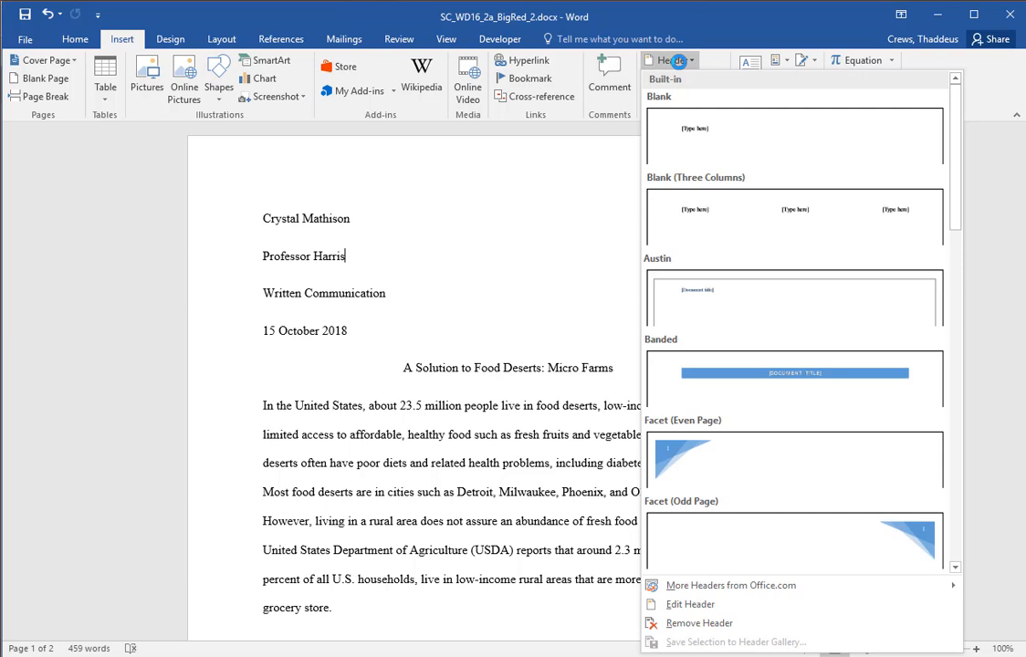
click(677, 60)
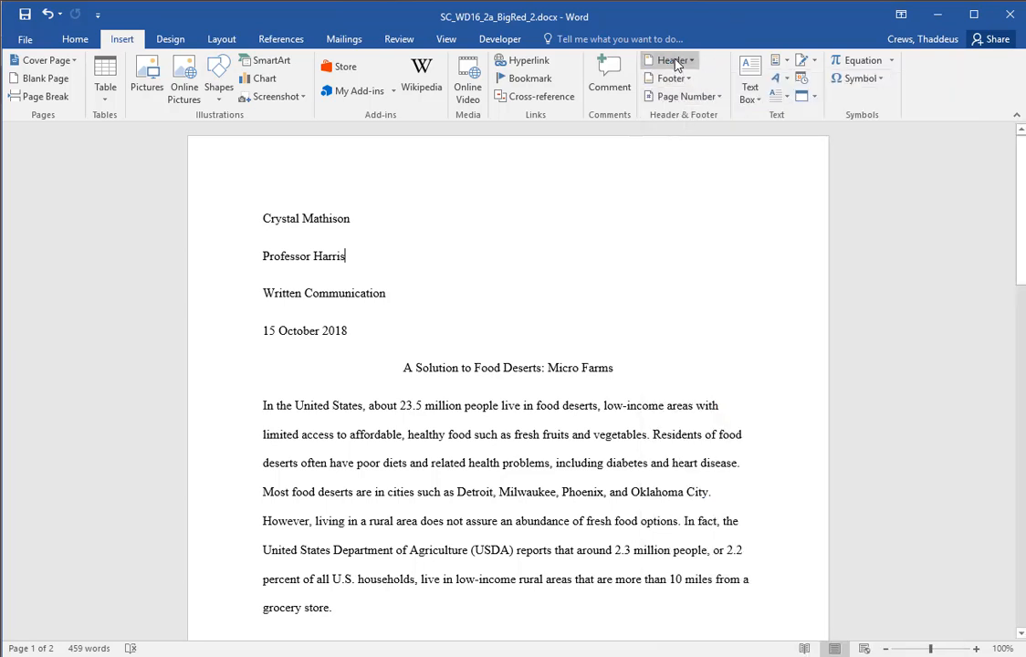
click(676, 61)
click(712, 135)
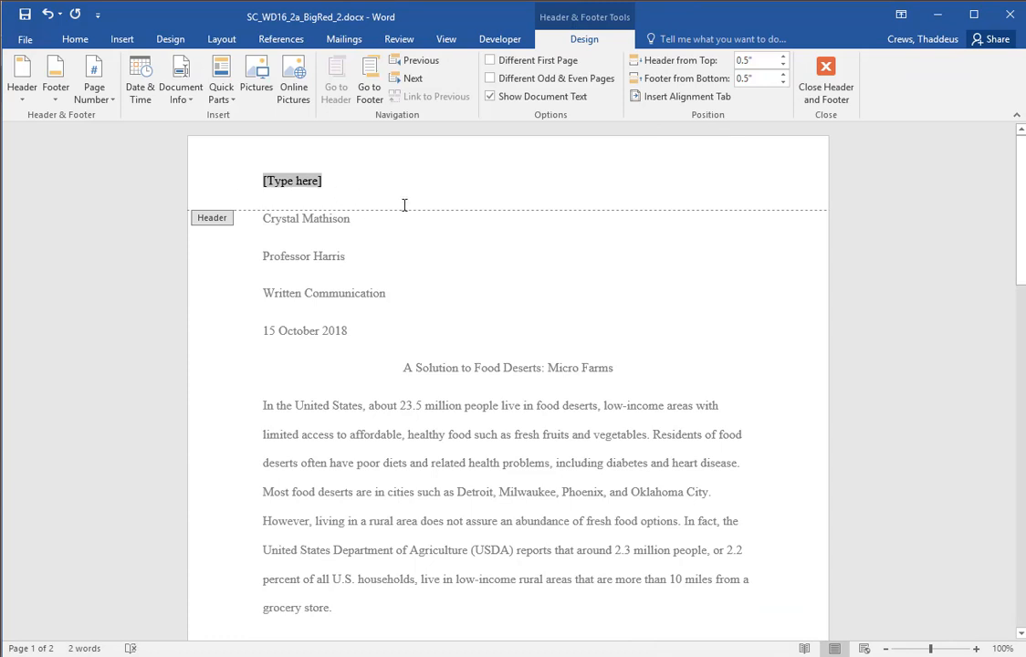
Check the header instructions and right-align the header paragraph in the research paper.
key(alt+Tab)
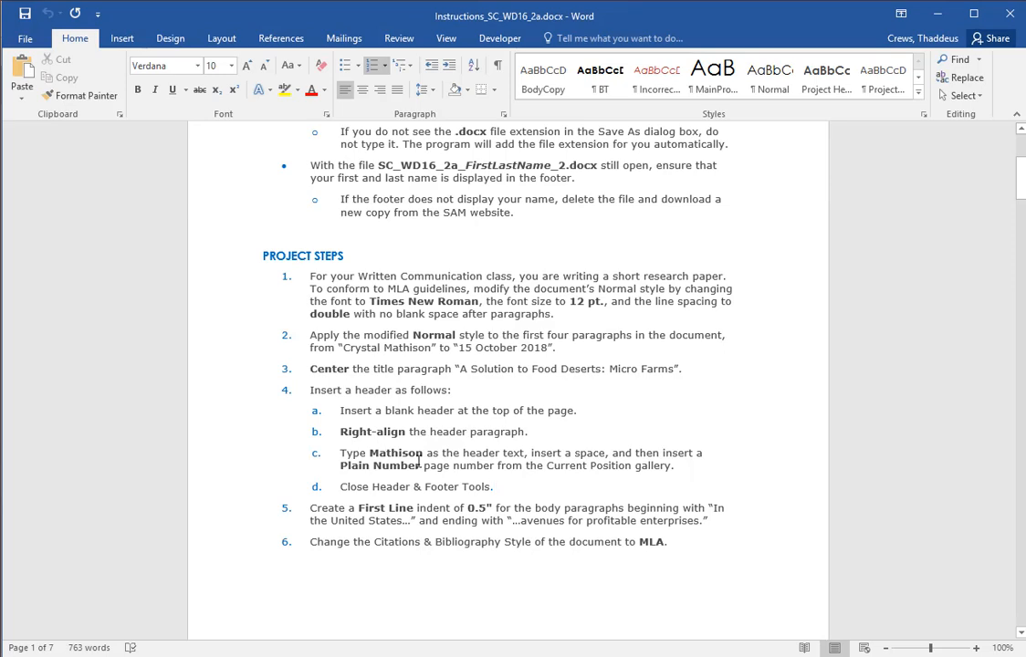
key(alt+Tab)
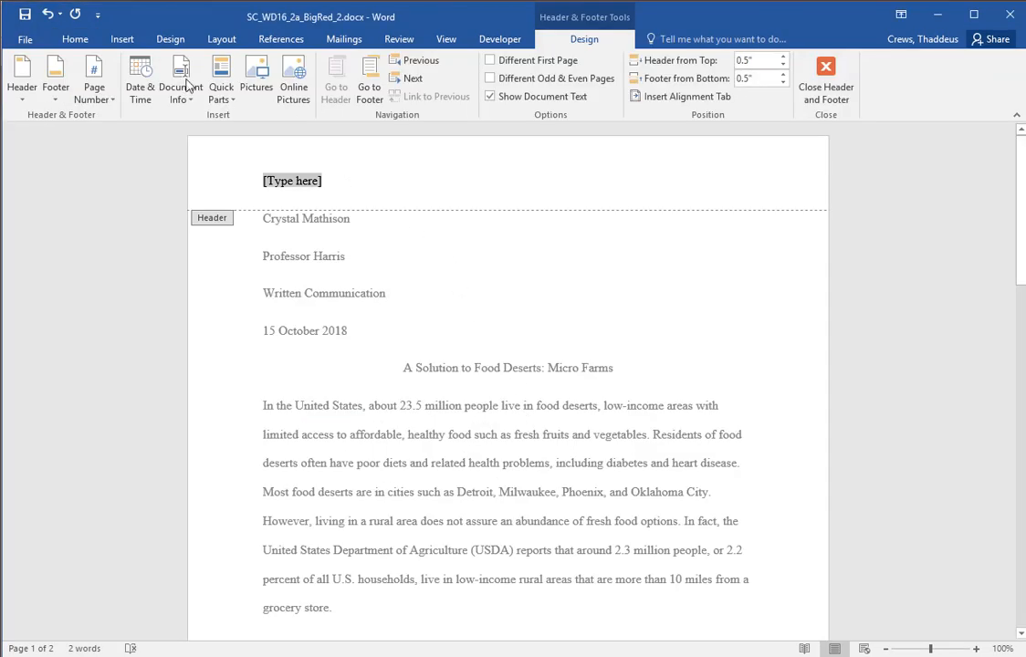
click(72, 39)
click(380, 90)
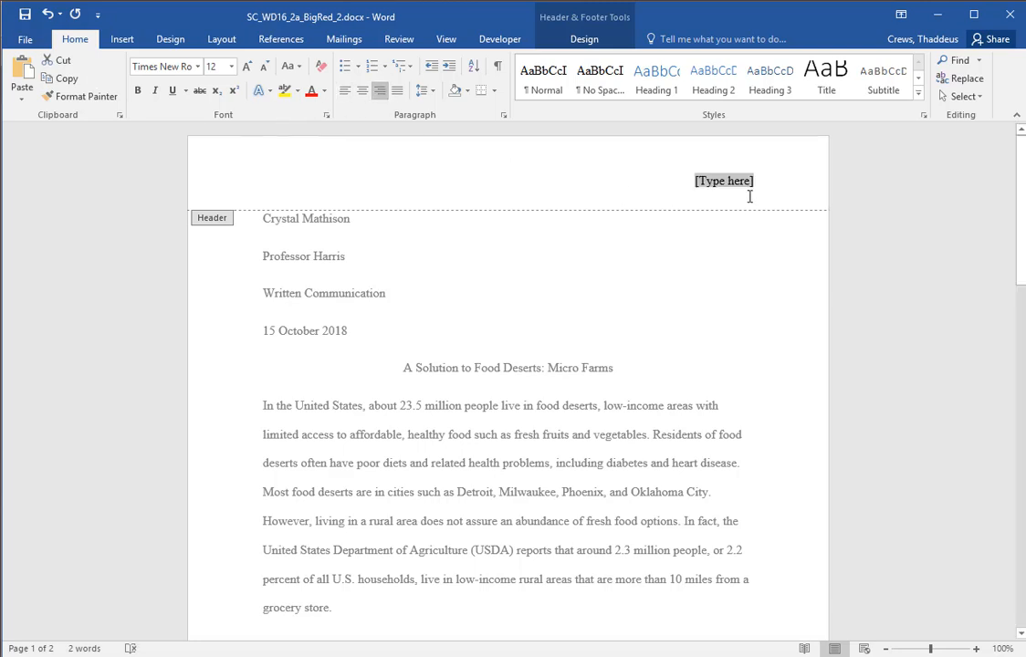
Replace the header placeholder with the student's last name followed by a space, as project step 4c specifies.
key(alt+Tab)
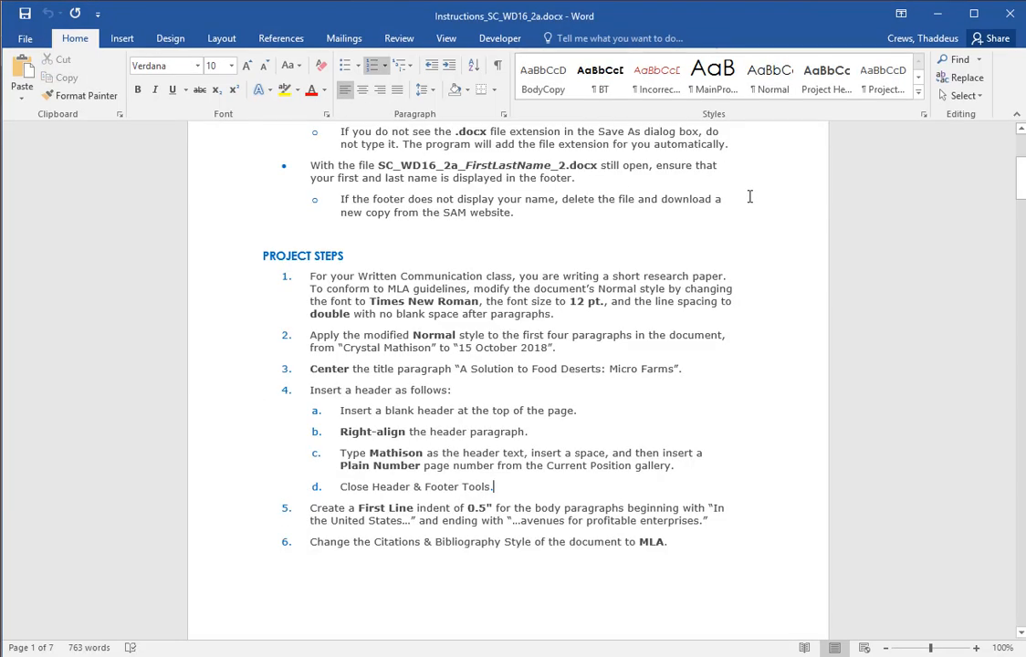
key(alt+Tab)
text(M)
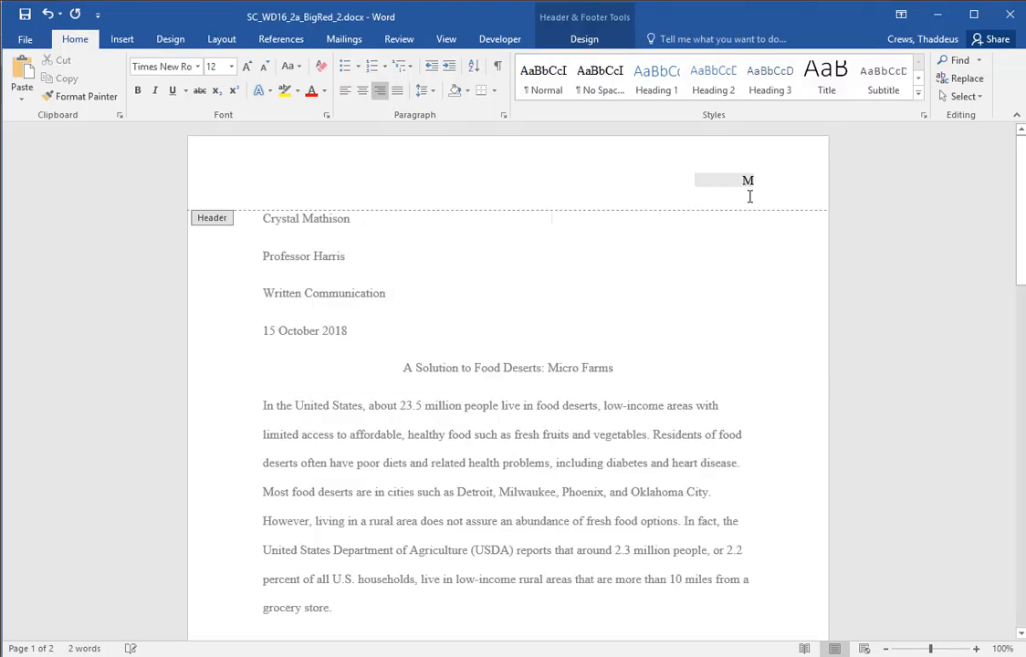
text(athison)
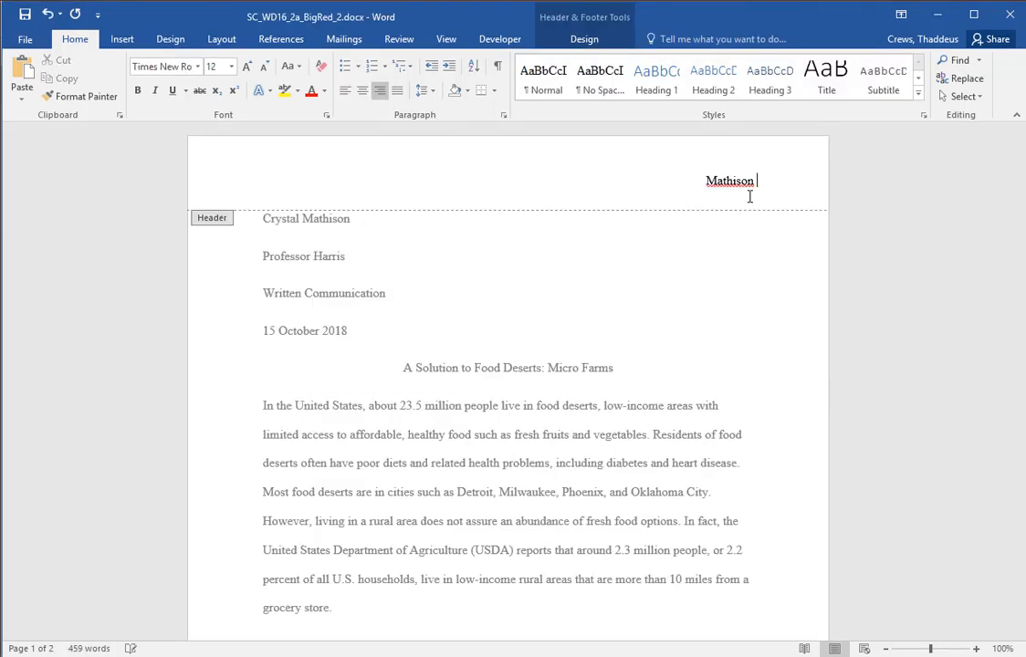
Insert a Plain Number page number at the current position after the header text and close the header.
click(583, 40)
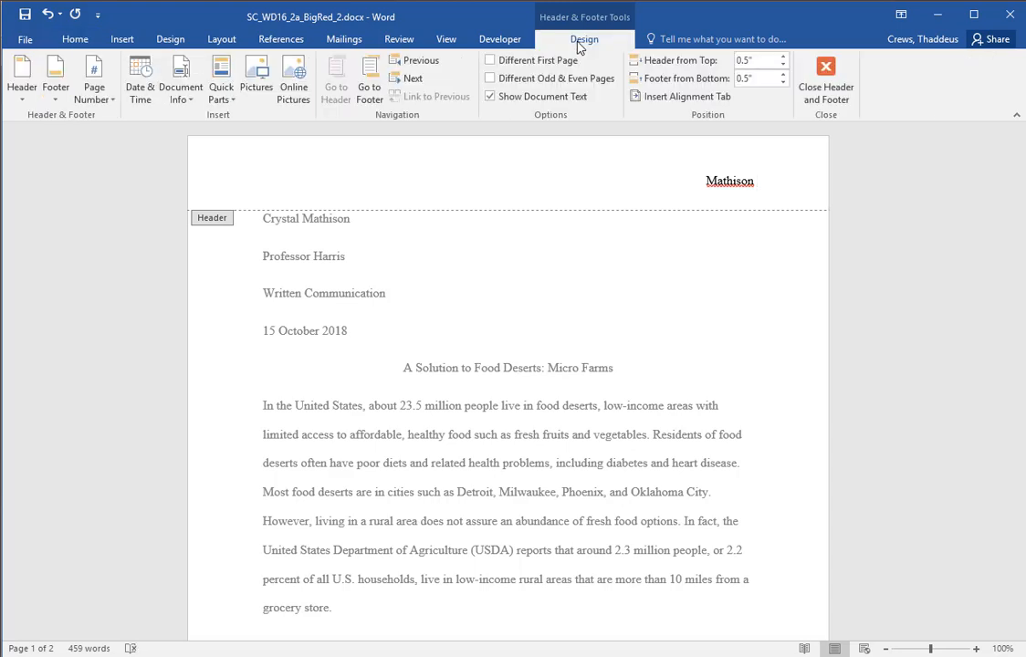
click(94, 93)
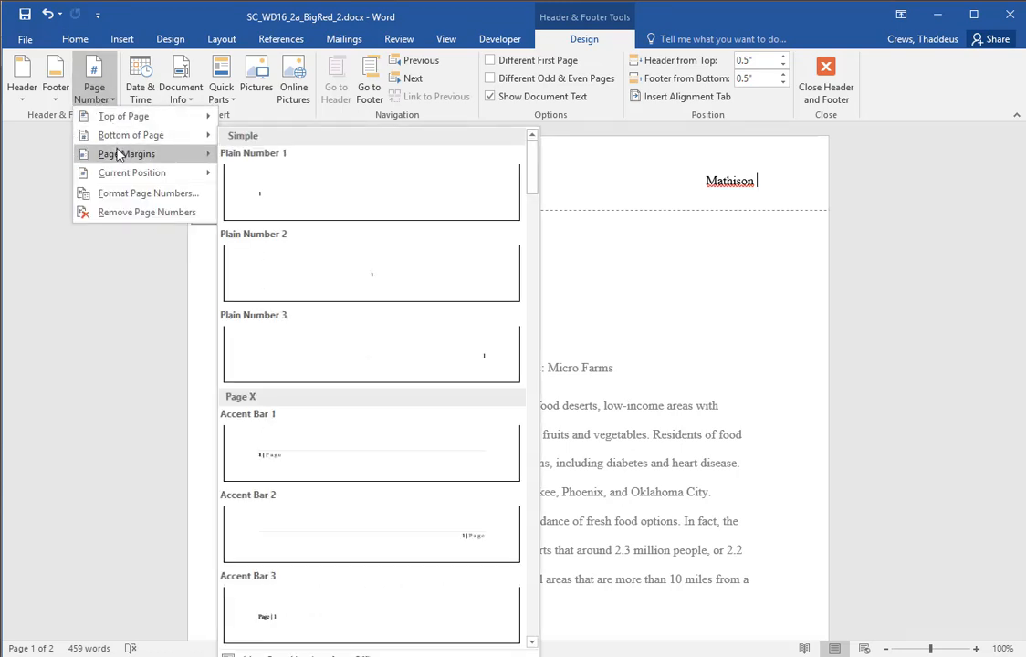
mouse_move(116, 178)
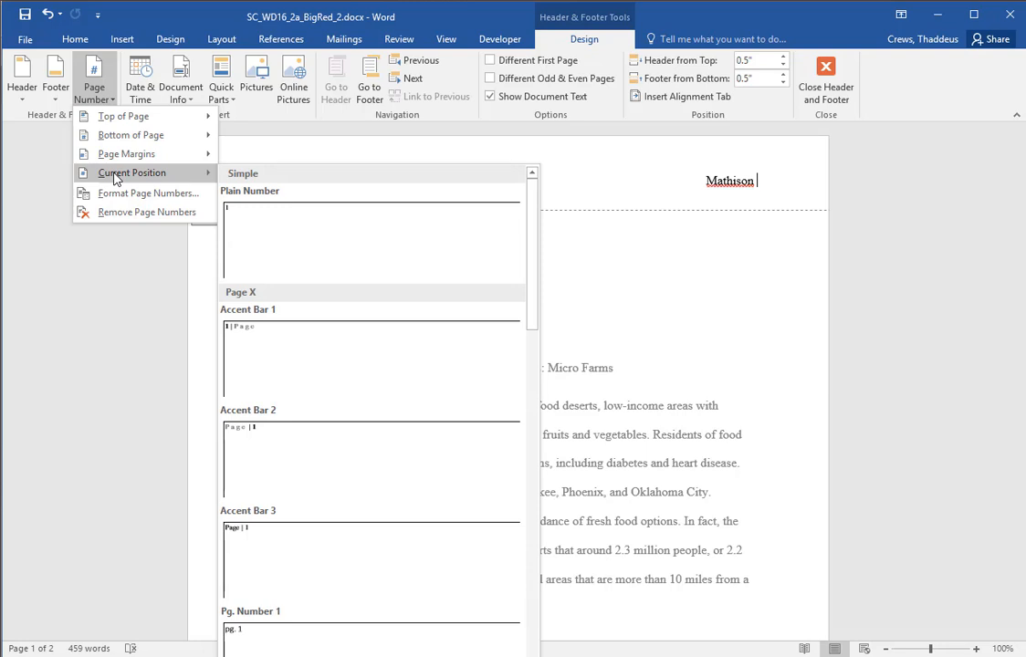
click(264, 227)
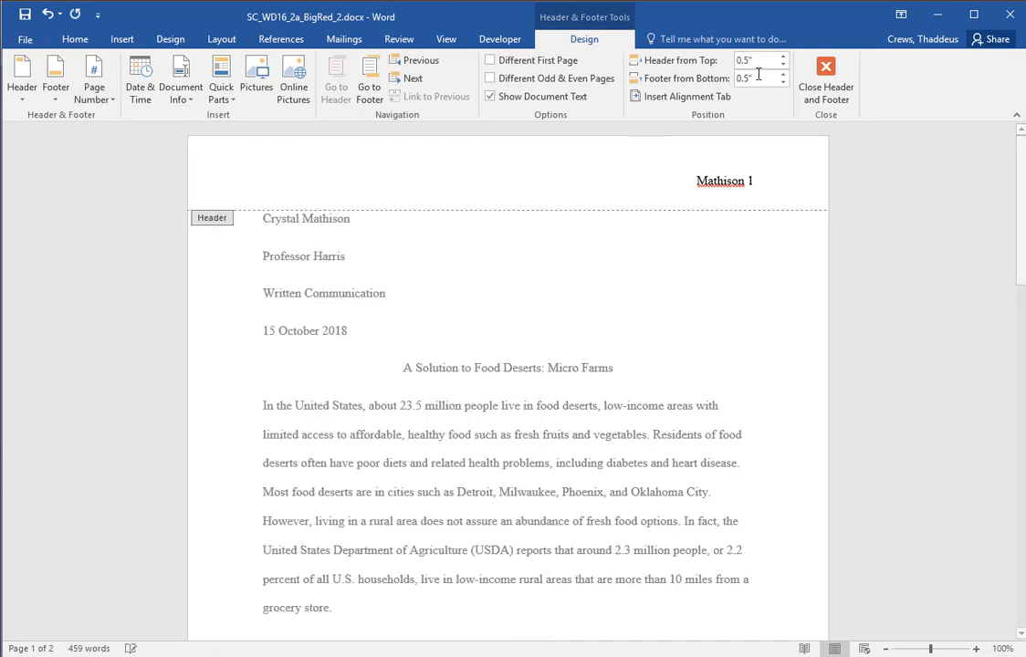
click(825, 73)
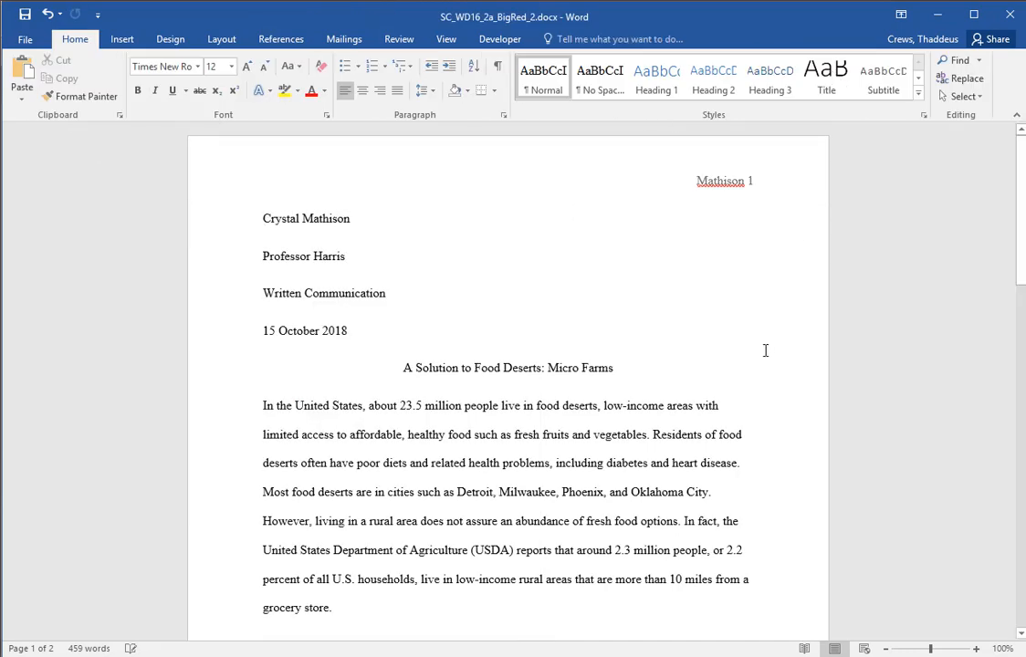
Following project step 5, apply a 0.5" First line indent to the body paragraphs from "In the United States" through "avenues for profitable enterprises.".
key(alt+Tab)
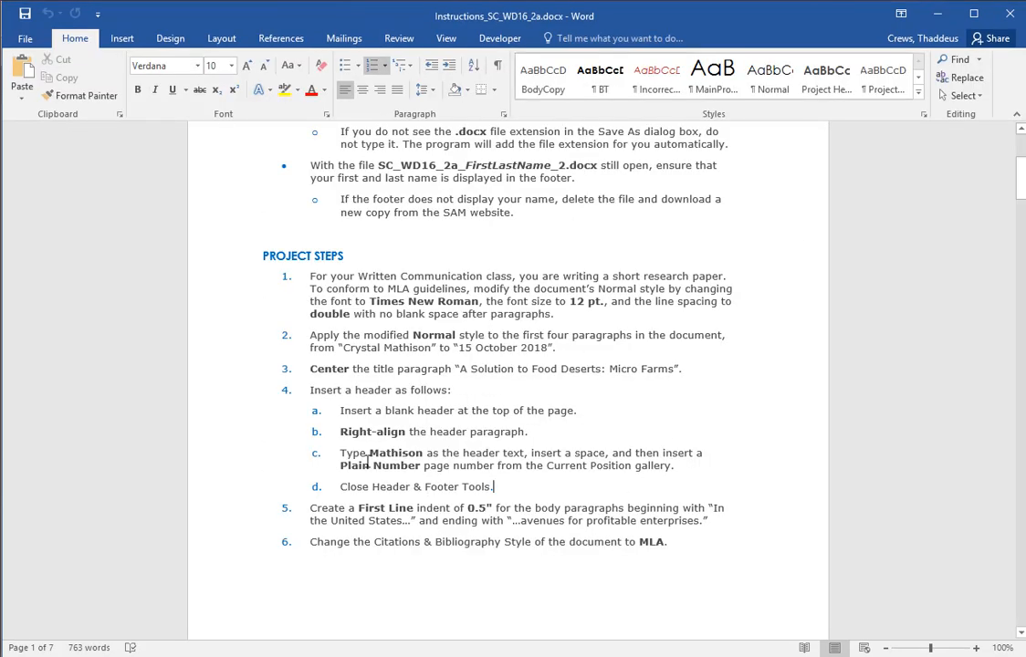
double_click(228, 515)
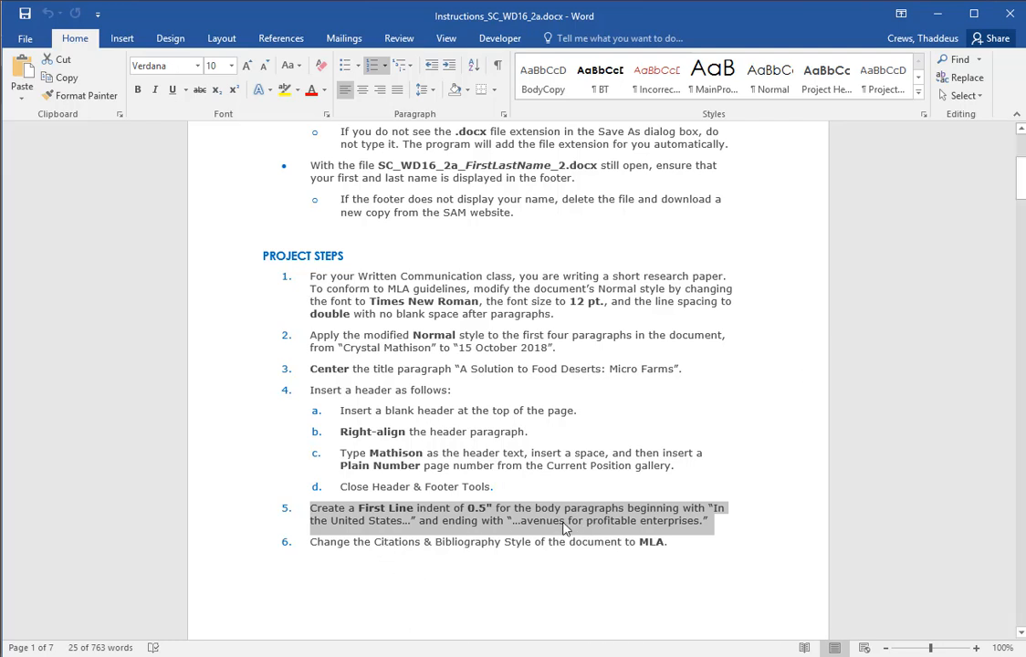
key(alt+Tab)
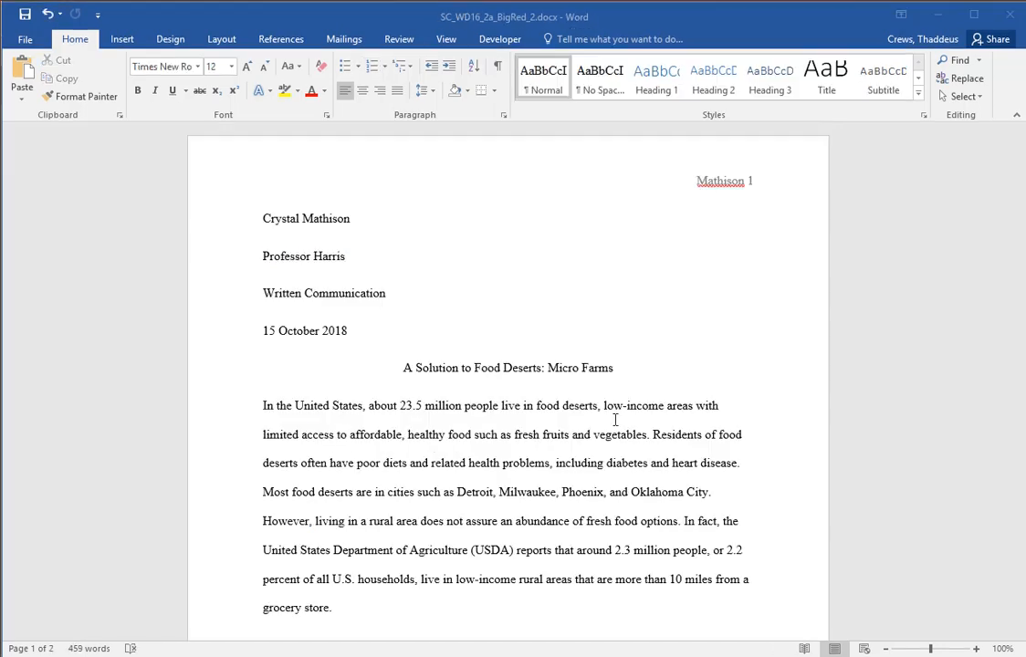
scroll(627, 393, down, 3)
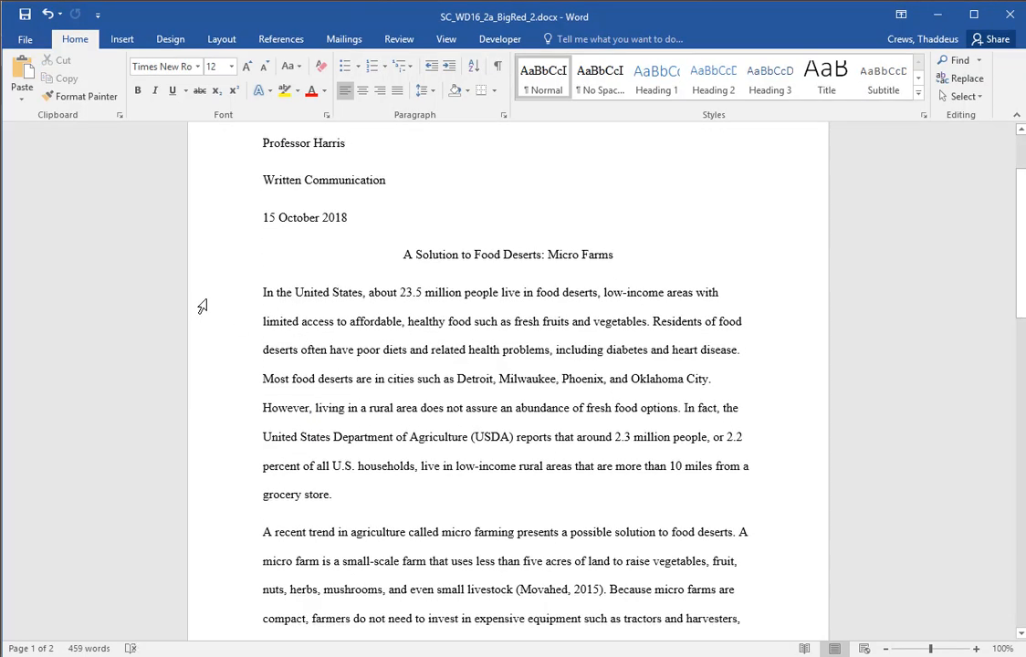
drag(202, 305, 188, 472)
scroll(200, 528, down, 1)
scroll(199, 534, down, 10)
scroll(197, 540, down, 5)
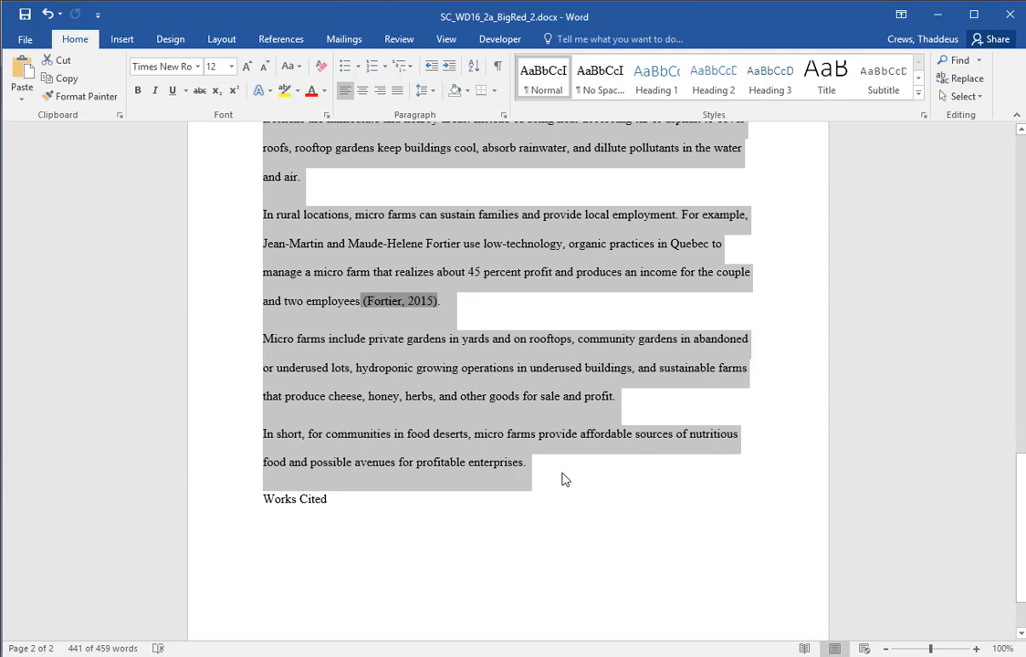
key(alt+Tab)
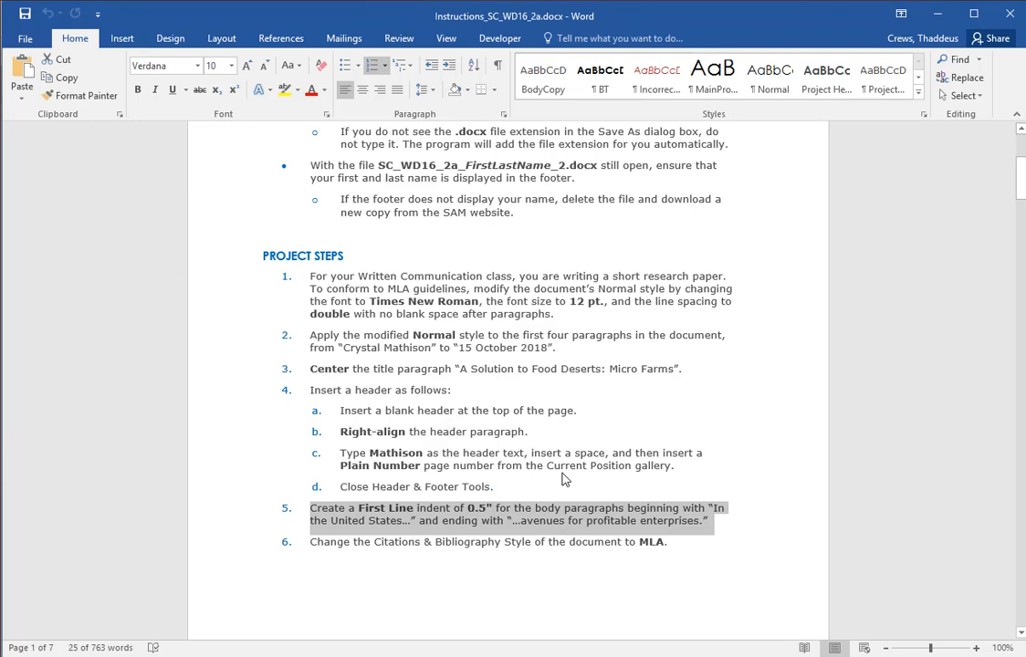
key(alt+Tab)
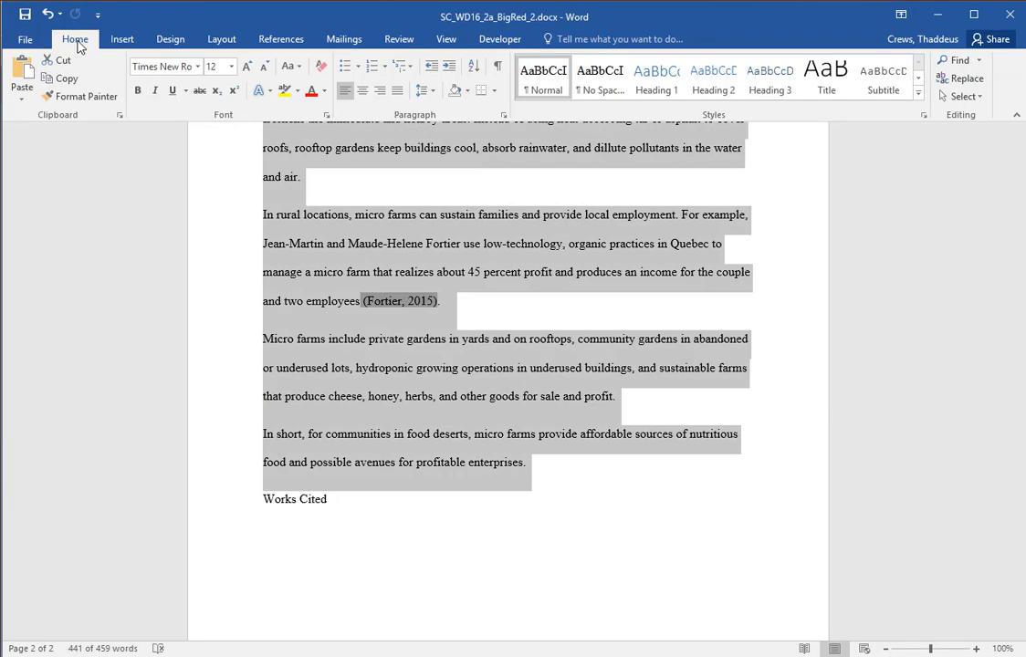
click(503, 119)
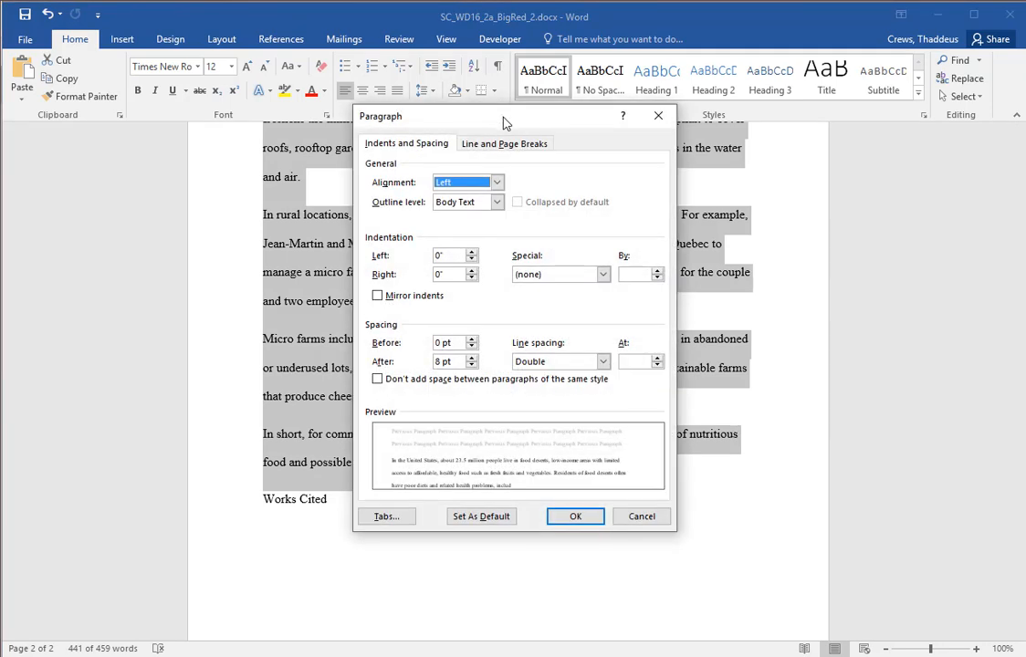
click(602, 274)
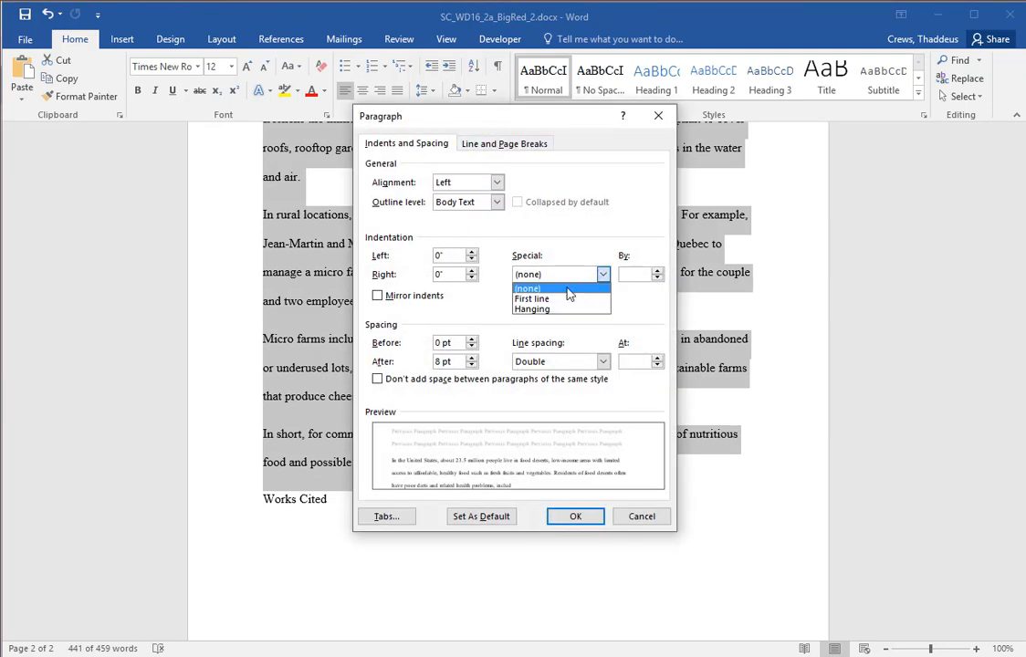
click(543, 297)
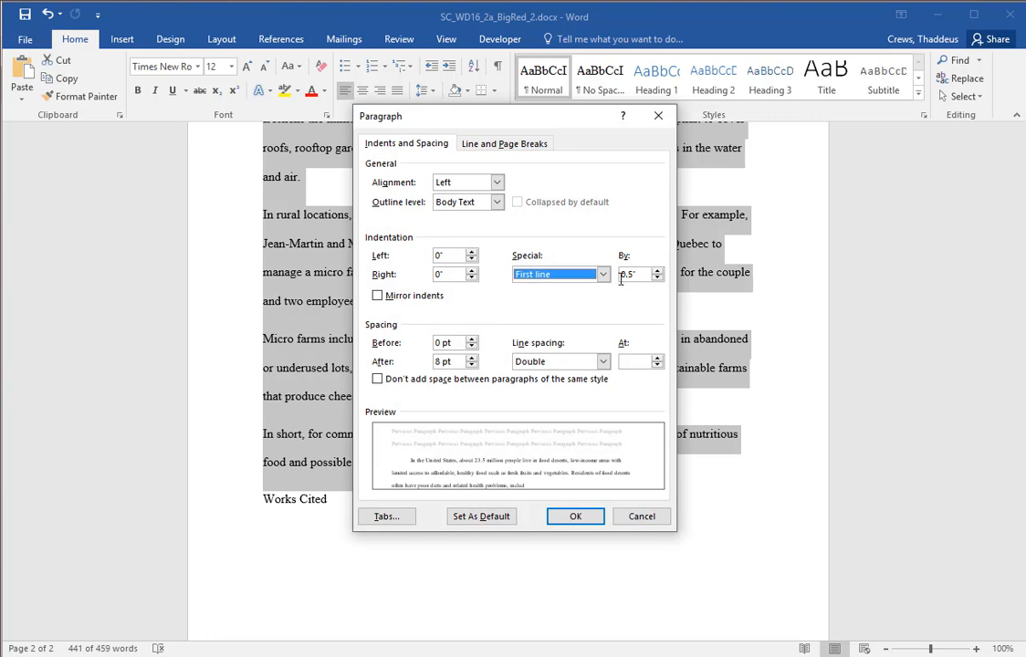
click(579, 522)
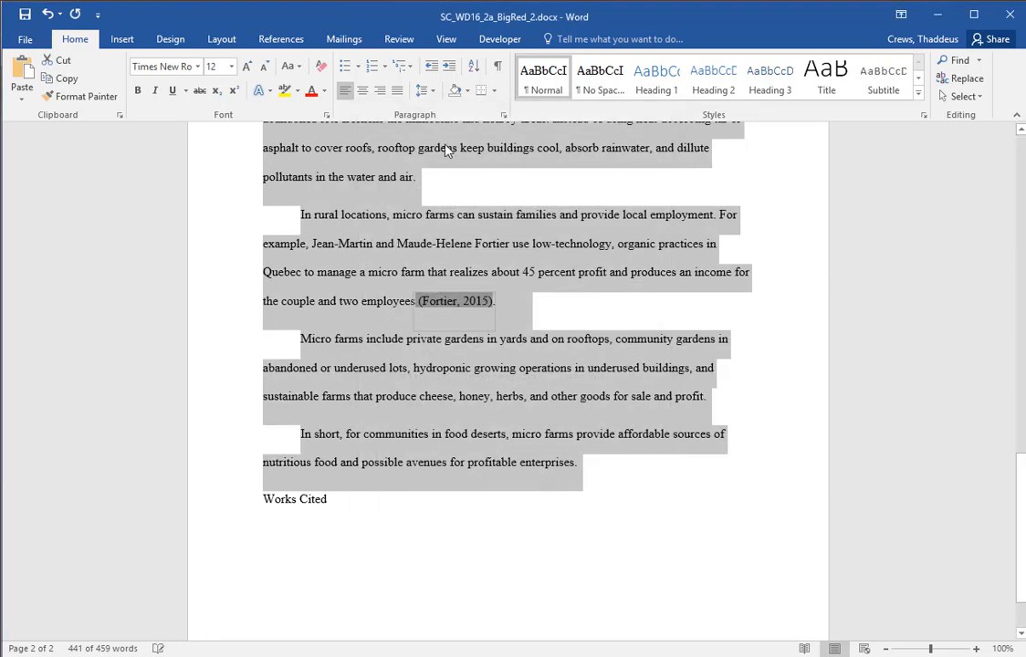
Show the ruler to check the body paragraphs' first-line indent, hide it again, and deselect the text.
click(446, 40)
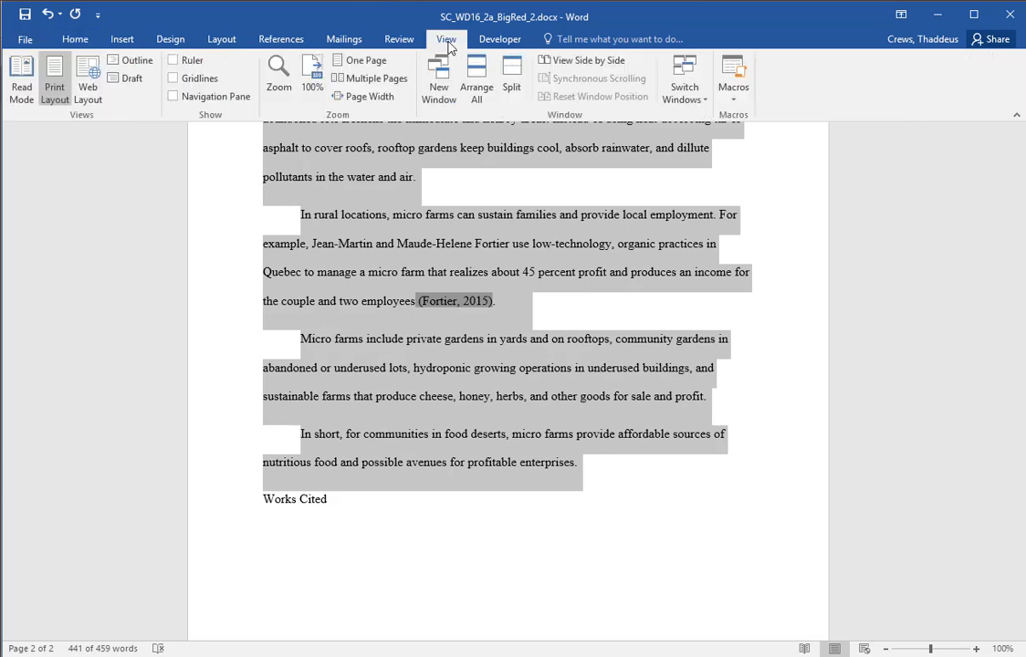
click(173, 60)
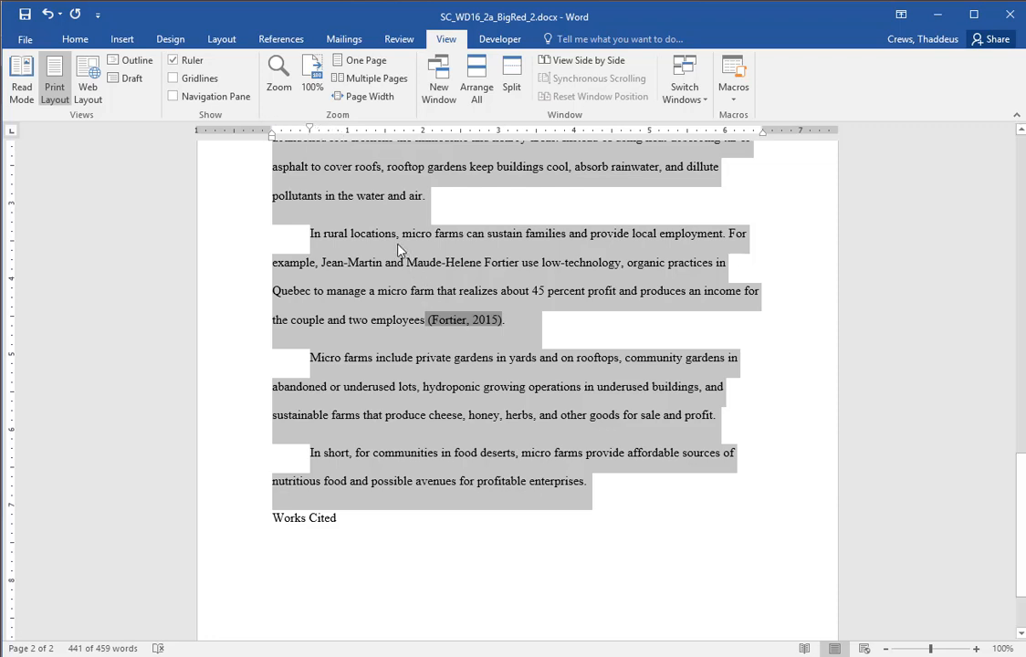
click(172, 61)
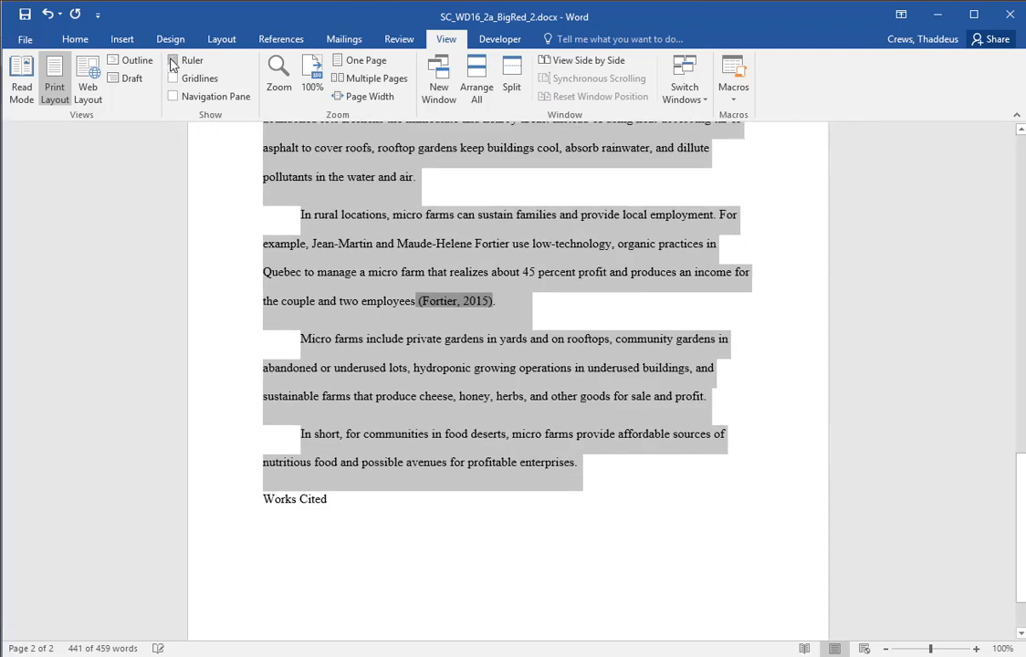
click(439, 191)
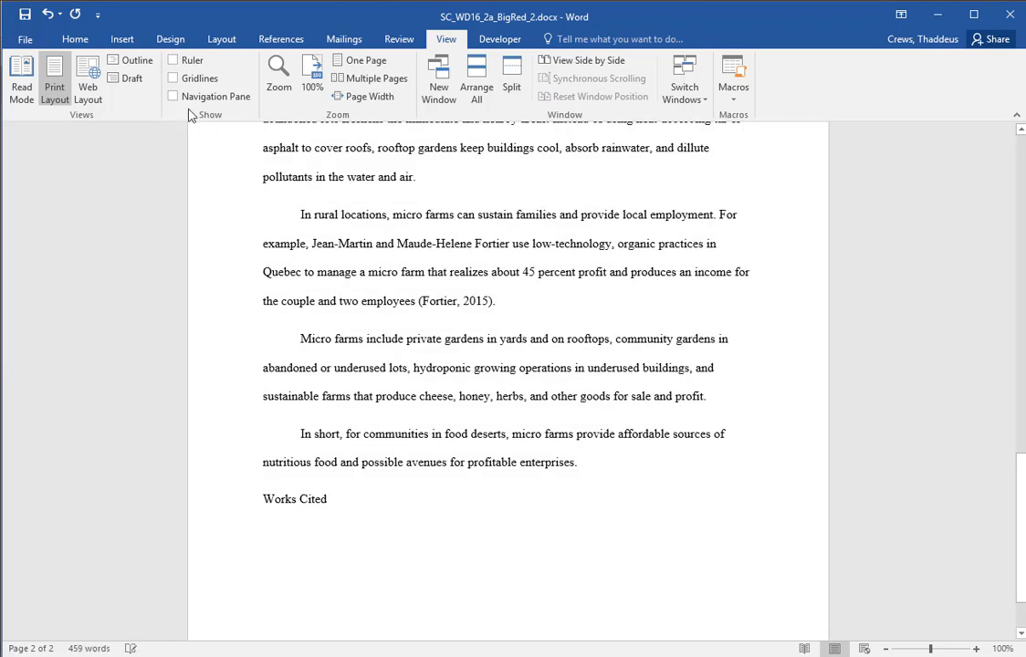
Following project step 6 in the instructions, change the paper's Citations & Bibliography style to MLA.
click(64, 41)
scroll(434, 392, up, 4)
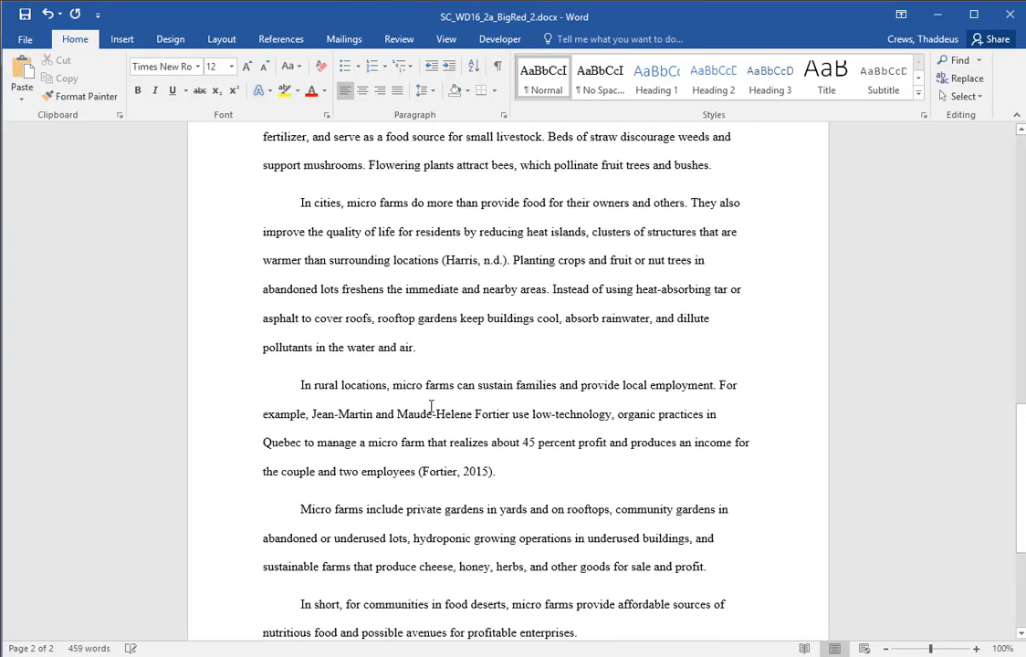
scroll(430, 407, up, 7)
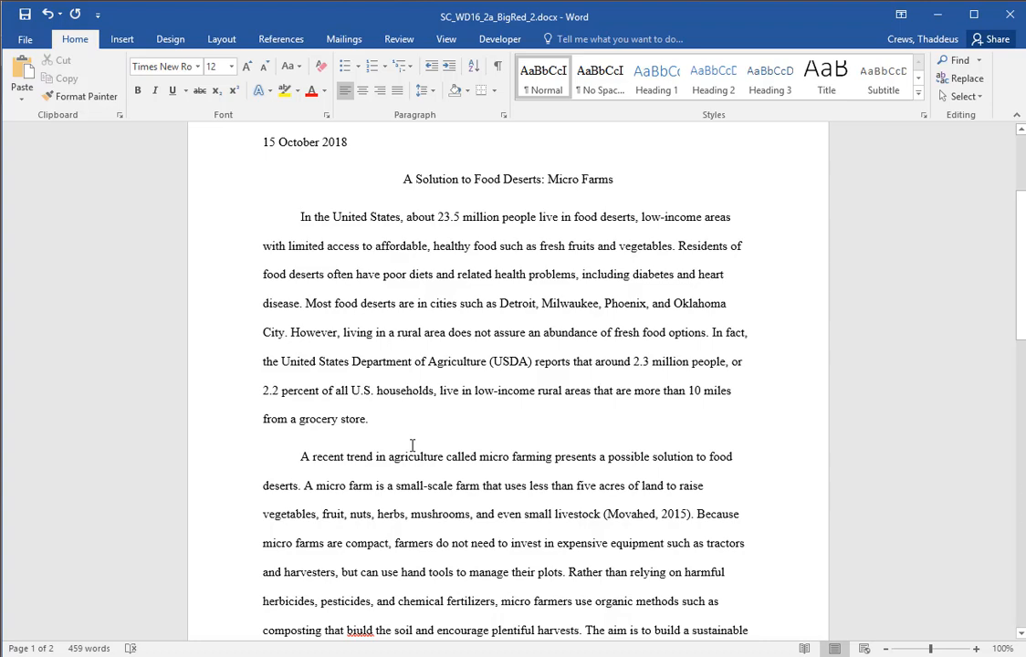
key(alt+Tab)
double_click(244, 439)
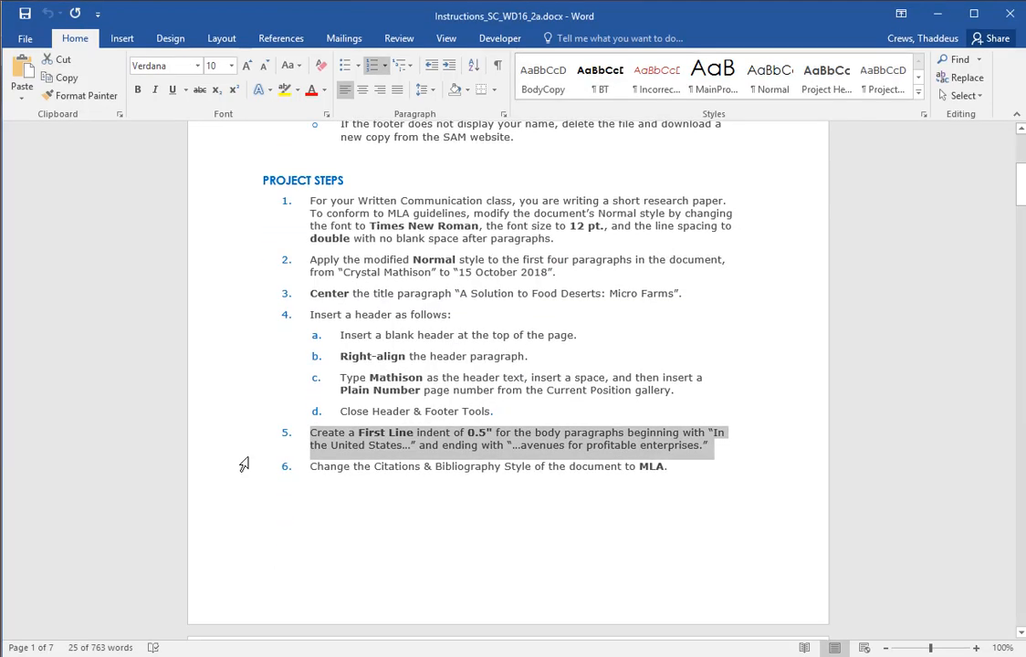
scroll(229, 448, down, 3)
click(234, 281)
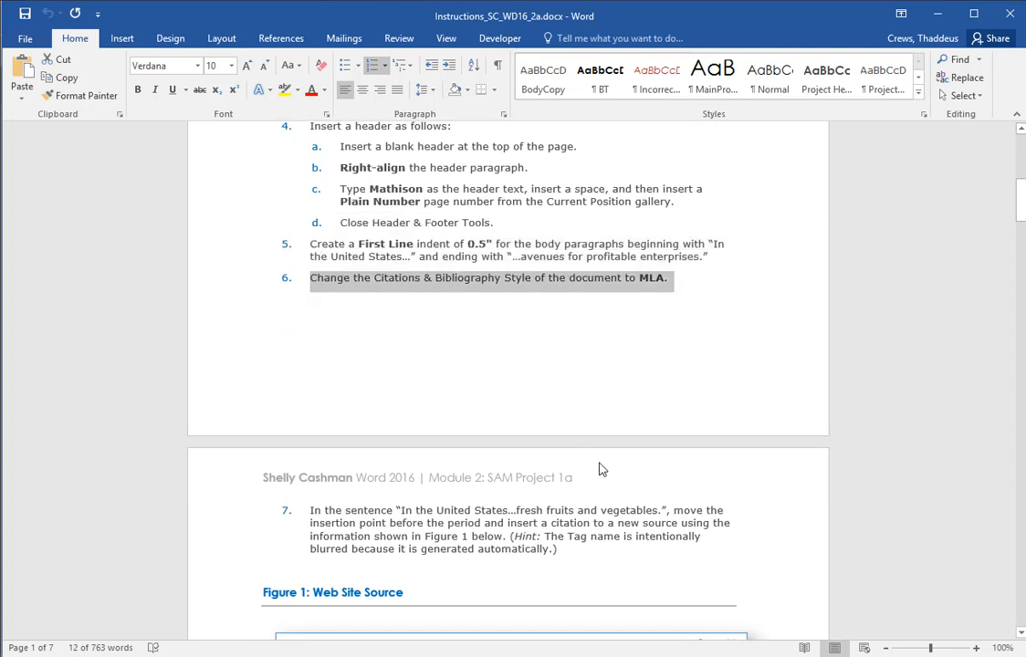
key(alt+Tab)
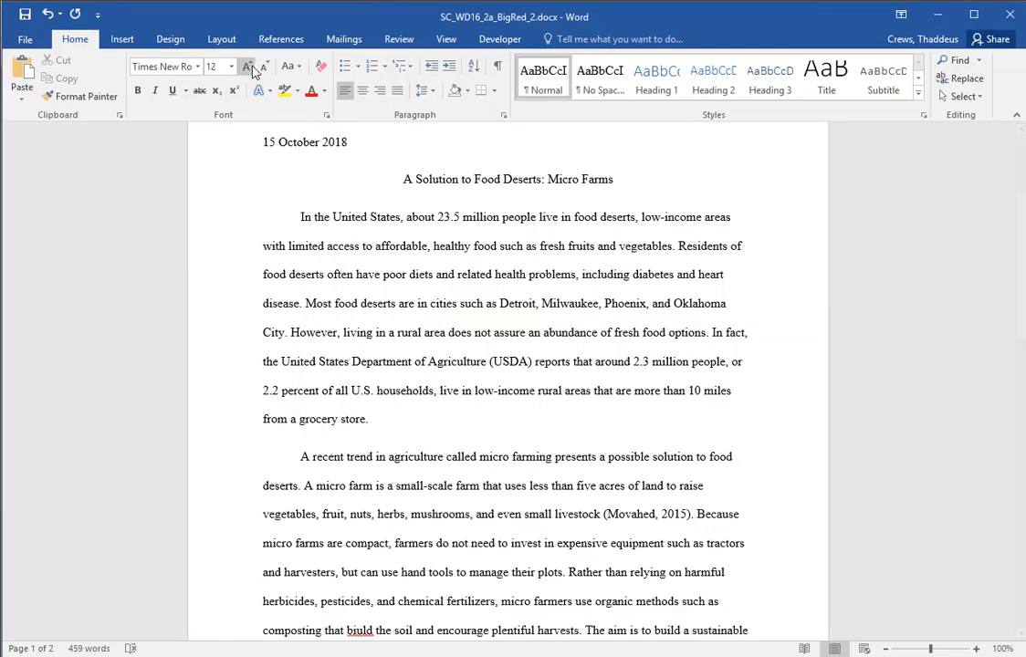
click(280, 40)
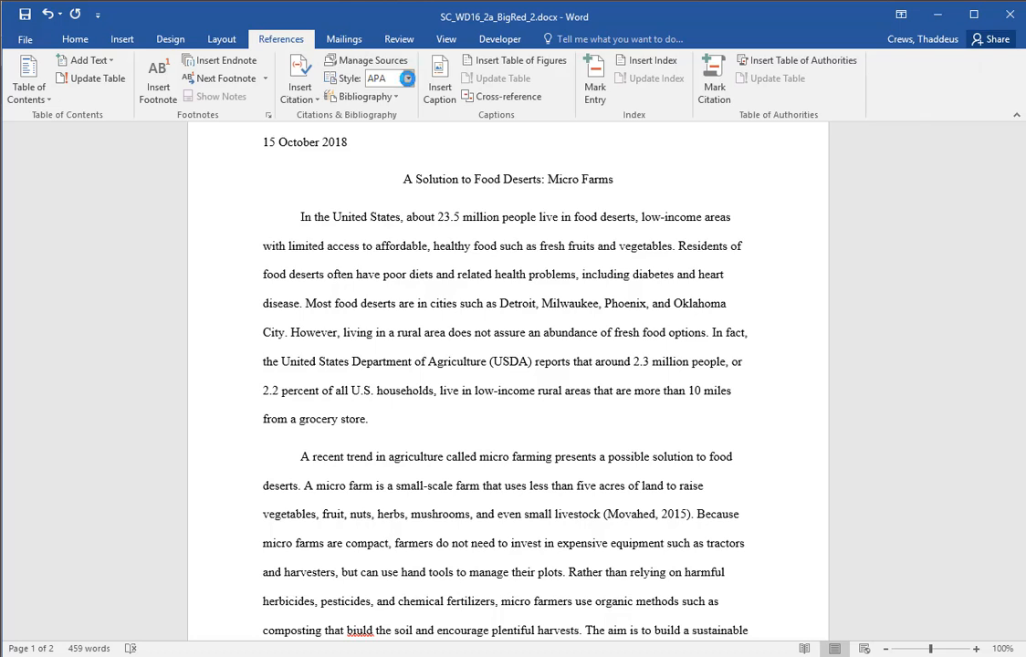
click(407, 78)
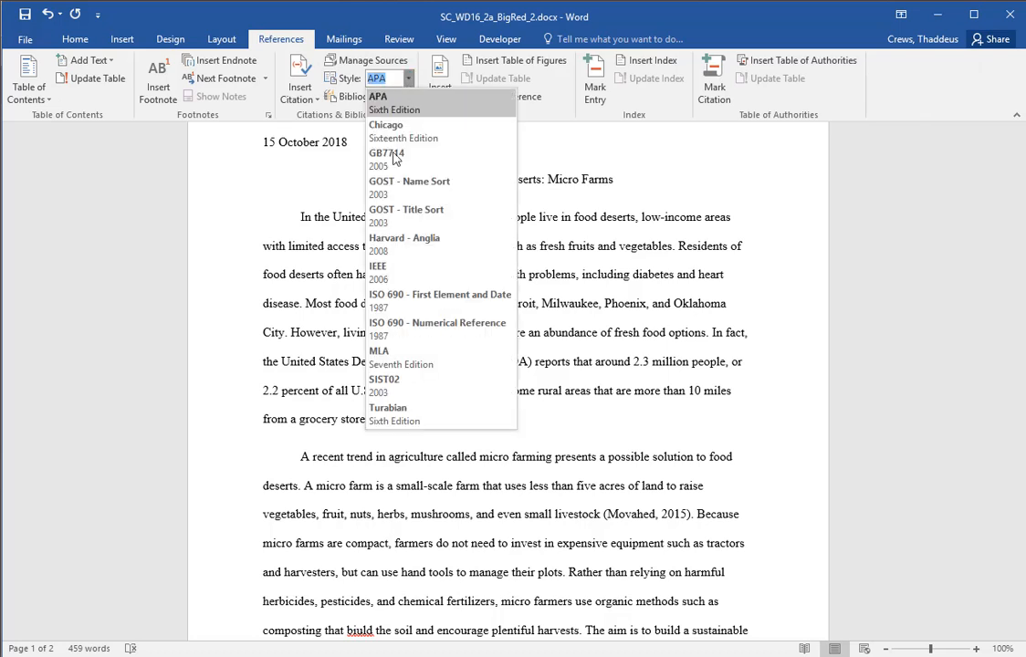
click(398, 364)
Read project step 7 and Figure 1 in the instructions, and place the paper's insertion point before the period after "fresh fruits and vegetables".
key(alt+Tab)
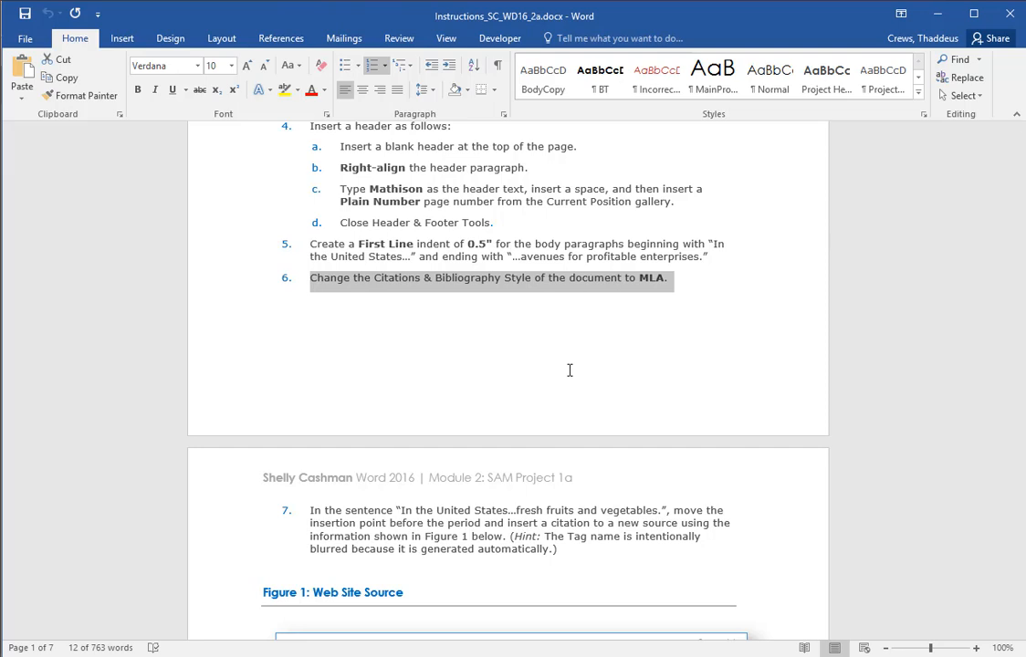
scroll(547, 370, down, 2)
drag(199, 408, 212, 452)
scroll(678, 461, down, 4)
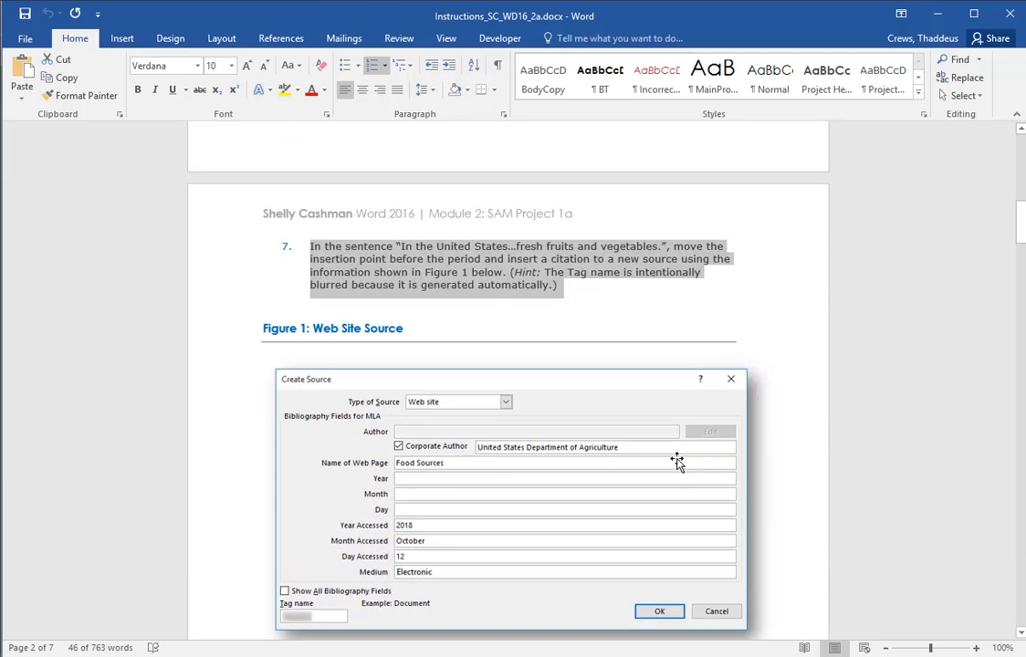
scroll(676, 461, down, 1)
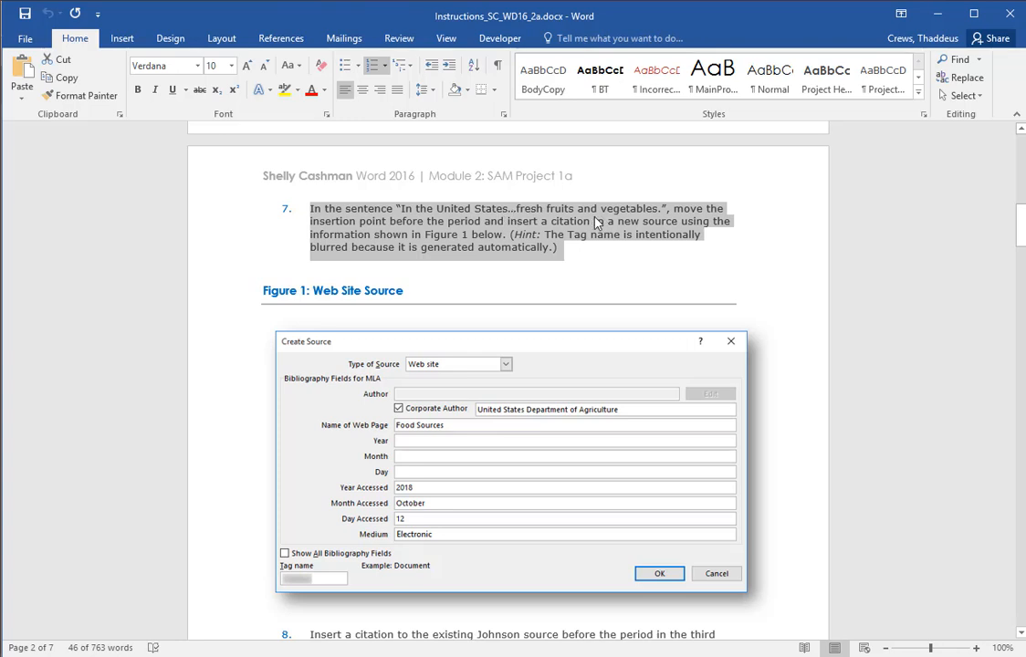
key(alt+Tab)
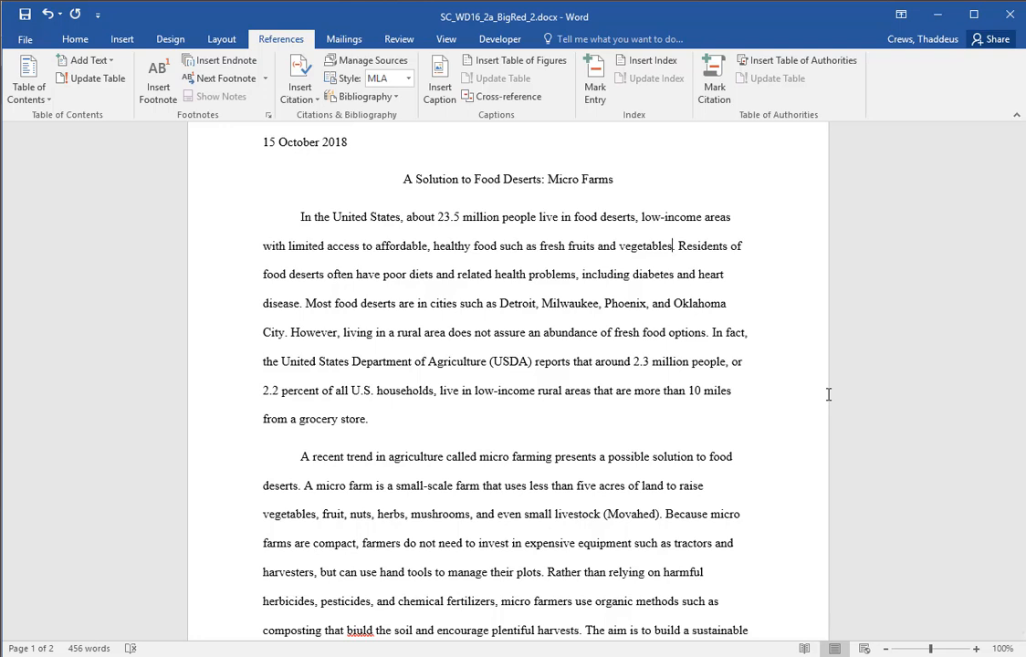
key(alt+Tab)
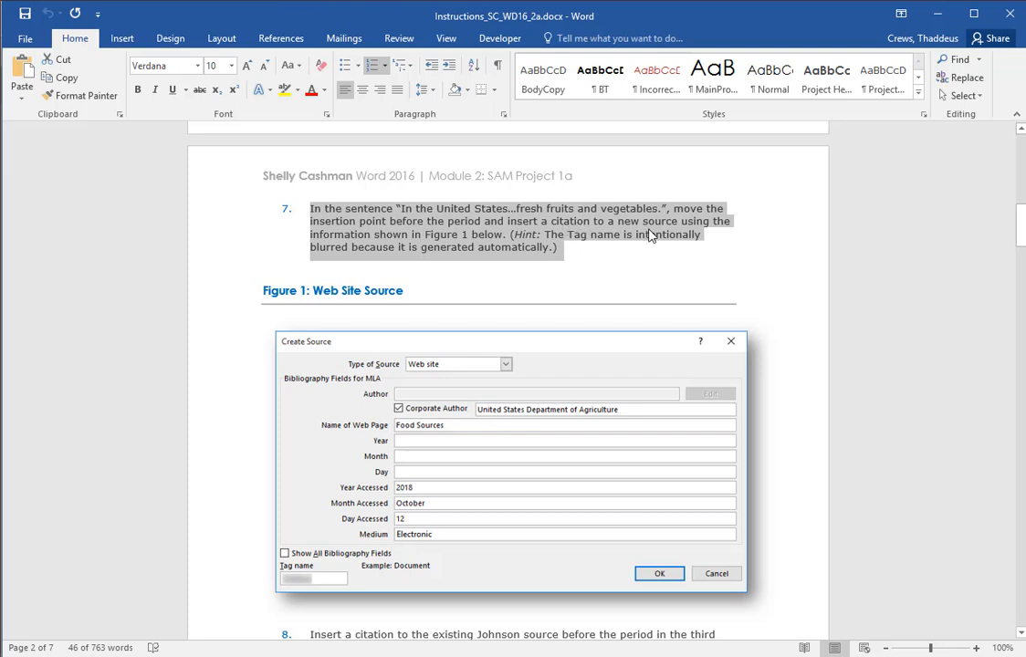
key(alt+Tab)
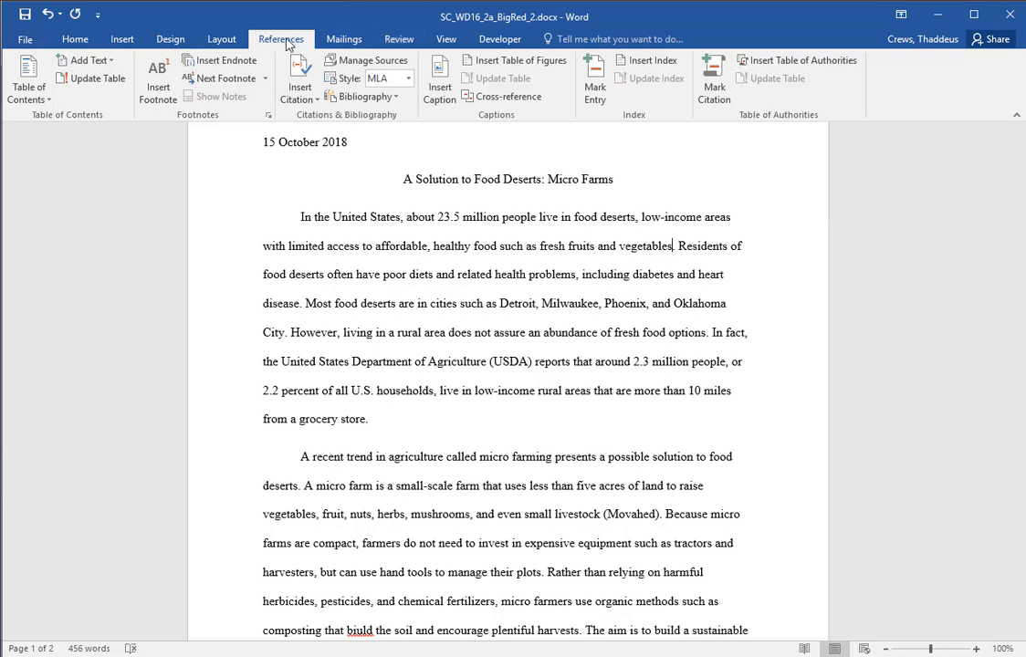
Start a citation to a new source at the insertion point and set its type of source to Web site.
click(312, 103)
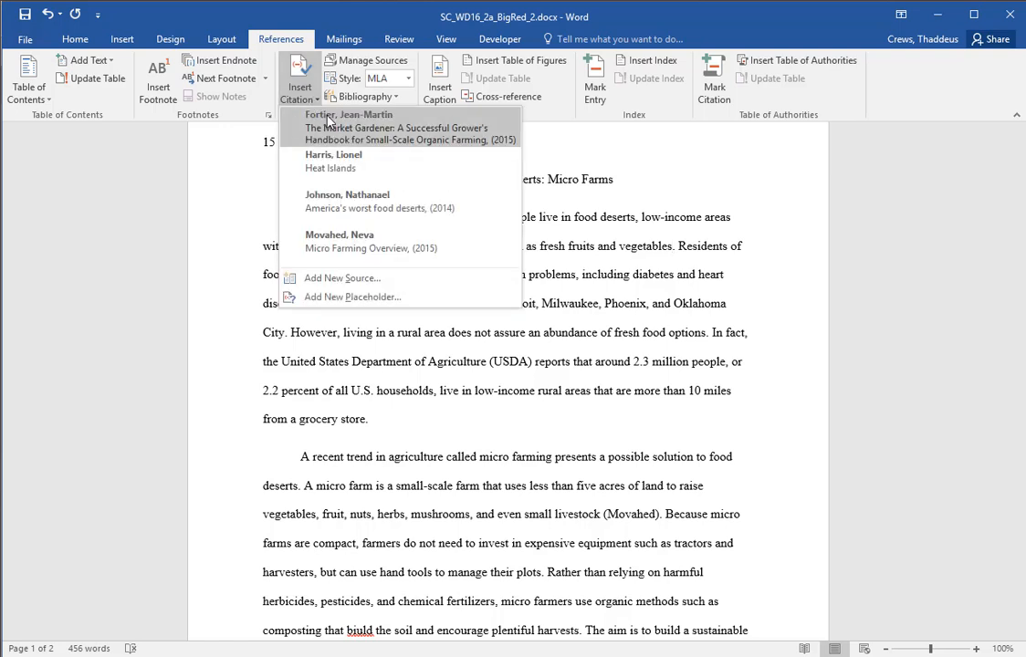
click(391, 287)
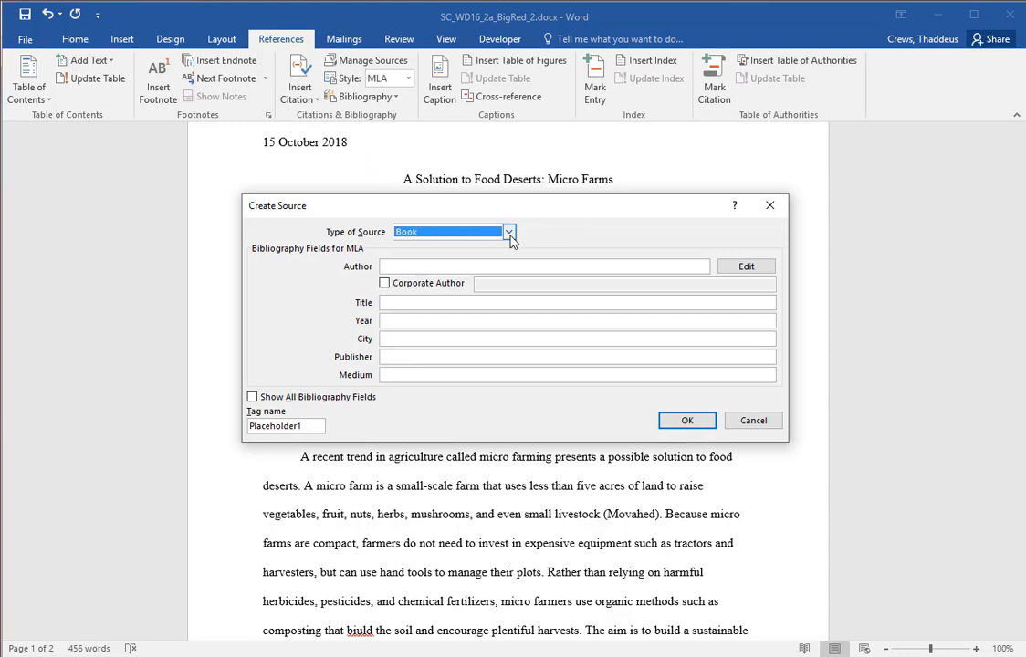
click(510, 235)
drag(513, 264, 512, 289)
scroll(450, 267, up, 3)
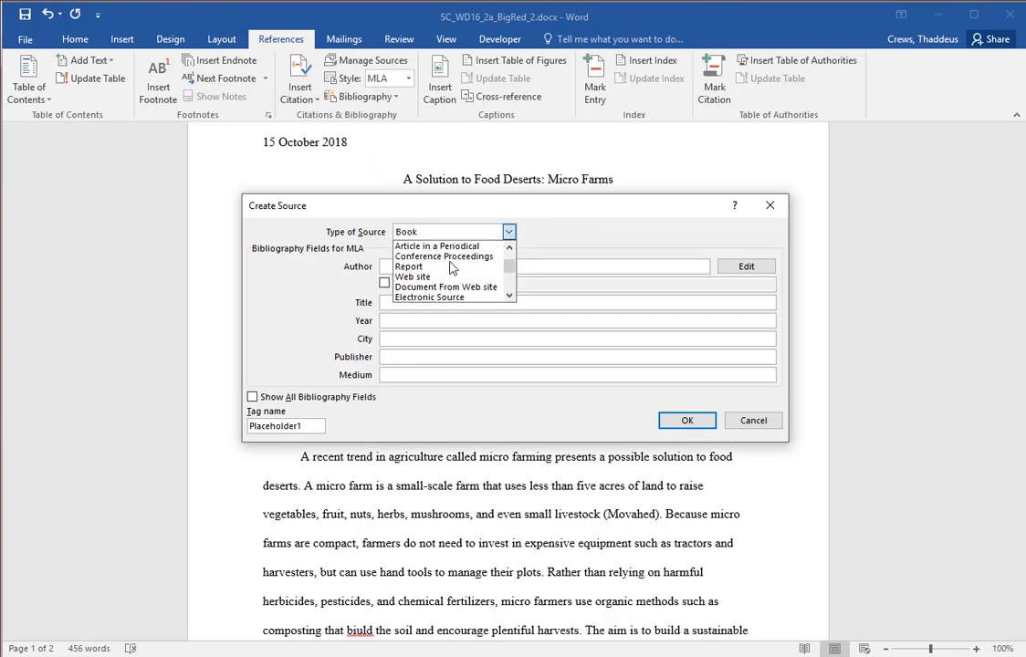
scroll(450, 267, up, 1)
scroll(449, 265, down, 1)
click(452, 288)
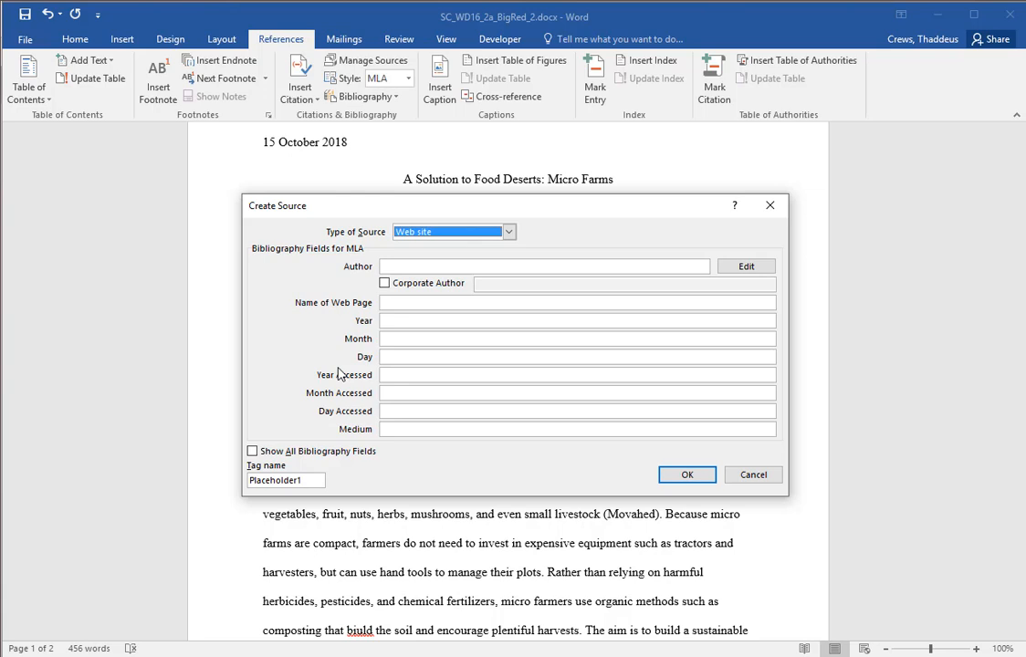
Mark the source as having a corporate author and enter "United Stated Department of Agriculture" as that author.
key(alt+Tab)
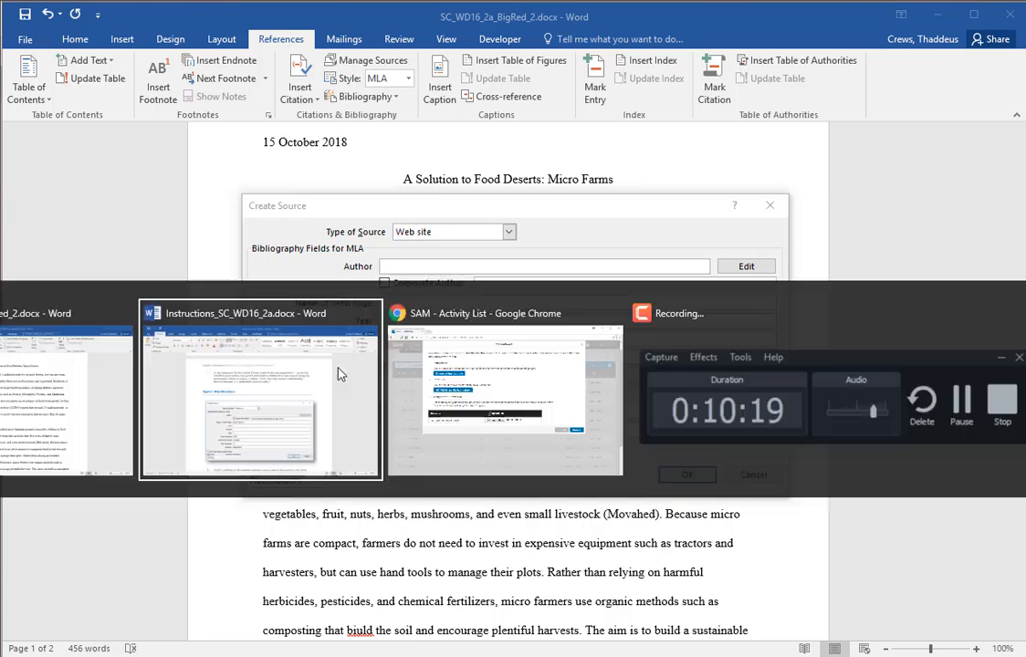
key(alt+Tab)
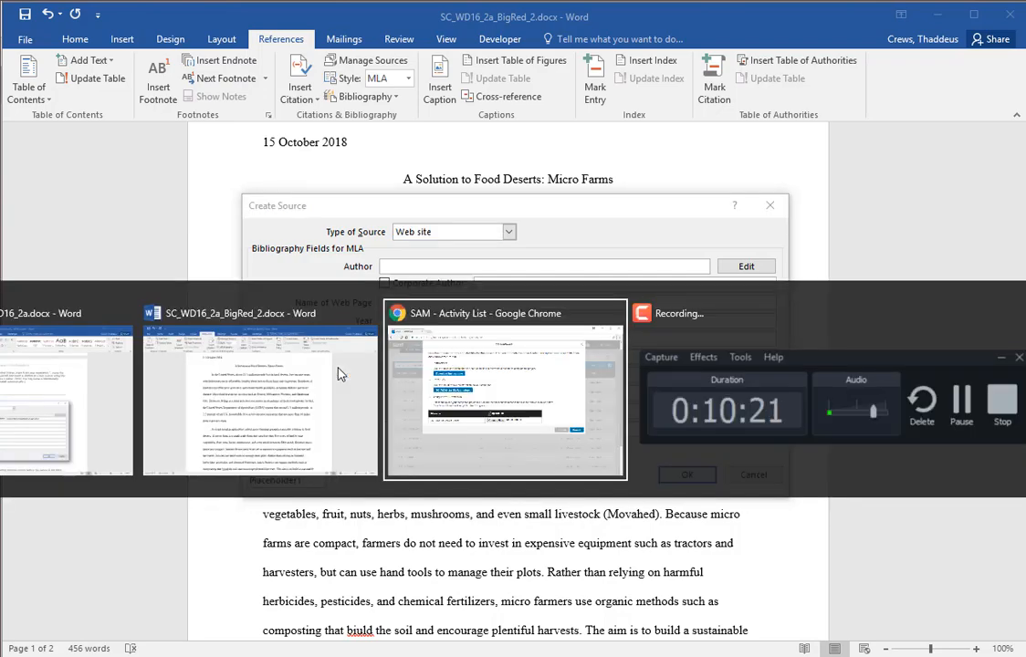
key(alt+Tab)
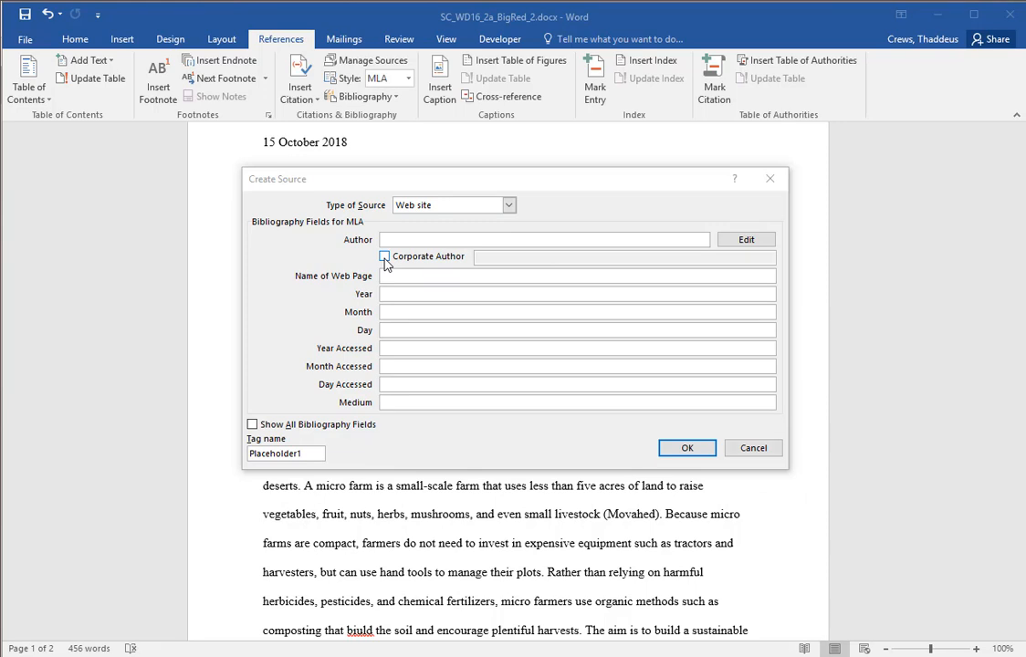
click(385, 257)
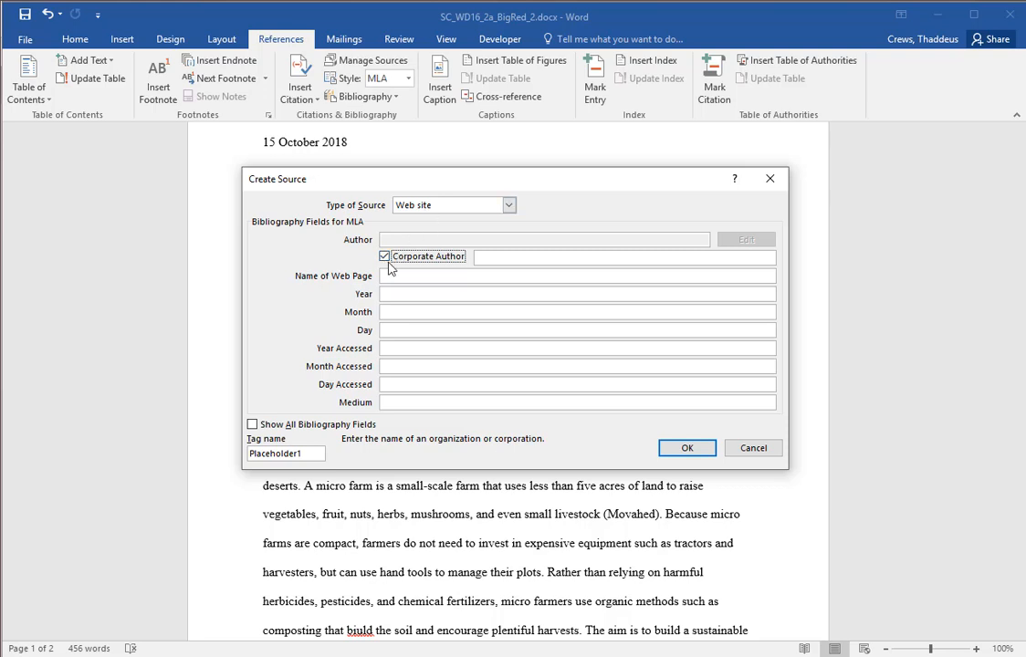
click(496, 257)
text(Uni)
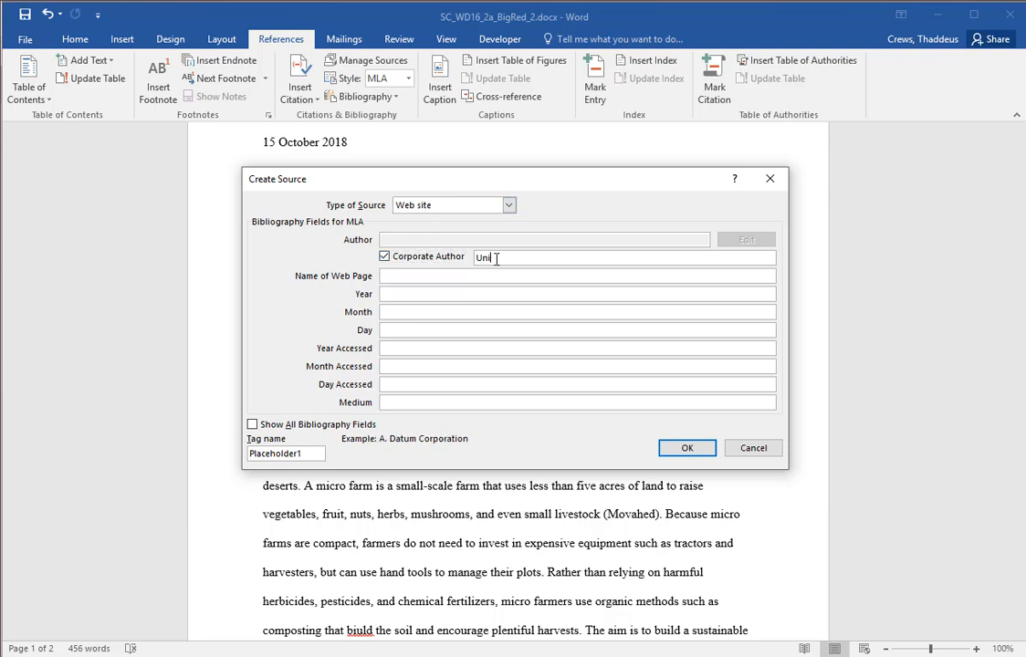
text(ted Stated Department of A)
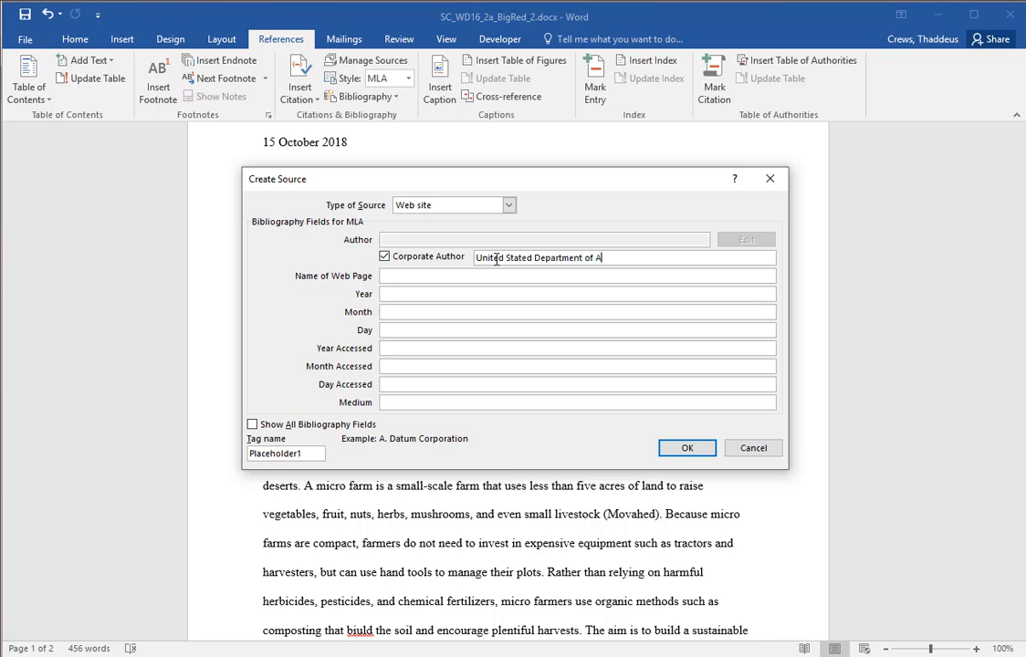
text(griculture)
key(Tab)
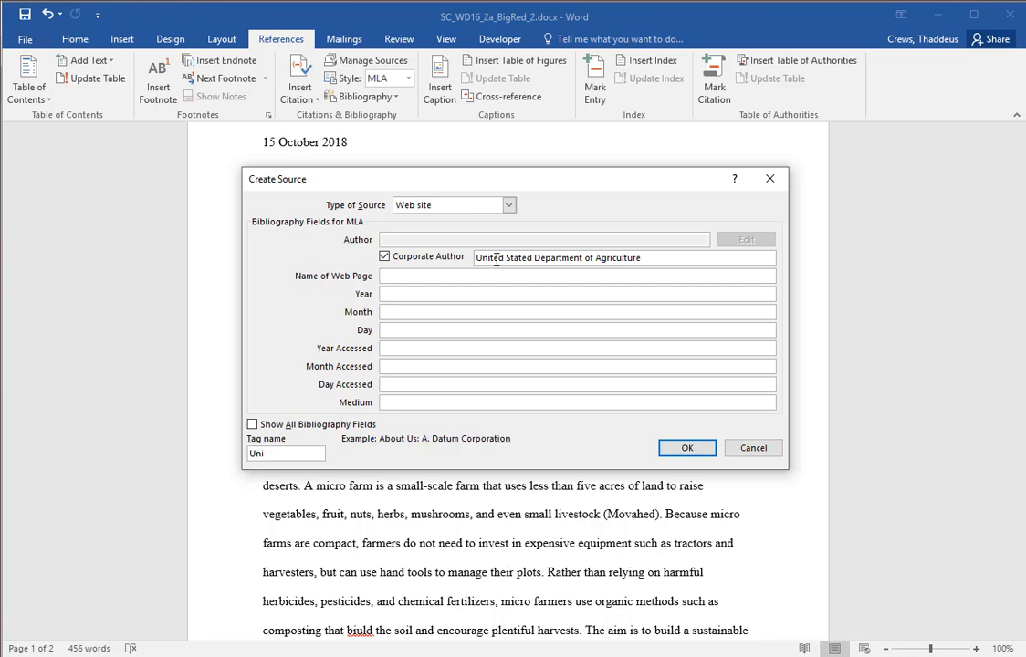
Enter Food Sources as the name of the web page and leave the publication year, month and day blank.
text(Food Sources)
key(Tab)
key(Tab)
key(Tab)
key(Tab)
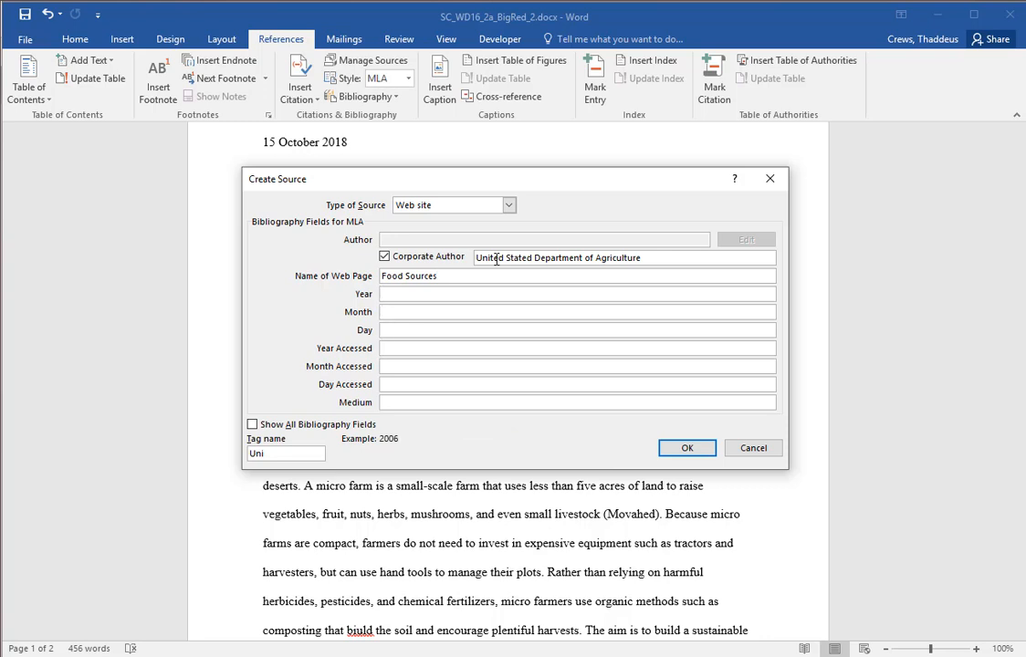
Enter the access date as 2018, October, 12 and the medium as "Electronc", and create the source to insert its citation.
text(2018)
key(Tab)
text(October)
key(Tab)
text(12)
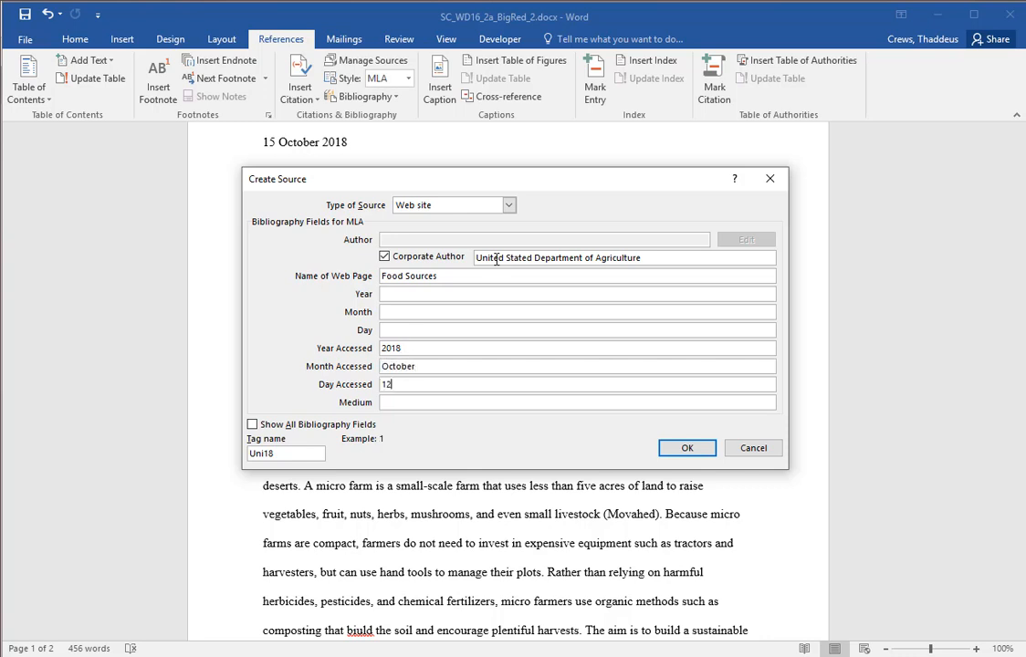
key(Tab)
text(Electro)
text(nic)
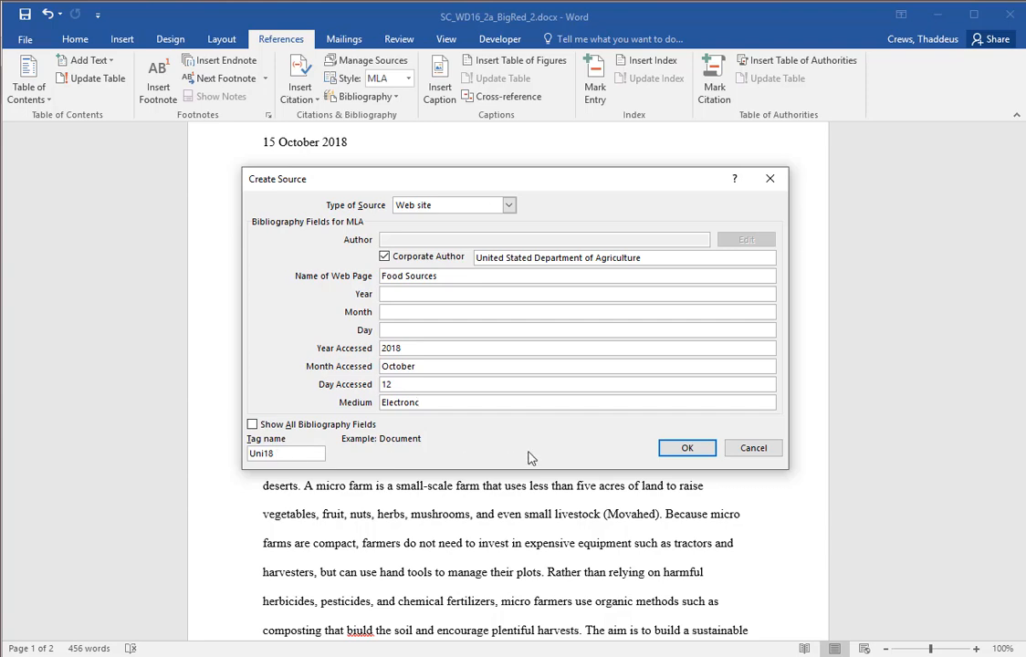
click(697, 450)
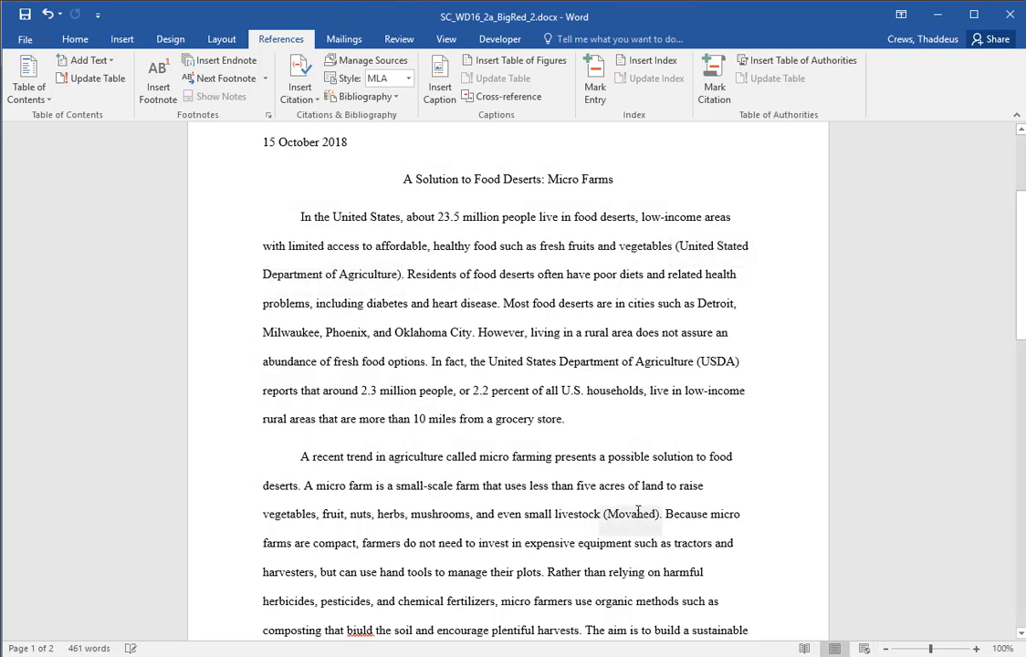
Return to the instructions document and highlight project step 8 about inserting a citation to an existing source.
key(alt+Tab)
key(alt+Tab)
key(alt+Tab)
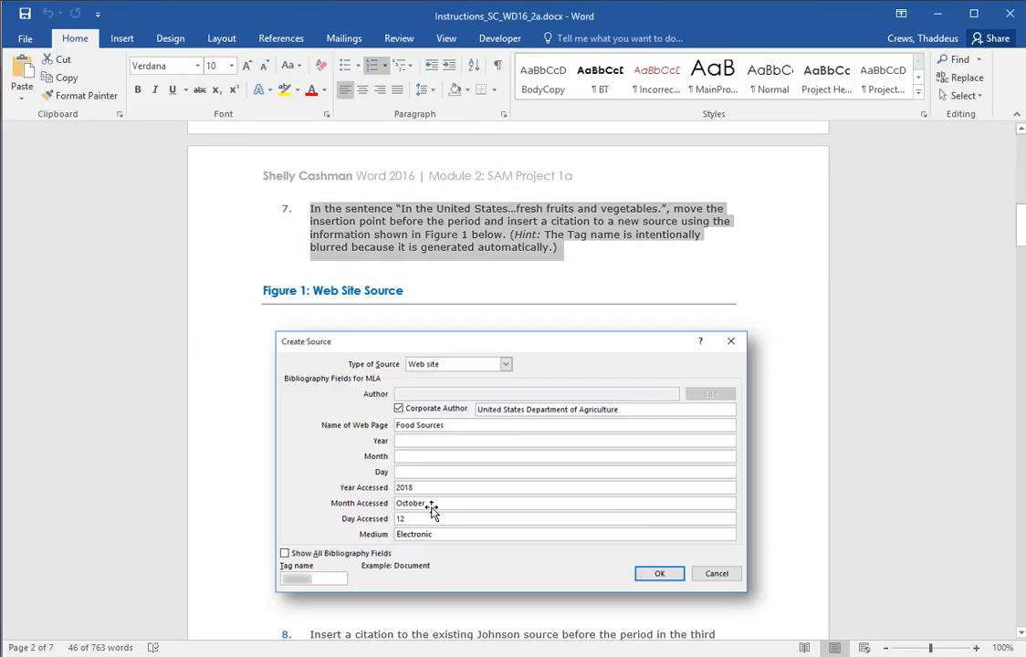
scroll(429, 507, down, 3)
scroll(434, 502, down, 3)
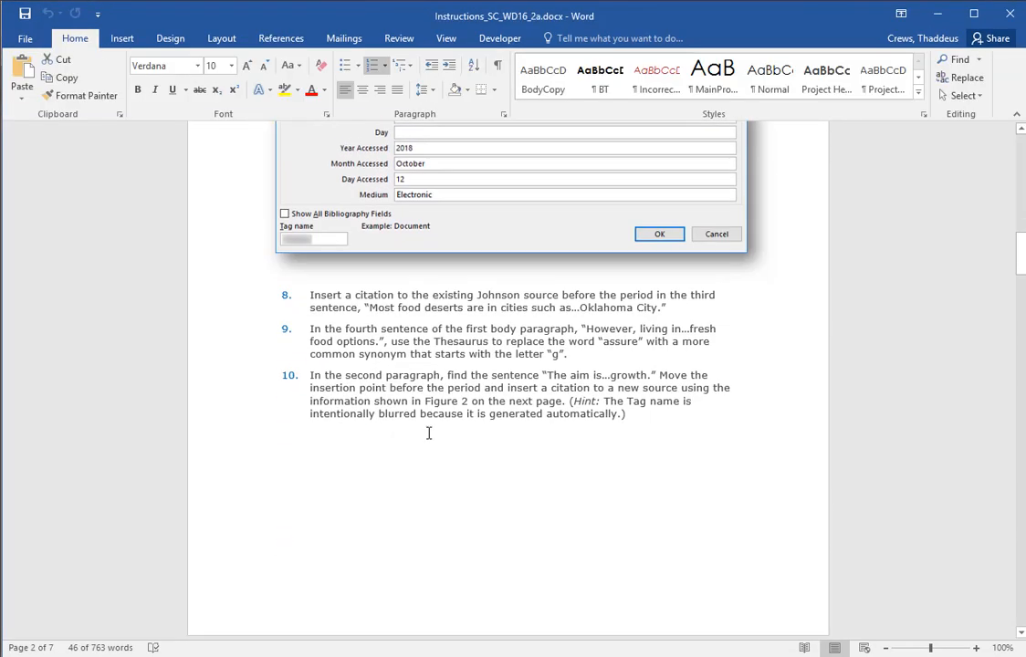
drag(236, 298, 226, 315)
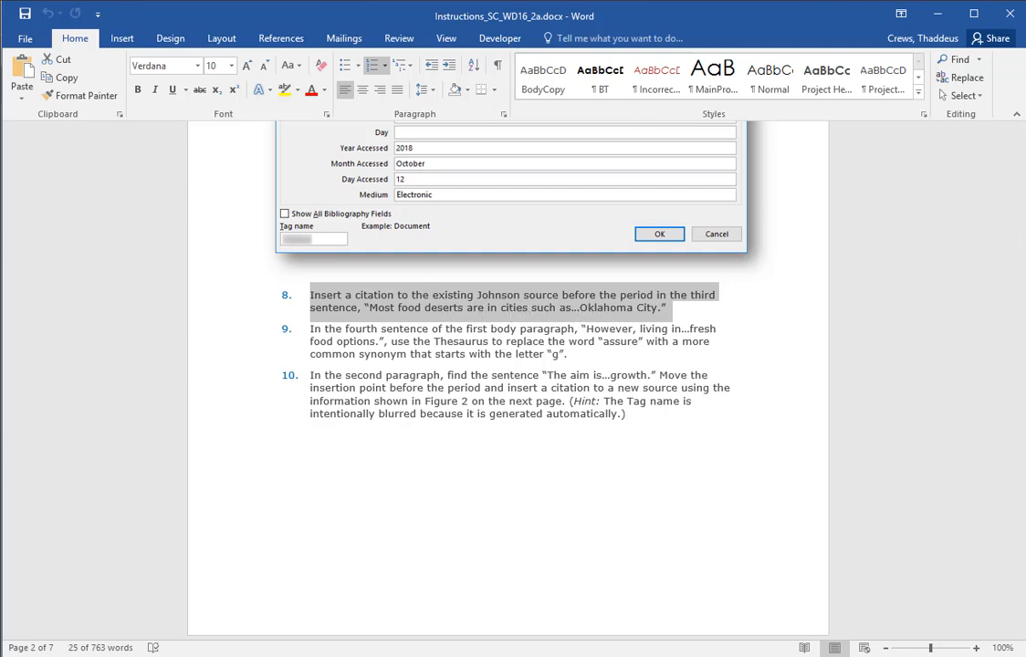
In the research paper, insert a citation to the existing "America's worst food deserts" source before the period after "Oklahoma City".
key(alt+Tab)
key(alt+Tab)
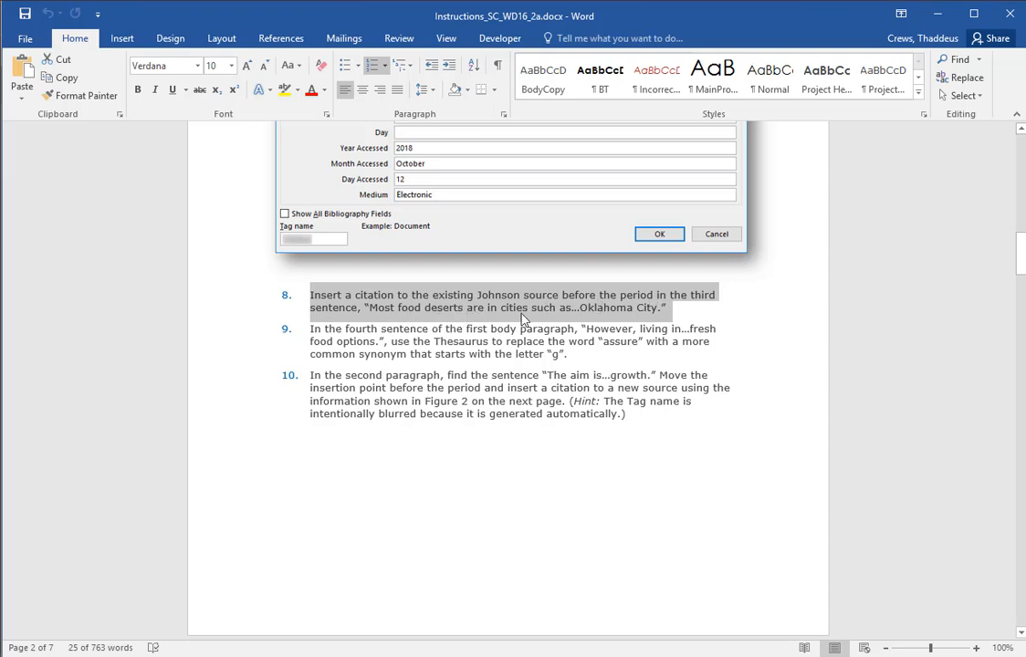
key(alt+Tab)
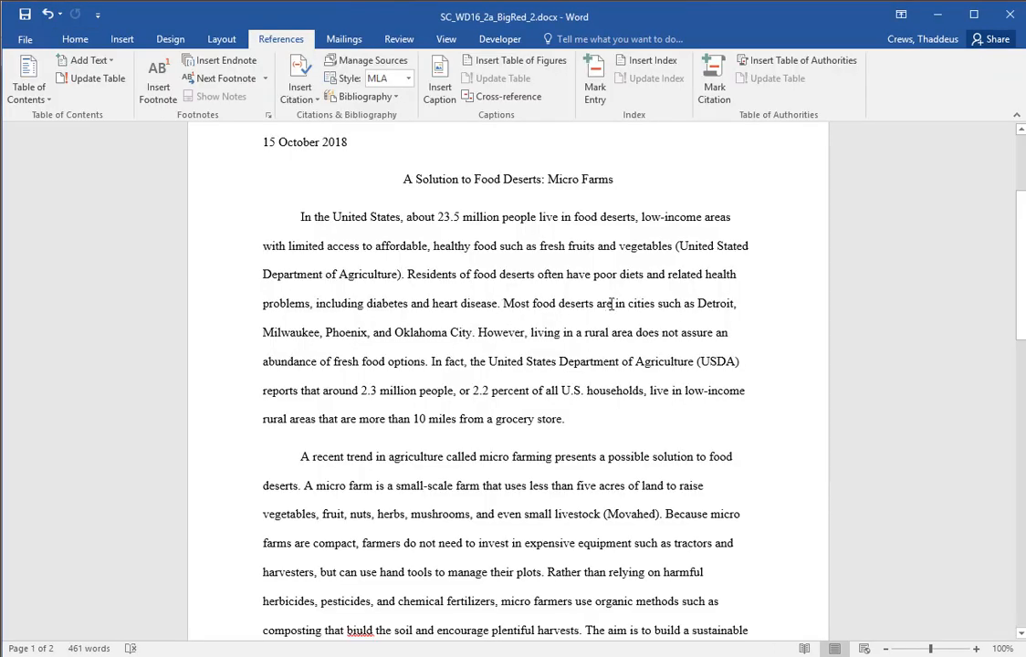
click(473, 335)
key(BackSpace)
key(alt+Tab)
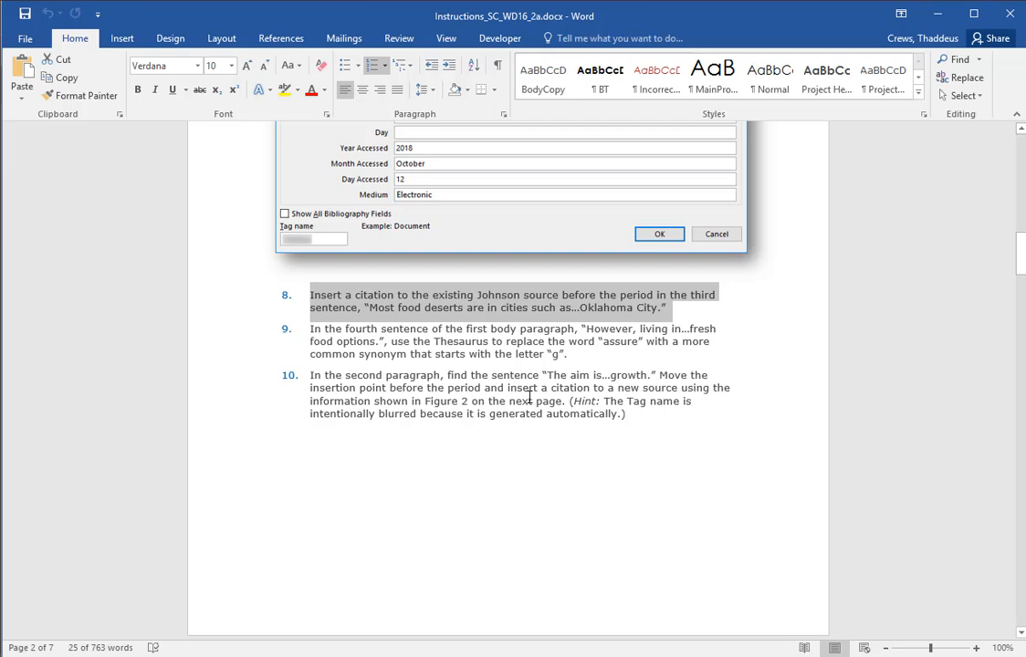
key(alt+Tab)
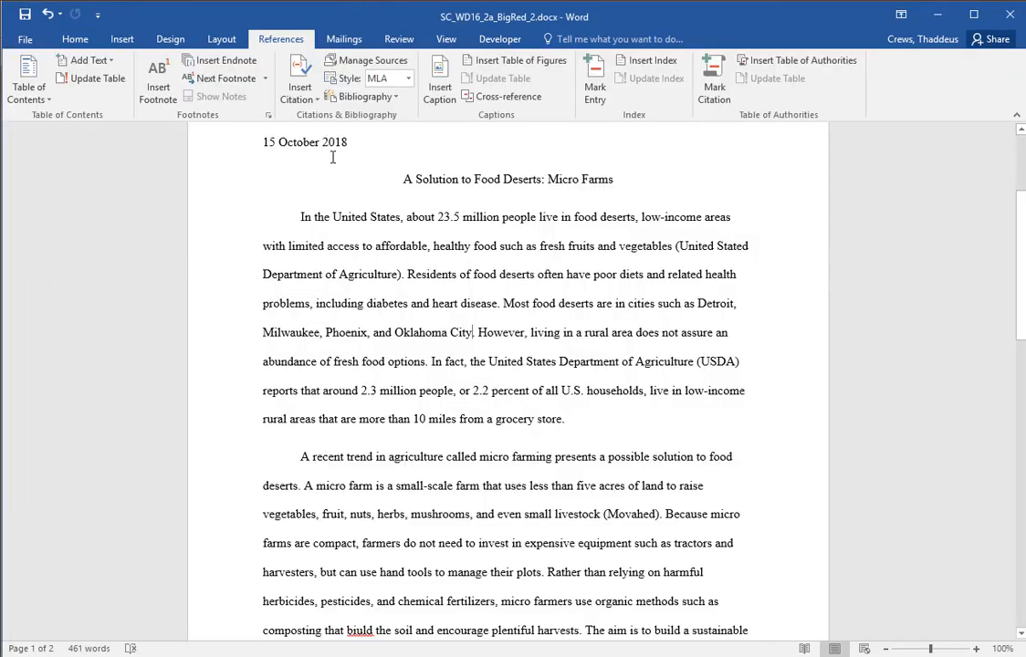
click(297, 98)
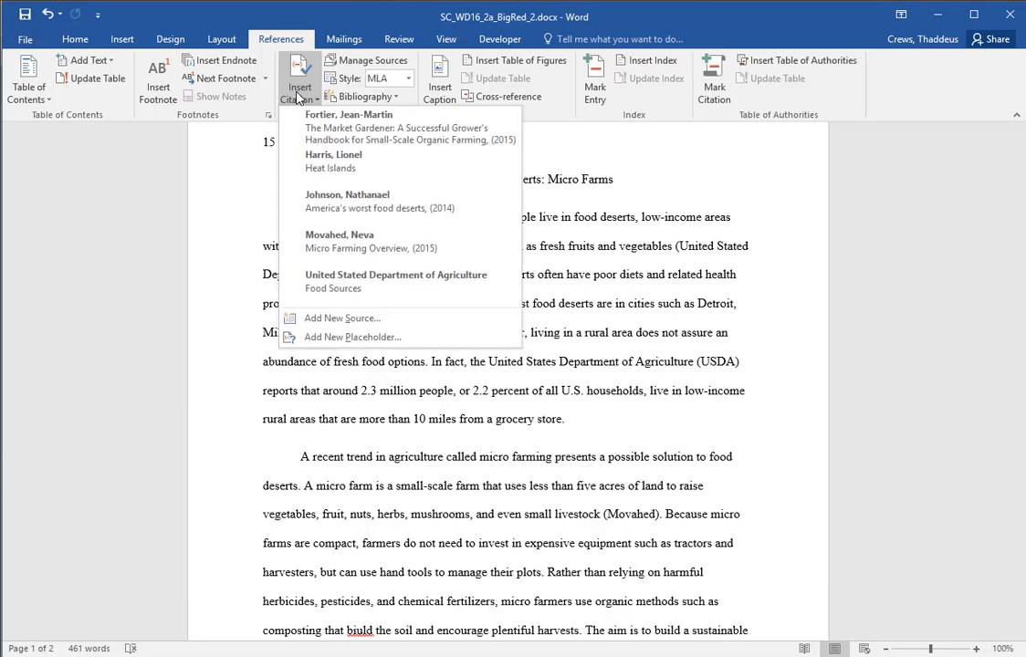
click(393, 216)
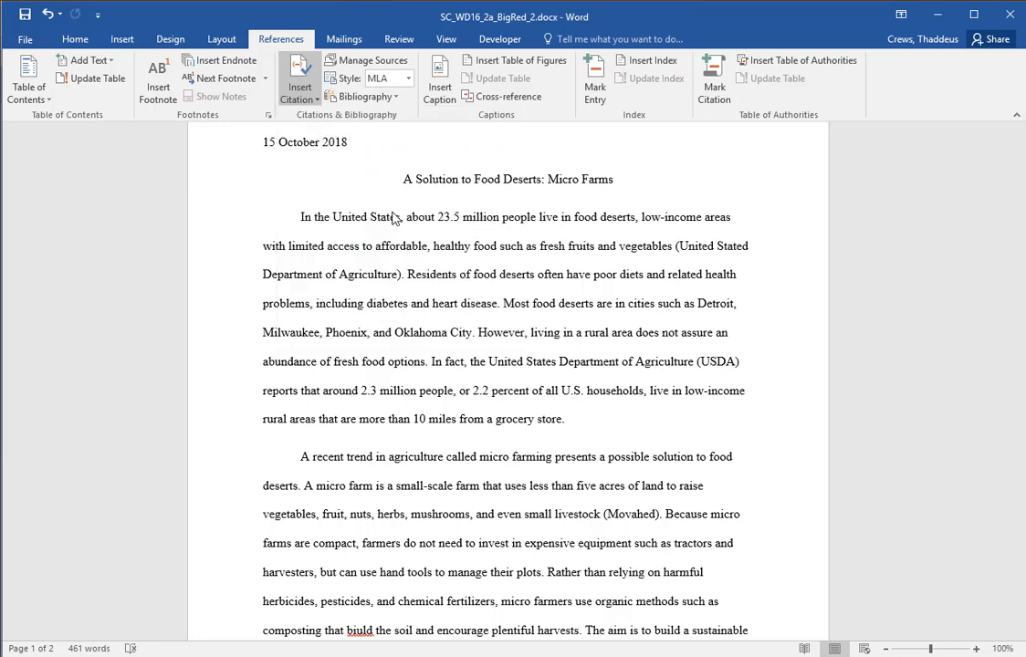
Highlight project step 9 in the instructions document and the matching sentence "However, living in a rural area…fresh food options" in the paper.
key(alt+Tab)
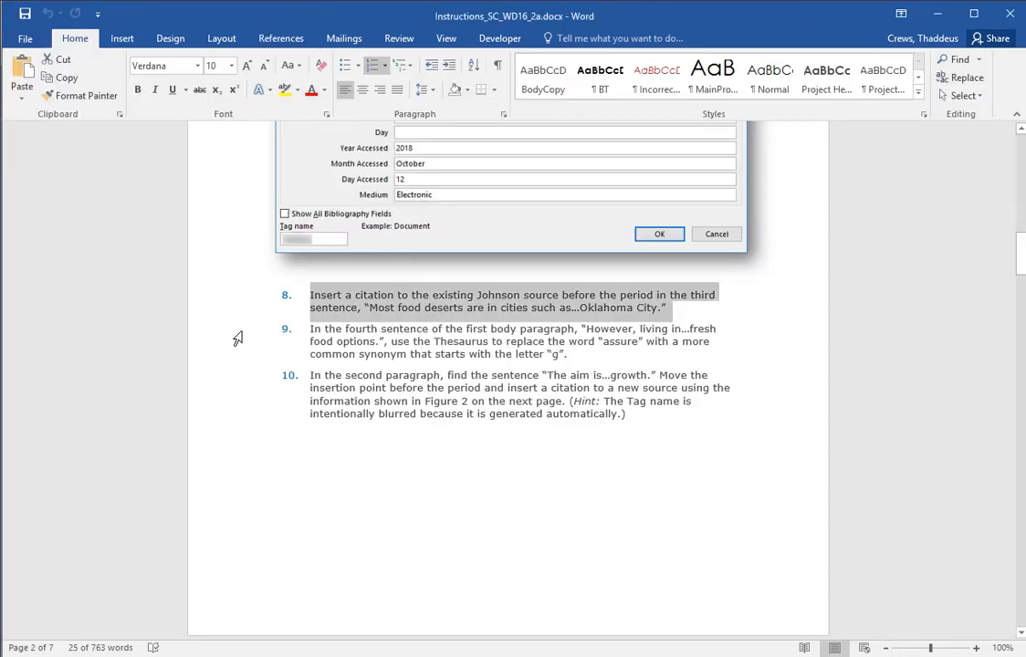
double_click(234, 354)
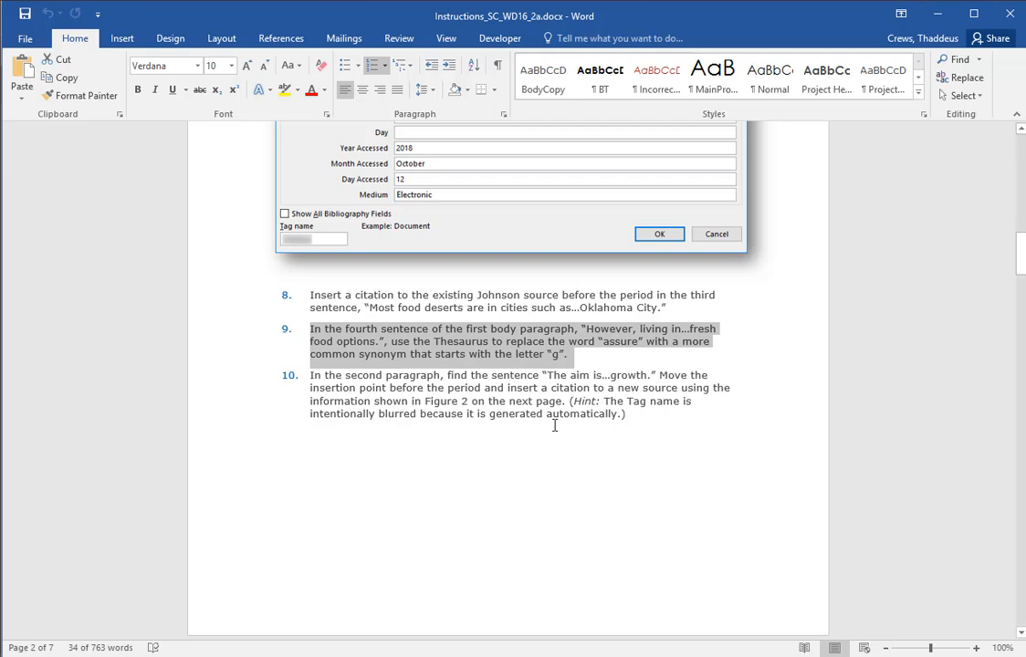
key(alt+Tab)
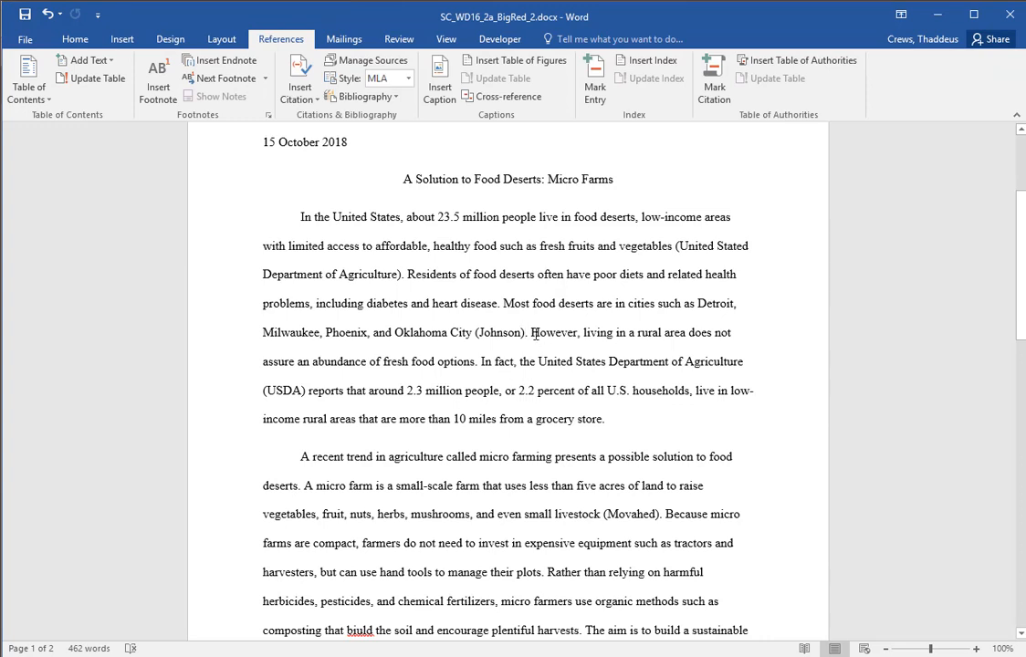
drag(532, 333, 474, 366)
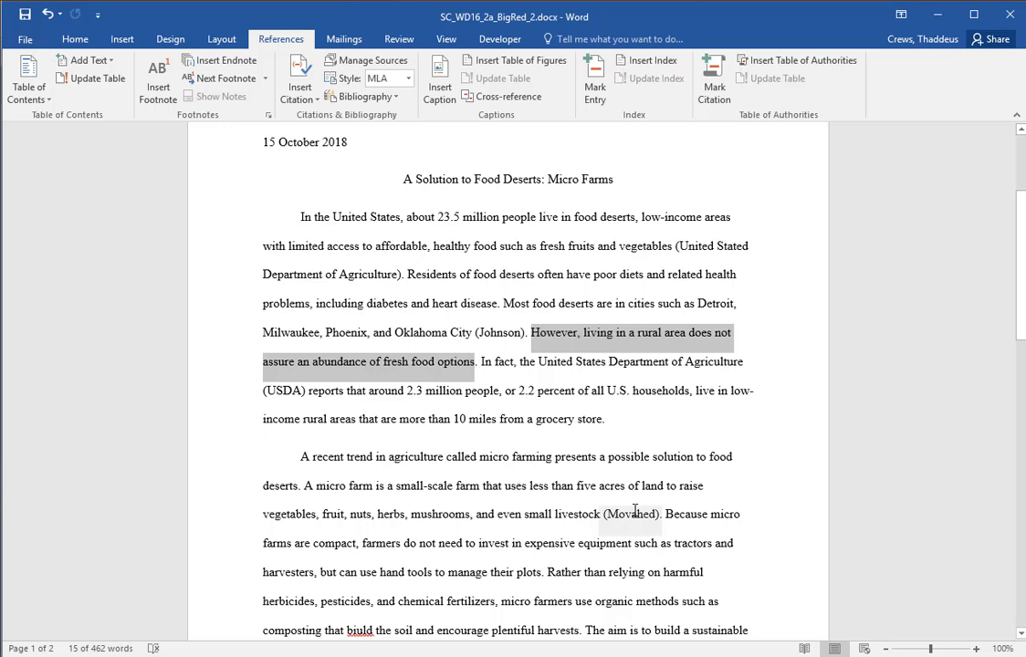
Use the Thesaurus to replace the word "assure" in the fourth sentence of the first body paragraph with "guarantee", and close the Thesaurus.
double_click(280, 367)
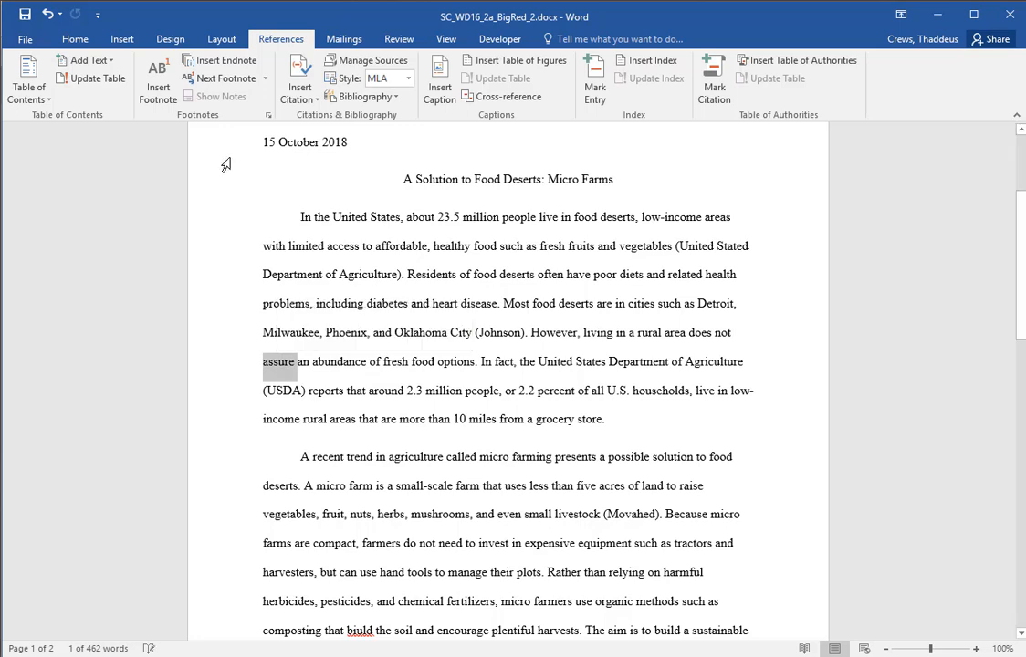
click(74, 40)
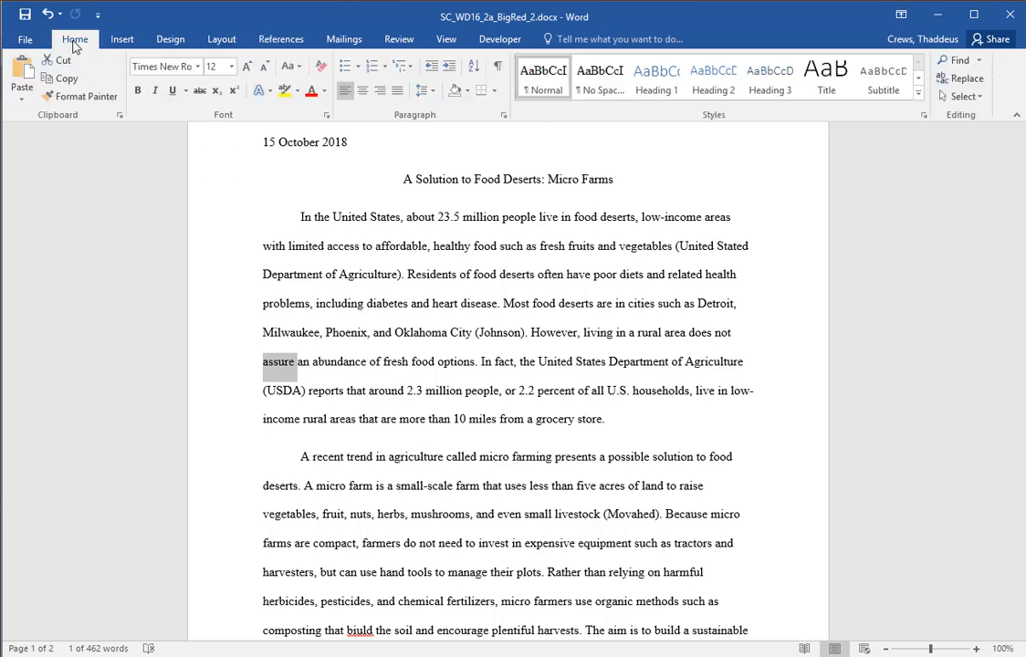
click(399, 42)
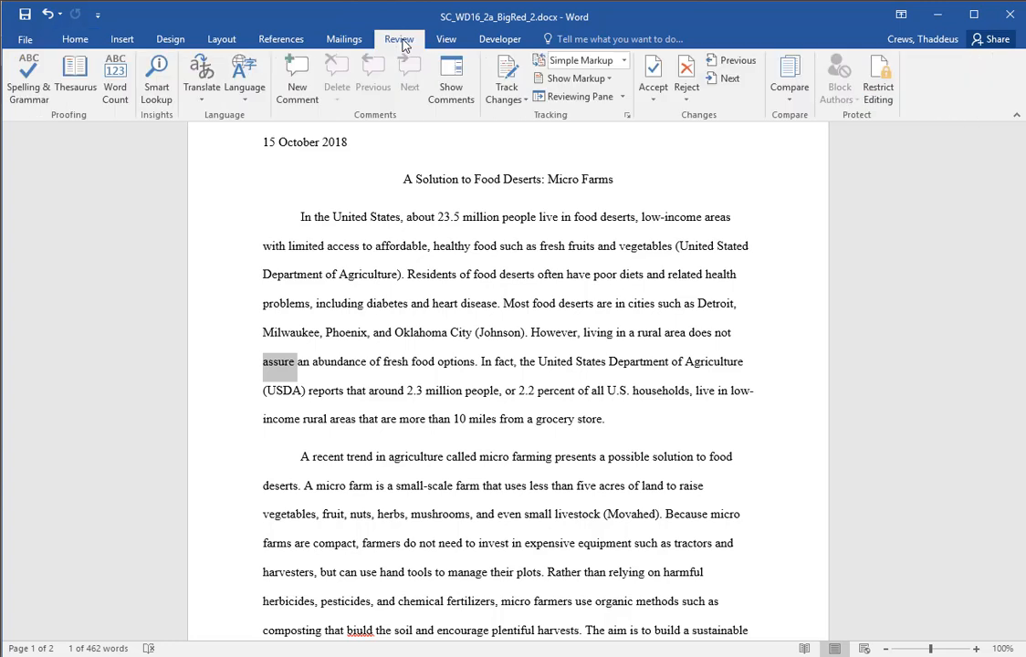
click(76, 73)
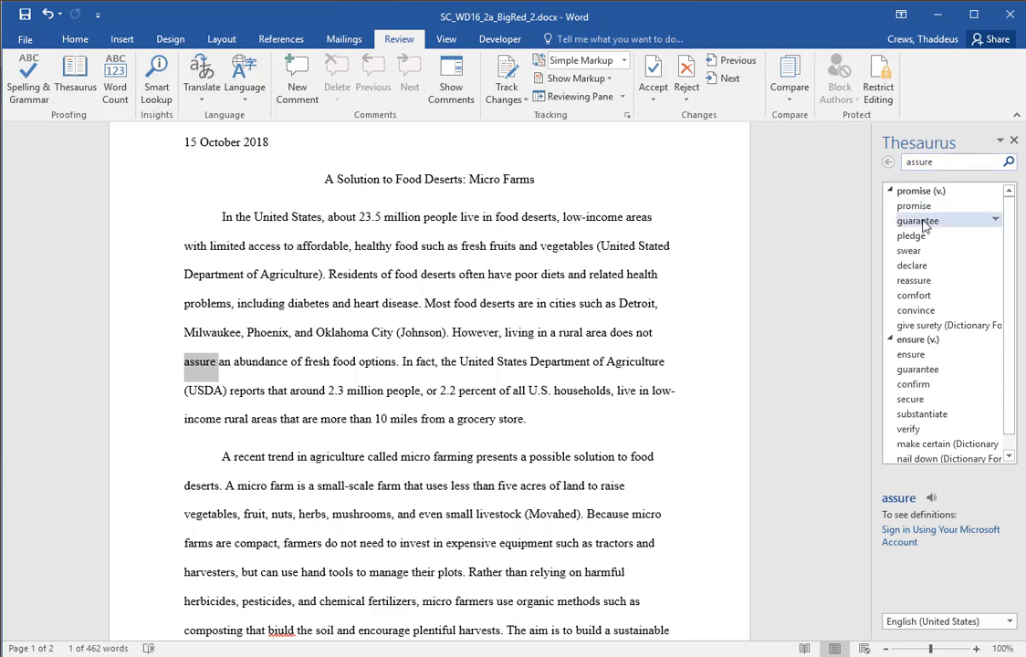
click(996, 223)
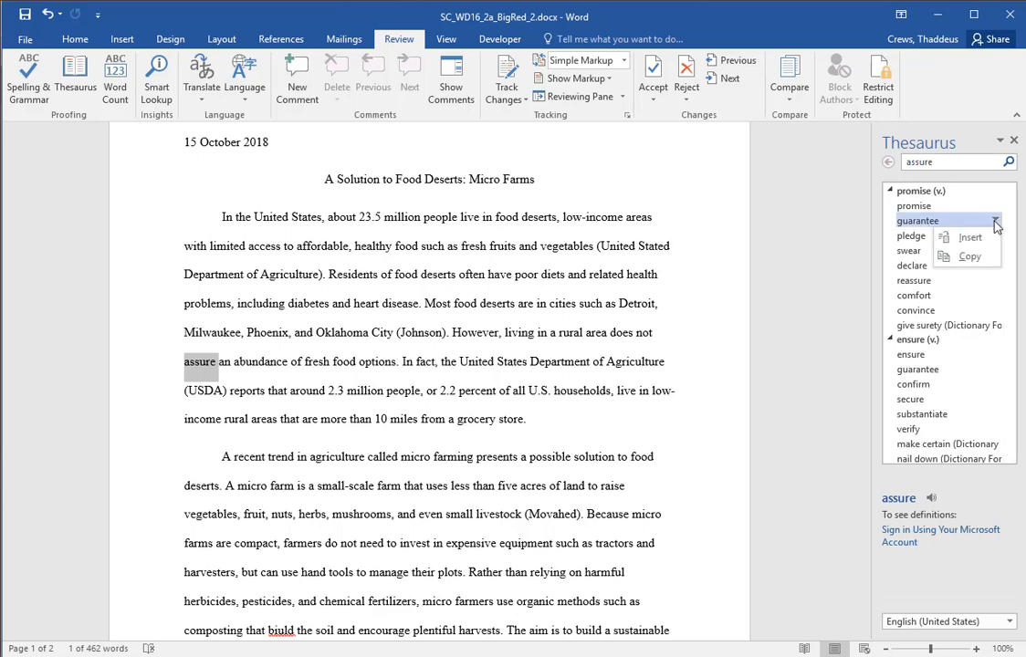
click(920, 226)
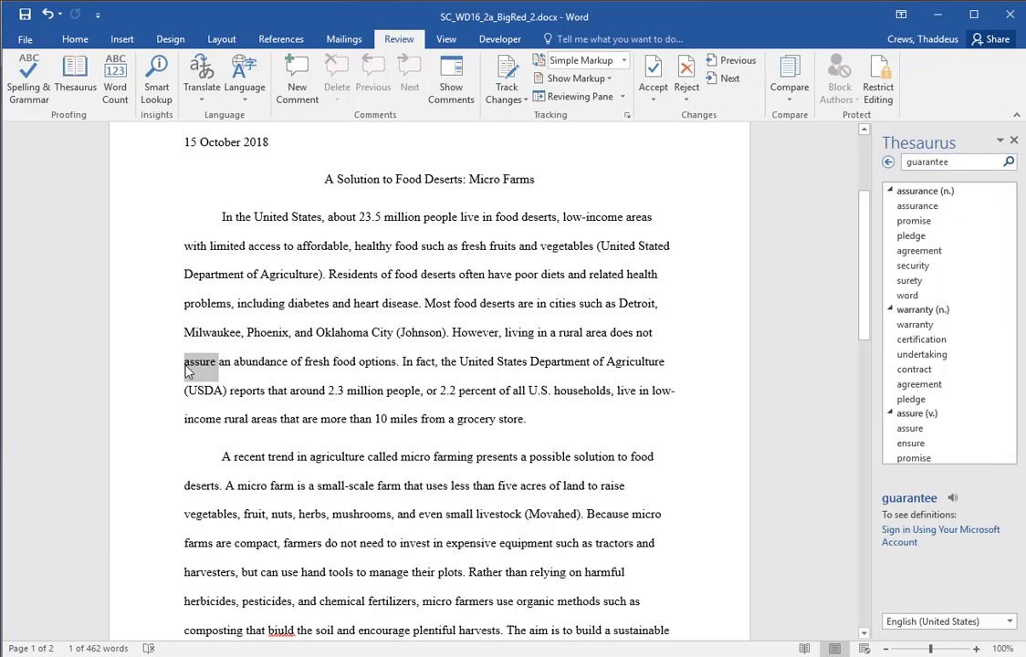
click(889, 162)
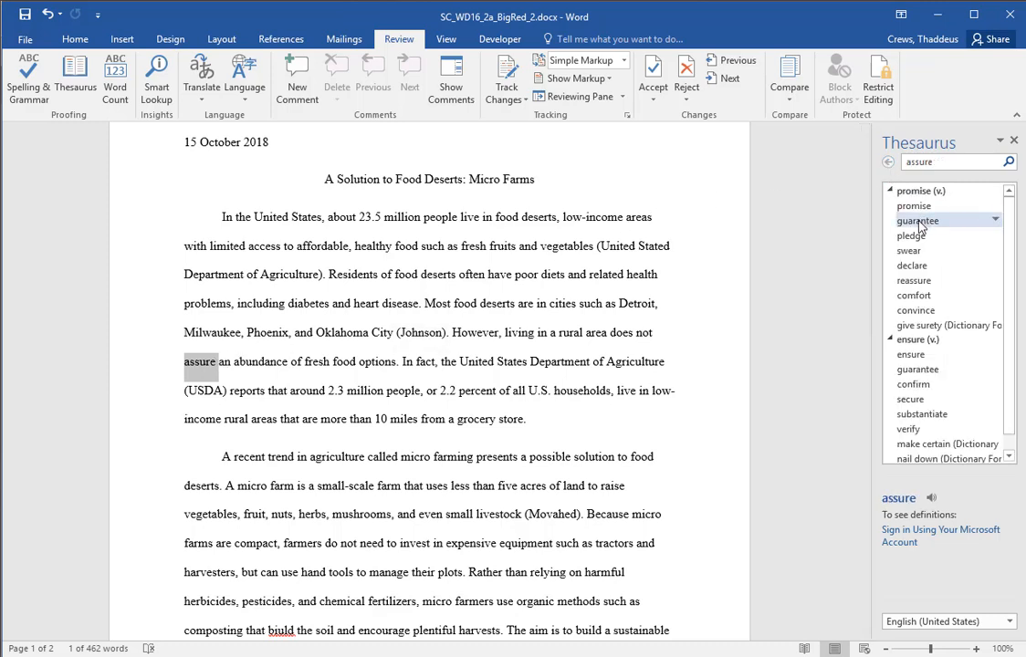
click(996, 220)
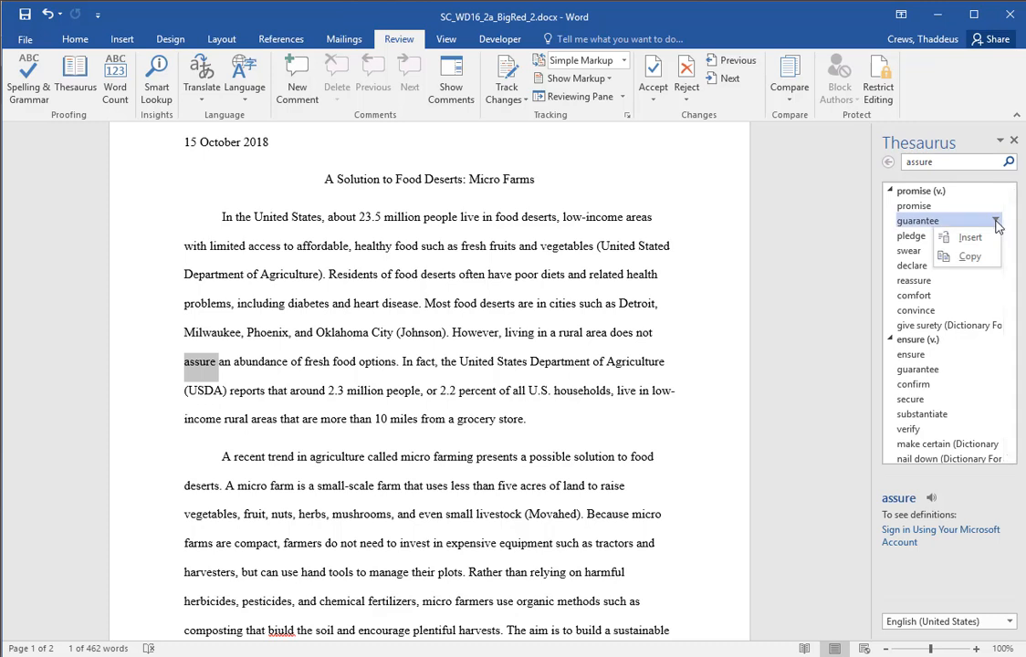
click(972, 239)
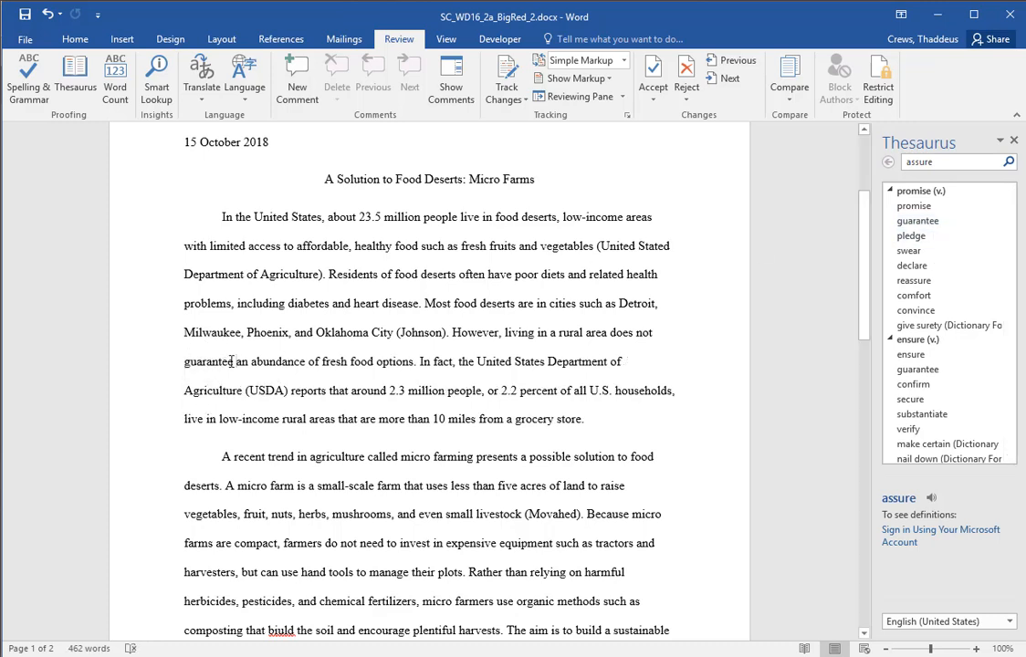
click(1012, 143)
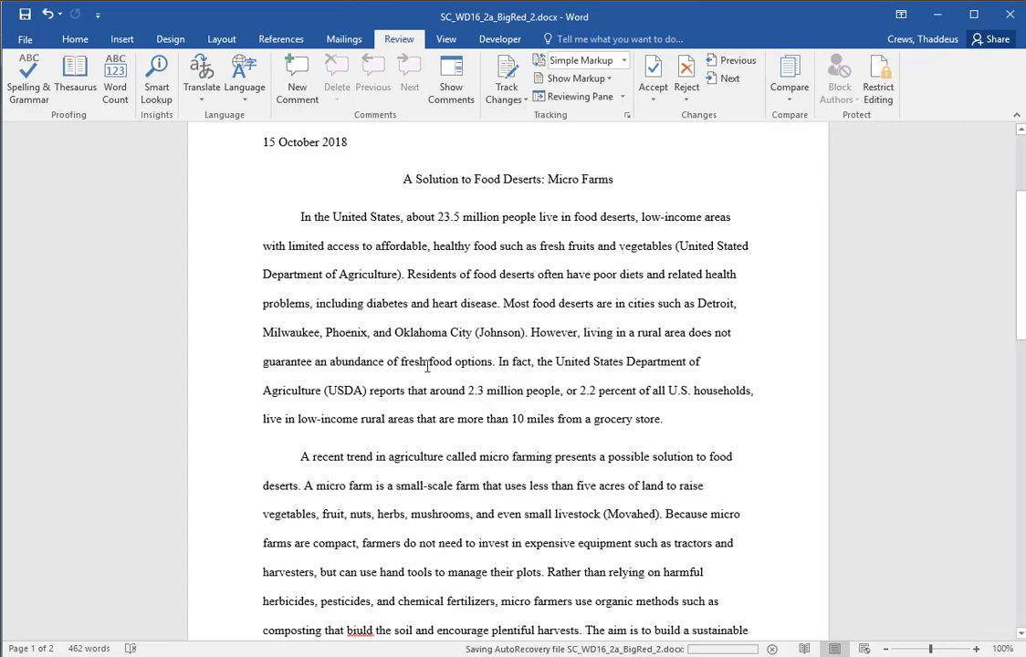
Highlight project step 10 in the instructions document and examine the periodical source details shown in Figure 2.
key(alt+Tab)
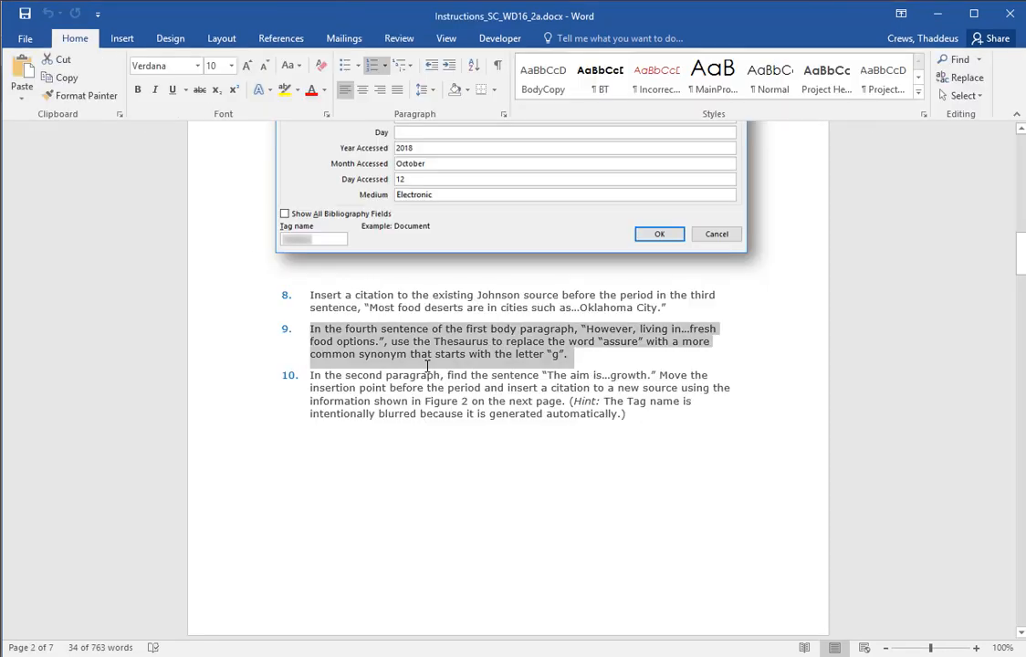
double_click(222, 402)
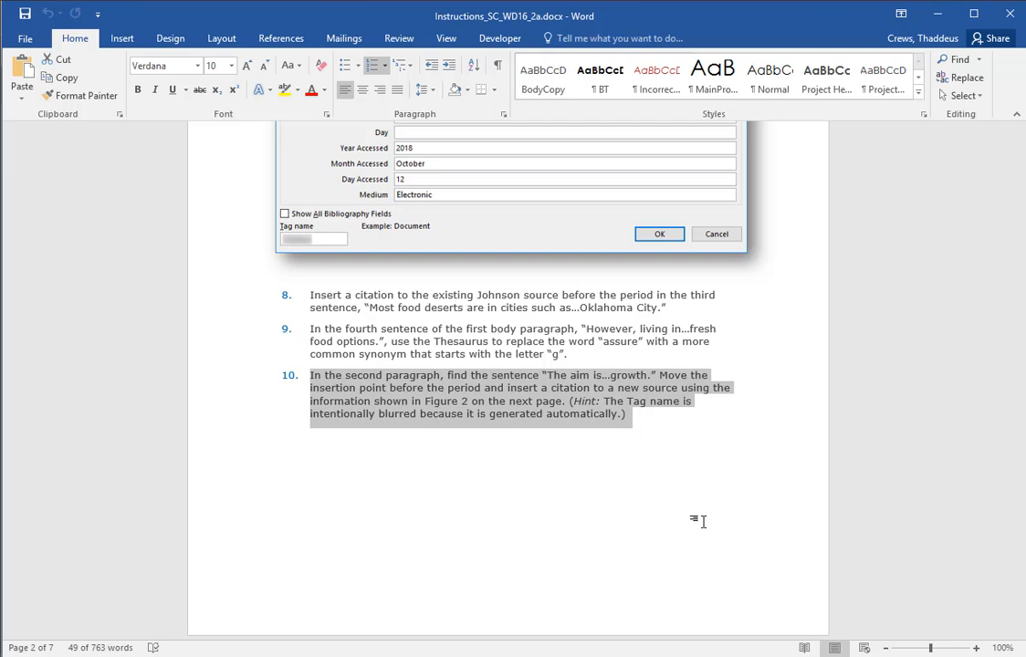
scroll(700, 522, down, 5)
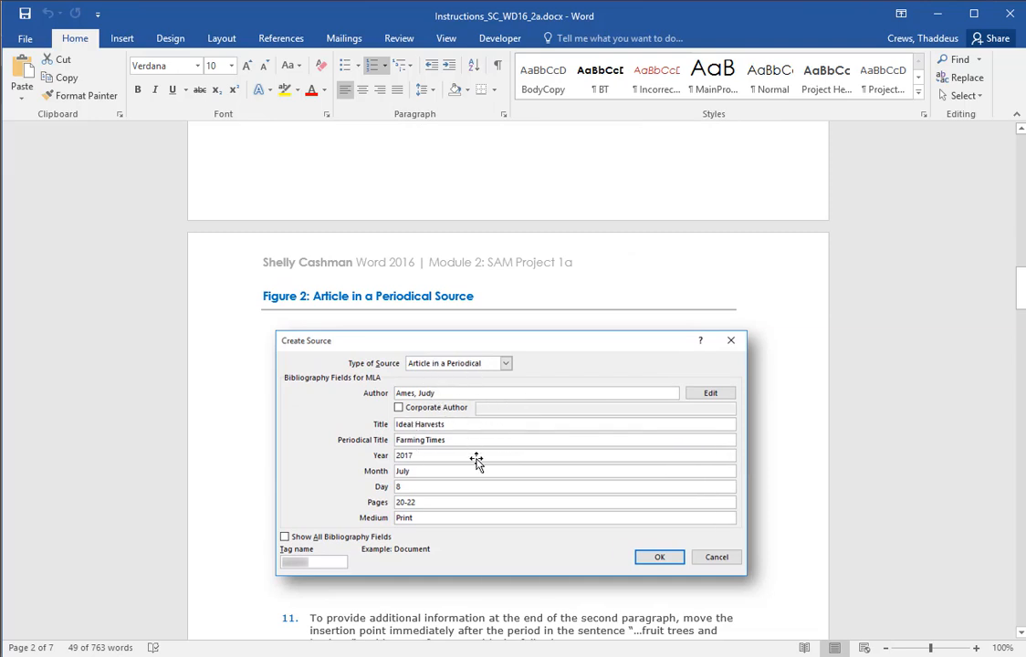
scroll(475, 457, up, 6)
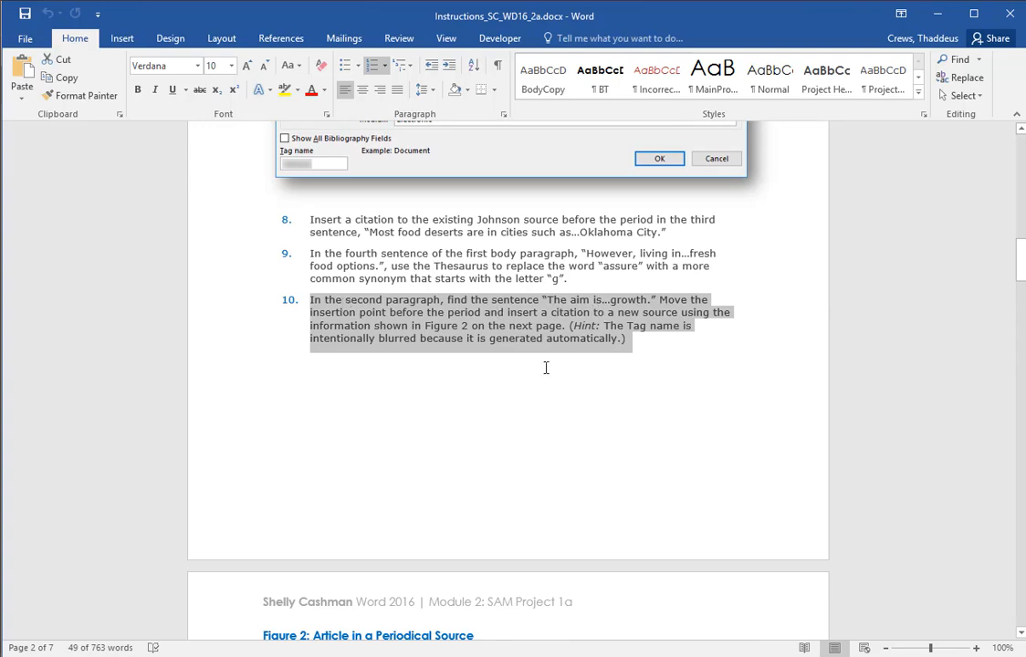
Return to the paper and start adding a new source for a citation before the period in "The aim is to build a sustainable ecosystem that promotes growth.".
key(alt+Tab)
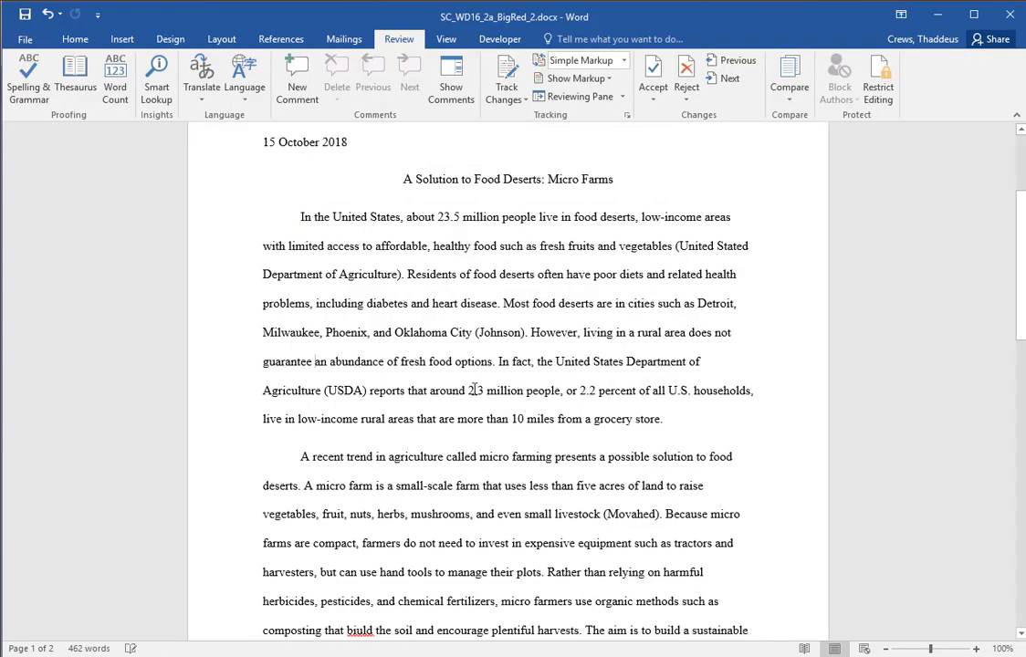
scroll(493, 411, down, 3)
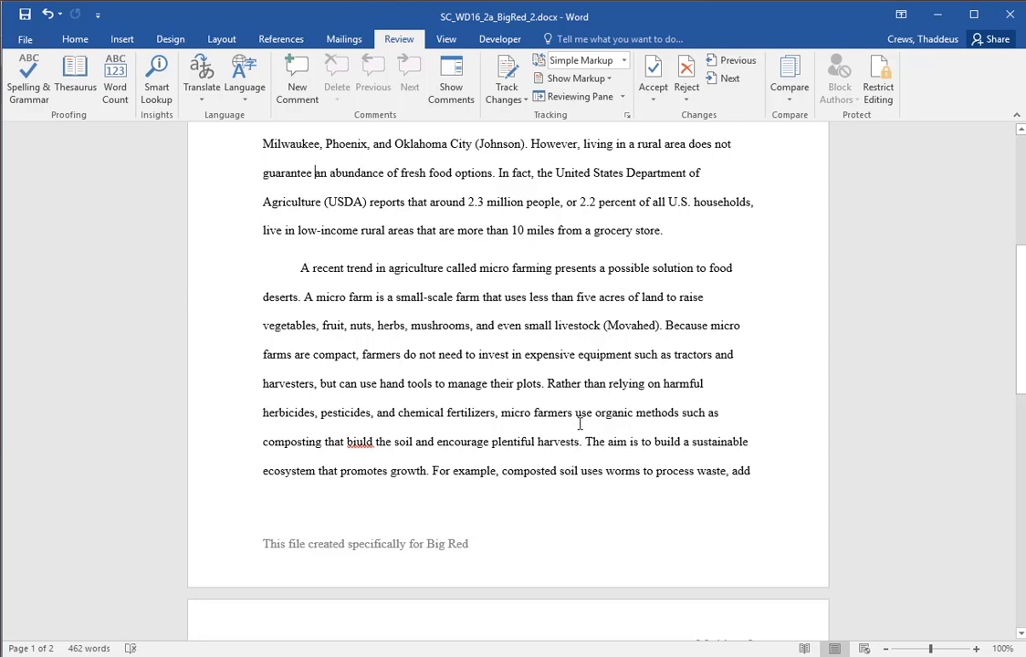
drag(585, 441, 429, 473)
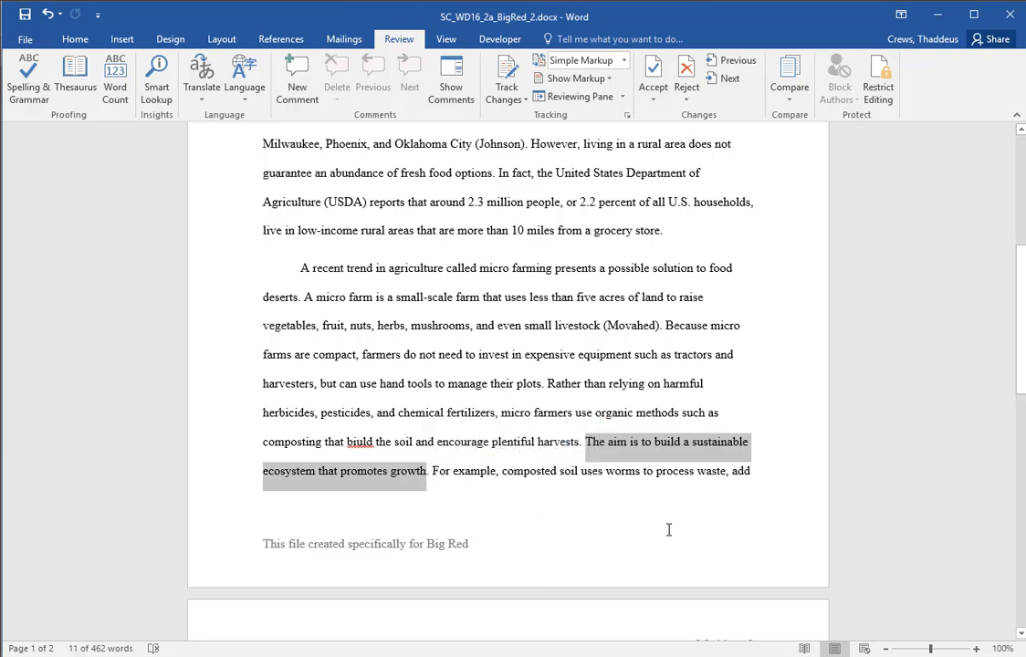
click(506, 499)
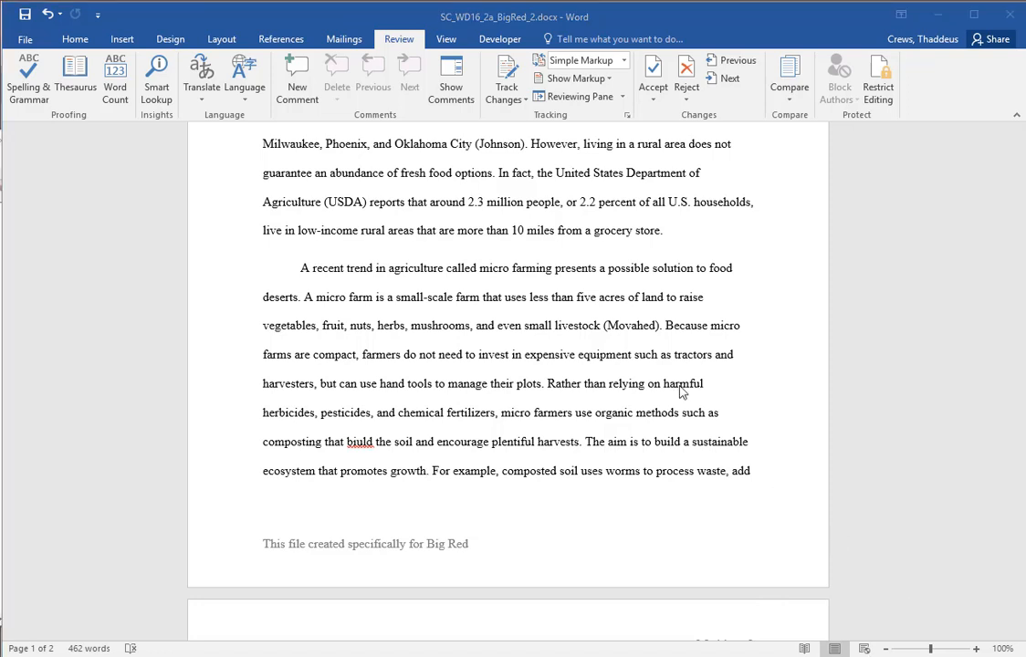
click(281, 39)
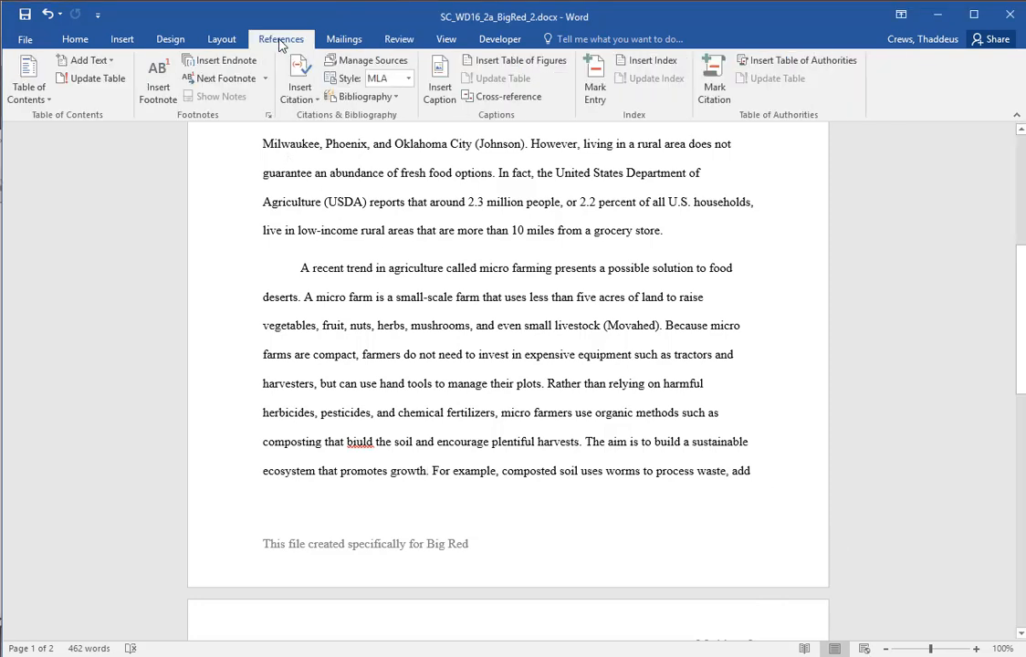
click(307, 100)
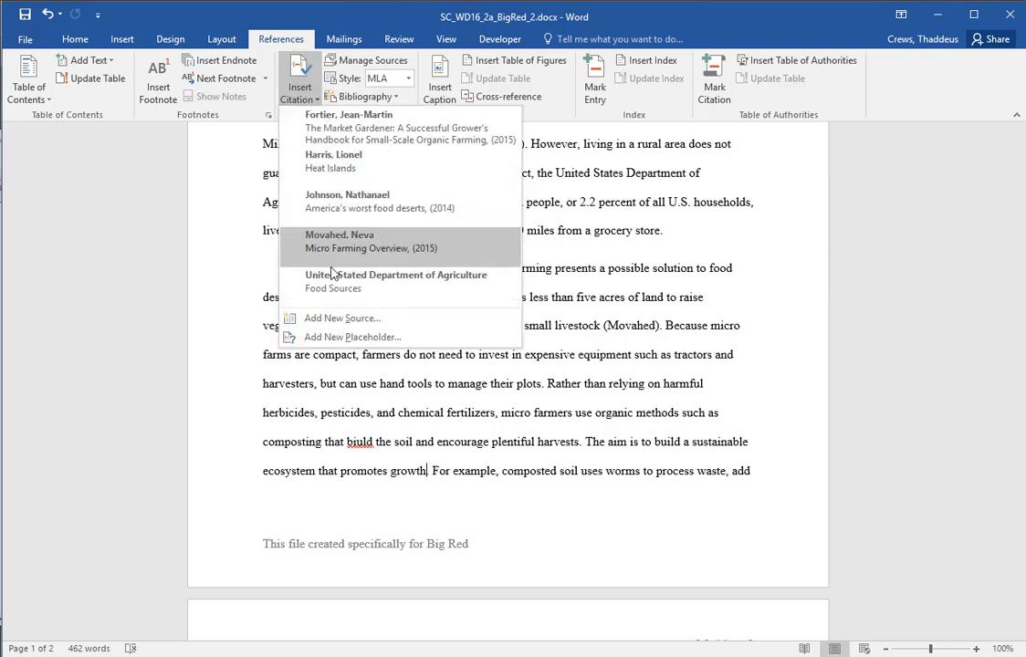
click(342, 319)
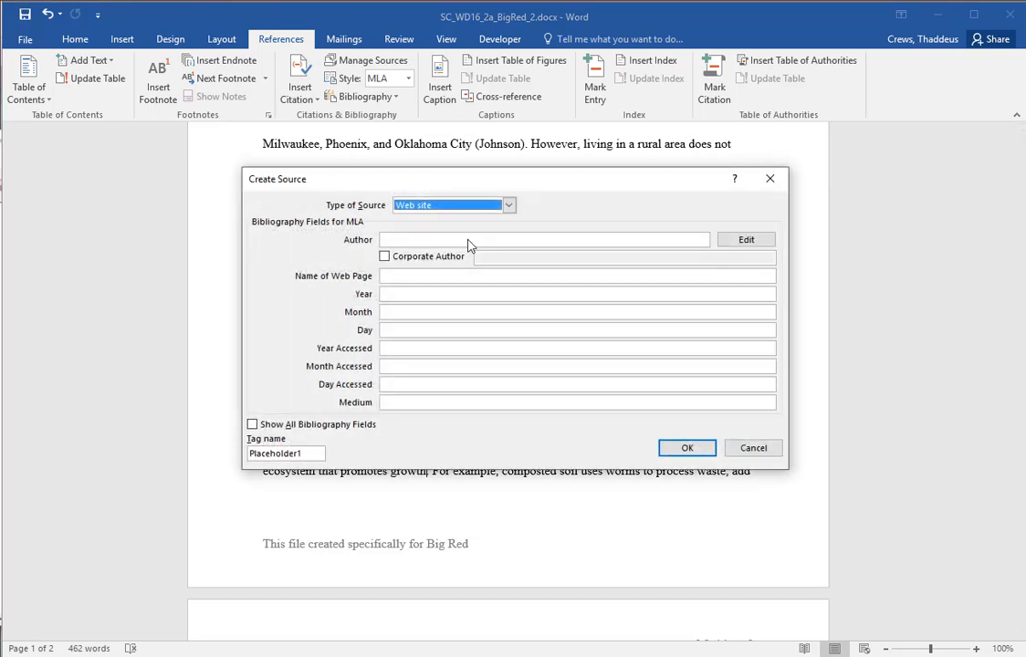
Set the new source's type to Article in a Periodical and enter the author's last and first name.
click(508, 205)
scroll(450, 225, up, 1)
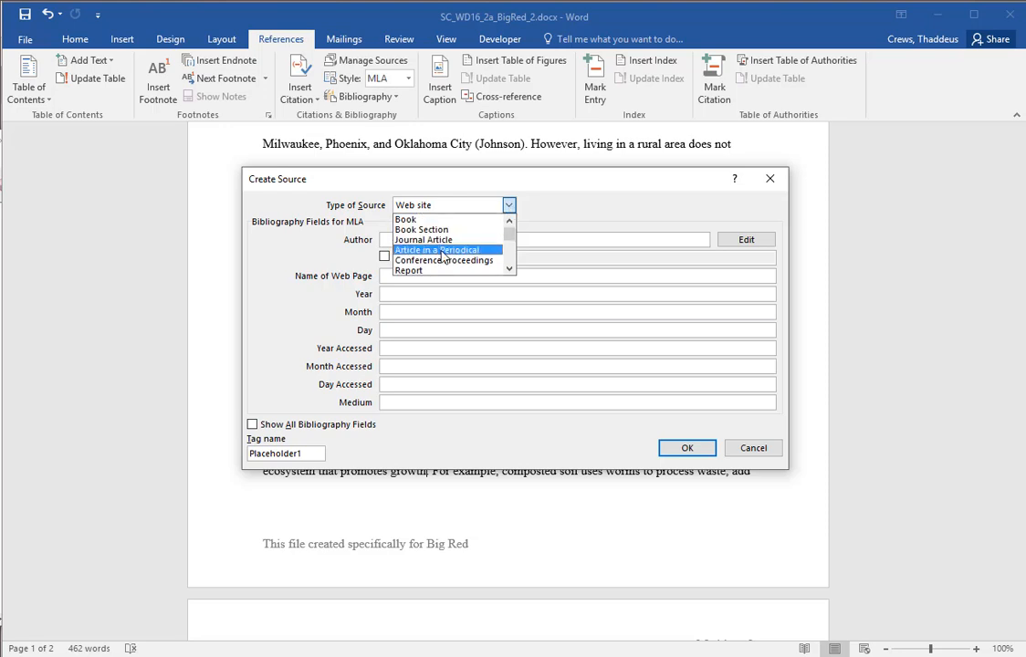
click(442, 251)
click(436, 240)
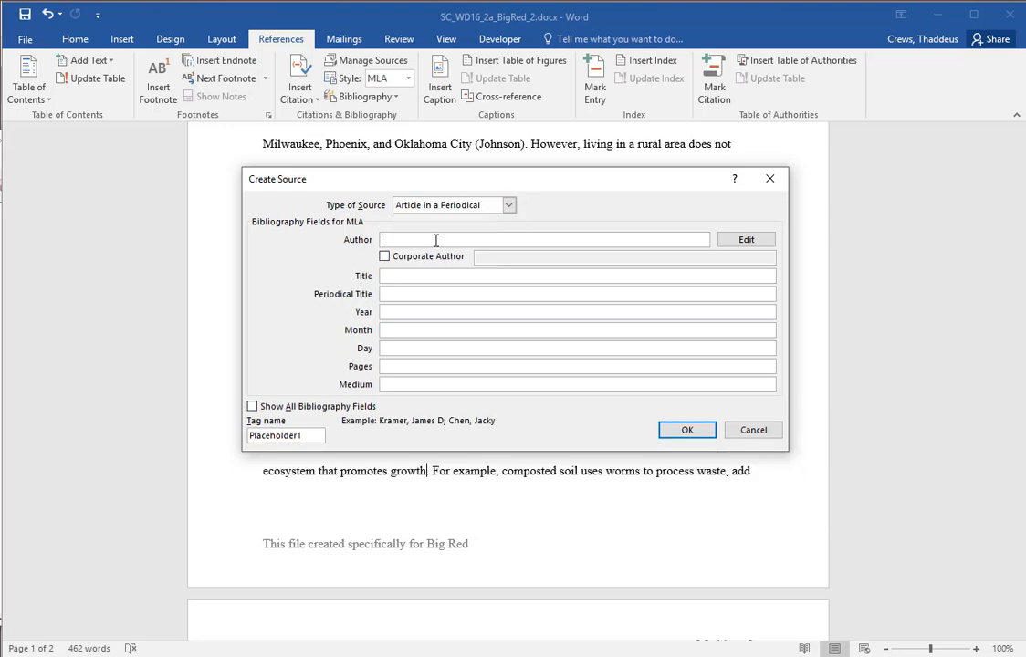
text(Ames, Judy)
key(Tab)
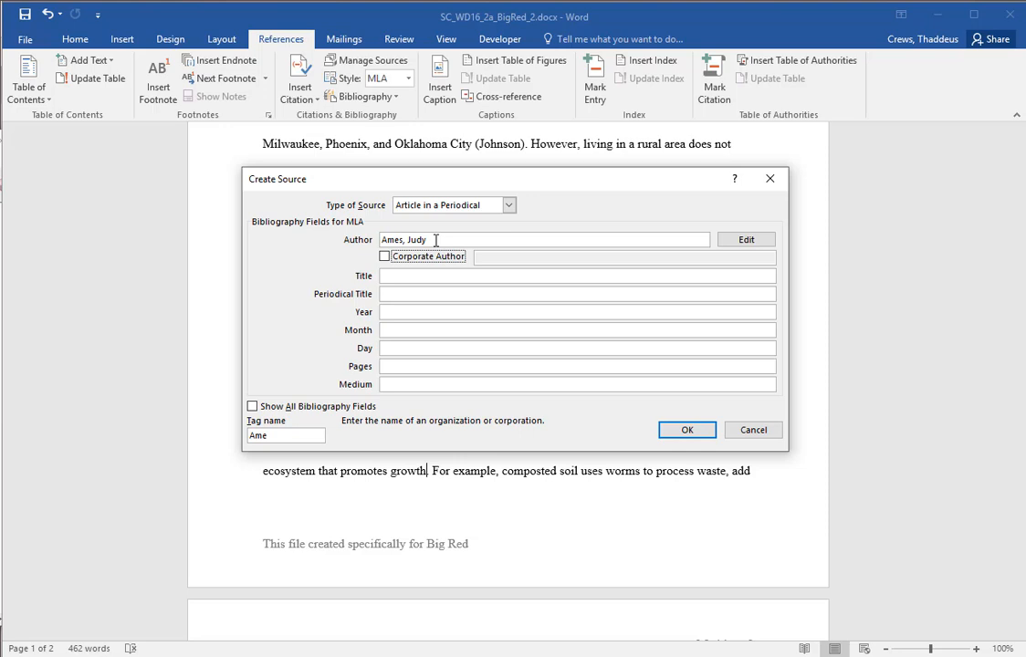
Set the new source's title to Ideal Harvests and its periodical title to Farming Times.
click(408, 277)
text(I)
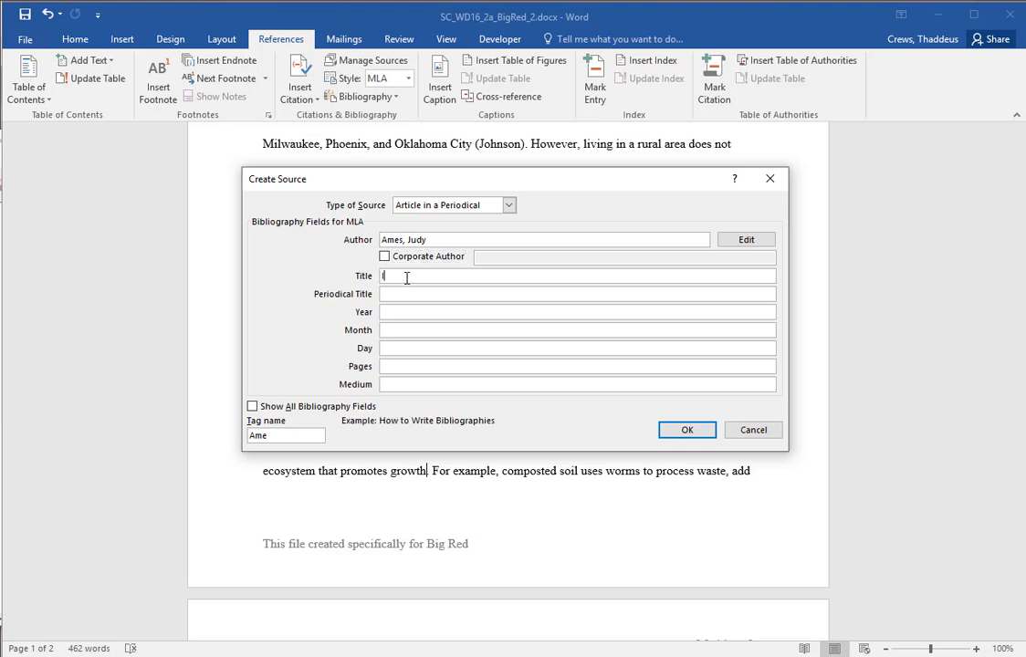
text(deal Harvests)
key(Tab)
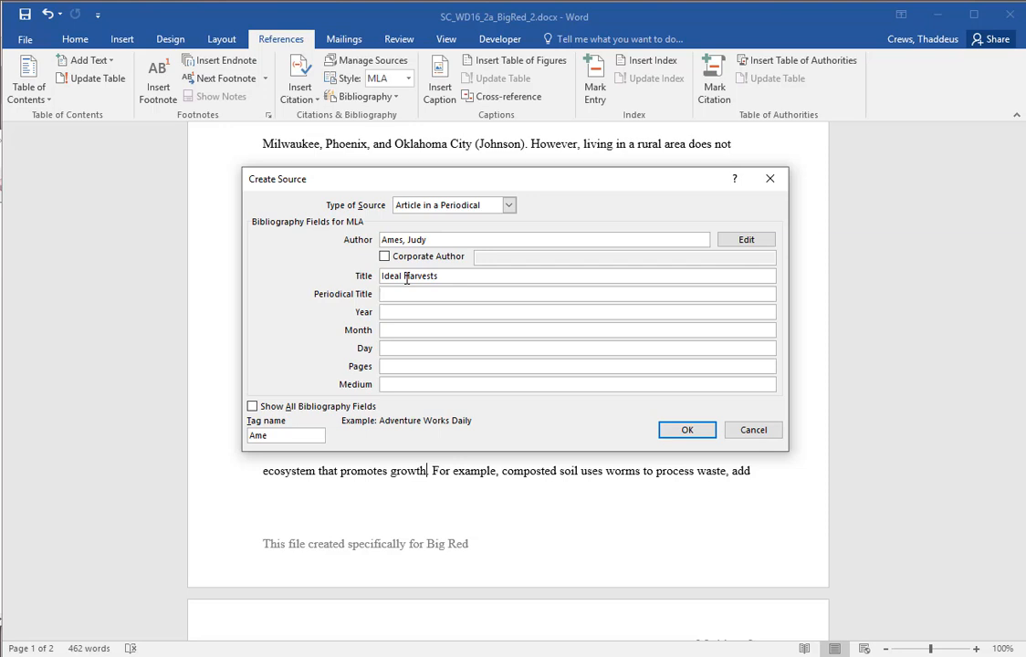
text(Farming Times)
key(Tab)
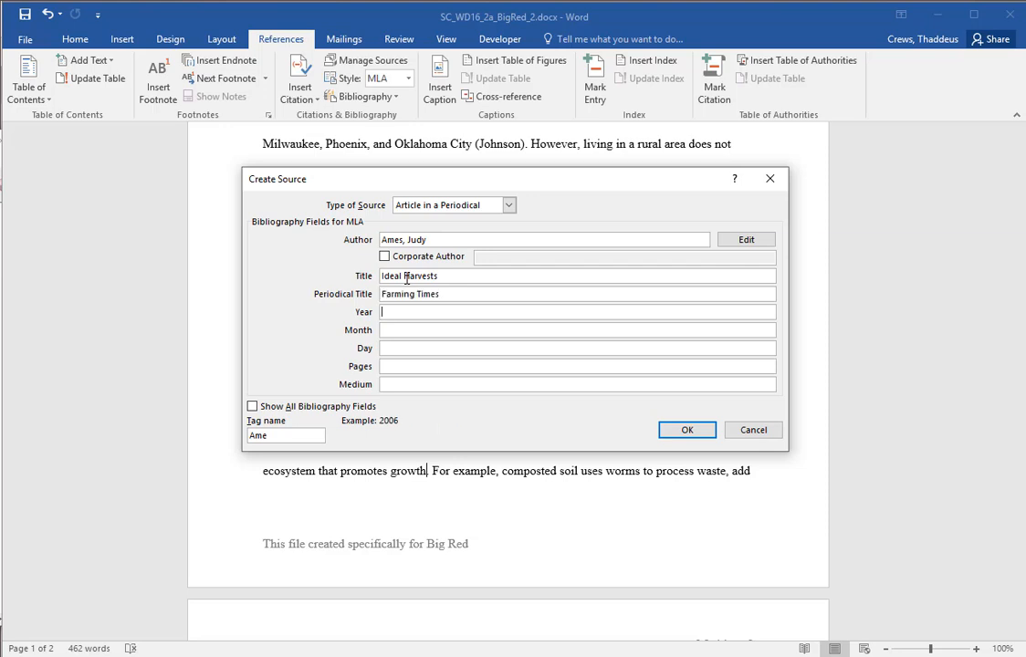
Give the source the date 2017 July 8, pages 20-22 and medium Print, and insert it as the citation.
text(2017)
key(Tab)
text(July)
key(Tab)
text(8)
key(Tab)
text(20-22)
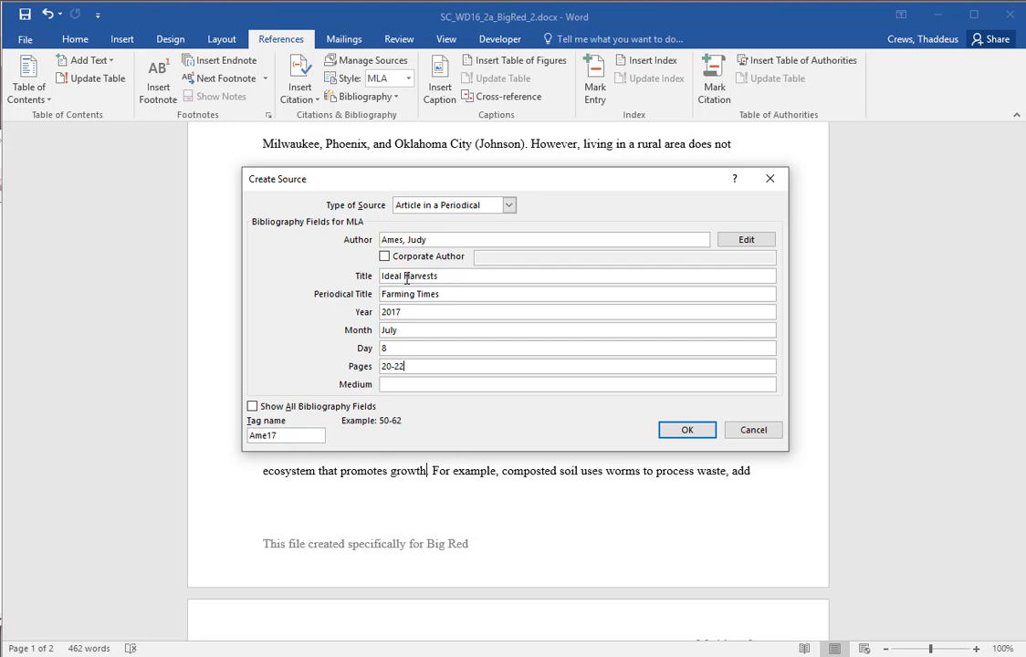
key(Tab)
text(Print)
click(680, 432)
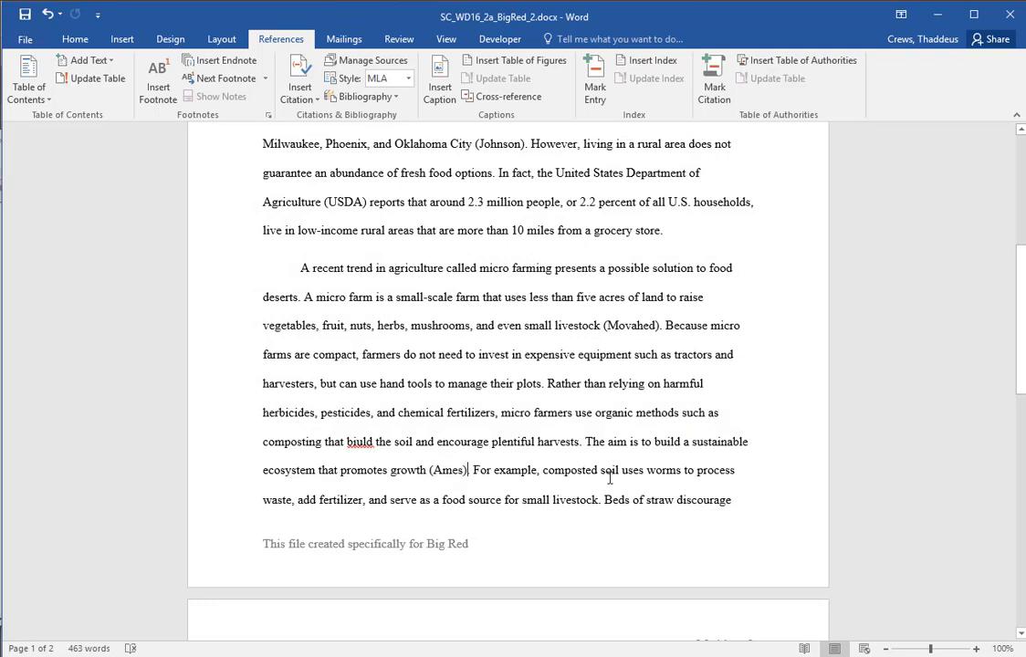
Switch to the instructions document, review project step 11 and copy the footnote text "Such practices are called companion planting.".
key(alt+Tab)
scroll(610, 478, down, 6)
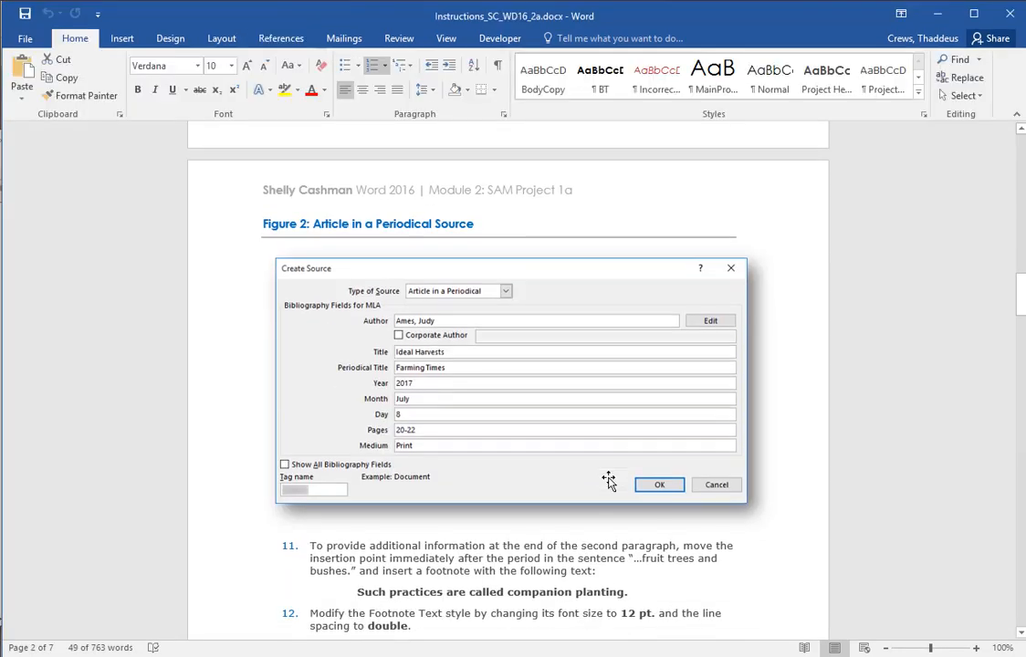
drag(230, 277, 206, 338)
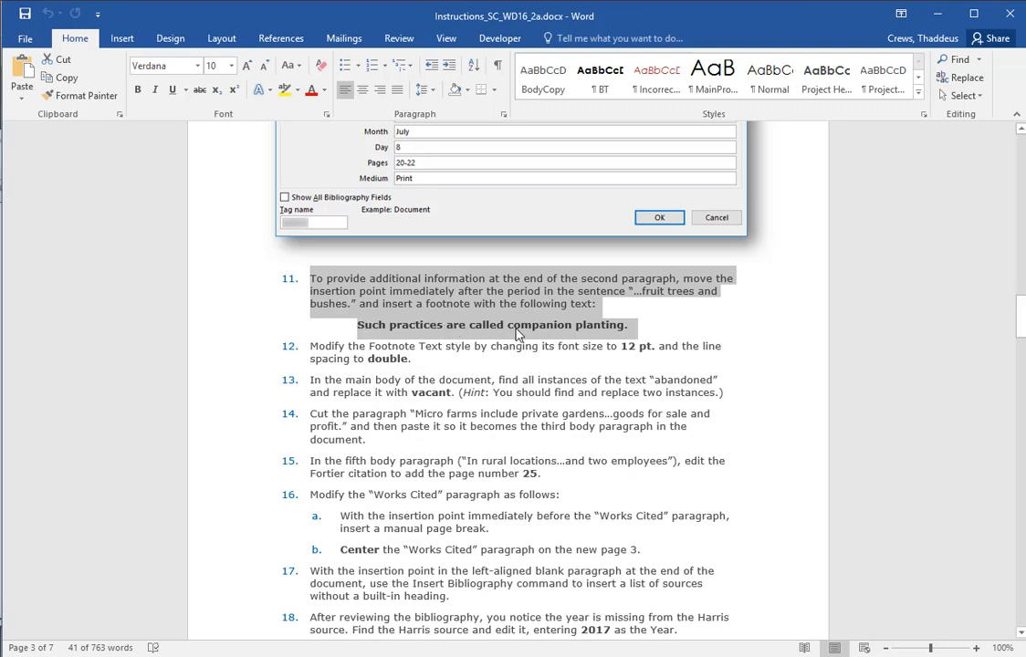
click(574, 326)
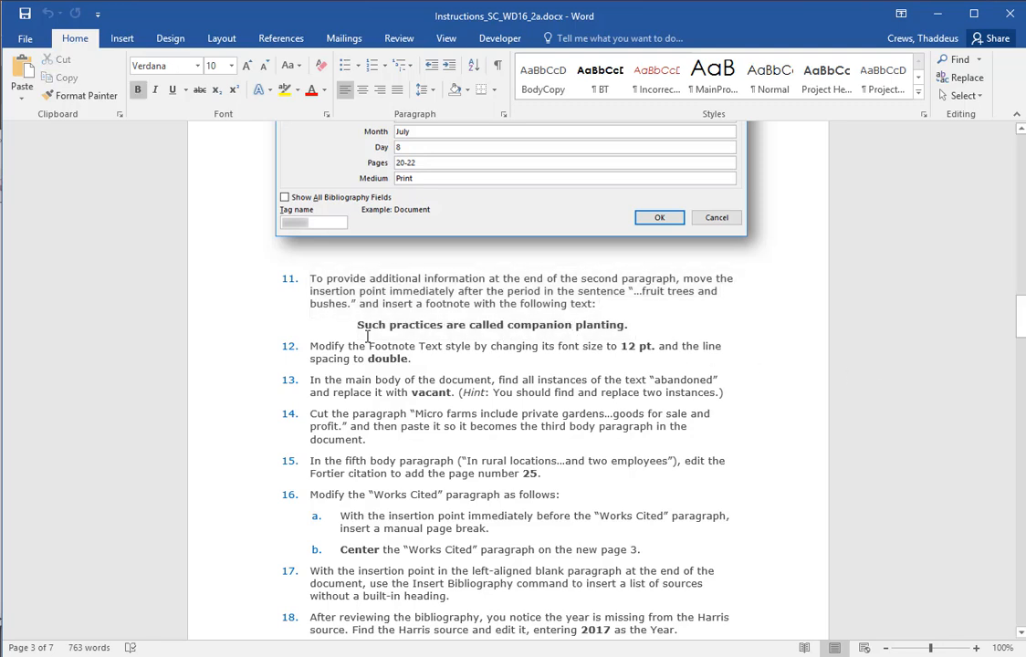
drag(358, 326, 626, 327)
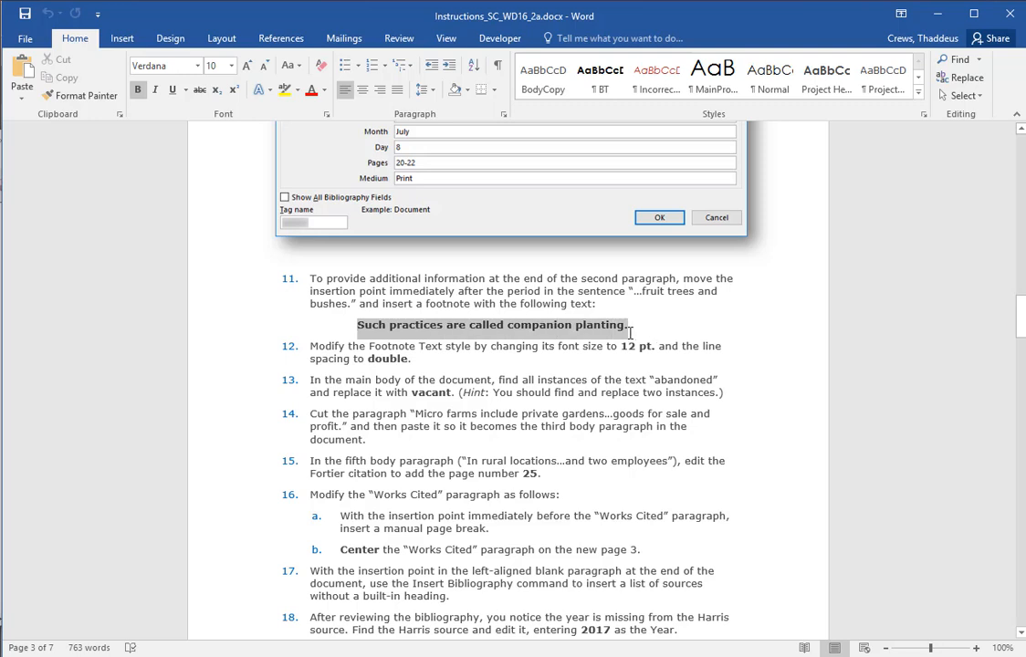
right_click(591, 334)
click(624, 357)
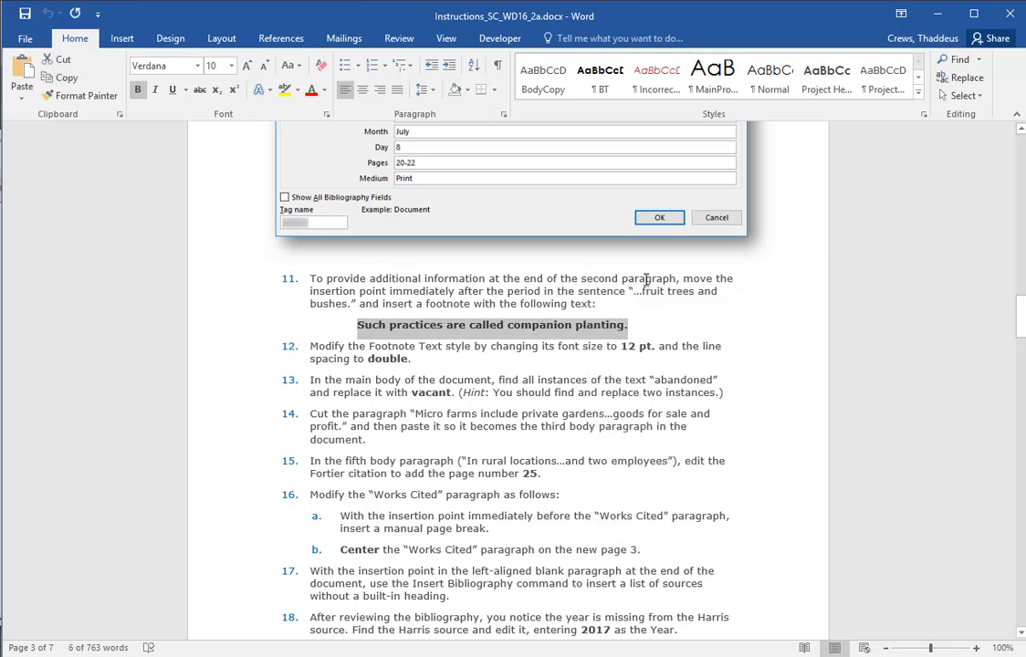
click(451, 293)
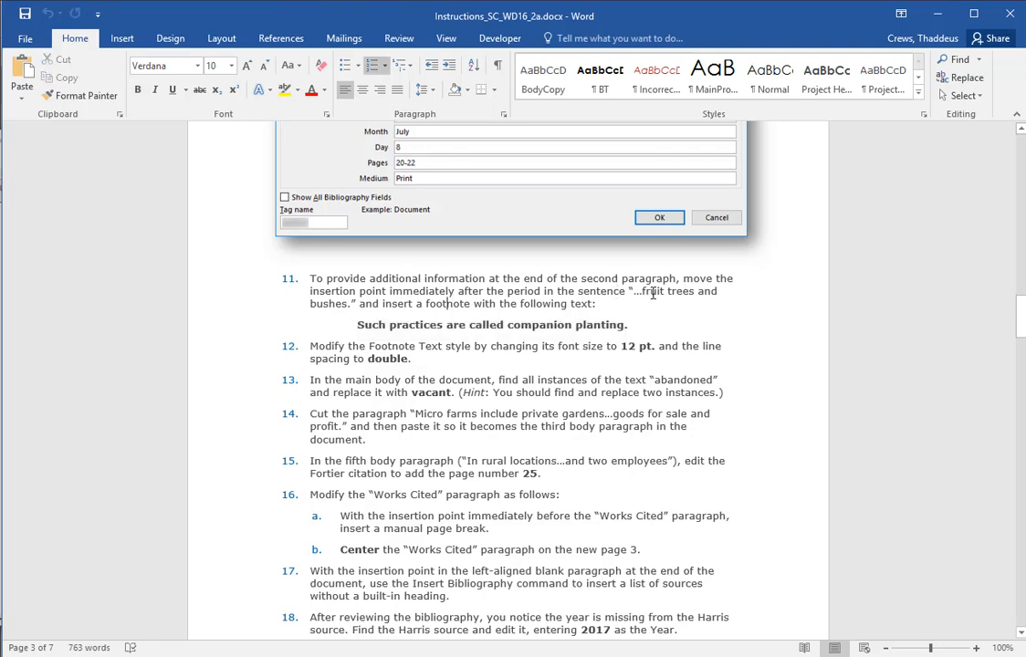
Return to the paper and insert a footnote after the period in the second paragraph's sentence ending "fruit trees and bushes.".
key(alt+Tab)
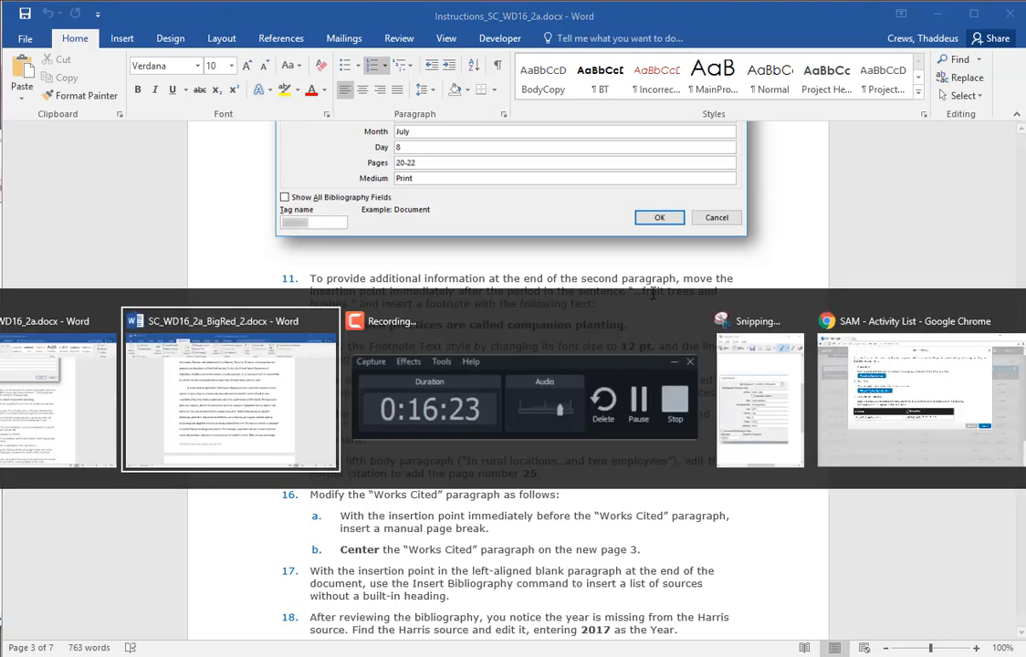
scroll(466, 393, down, 3)
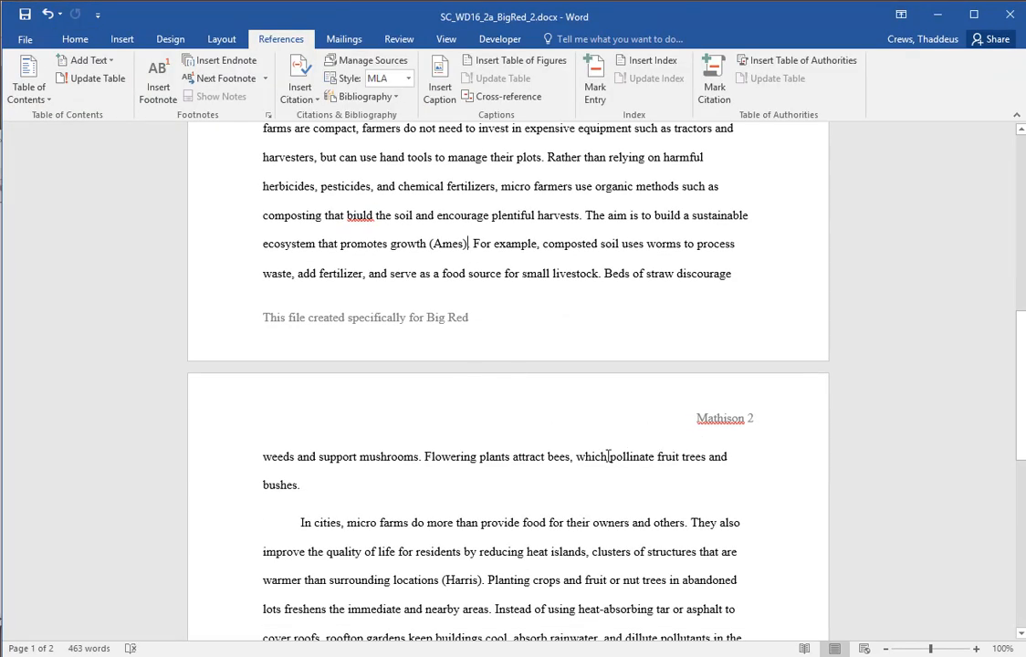
click(471, 456)
shift+click(639, 454)
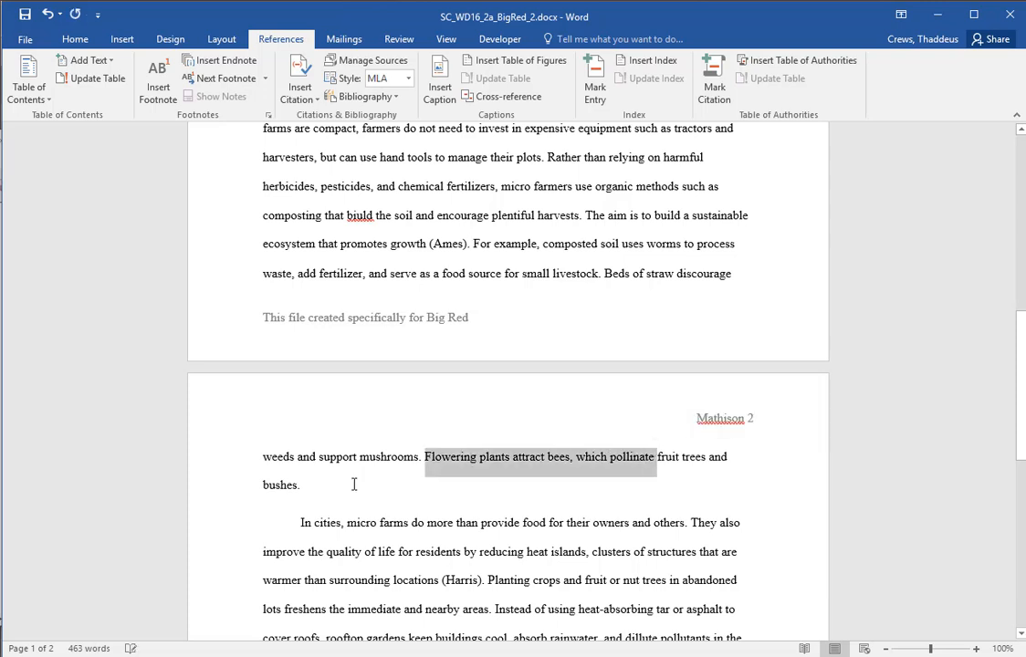
click(361, 490)
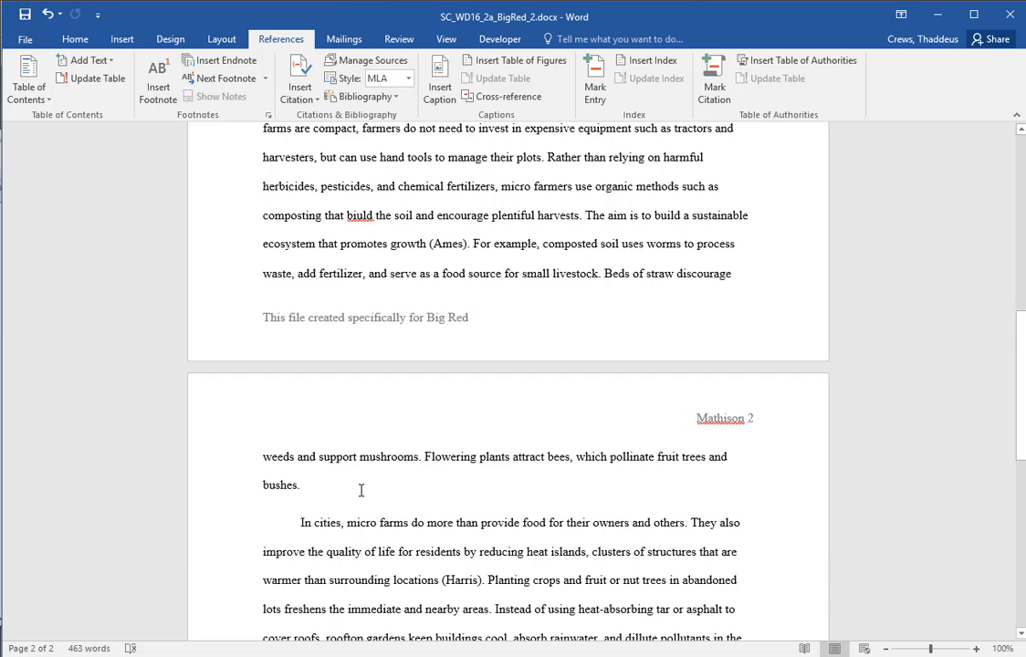
key(alt+Tab)
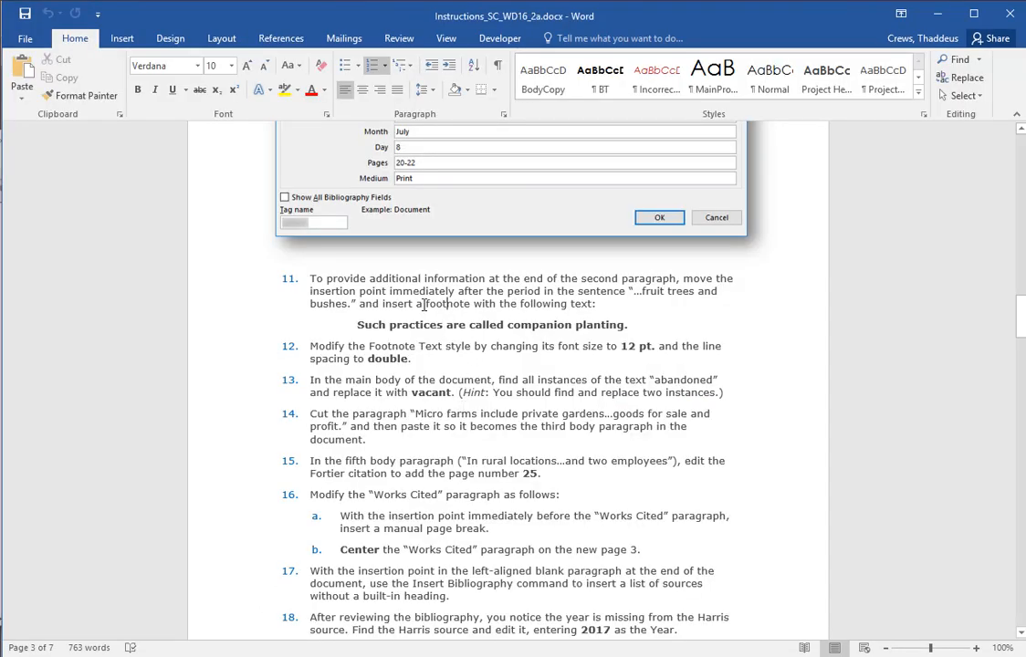
double_click(423, 305)
key(alt+Tab)
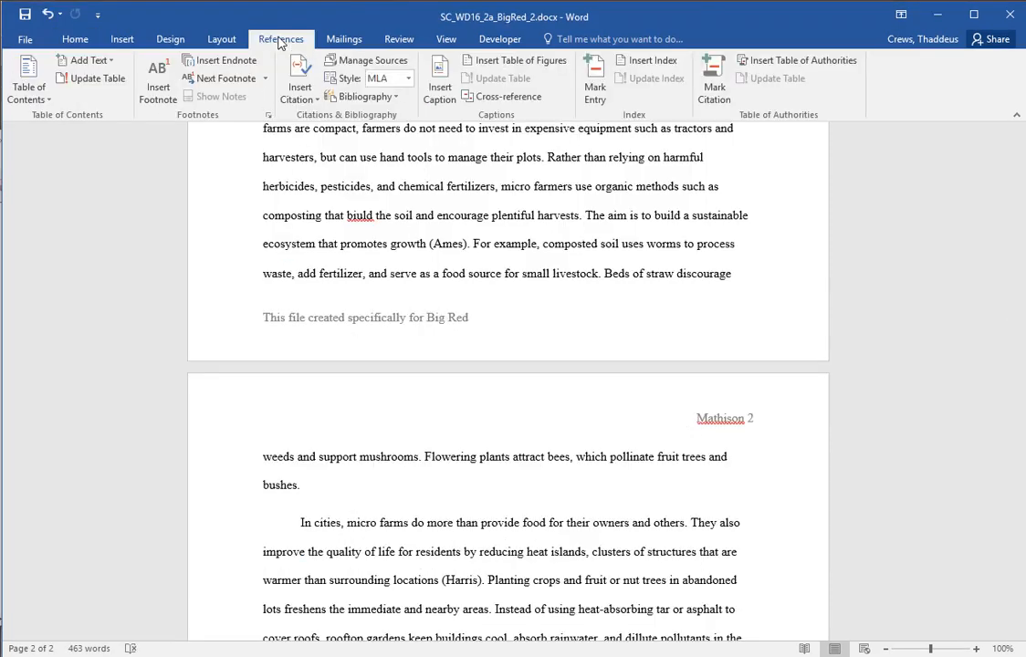
click(160, 95)
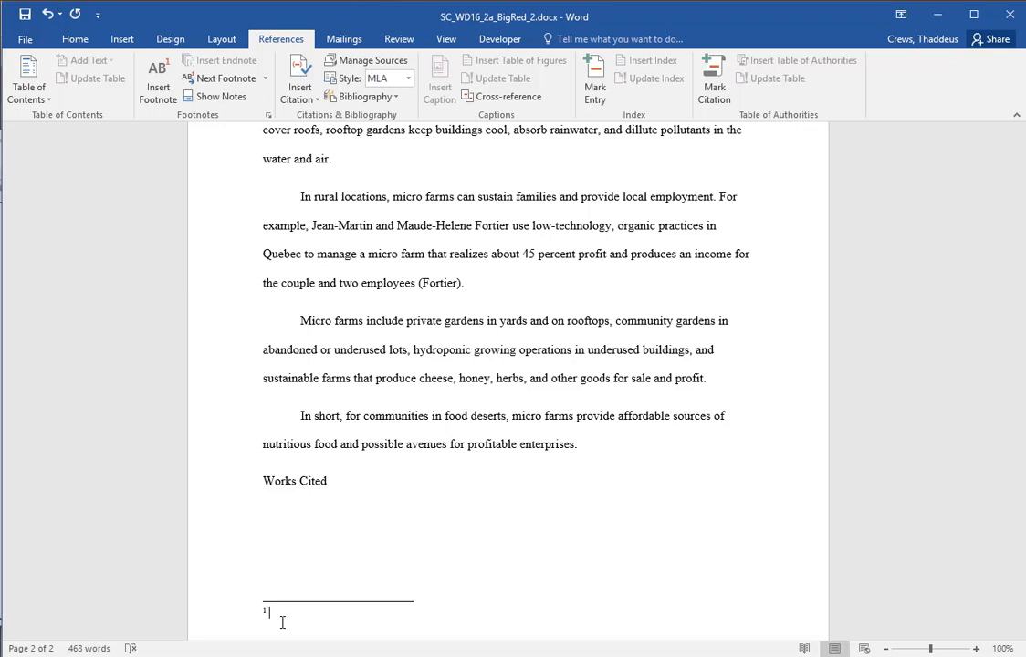
Fill the new footnote with the copied sentence "Such practices are called companion planting.", keeping the text only without its source formatting.
key(ctrl+v)
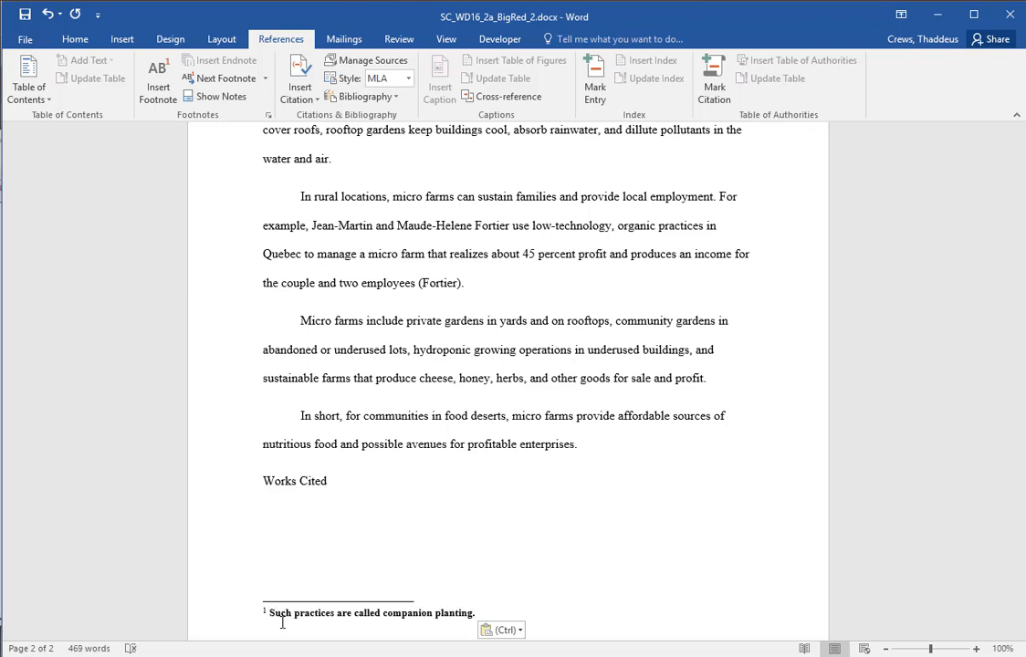
key(ctrl+z)
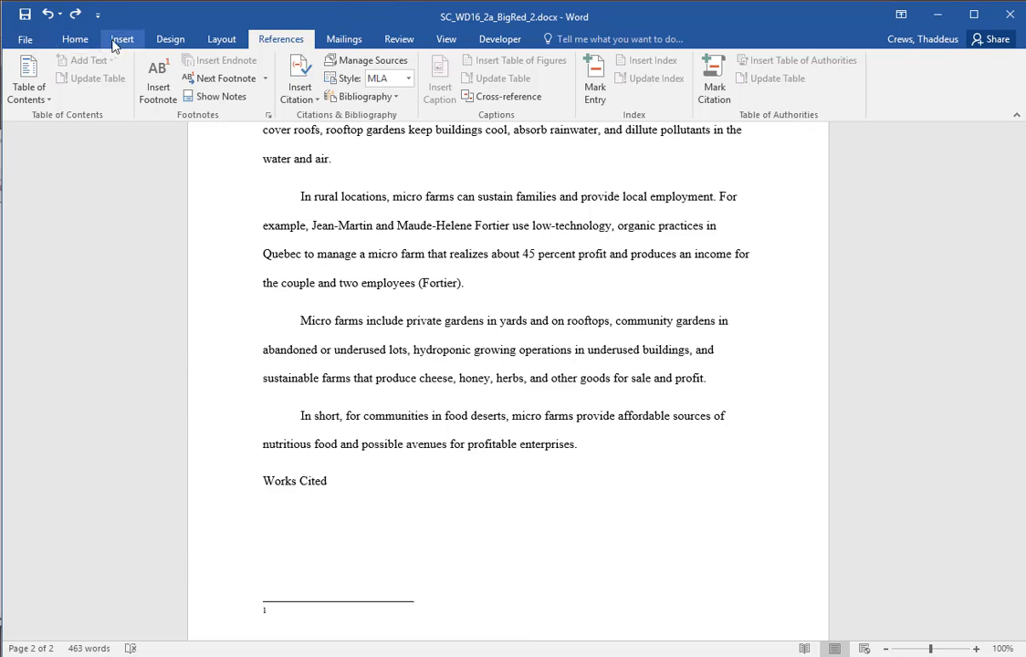
click(76, 40)
click(22, 100)
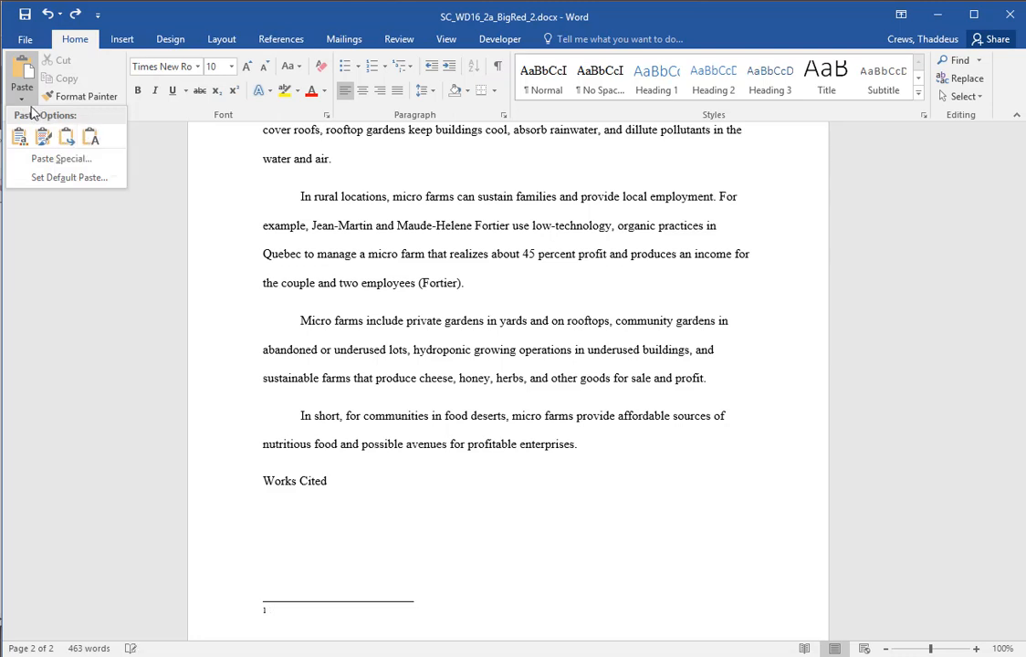
click(94, 137)
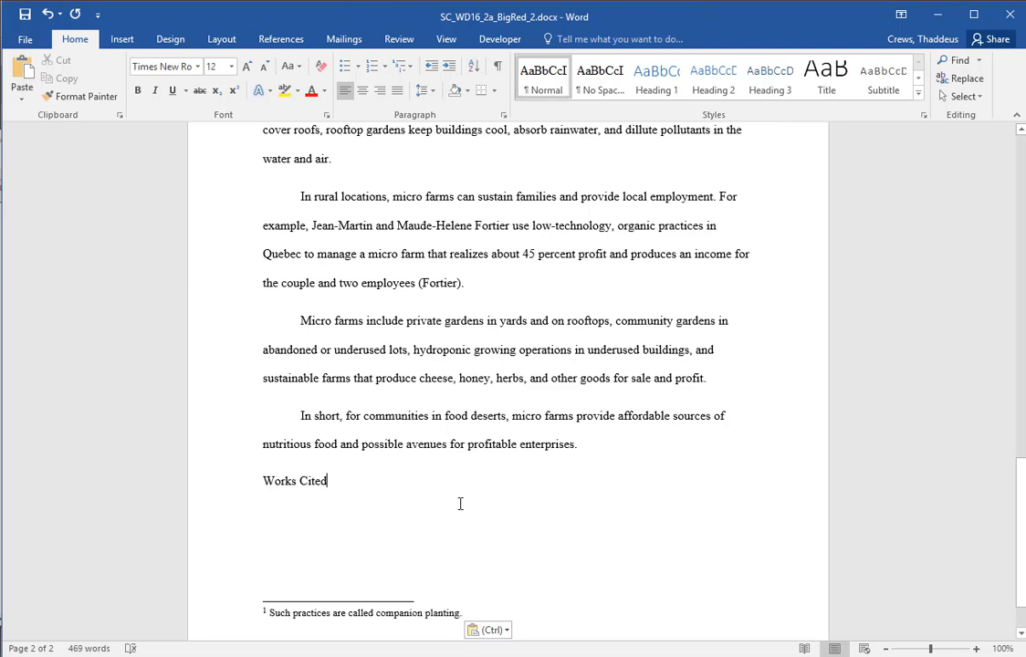
key(Return)
click(501, 609)
key(BackSpace)
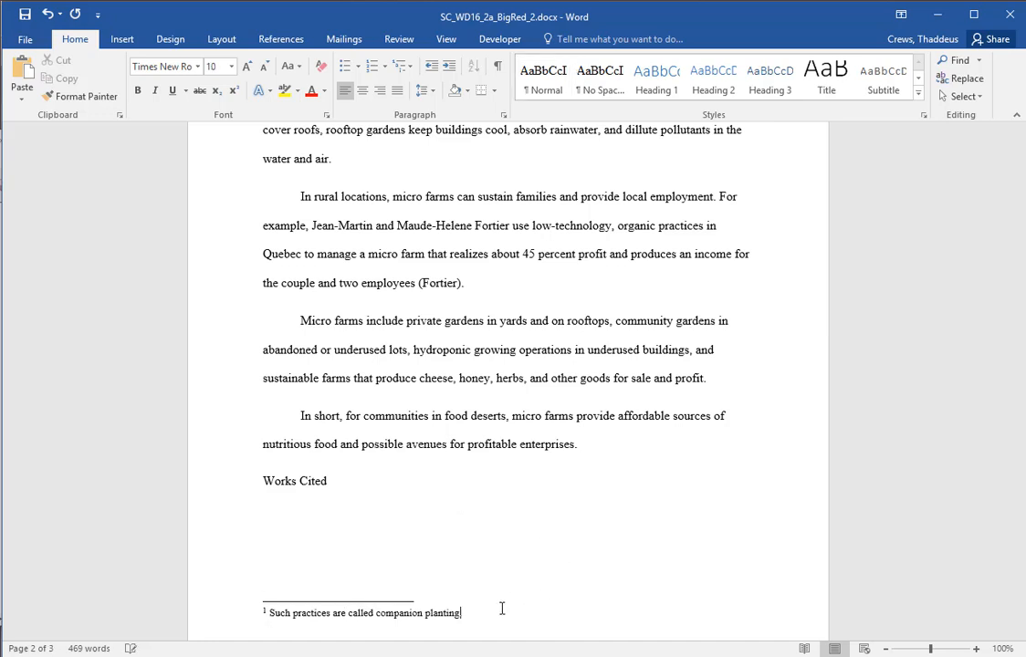
click(840, 384)
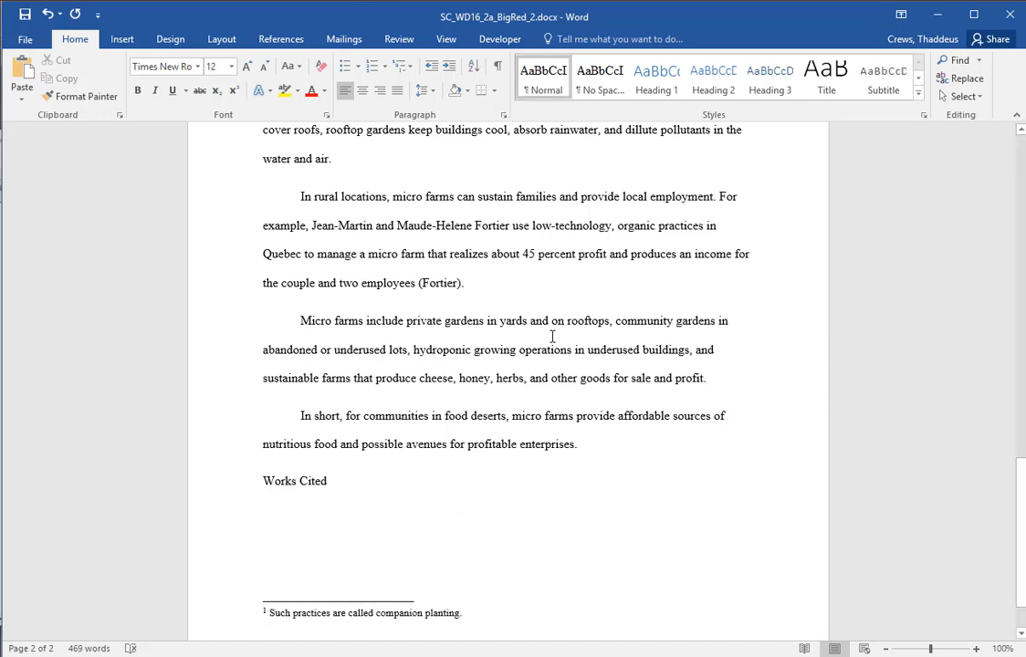
Switch to the instructions document and examine project step 12 about modifying the Footnote Text style.
key(alt+Tab)
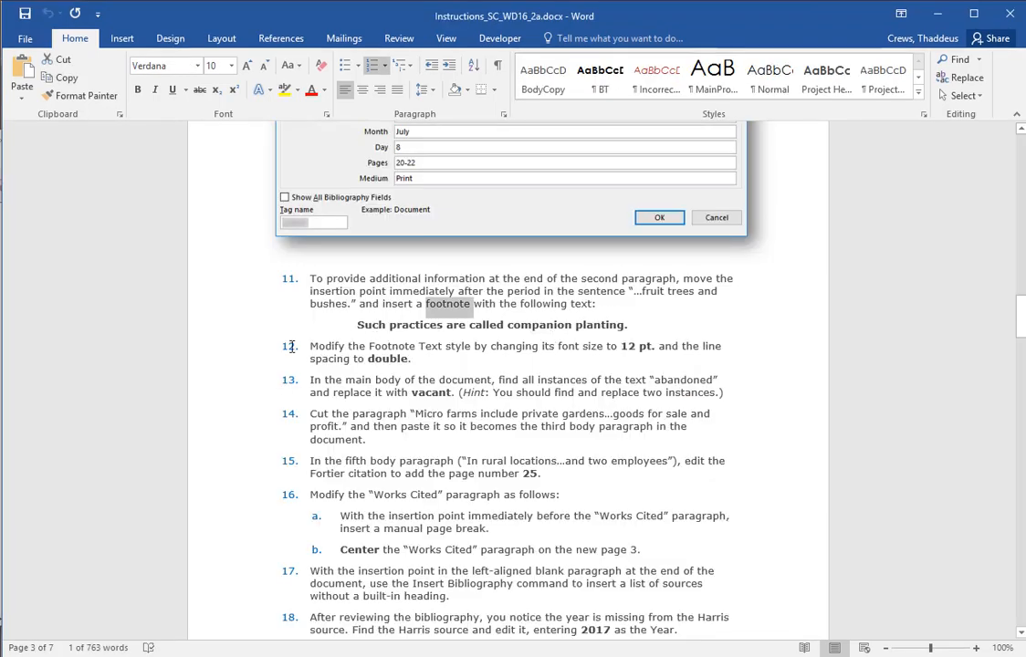
double_click(222, 348)
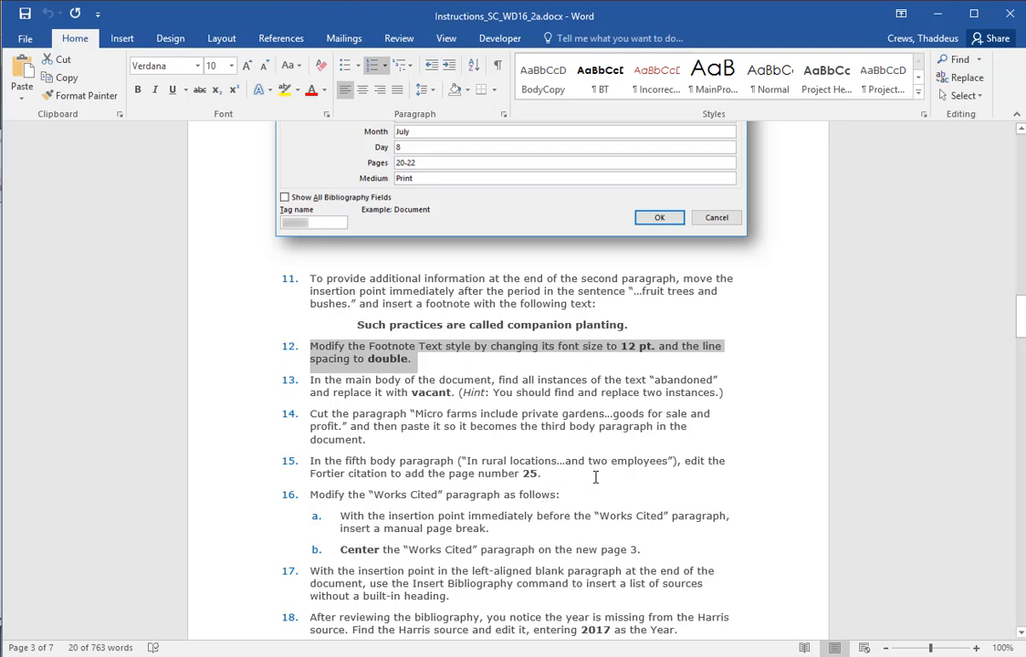
key(alt)
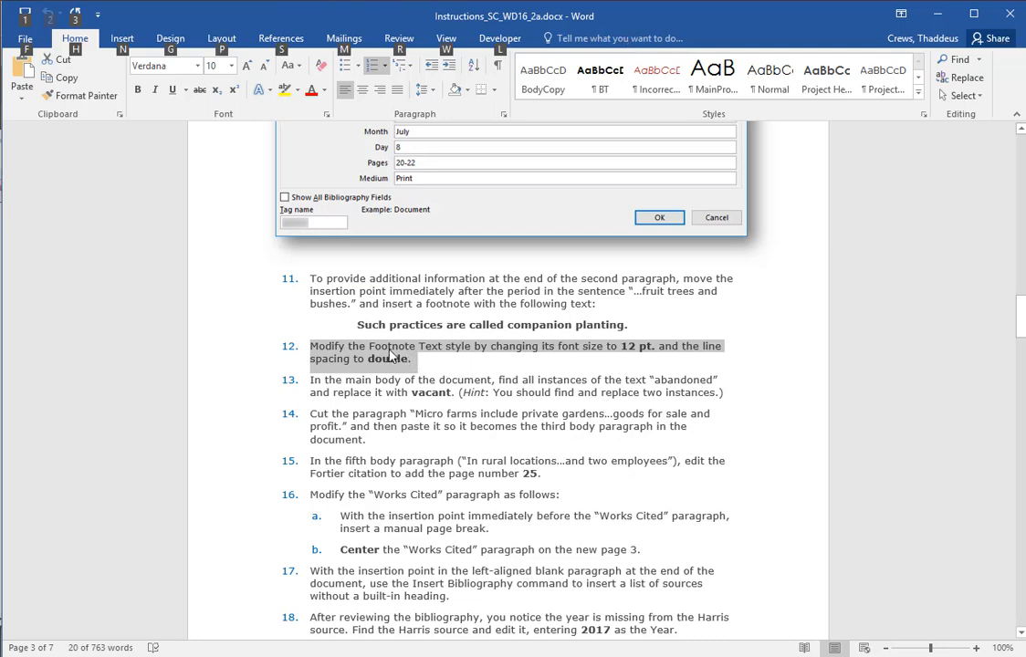
click(420, 348)
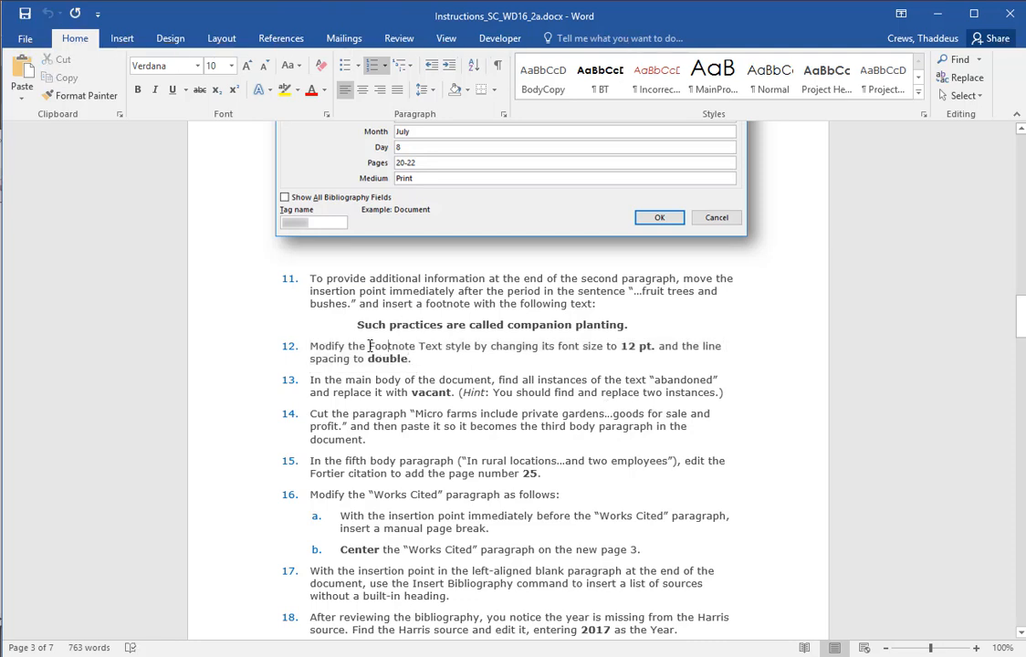
drag(369, 348, 466, 348)
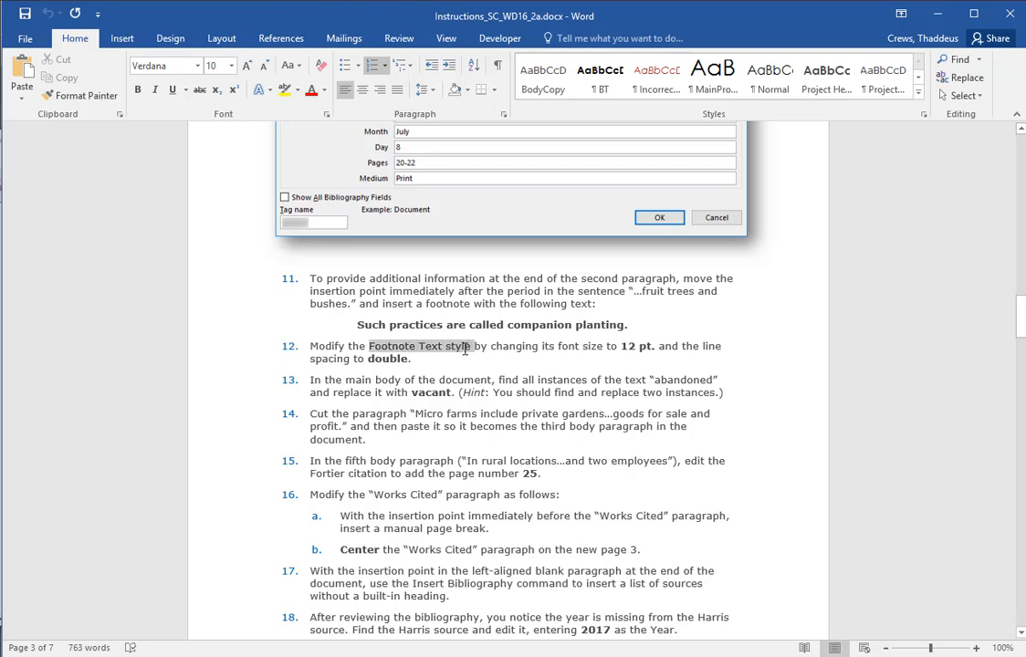
click(312, 89)
click(479, 379)
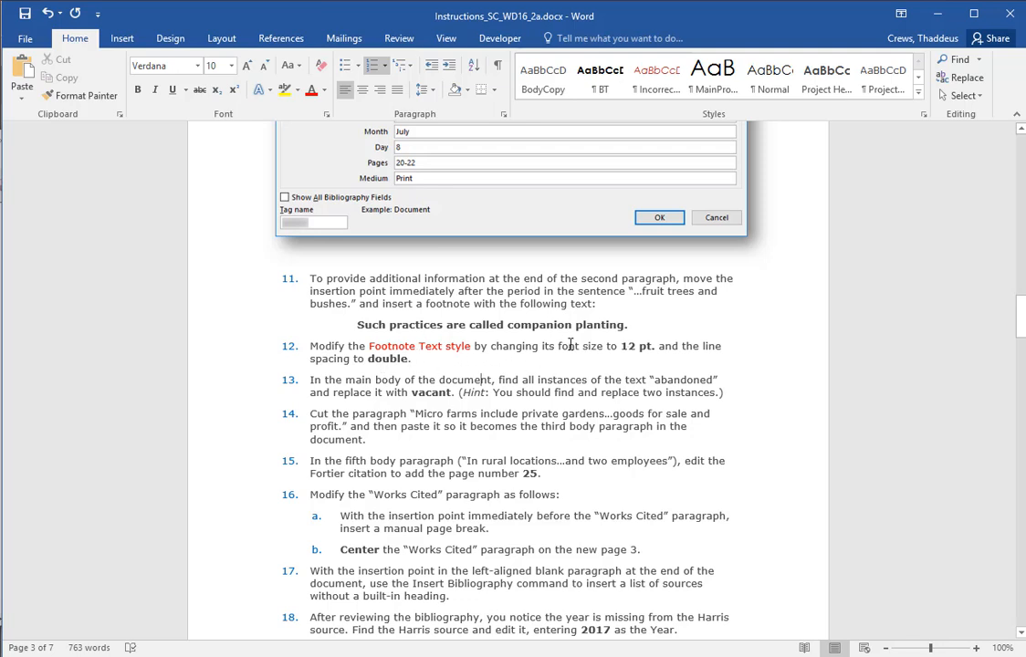
key(ctrl+z)
Switch back to the paper and place the insertion point in the footnote text at the end of page 2.
key(alt+Tab)
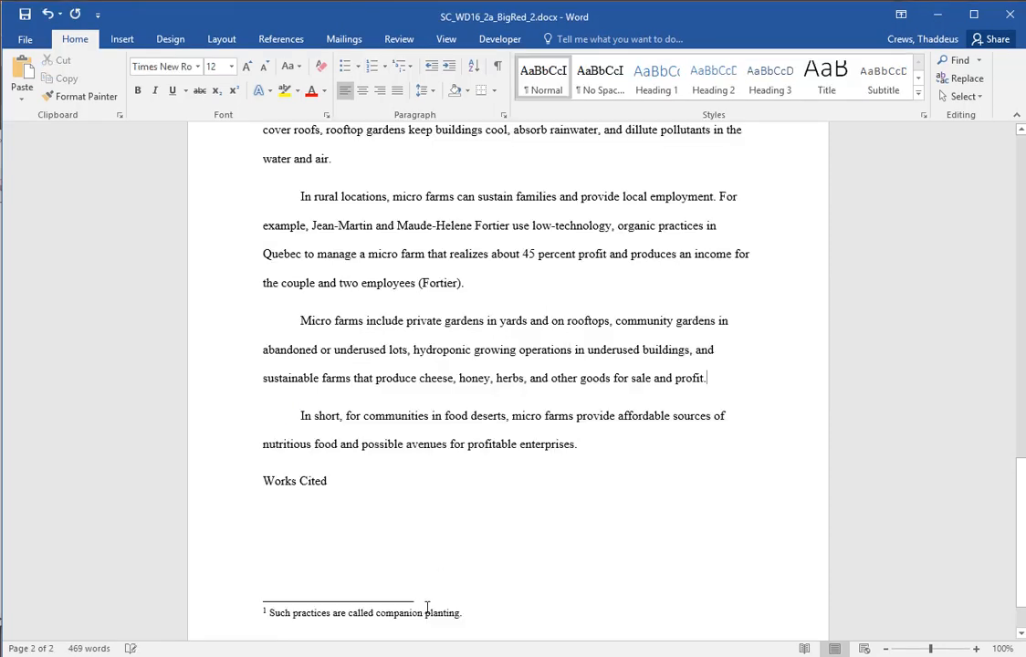
click(399, 614)
right_click(404, 615)
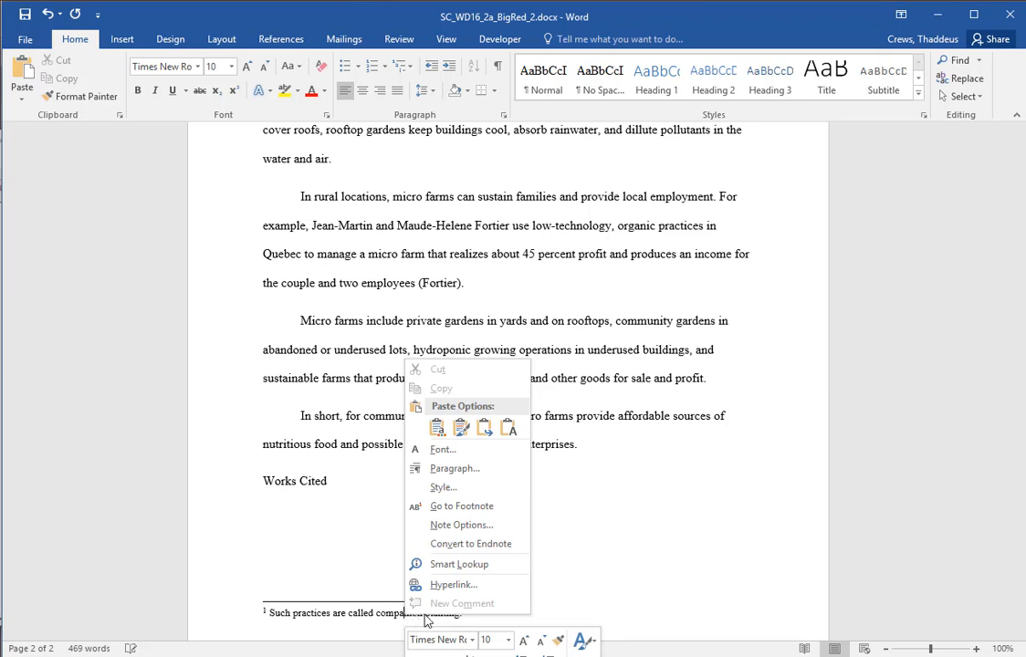
click(593, 643)
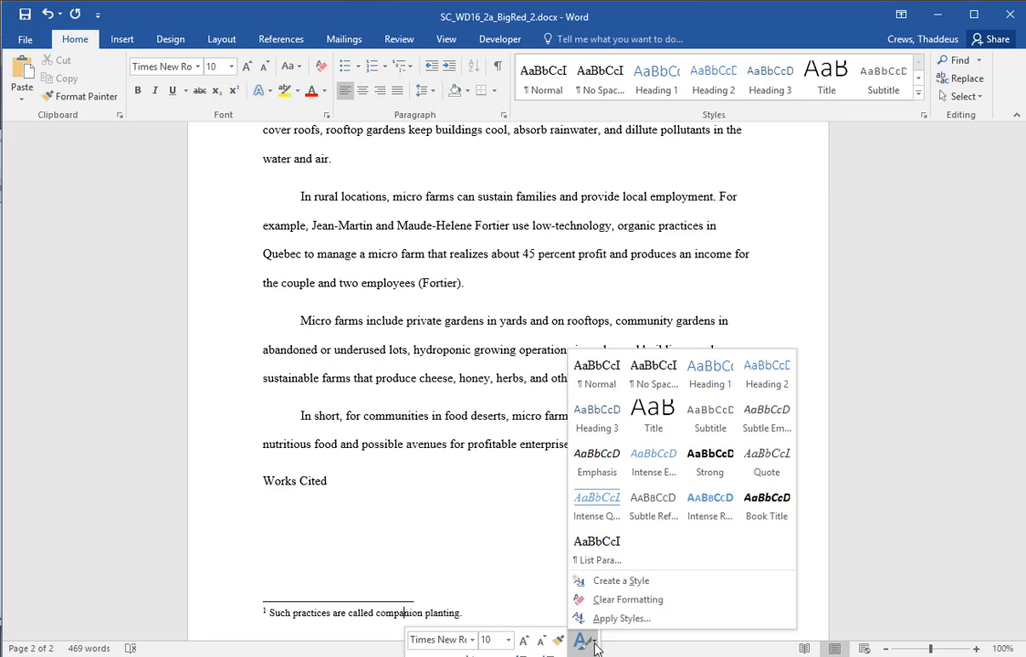
click(462, 537)
click(434, 615)
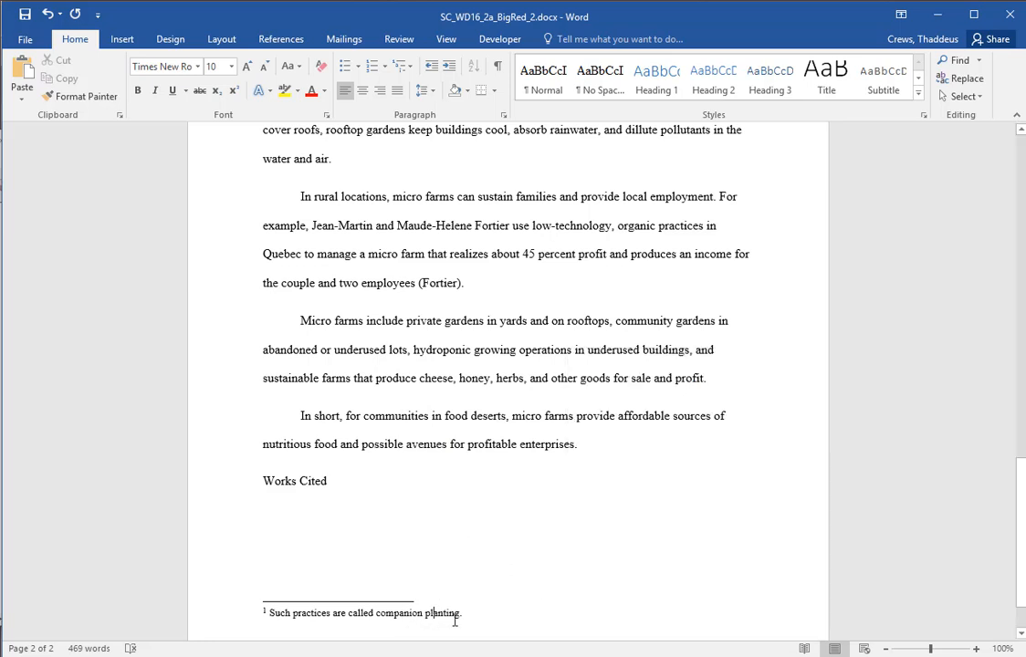
Modify the Footnote Text style to 12 pt with double line spacing, apply it to the footnote and check the paragraph settings.
click(390, 615)
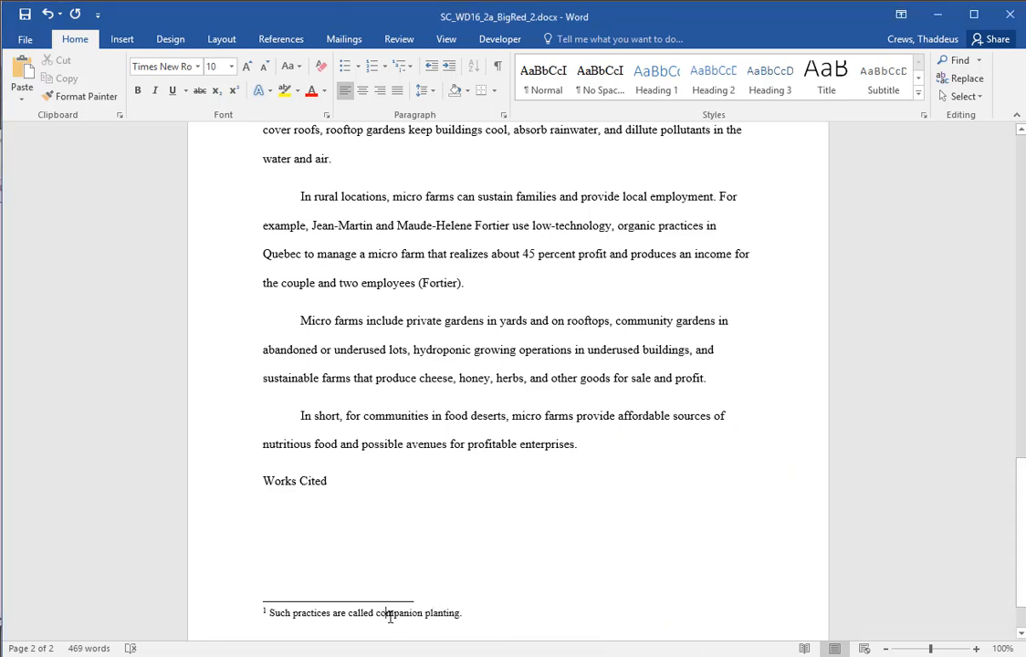
right_click(438, 612)
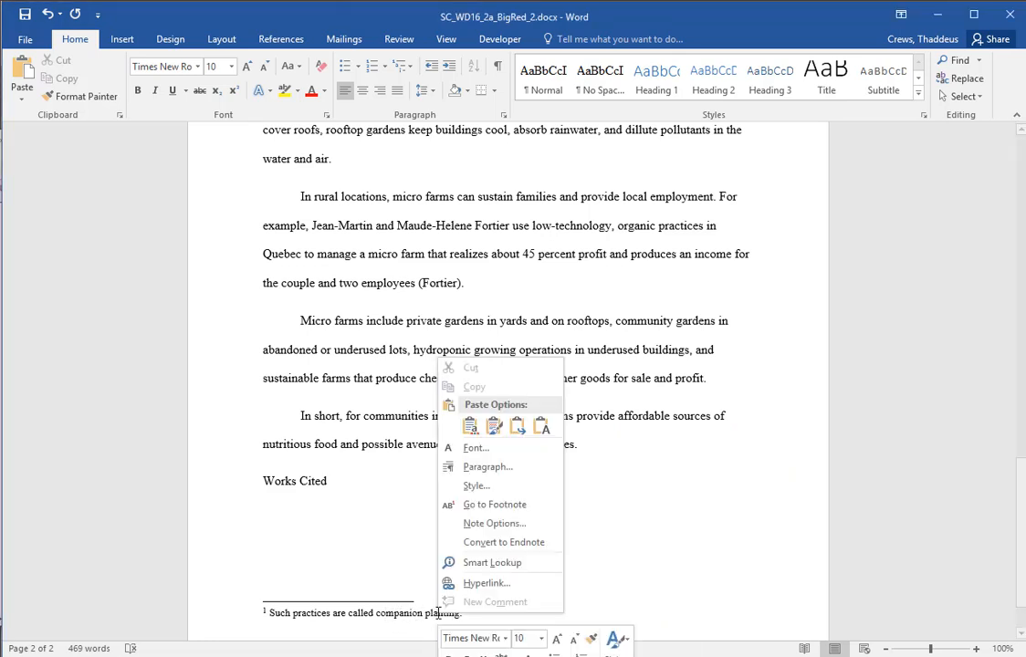
click(498, 493)
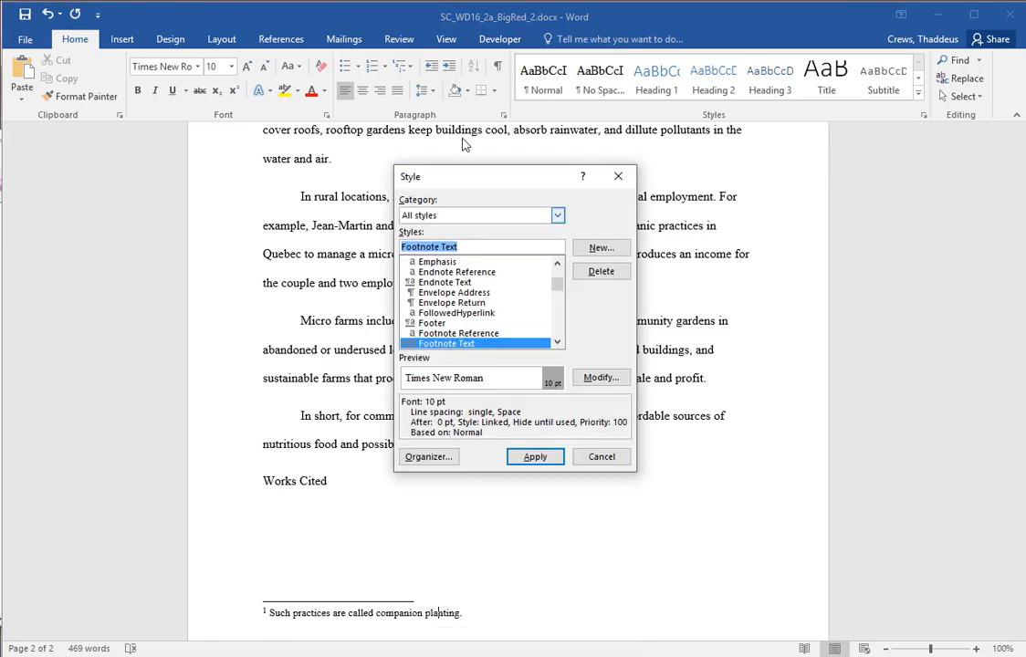
drag(438, 180, 422, 215)
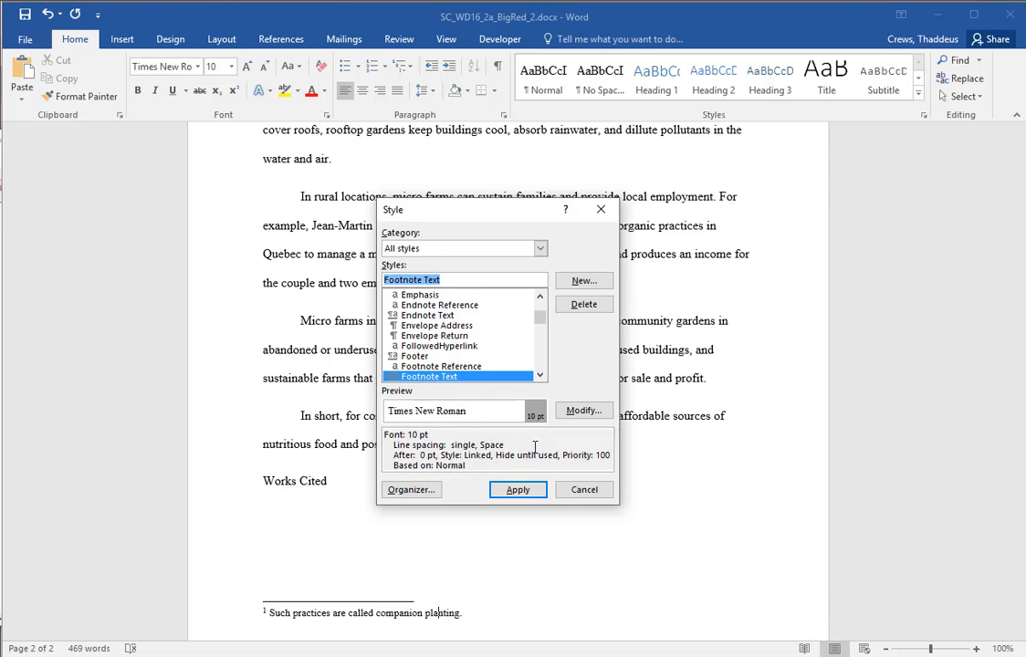
click(589, 412)
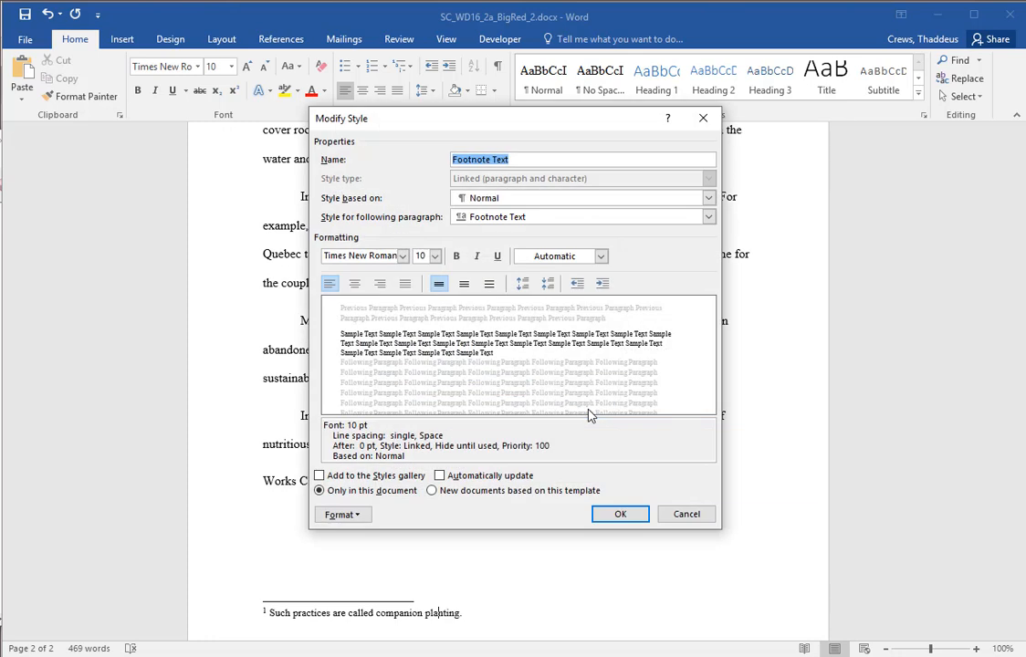
click(435, 257)
click(422, 307)
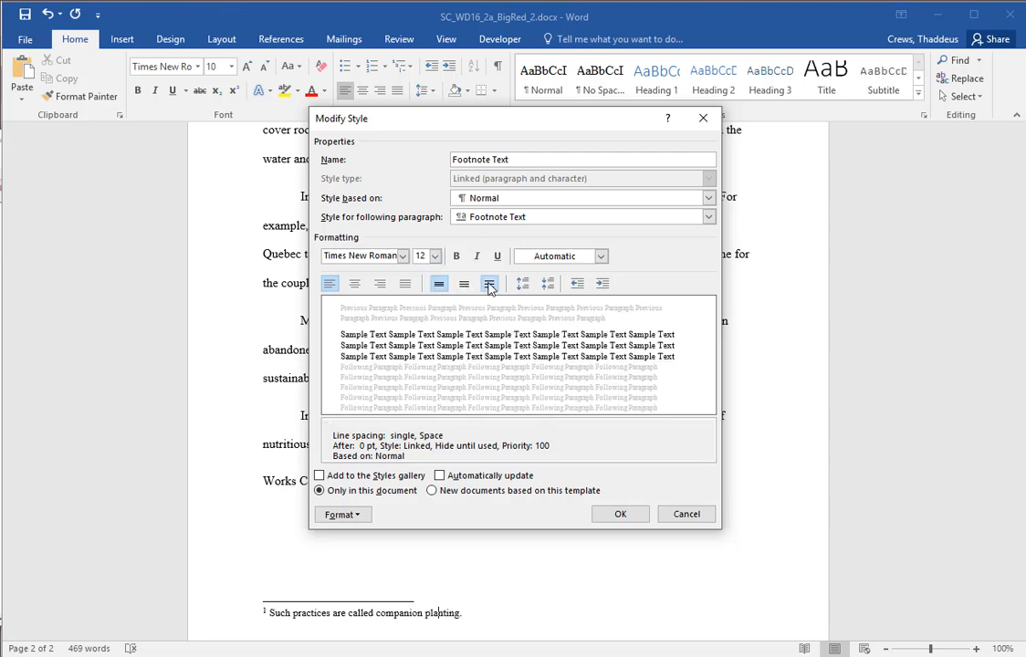
click(489, 284)
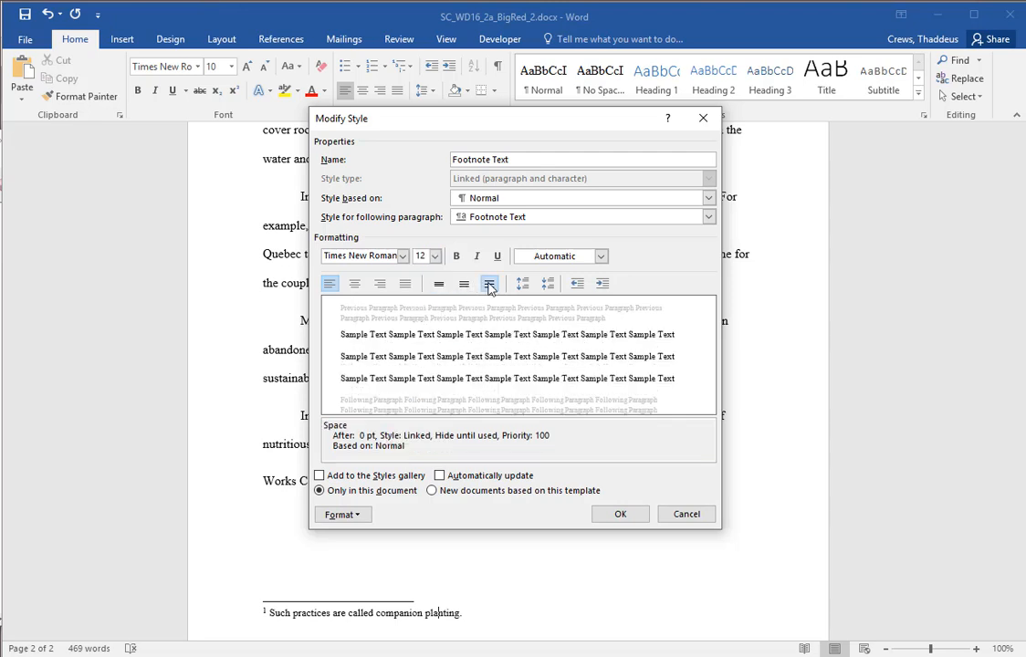
click(621, 515)
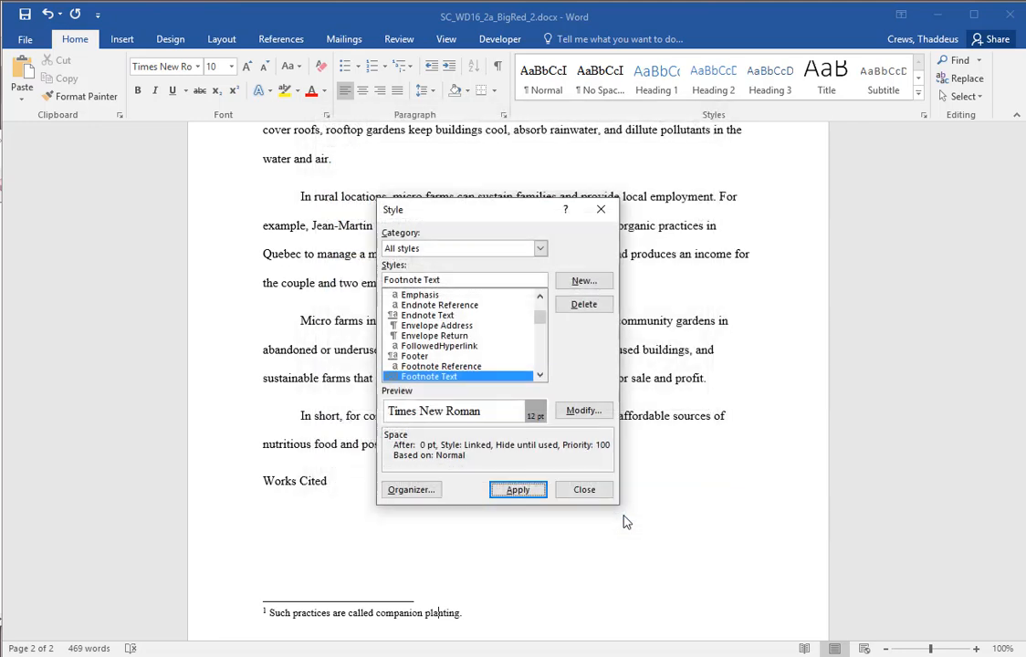
click(534, 491)
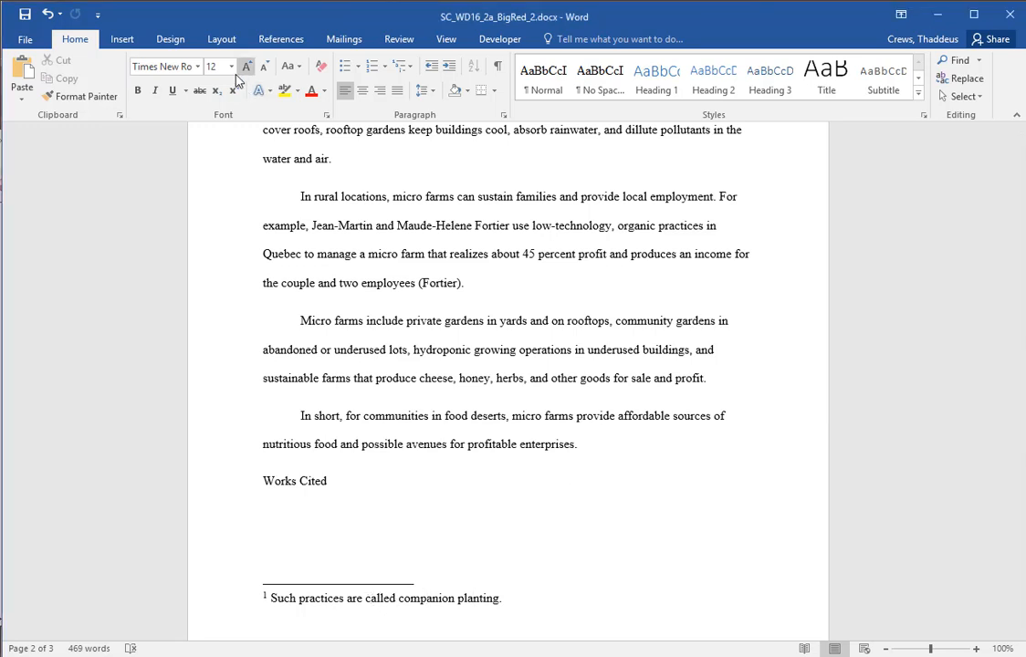
click(503, 114)
click(626, 516)
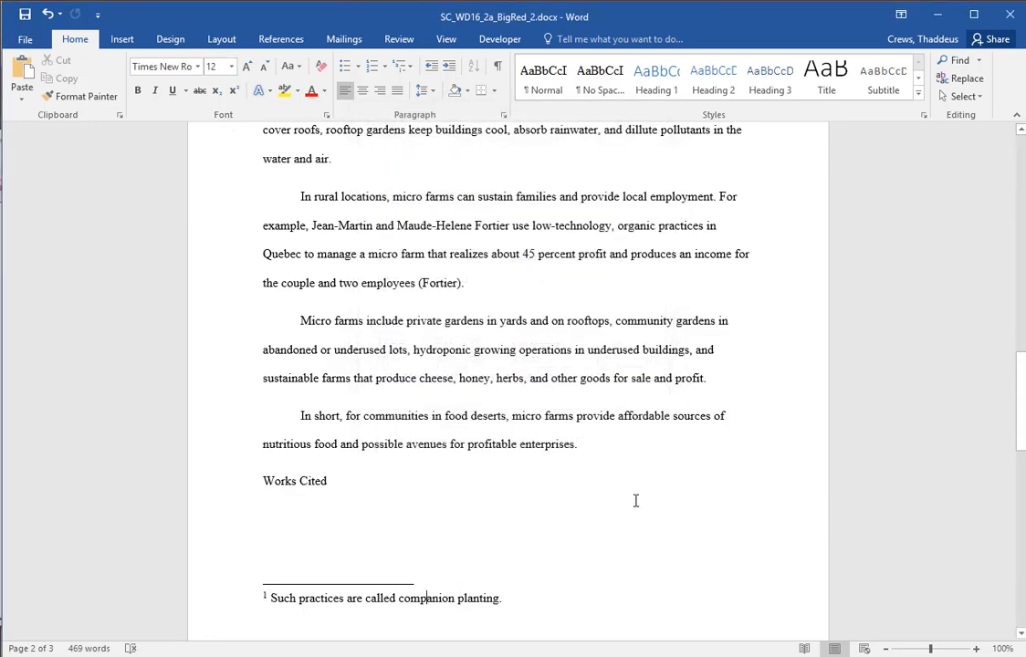
Check project step 13 in the instructions document and replace all instances of "abandoned" with "vacant" in the paper.
key(alt+Tab)
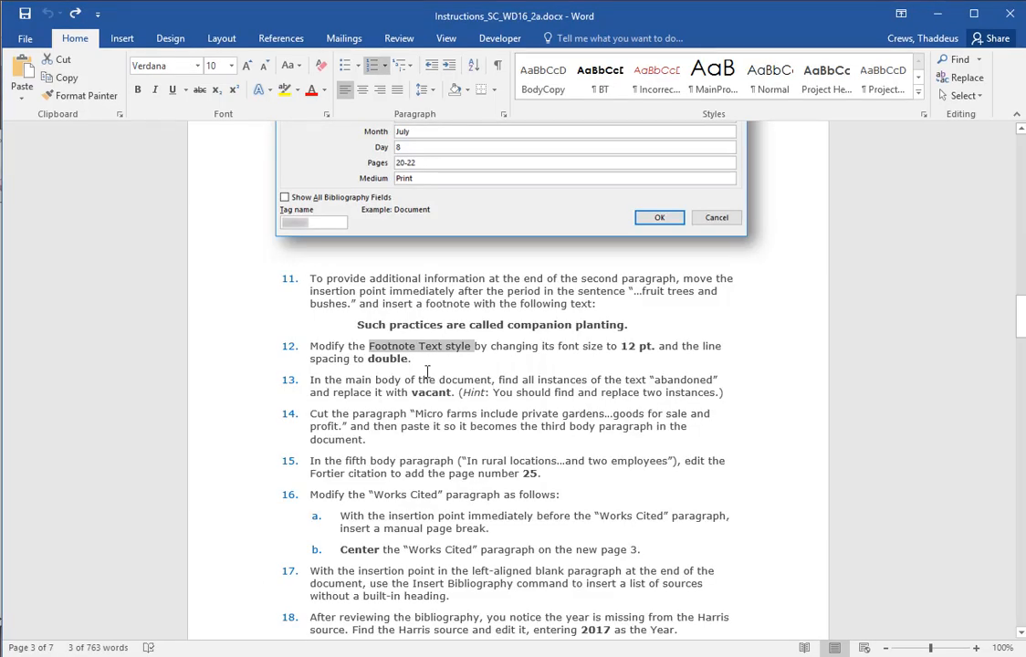
double_click(224, 387)
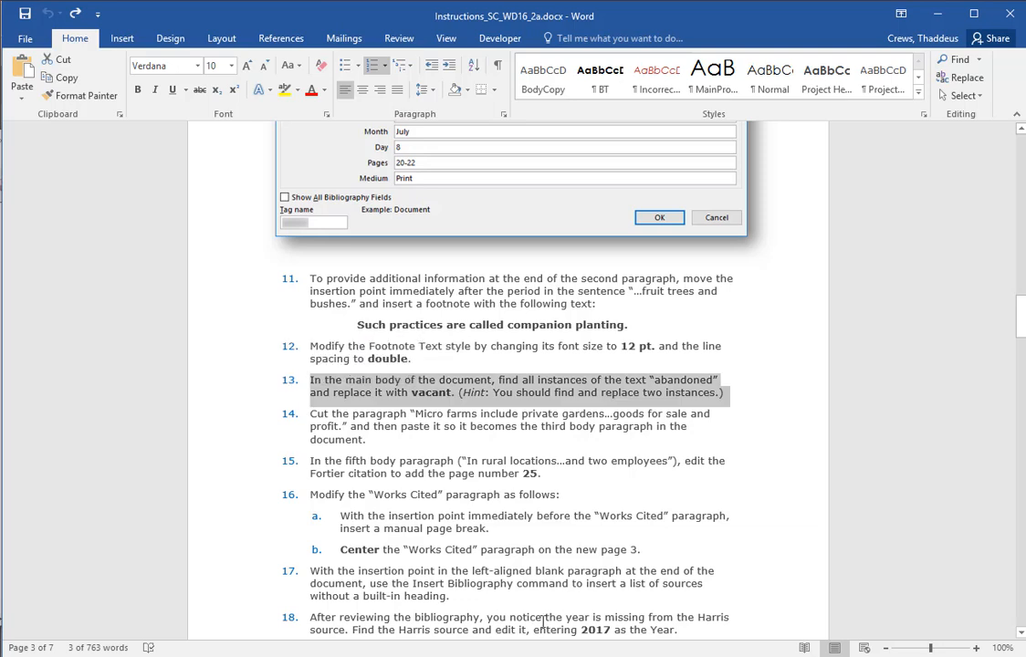
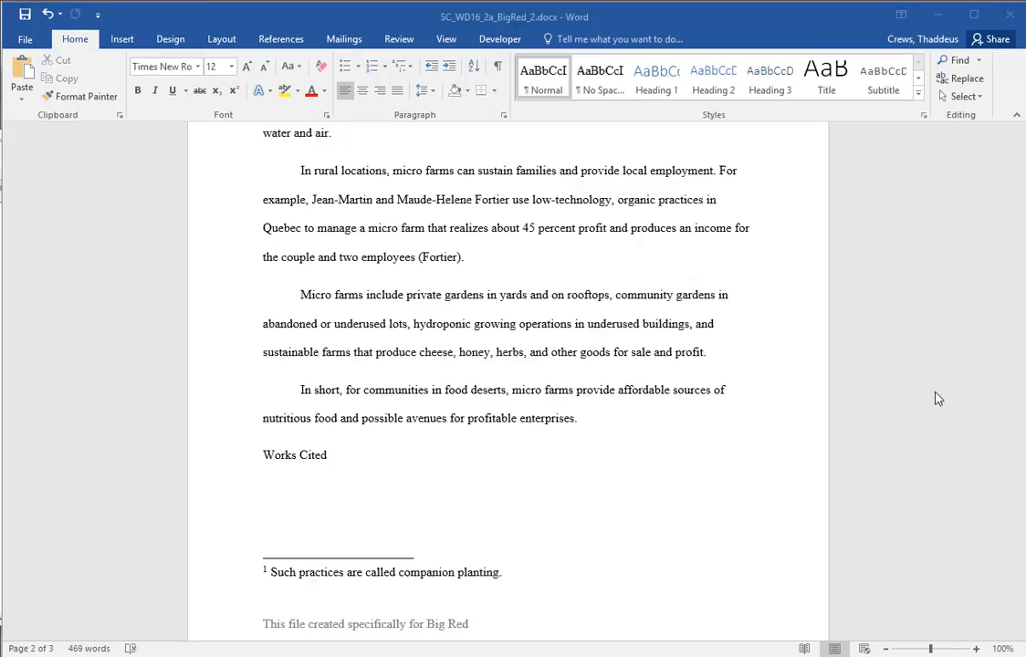
click(77, 41)
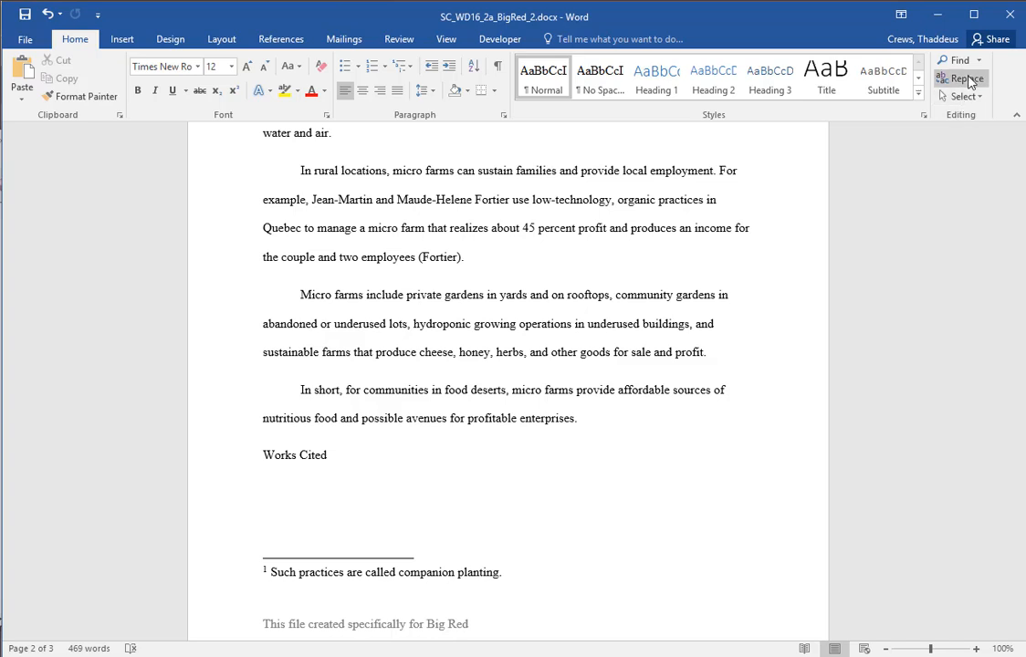
click(965, 79)
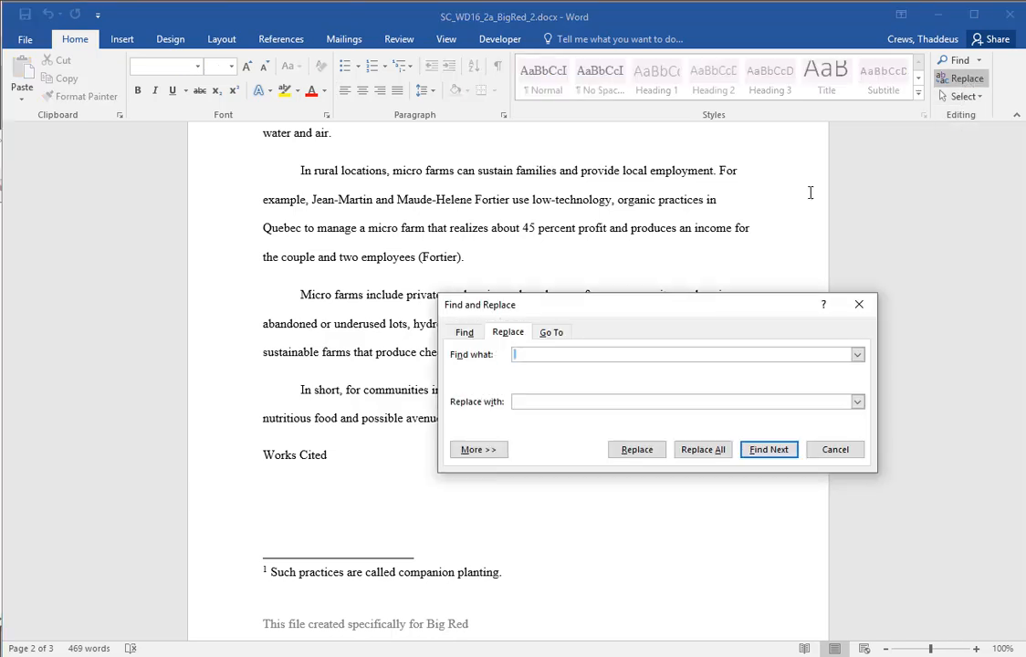
text(abandoned)
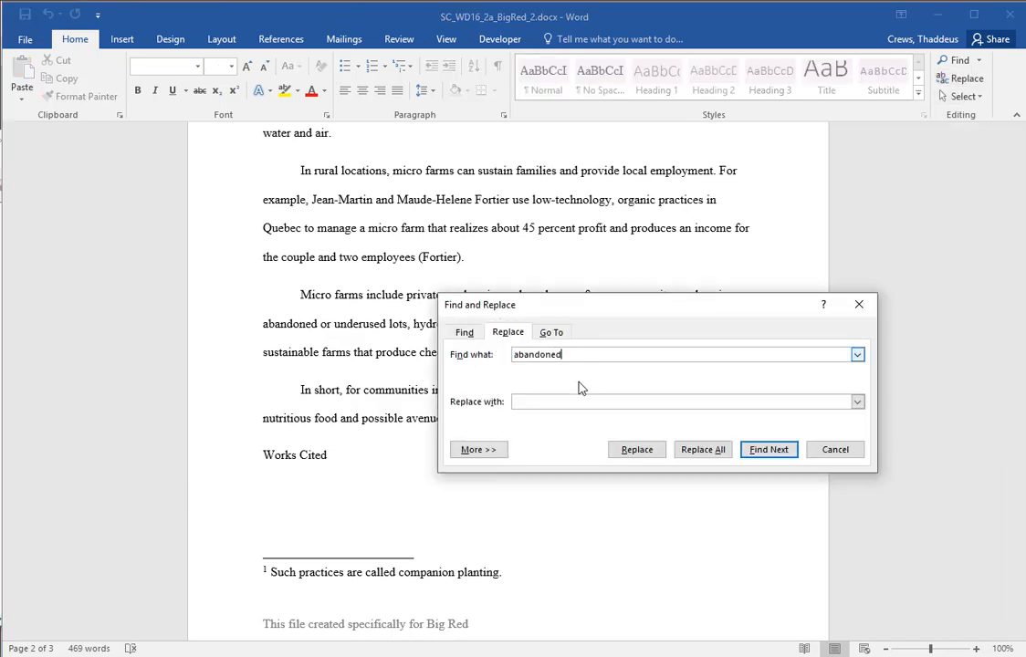
click(607, 402)
text(vacant)
click(702, 450)
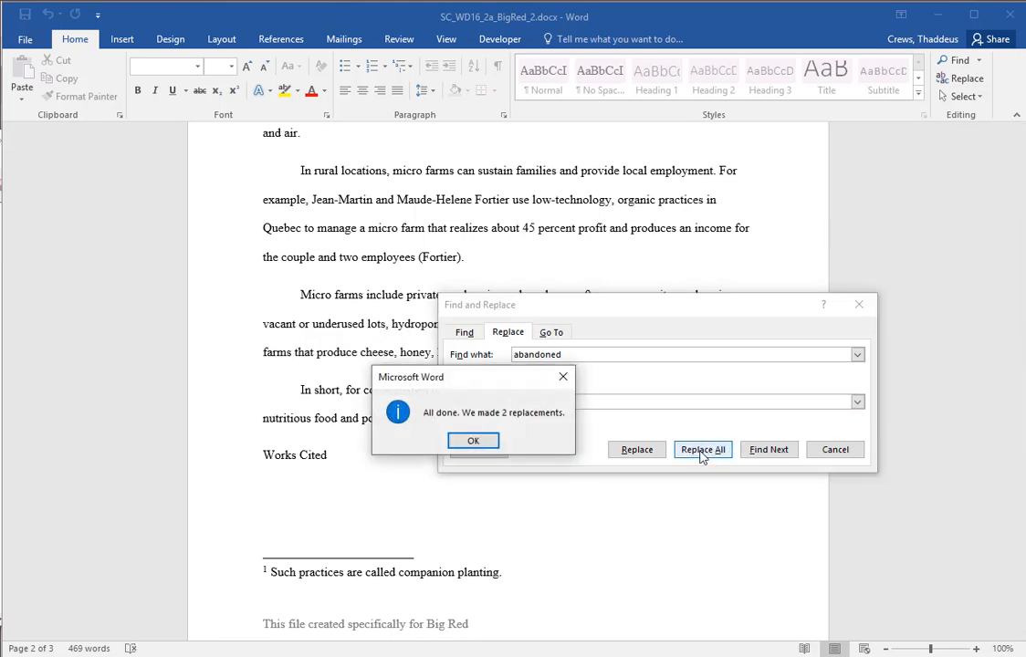
click(475, 445)
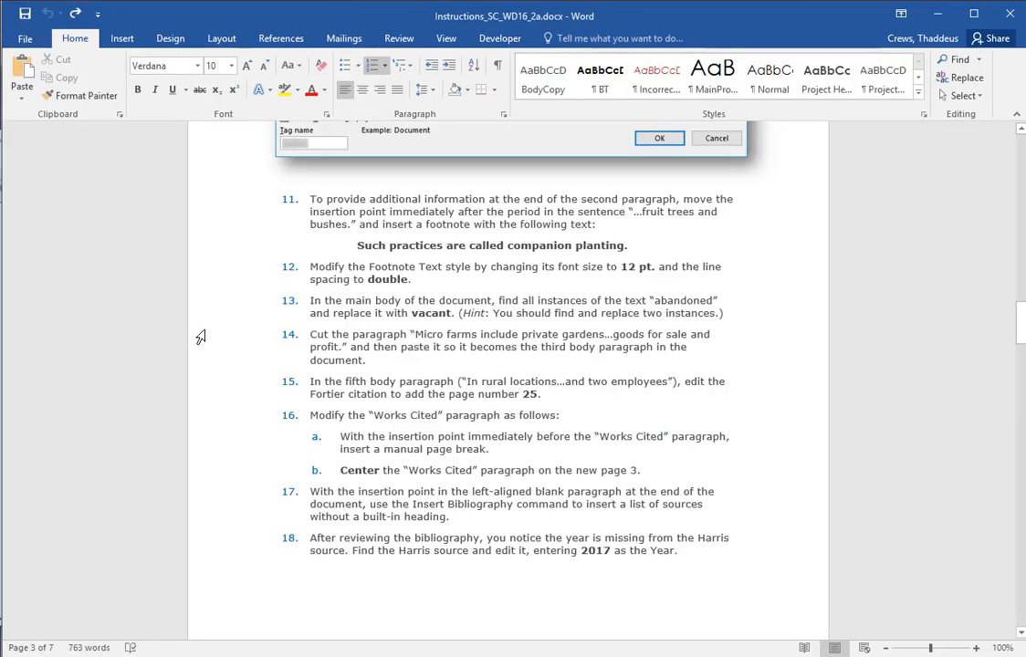
Check project step 14 in the instructions document and cut the paragraph starting "Micro farms include private gardens" from the paper.
drag(200, 338, 193, 361)
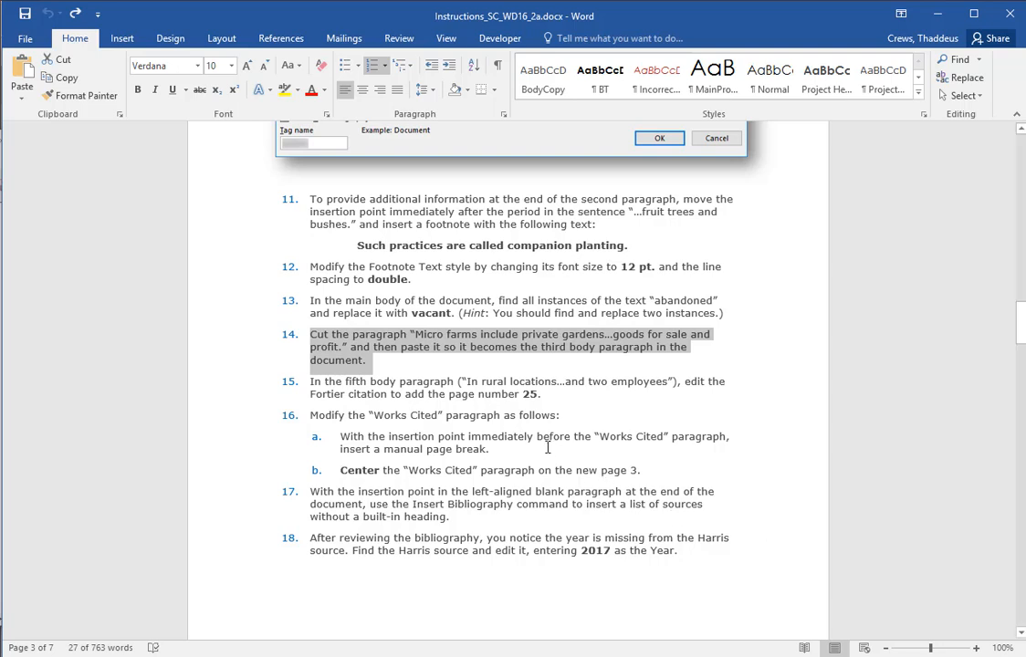
key(alt+Tab)
scroll(545, 447, down, 2)
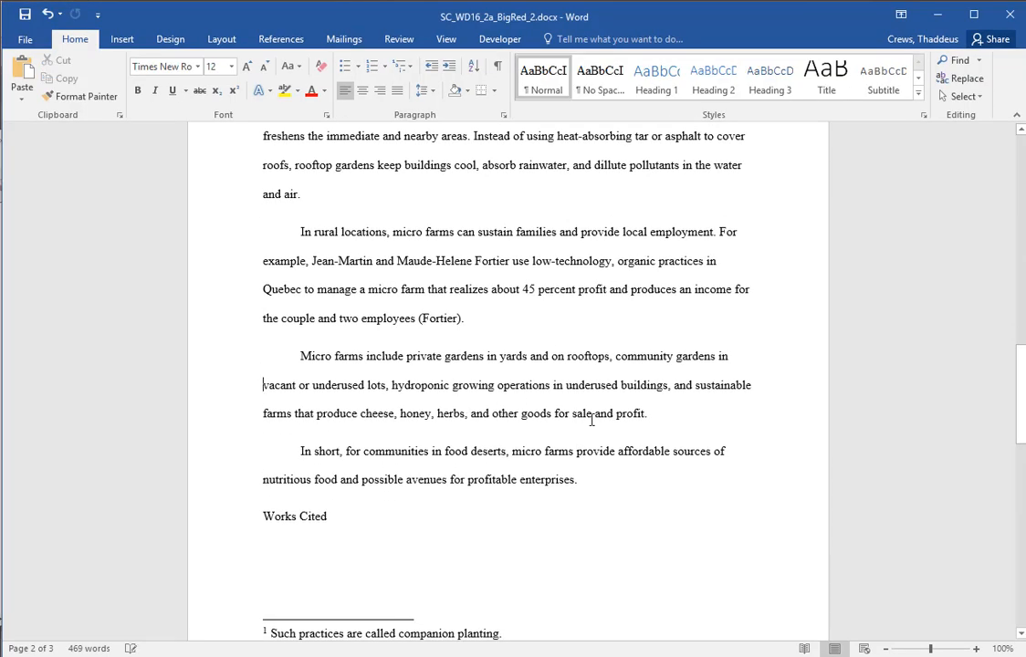
double_click(167, 417)
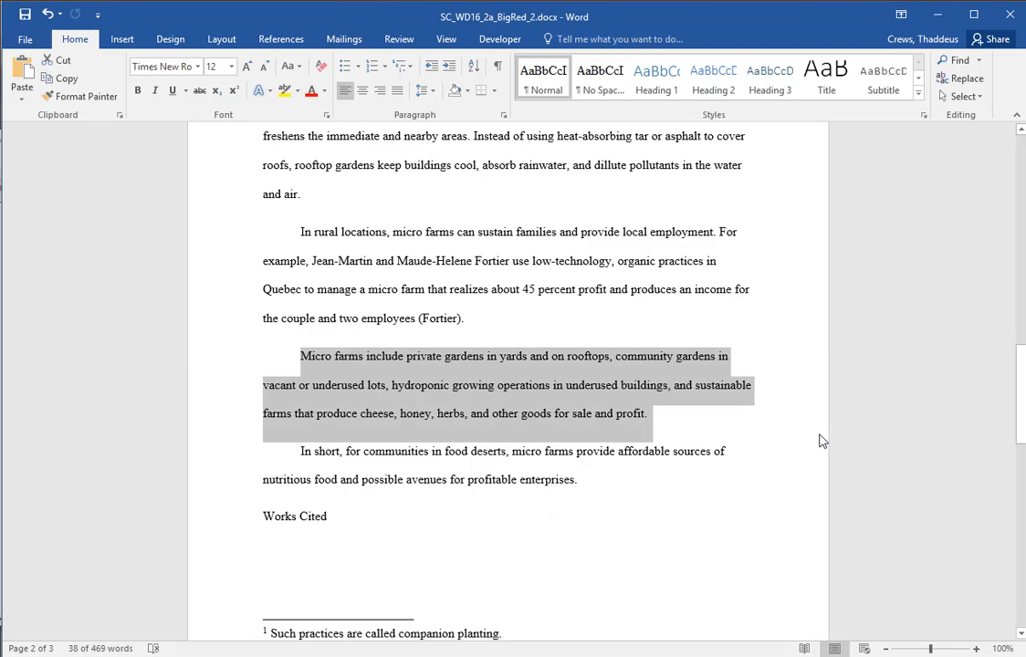
key(ctrl+x)
Paste the cut paragraph directly before the one starting "In cities, micro farms do more", making it the third body paragraph.
scroll(630, 415, up, 15)
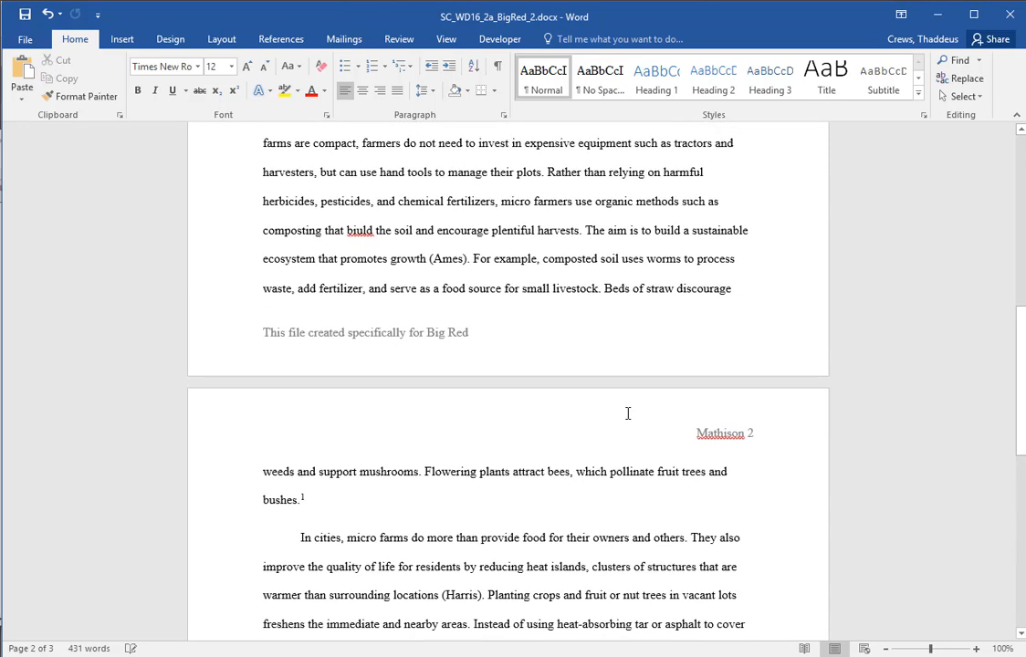
scroll(628, 415, up, 2)
scroll(628, 365, down, 3)
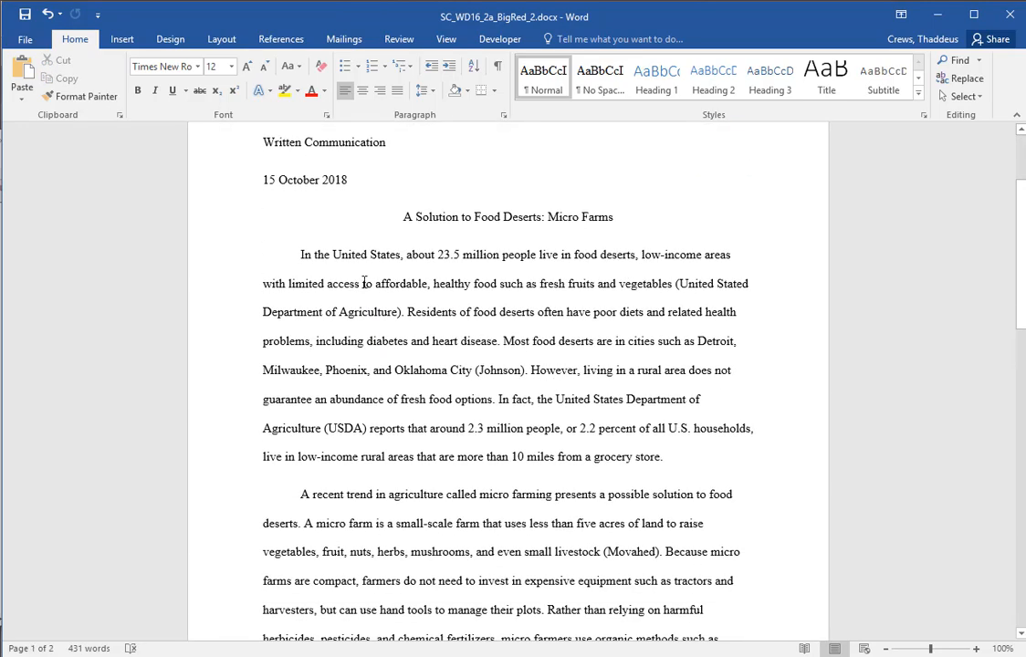
click(299, 257)
drag(300, 497, 446, 498)
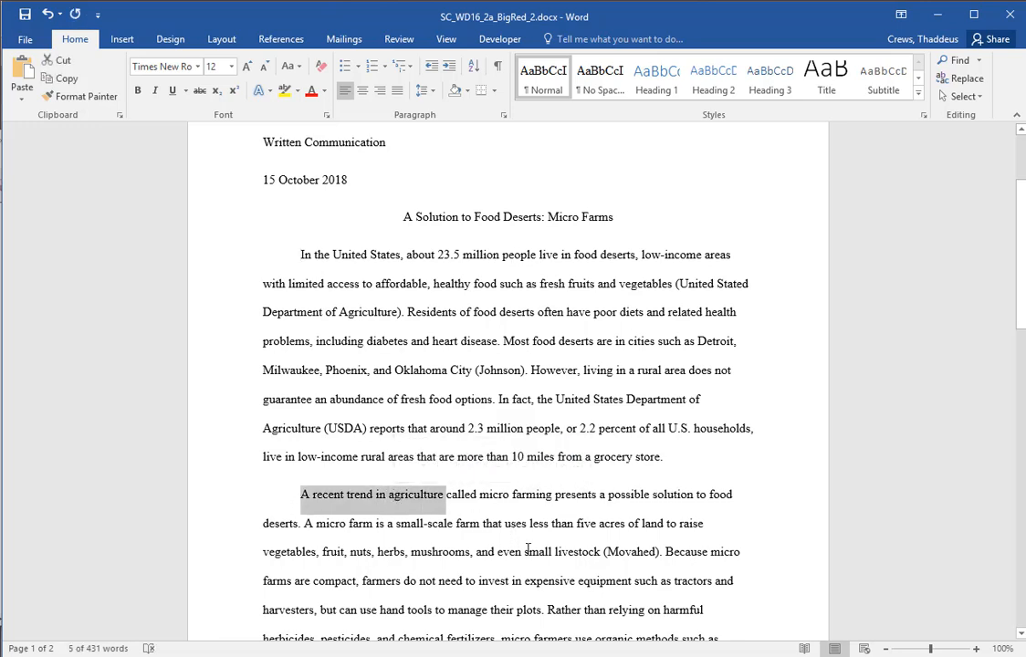
scroll(530, 548, down, 2)
scroll(527, 549, down, 5)
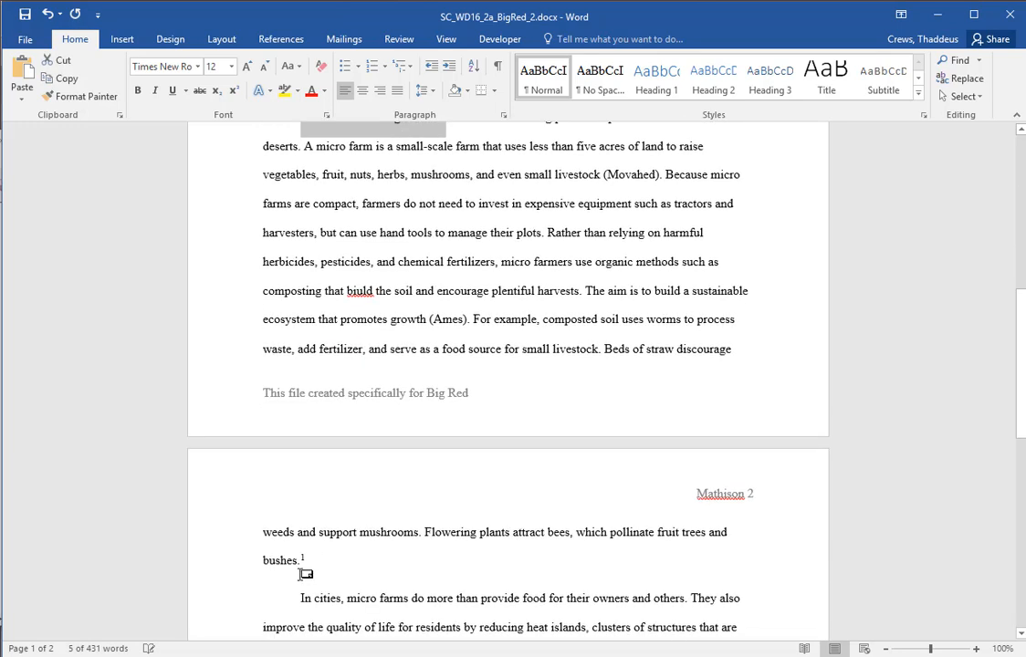
click(299, 598)
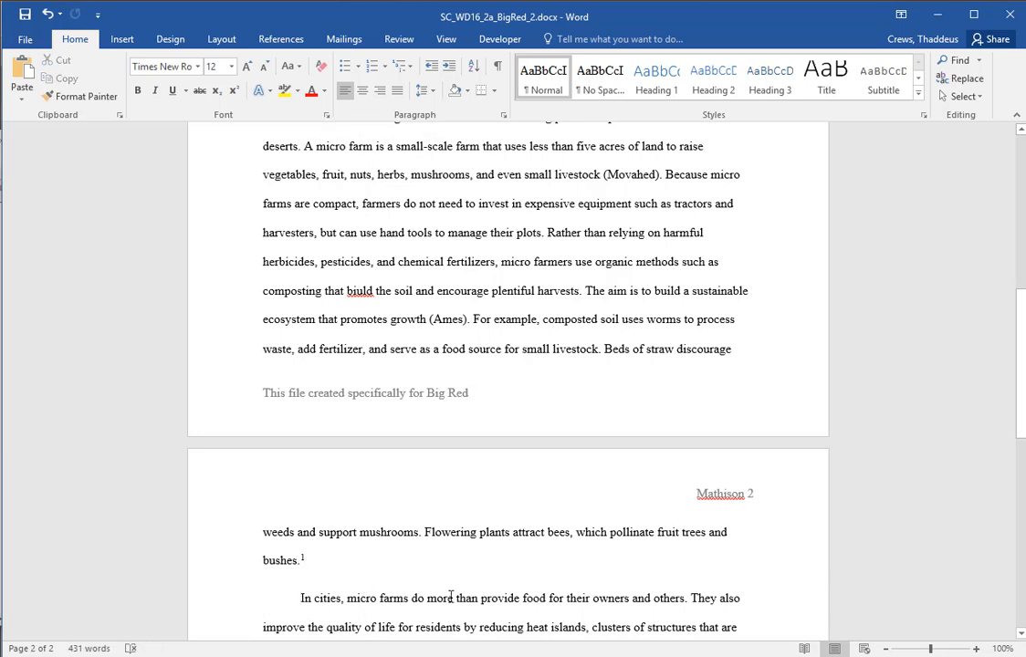
key(ctrl+v)
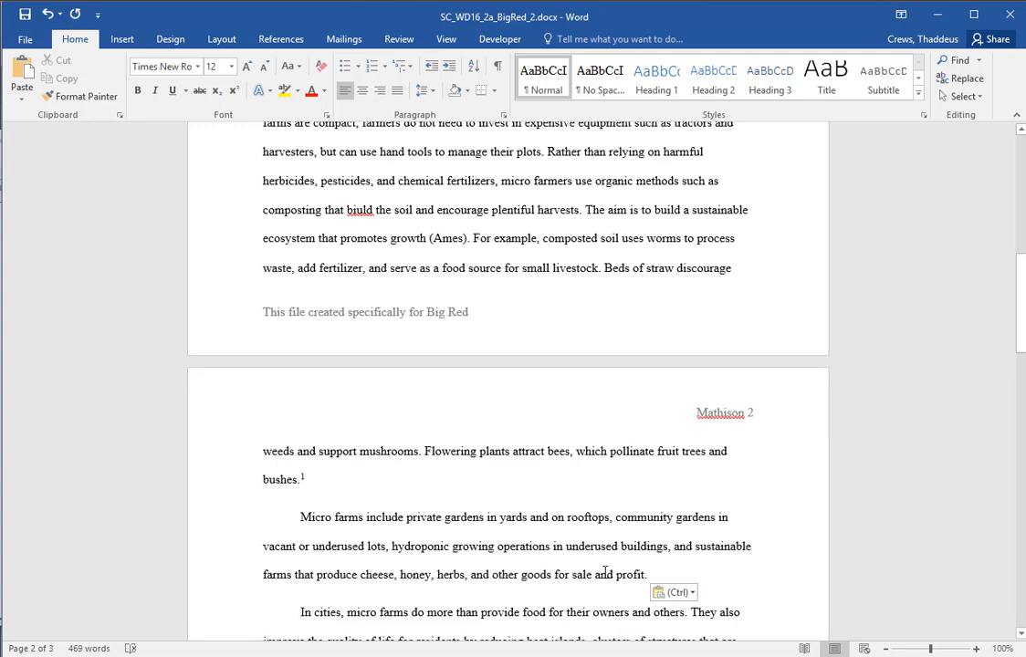
scroll(527, 546, down, 3)
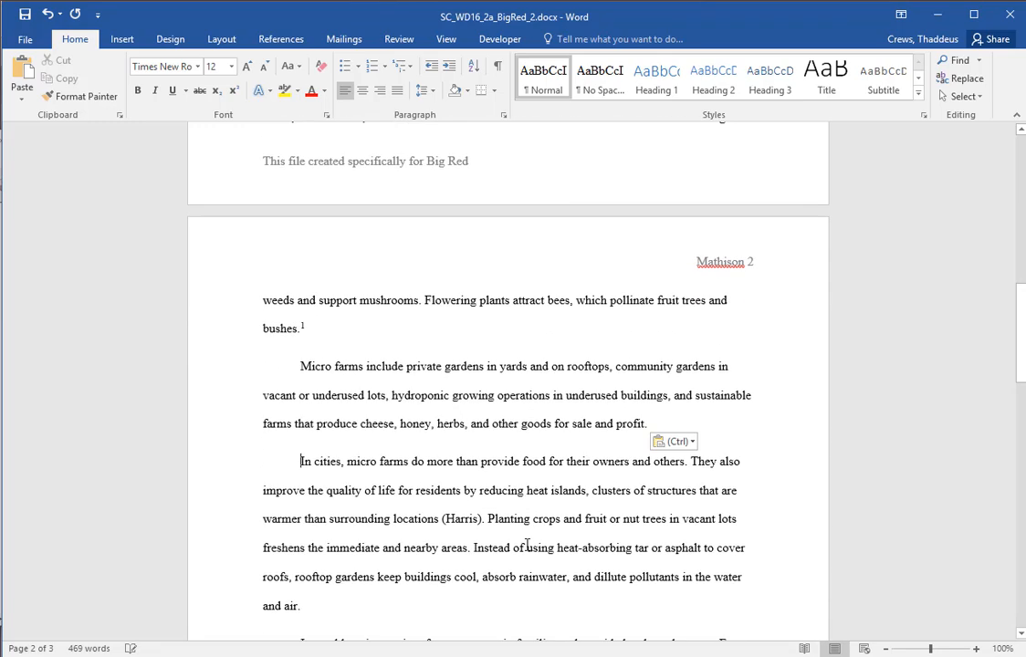
Switch to the instructions document and examine project step 15 about editing the citation in the fifth body paragraph.
key(alt+Tab)
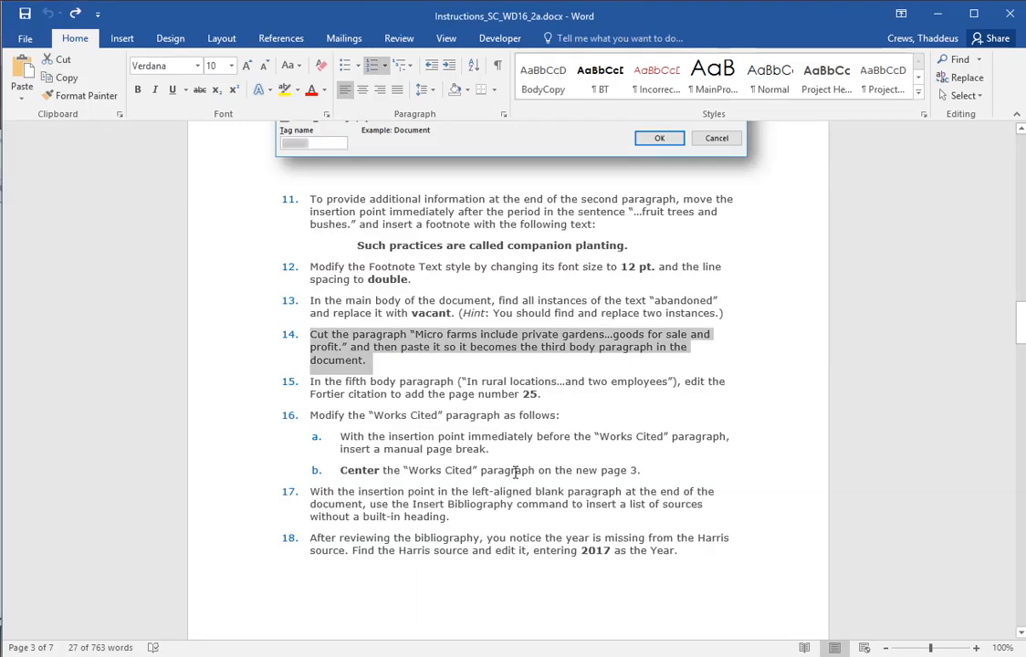
double_click(224, 398)
click(534, 551)
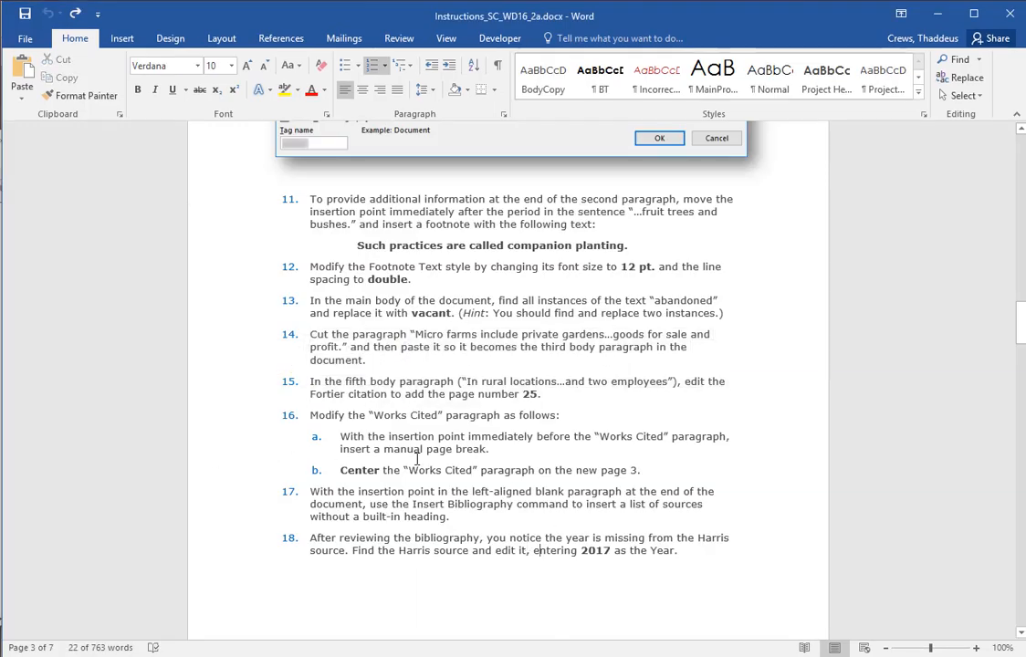
double_click(229, 394)
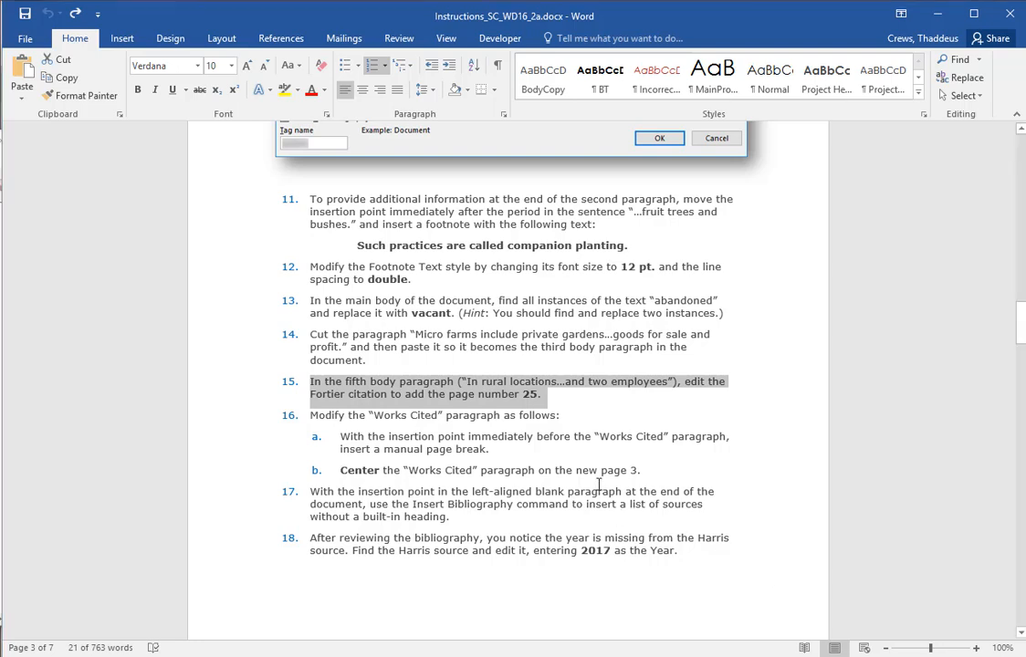
Switch back to the paper and add page number 25 to the Fortier citation in the paragraph starting "In rural locations".
key(alt+Tab)
scroll(346, 420, down, 4)
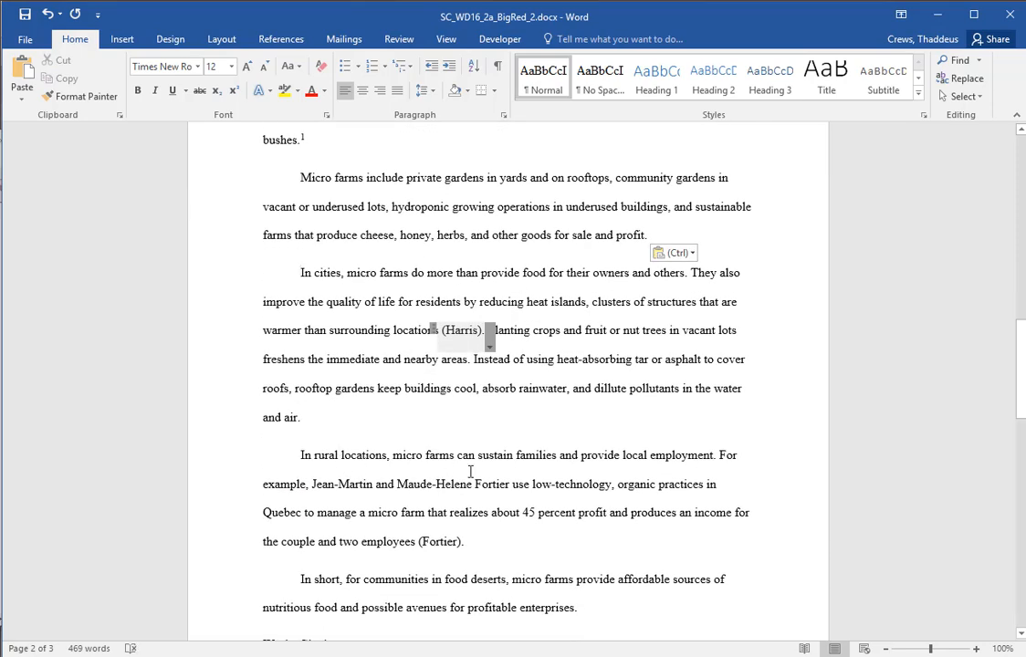
click(340, 454)
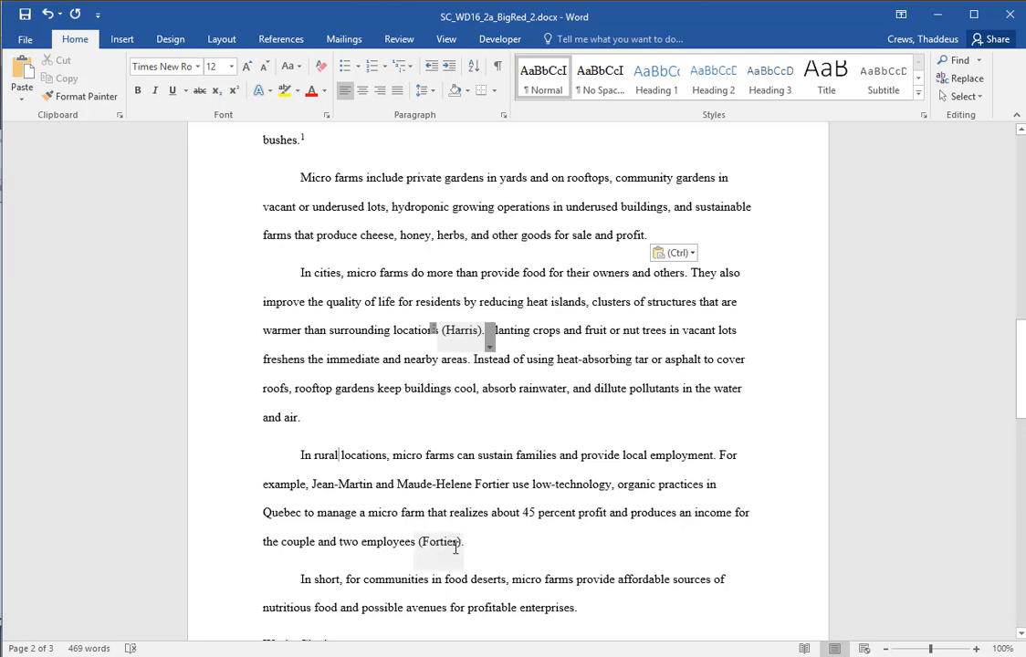
click(456, 546)
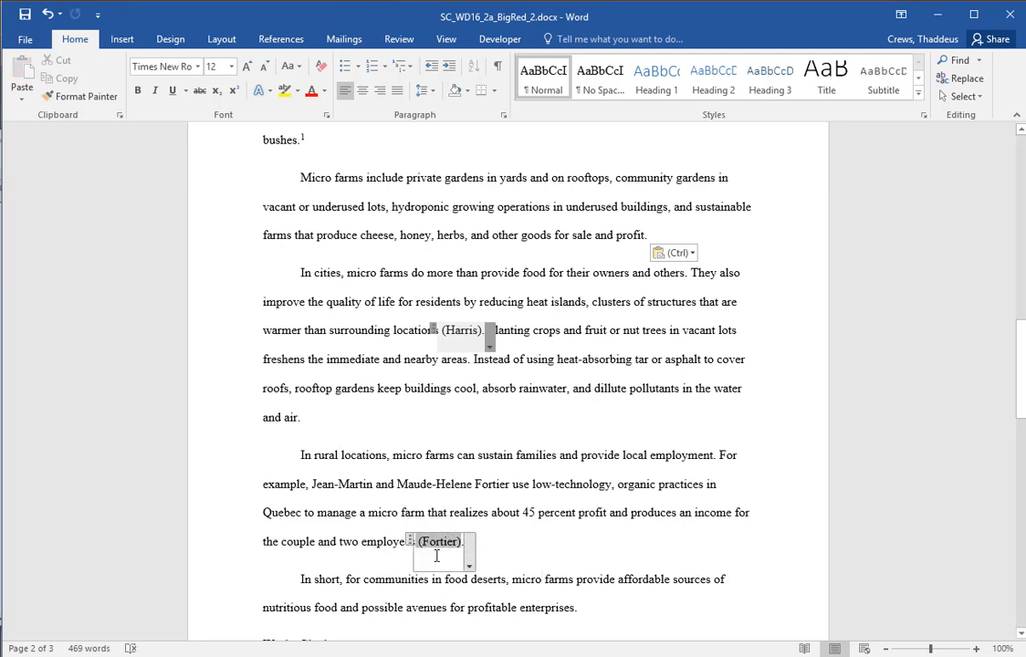
click(470, 566)
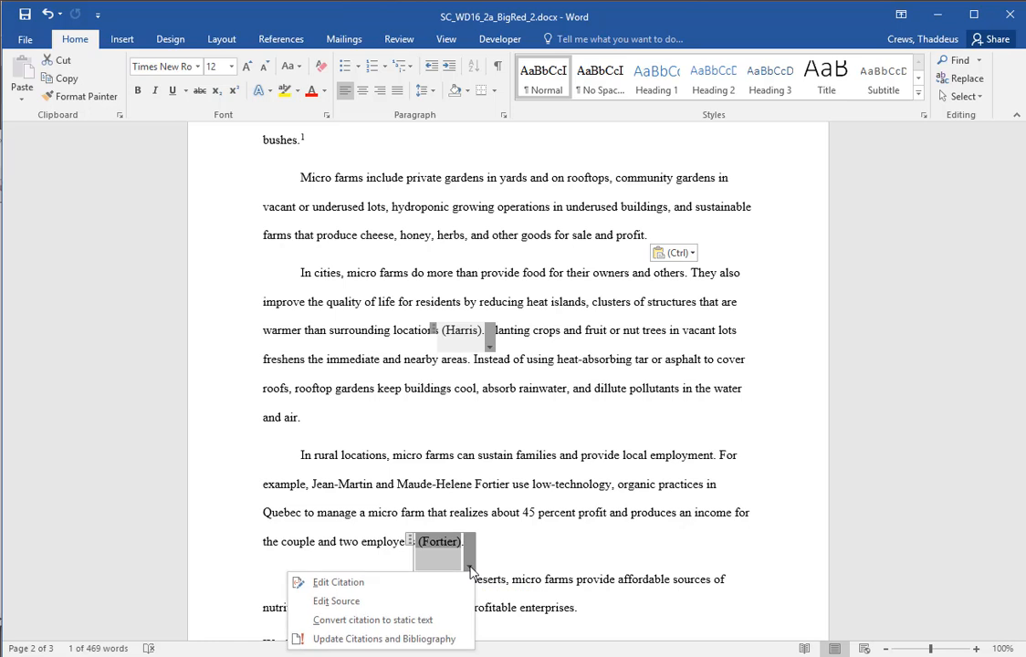
click(339, 582)
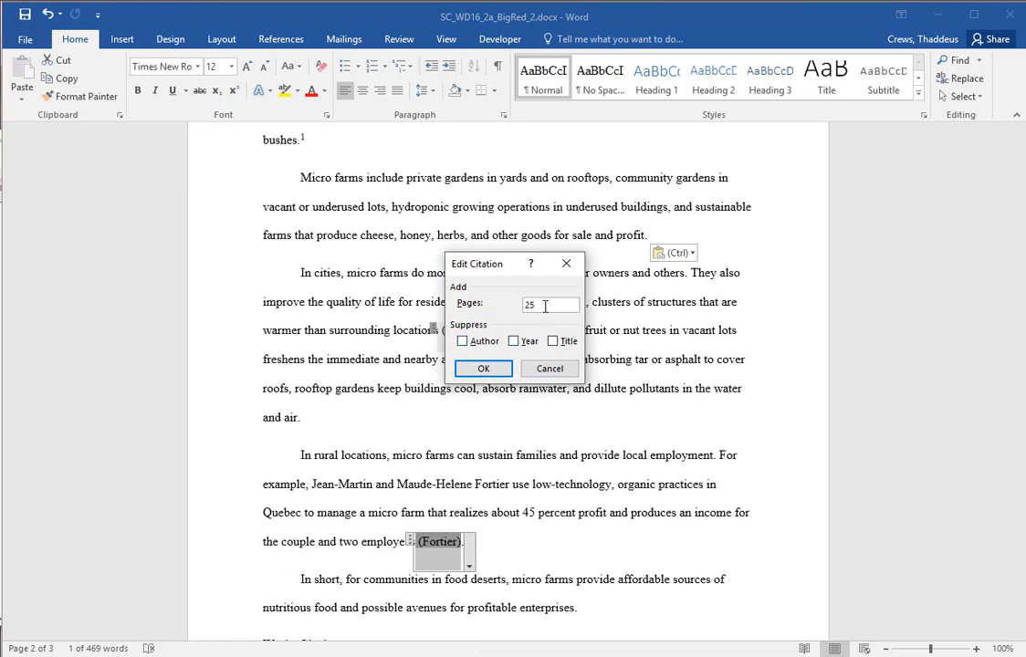
click(484, 369)
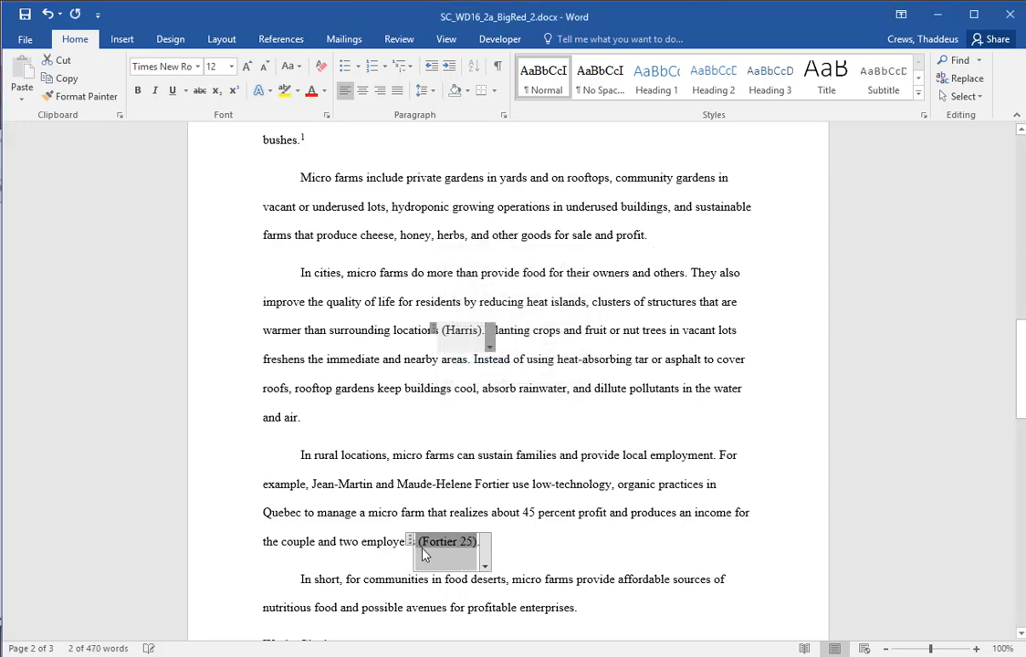
Switch to the instructions document and read project step 16 about modifying the "Works Cited" paragraph.
key(alt+Tab)
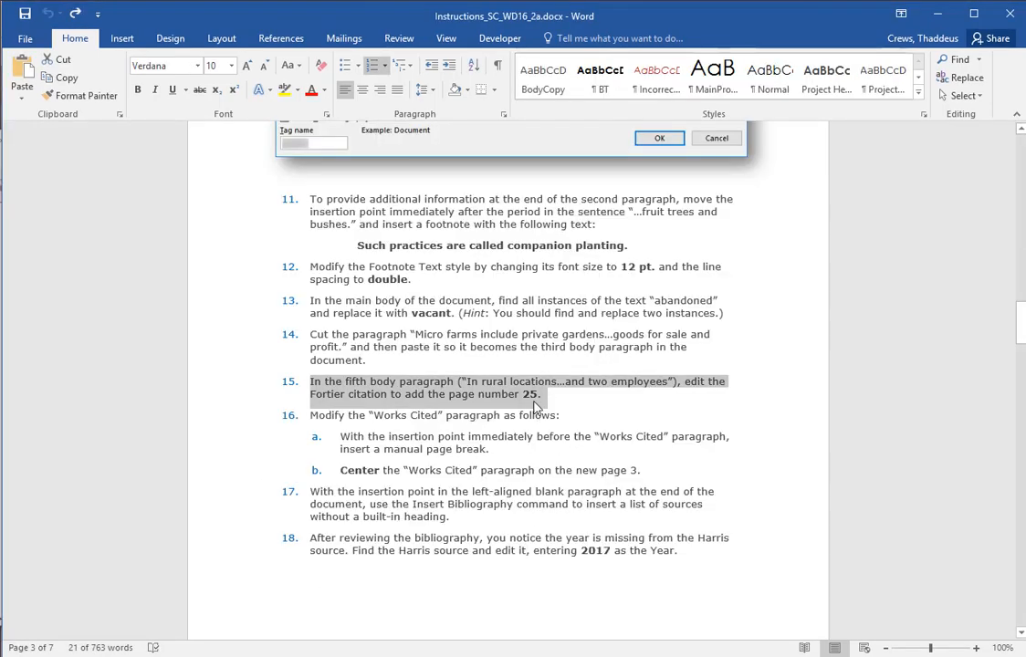
drag(391, 394, 532, 394)
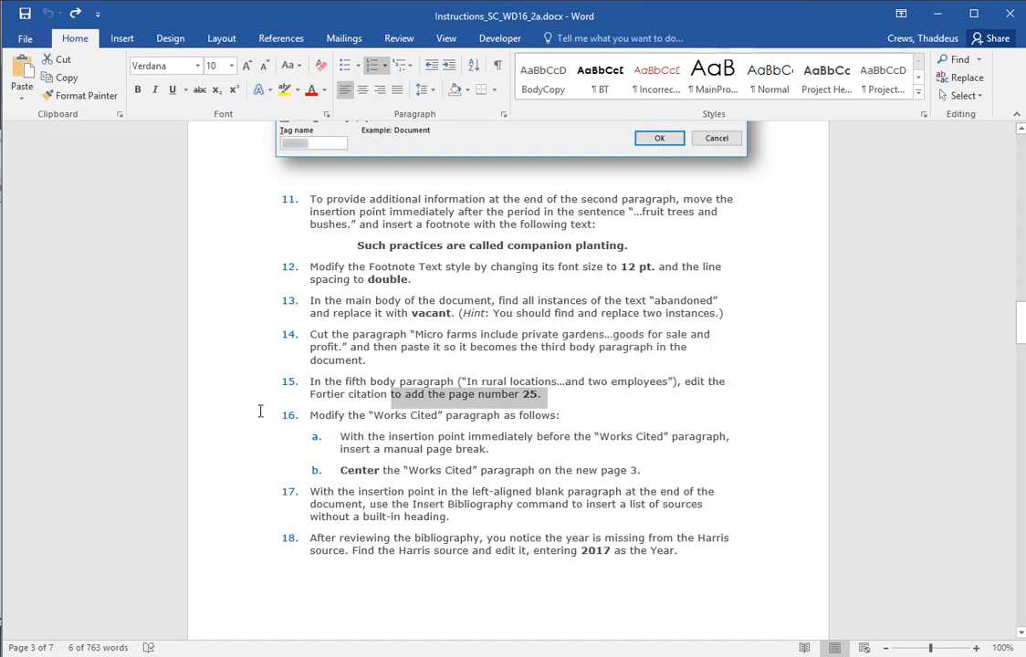
drag(195, 415, 218, 482)
scroll(624, 470, down, 3)
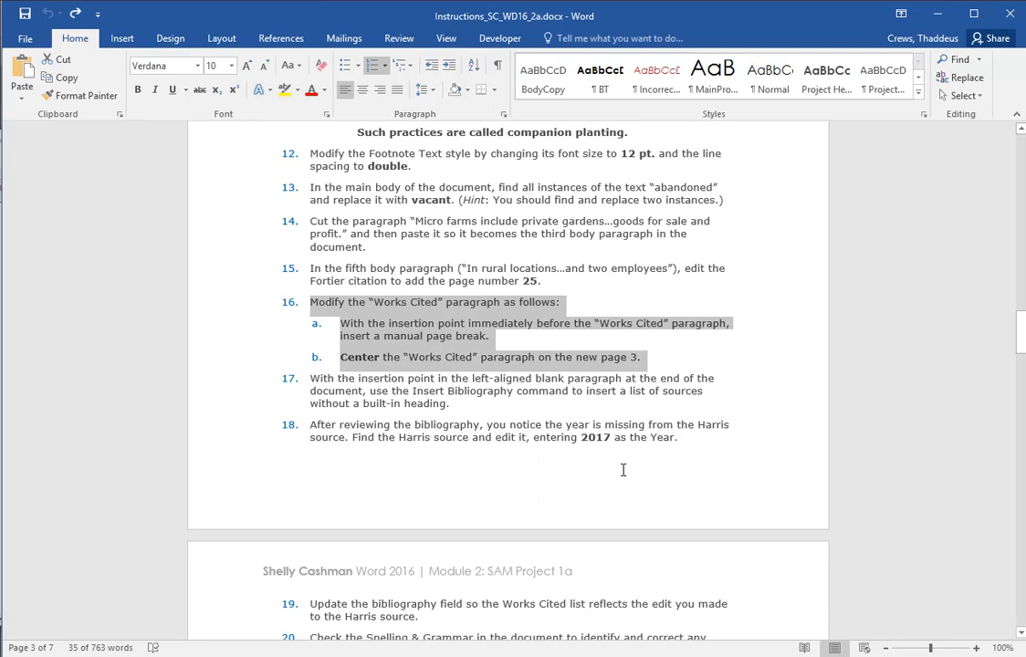
click(464, 325)
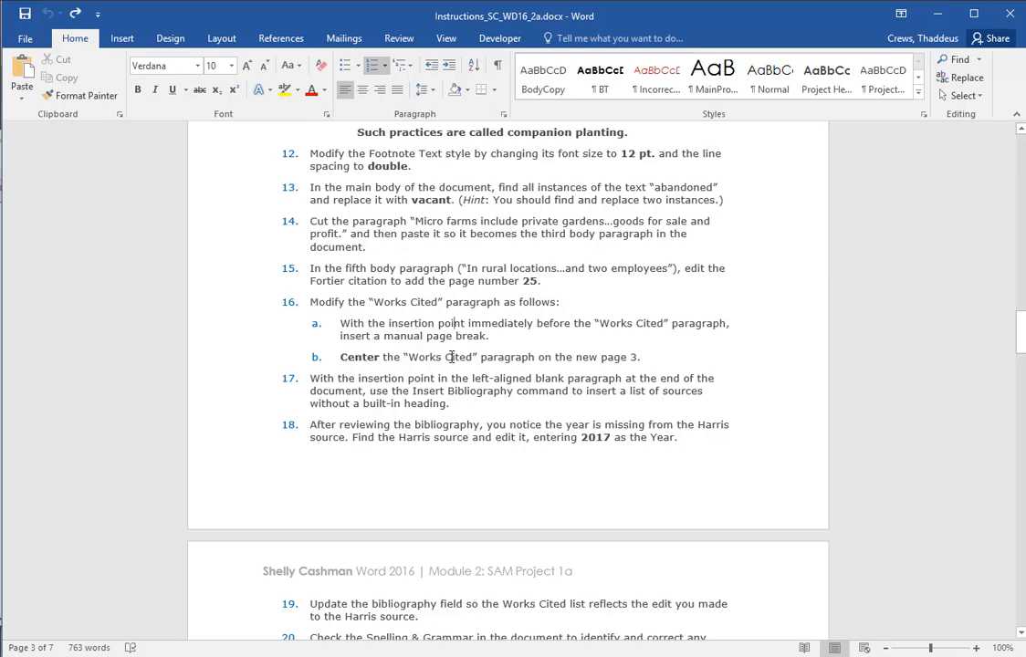
In the paper, insert a manual page break immediately before "Works Cited" and center that paragraph on the new page.
key(alt+Tab)
scroll(475, 417, down, 7)
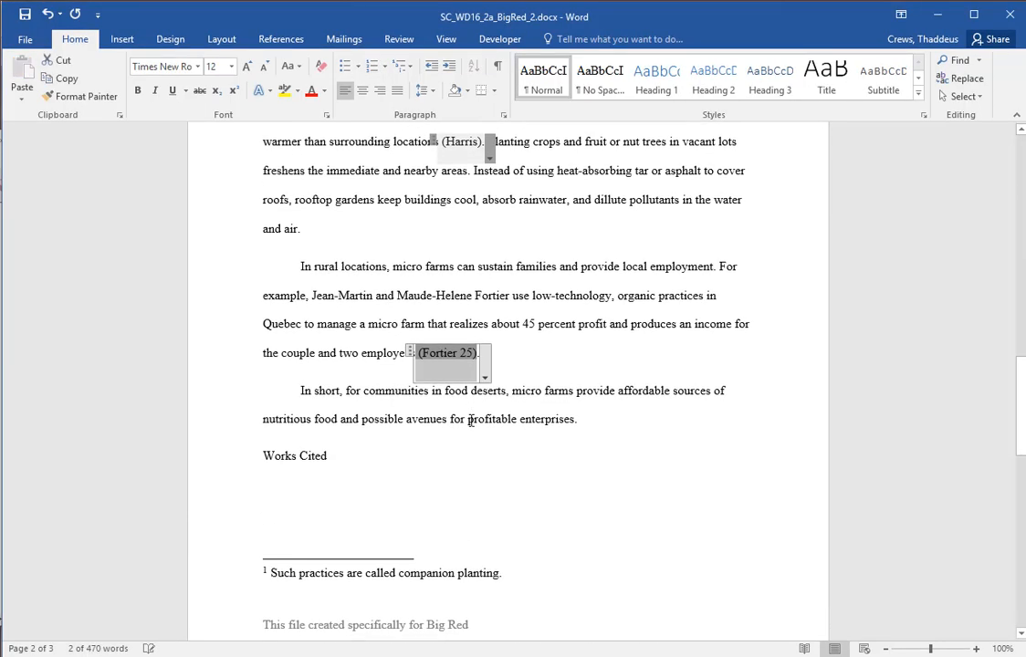
click(269, 308)
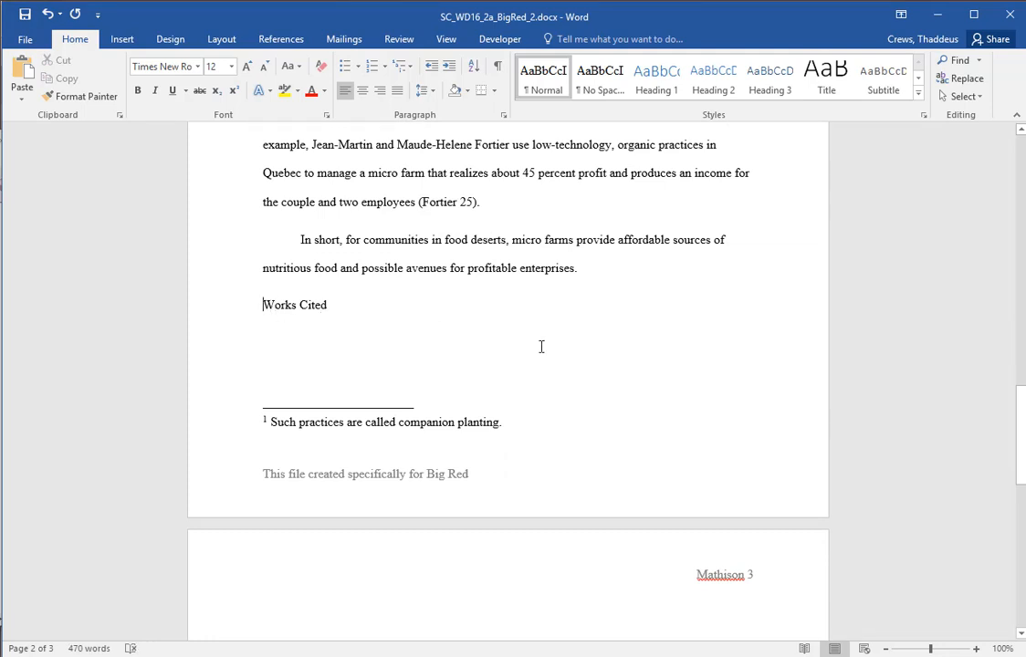
click(122, 41)
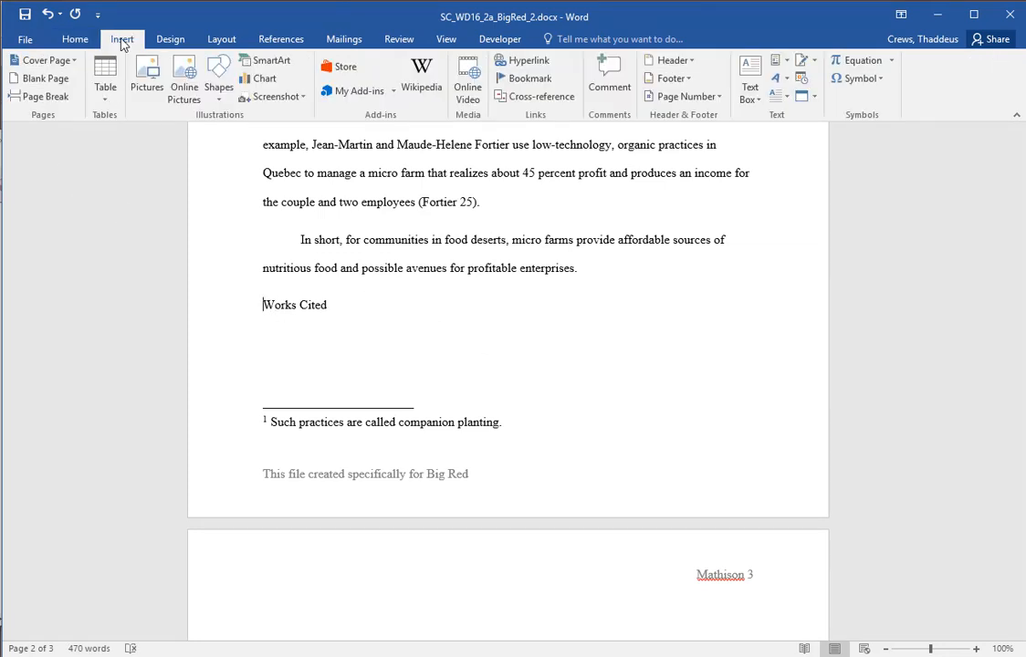
click(46, 97)
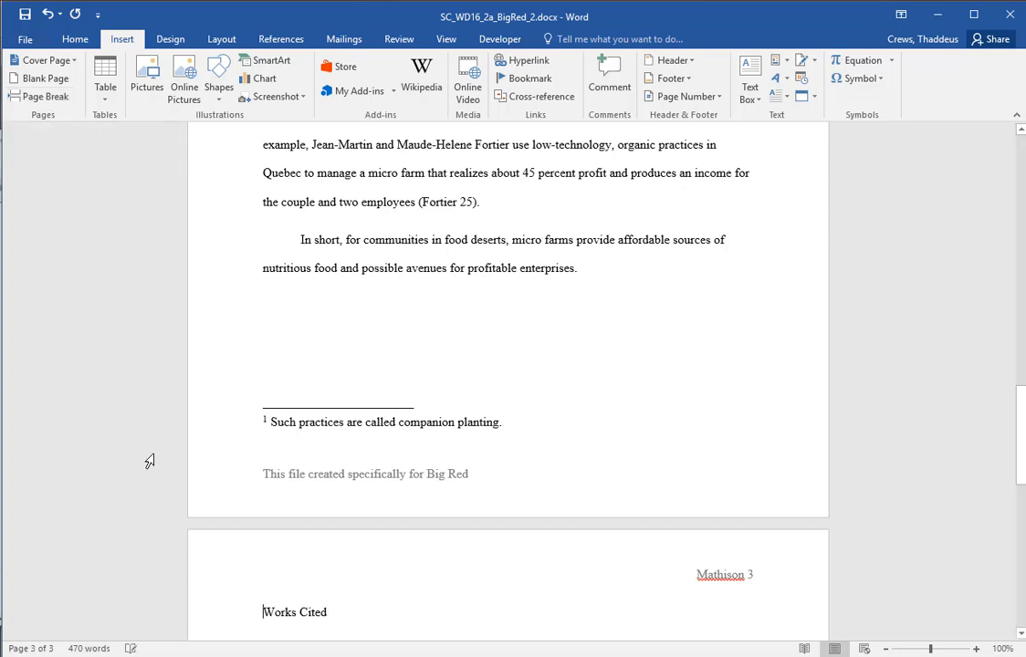
click(75, 39)
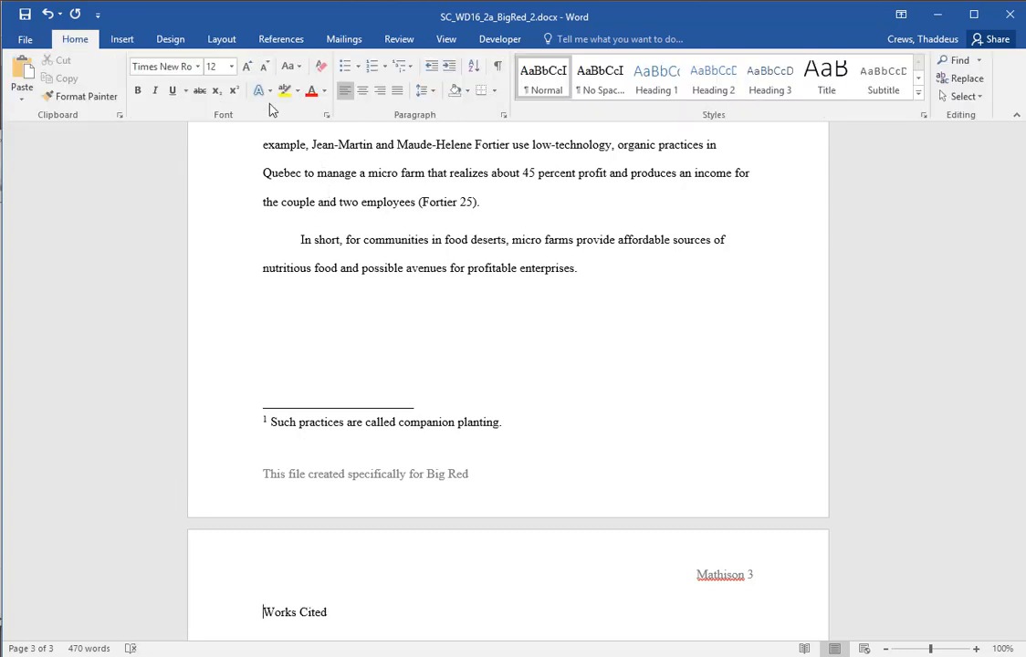
click(362, 91)
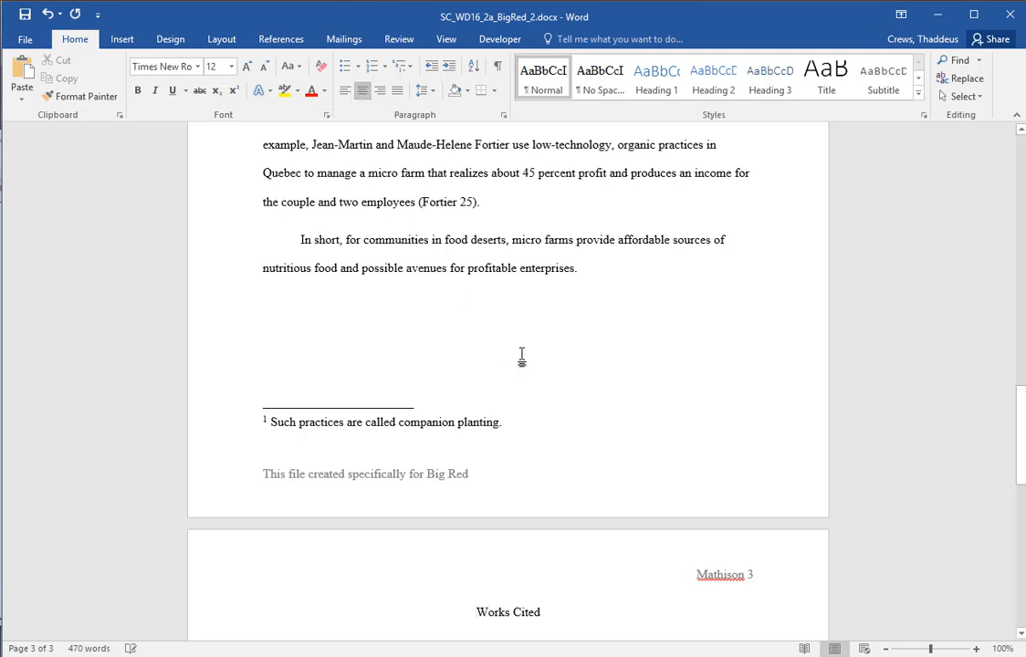
Check project step 17 in the instructions document and delete the extra blank paragraph below "Works Cited" in the paper.
key(alt+Tab)
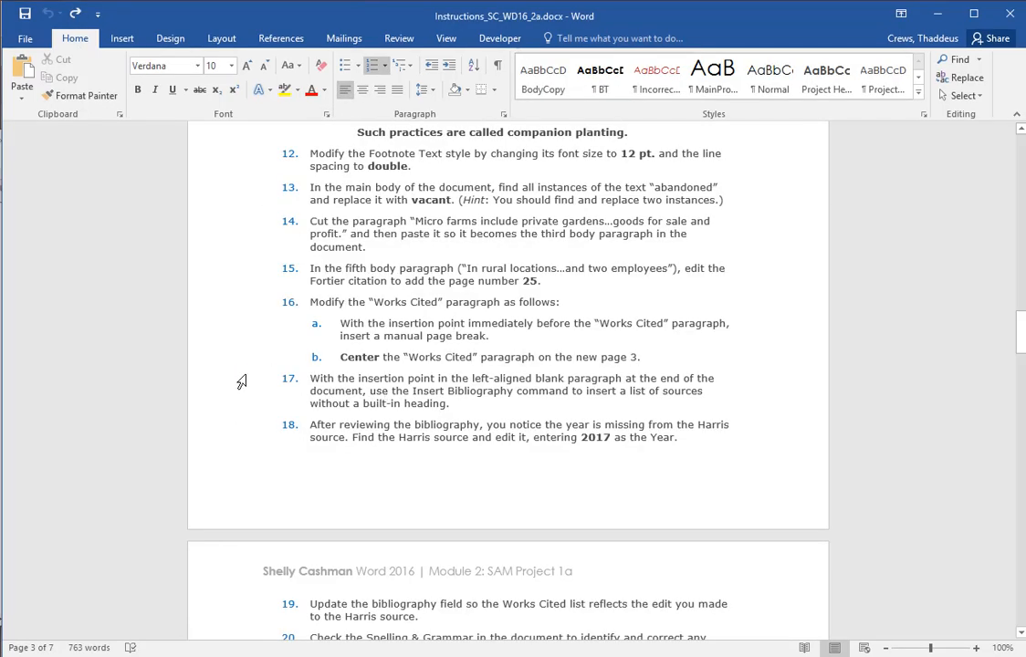
drag(241, 380, 227, 407)
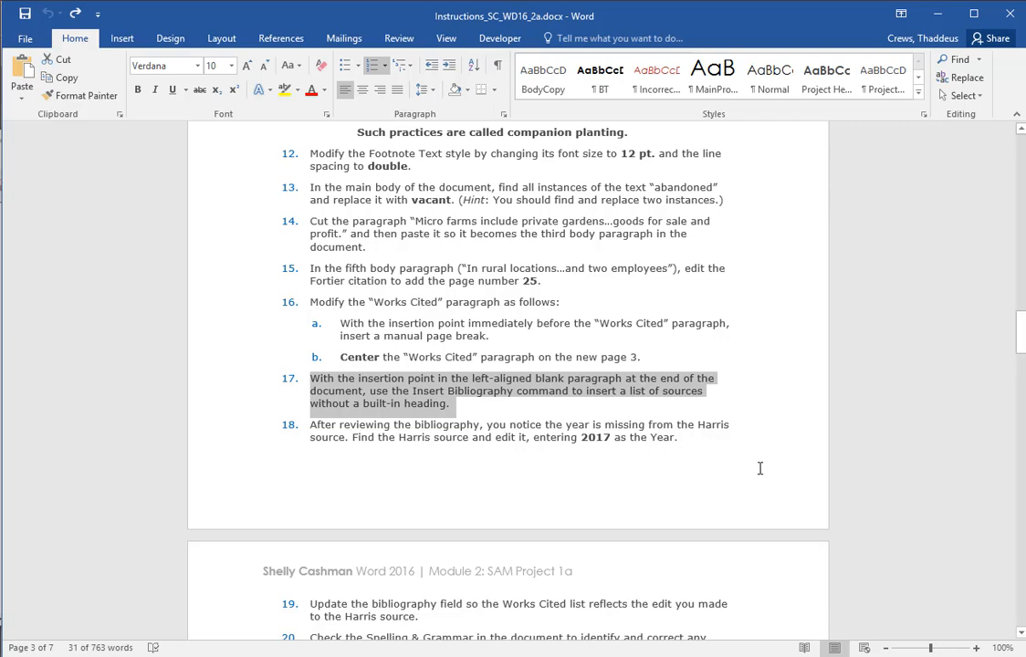
scroll(759, 468, down, 2)
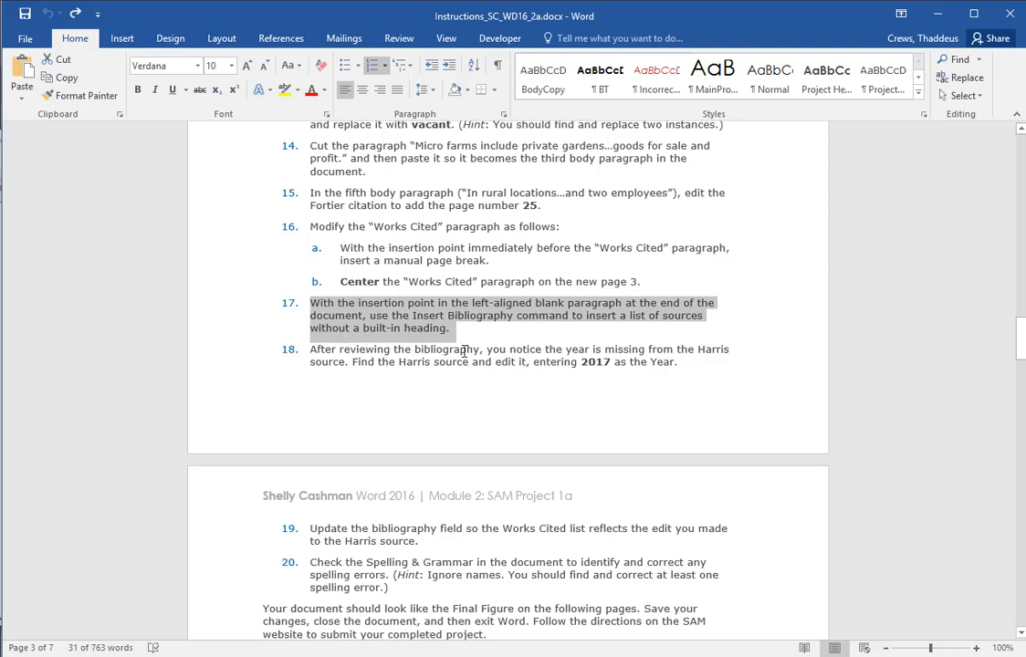
key(alt+Tab)
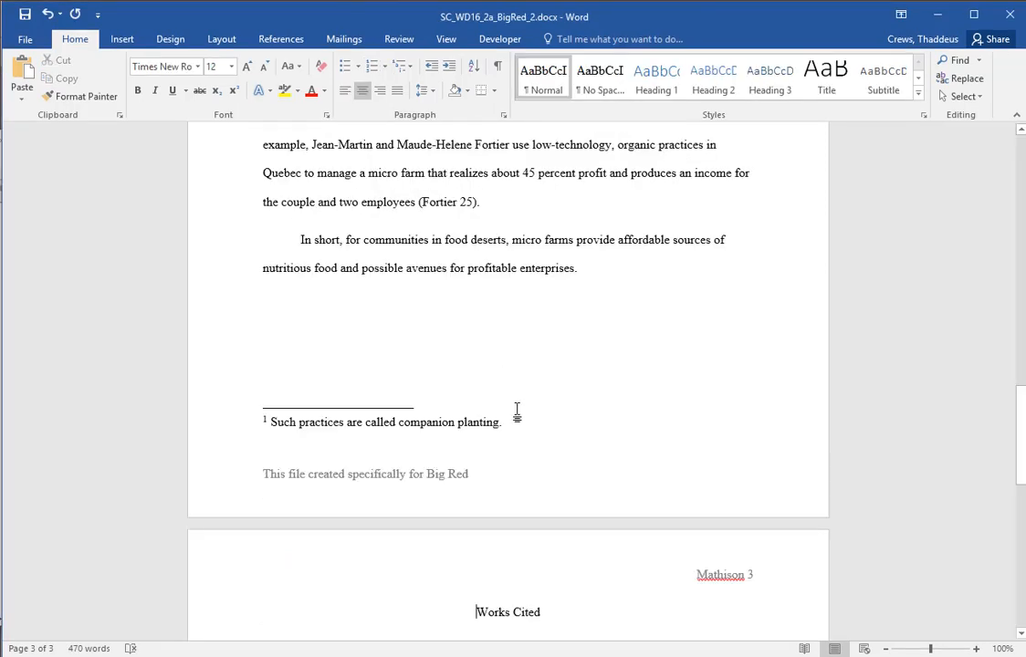
scroll(518, 414, down, 4)
click(525, 493)
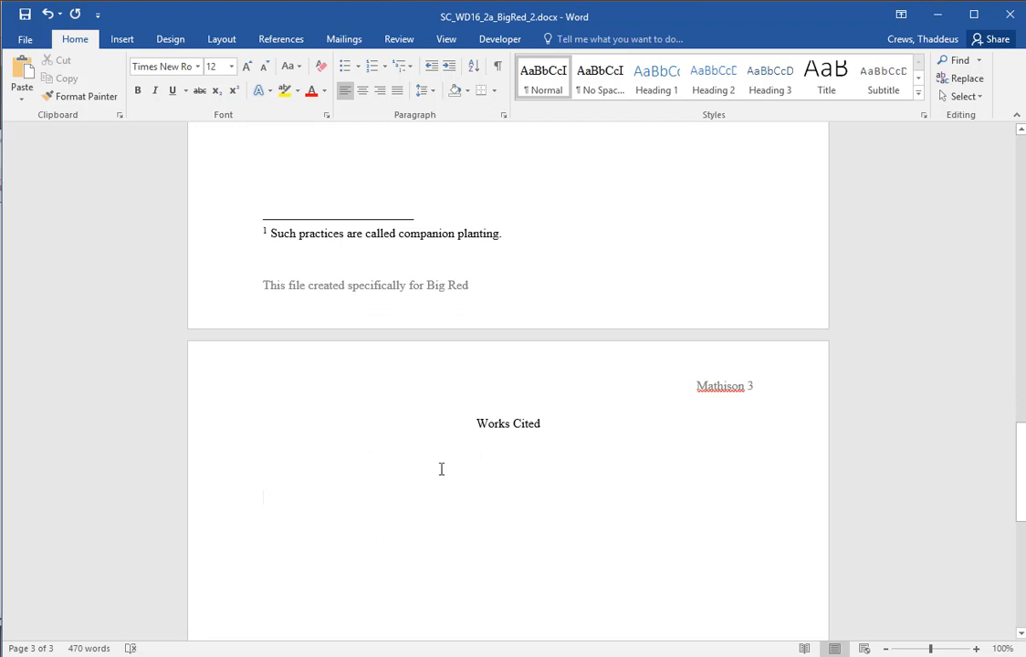
click(242, 463)
click(236, 466)
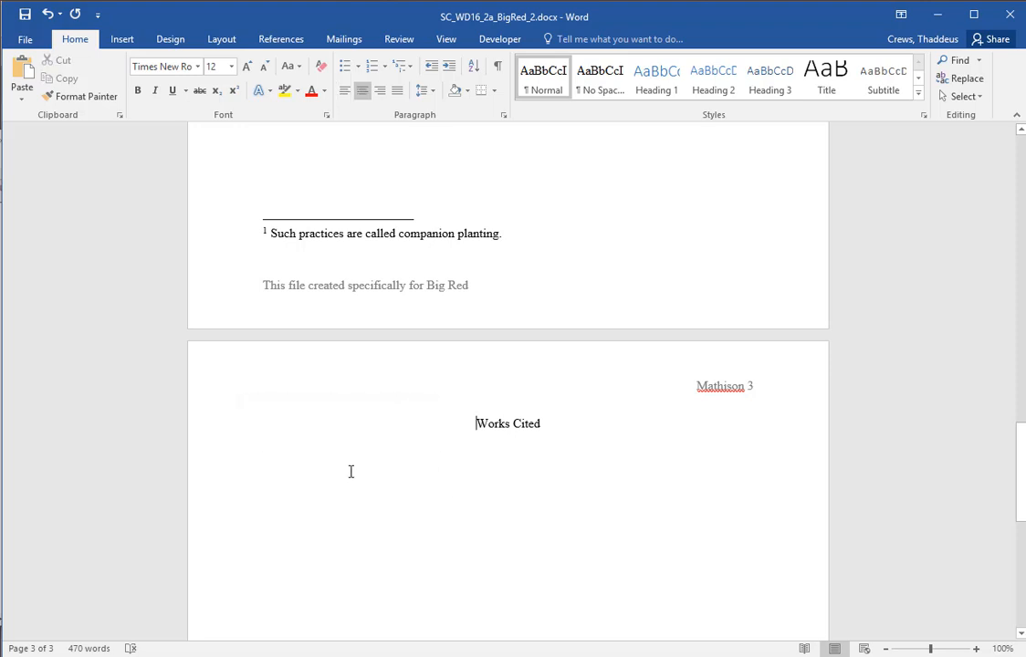
click(228, 510)
click(393, 549)
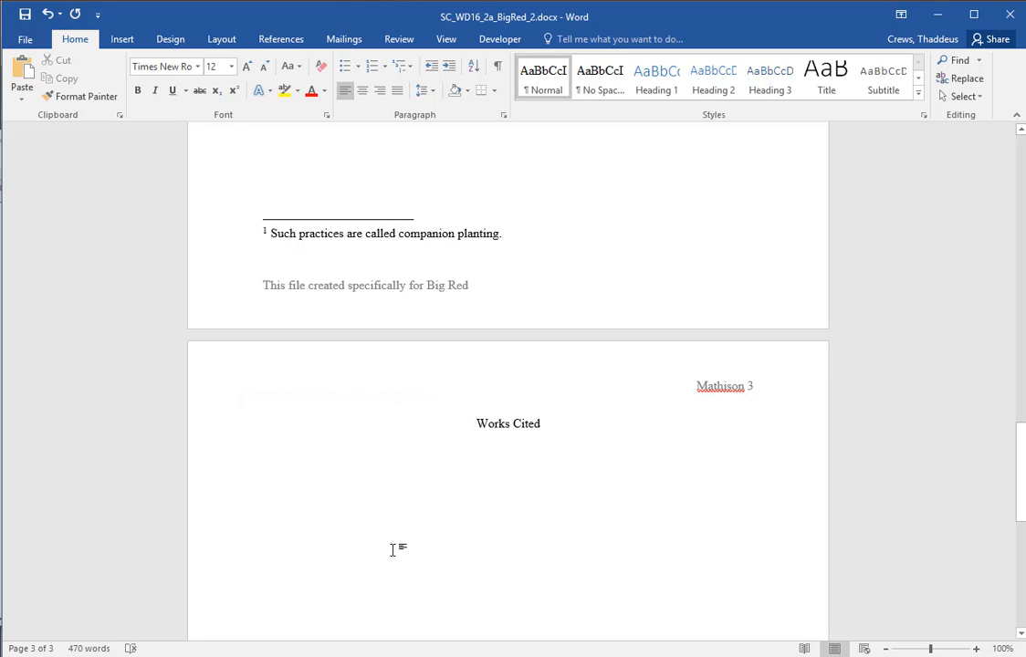
key(BackSpace)
Insert a bibliography without a built-in heading in the left-aligned blank paragraph below "Works Cited".
click(279, 42)
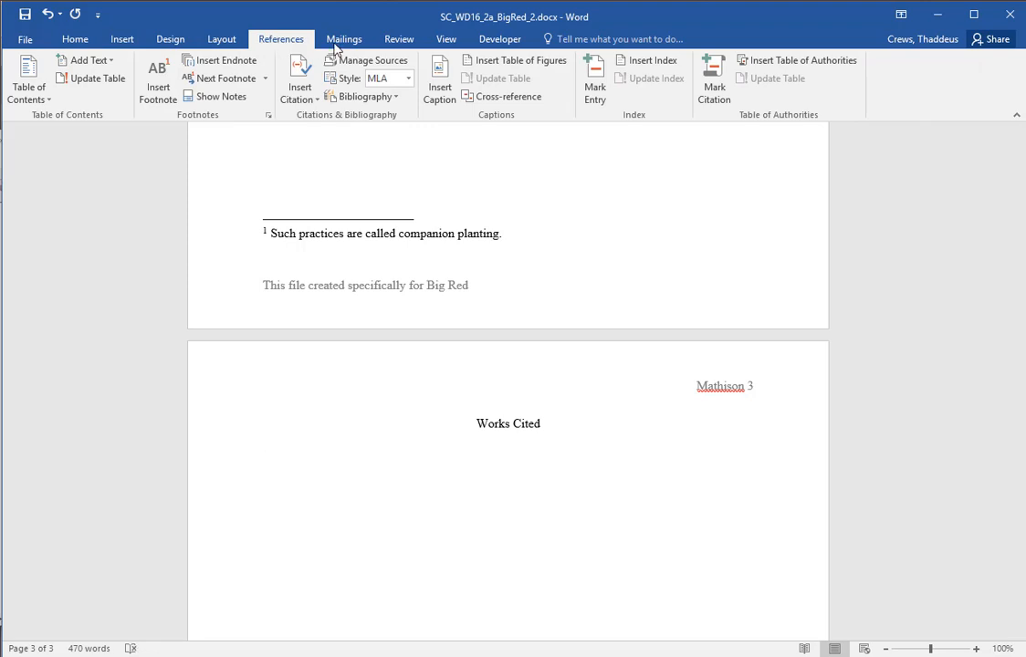
click(369, 97)
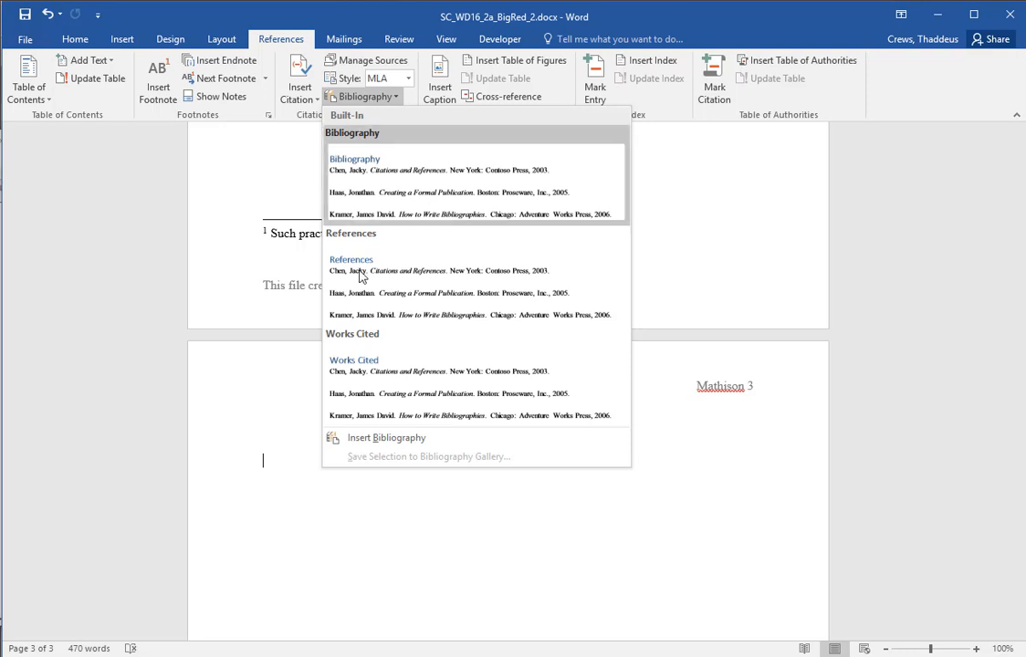
click(403, 442)
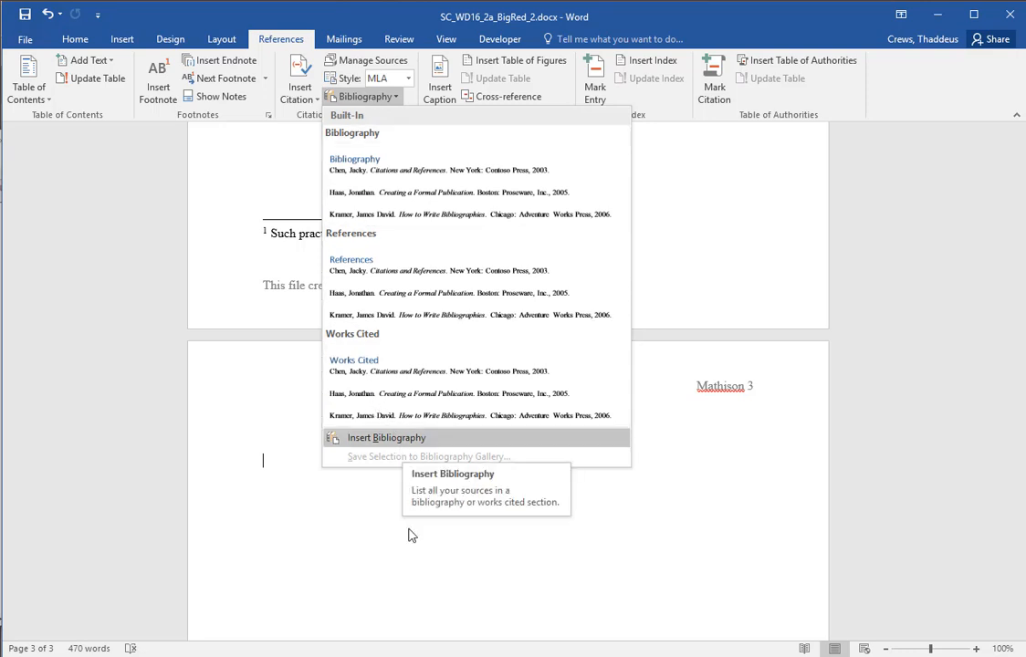
click(287, 461)
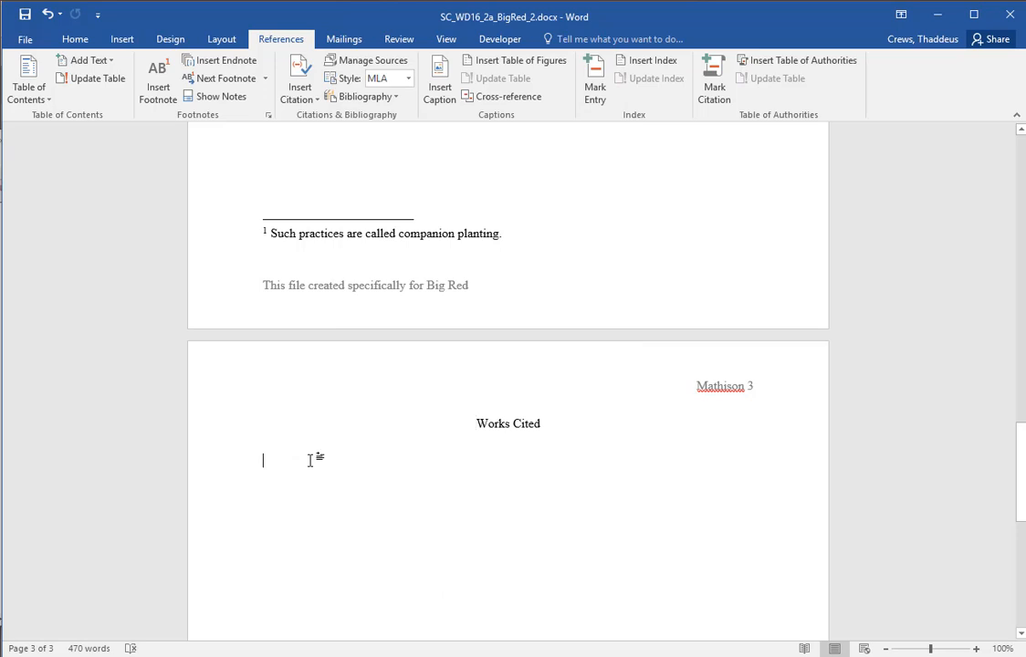
click(351, 96)
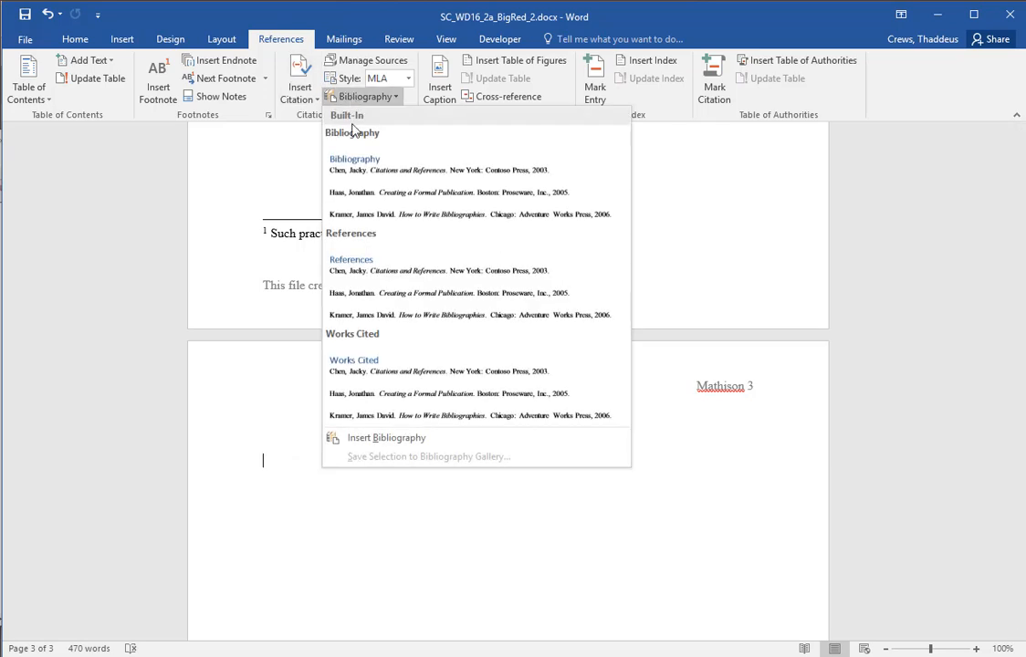
click(382, 440)
scroll(541, 571, down, 5)
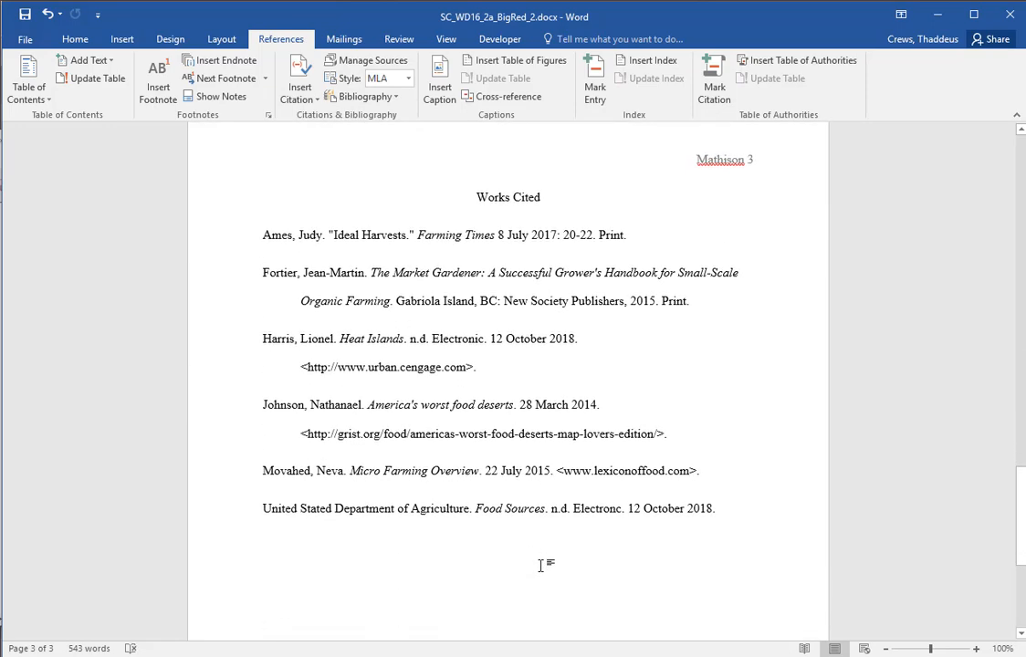
Read project step 18 in the instructions document about the missing source year, and return to the paper.
key(alt+Tab)
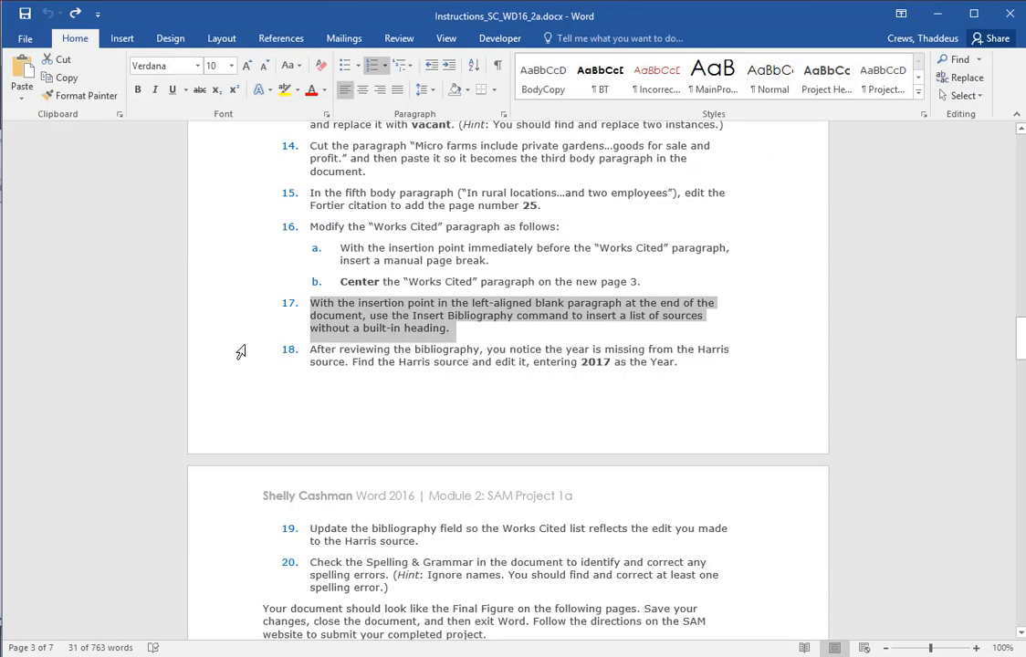
click(230, 352)
drag(230, 351, 229, 379)
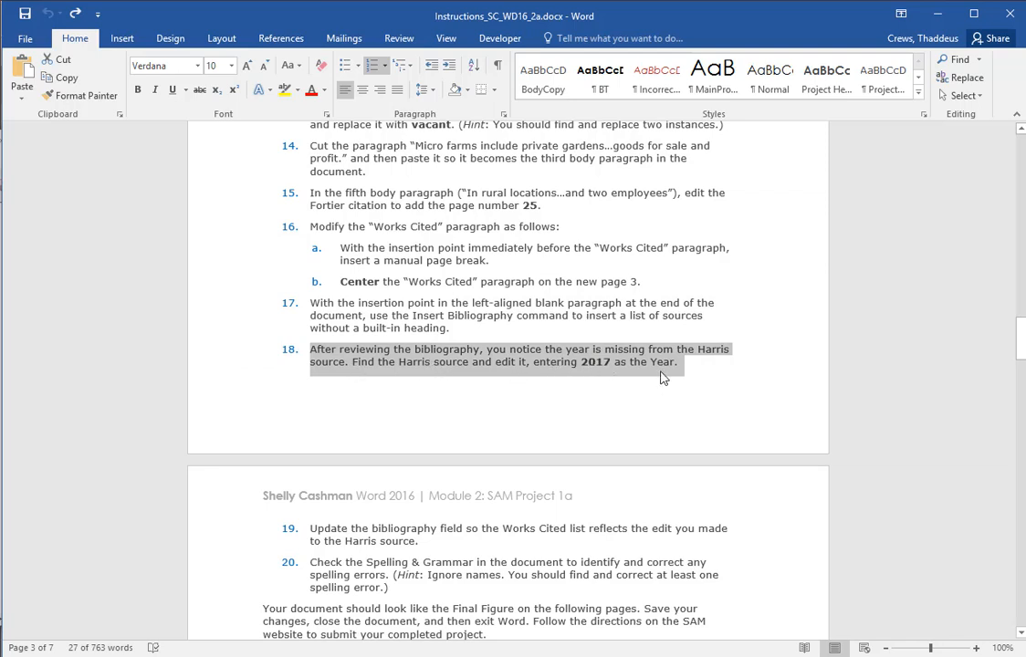
key(alt+Tab)
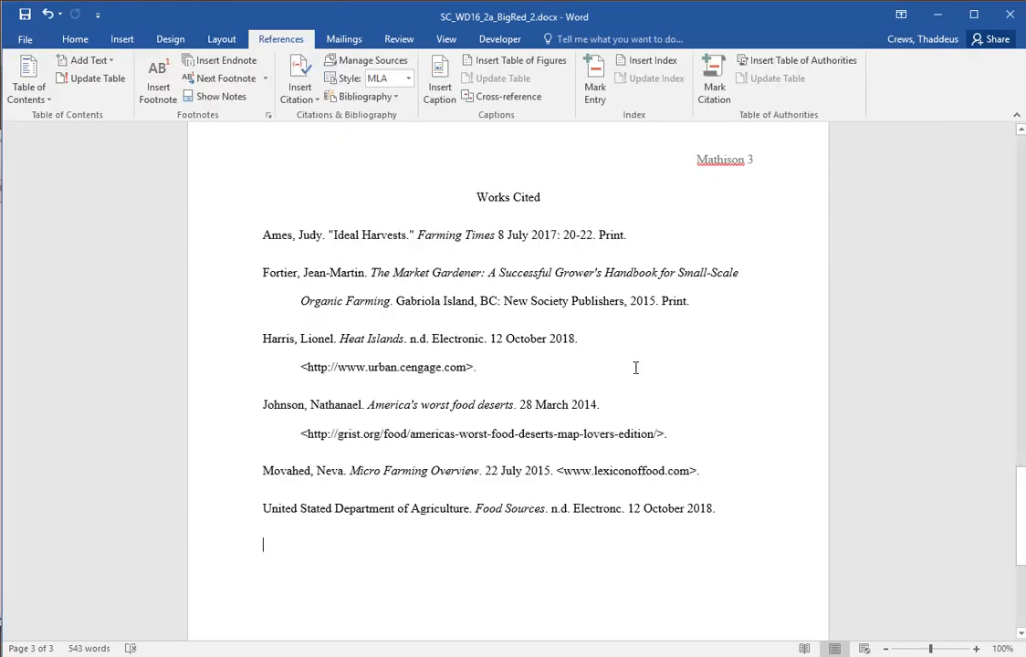
Edit the "Heat Islands" web site source in the current source list, setting its Year to 2017.
click(358, 62)
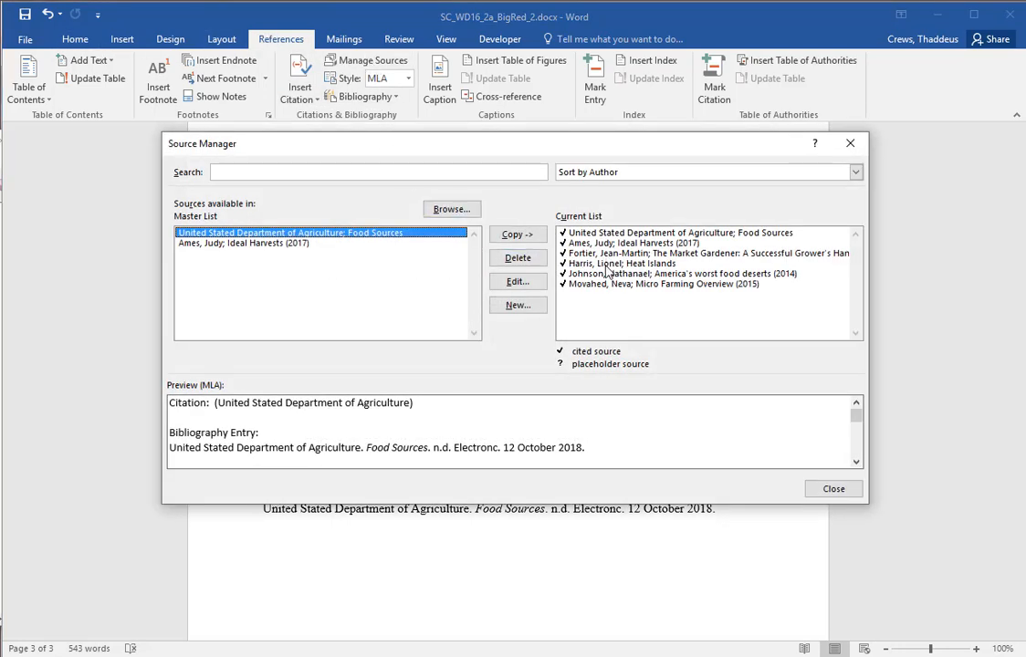
click(589, 263)
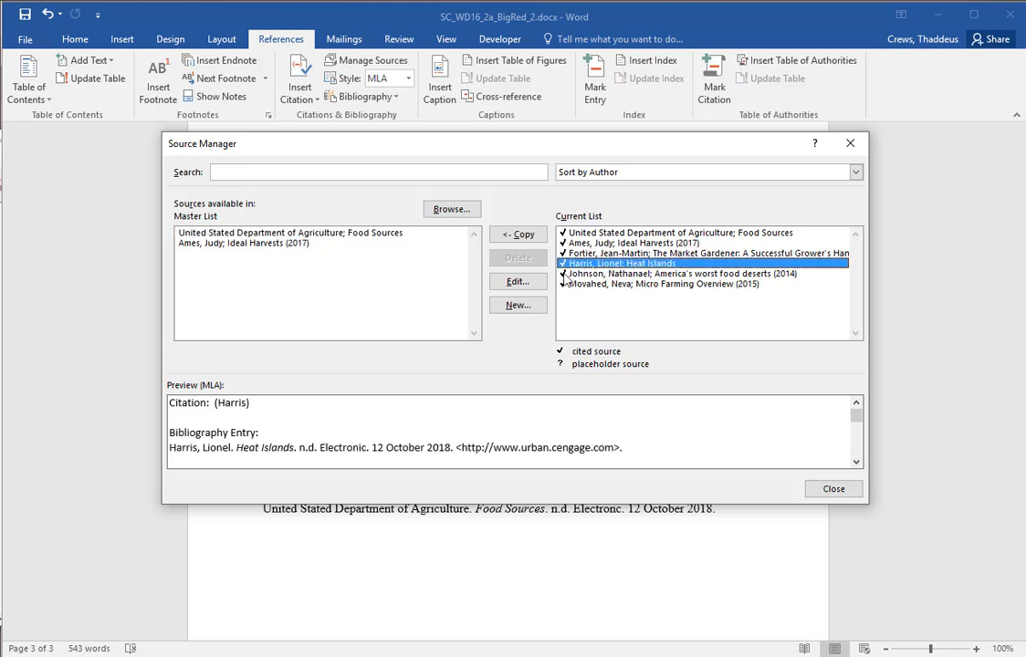
click(517, 282)
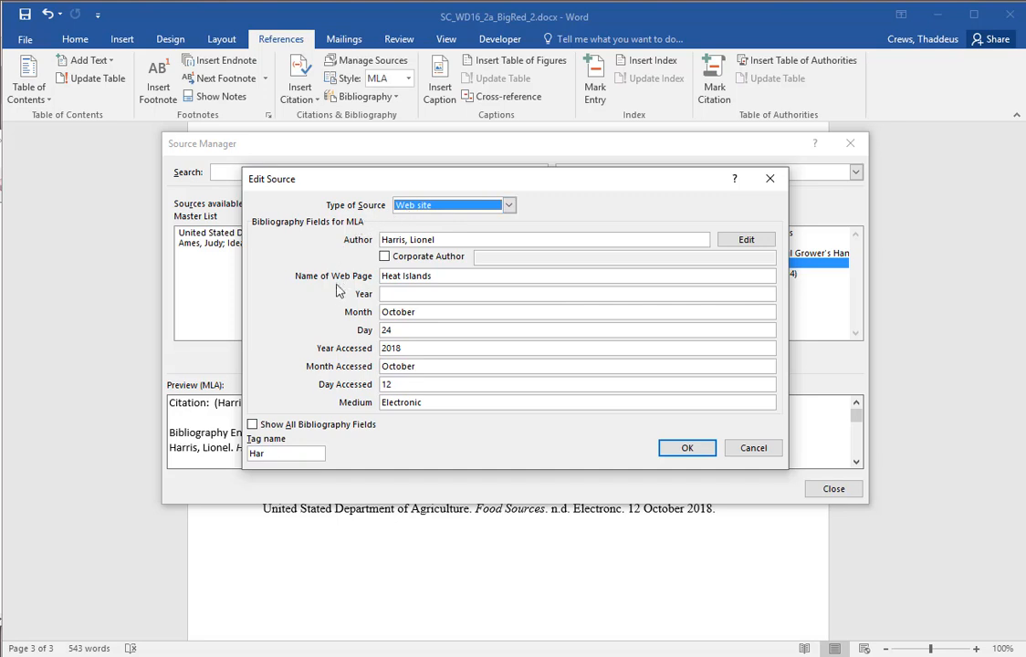
click(398, 293)
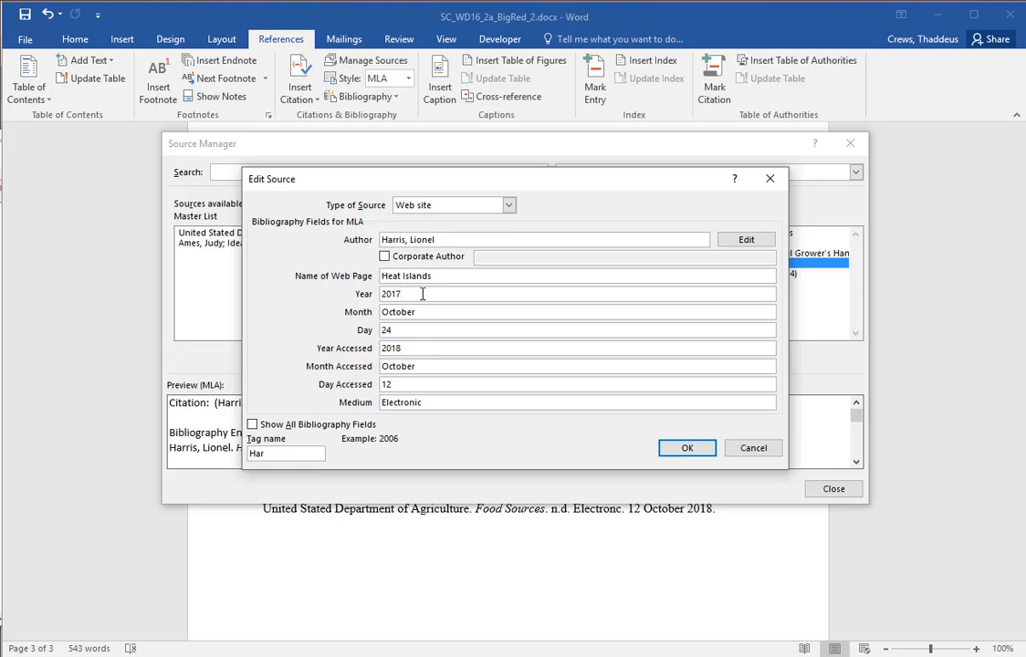
click(691, 457)
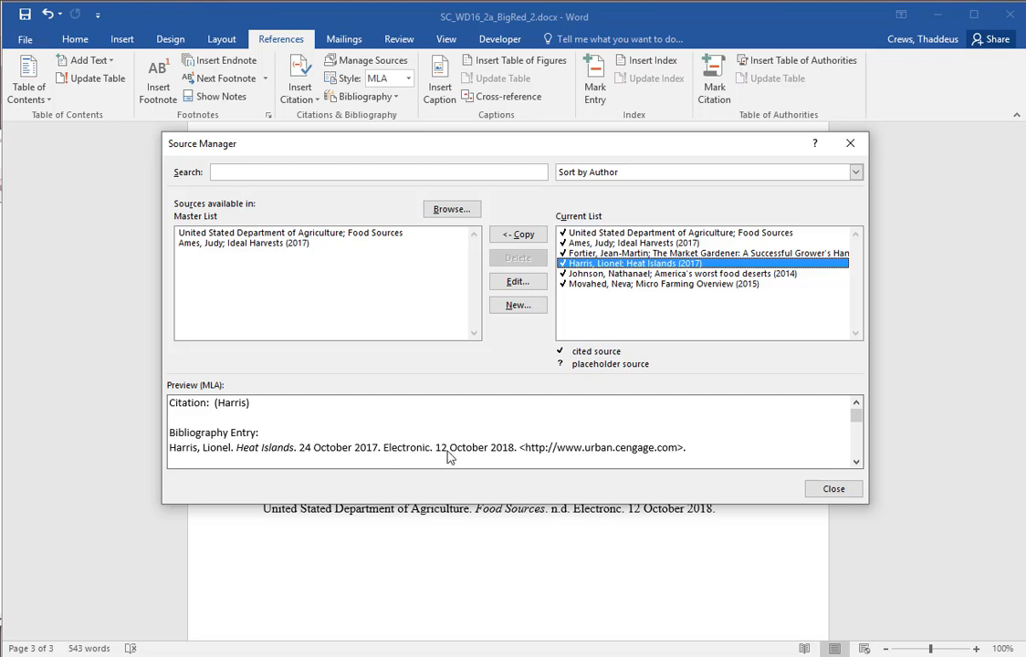
click(834, 489)
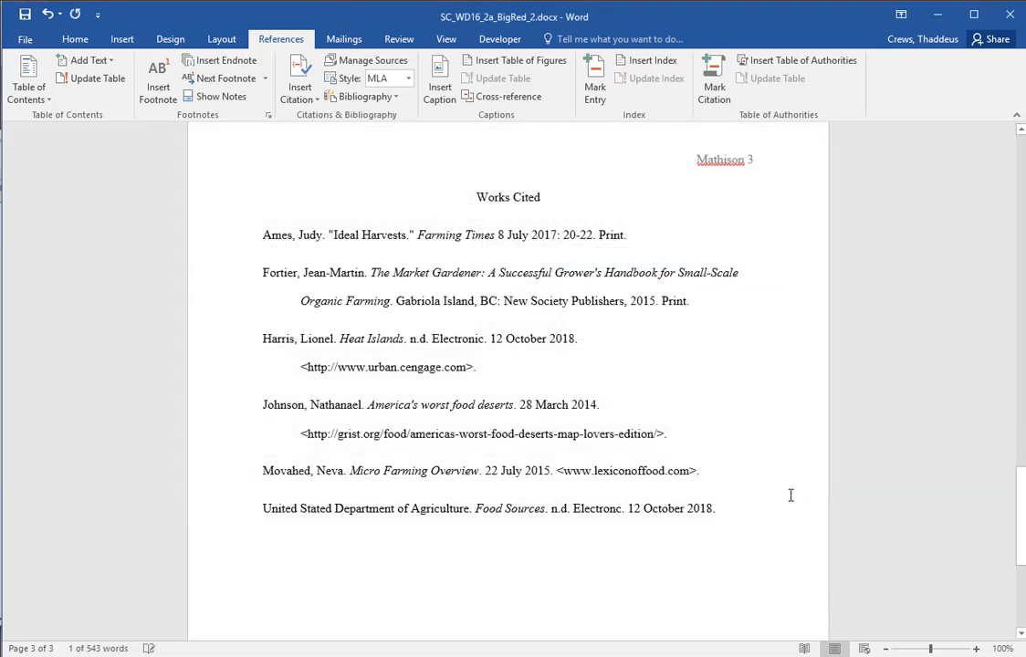
click(211, 344)
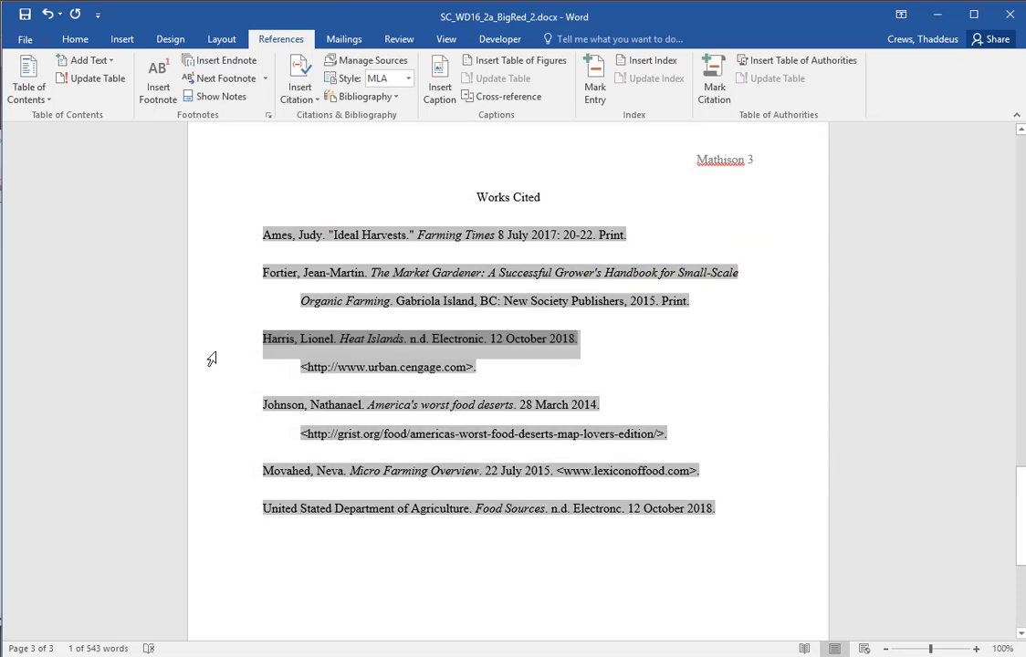
click(504, 363)
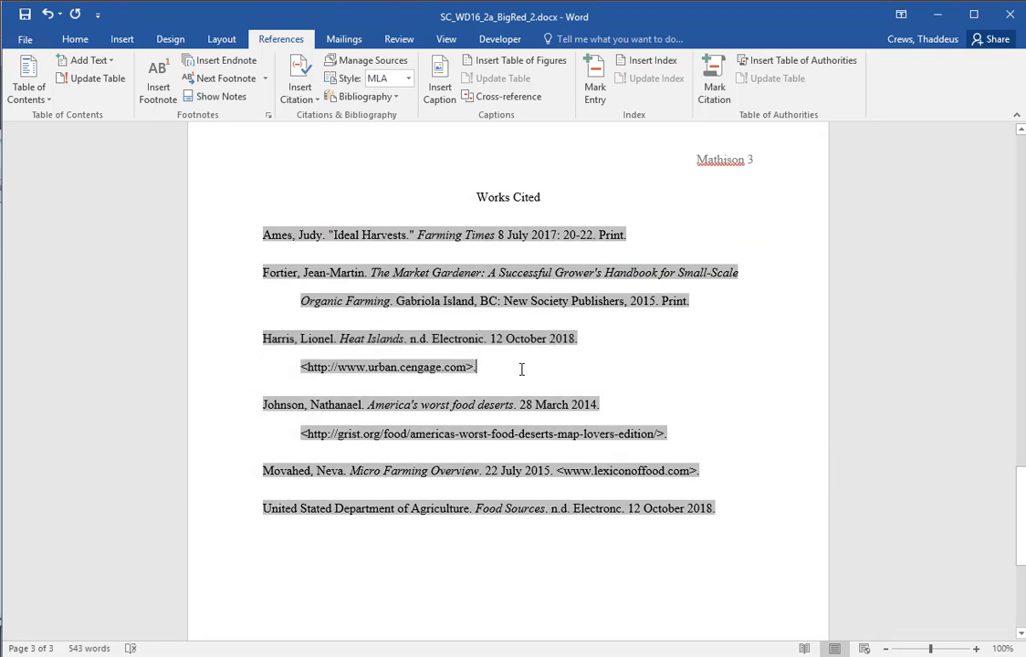
Read project step 19 in the instructions document about updating the bibliography field, and return to the paper.
key(alt+Tab)
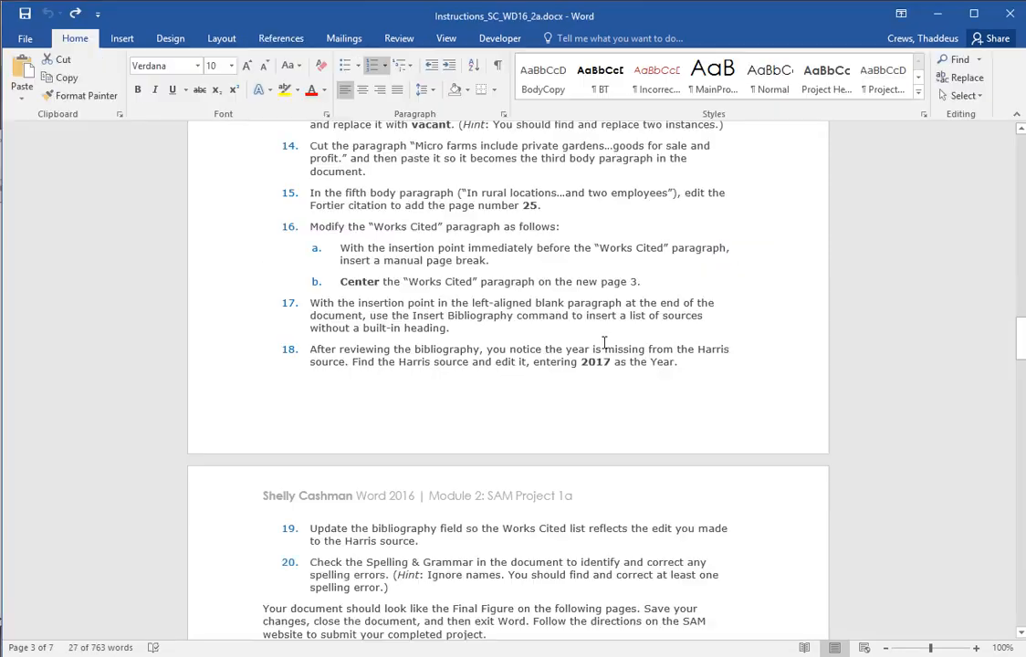
click(222, 538)
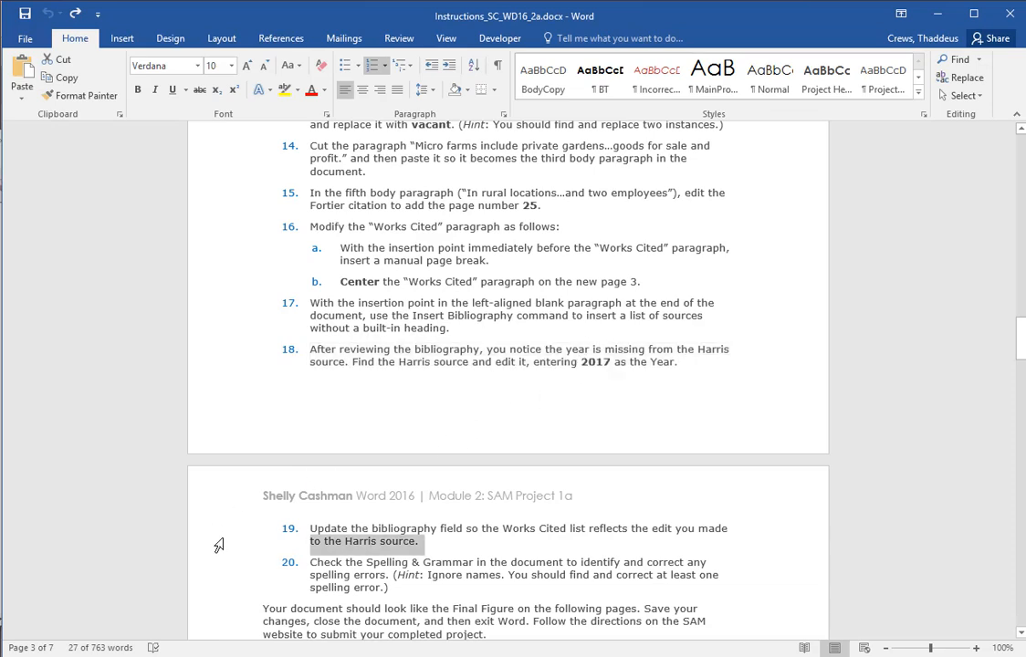
click(223, 518)
drag(220, 522, 224, 539)
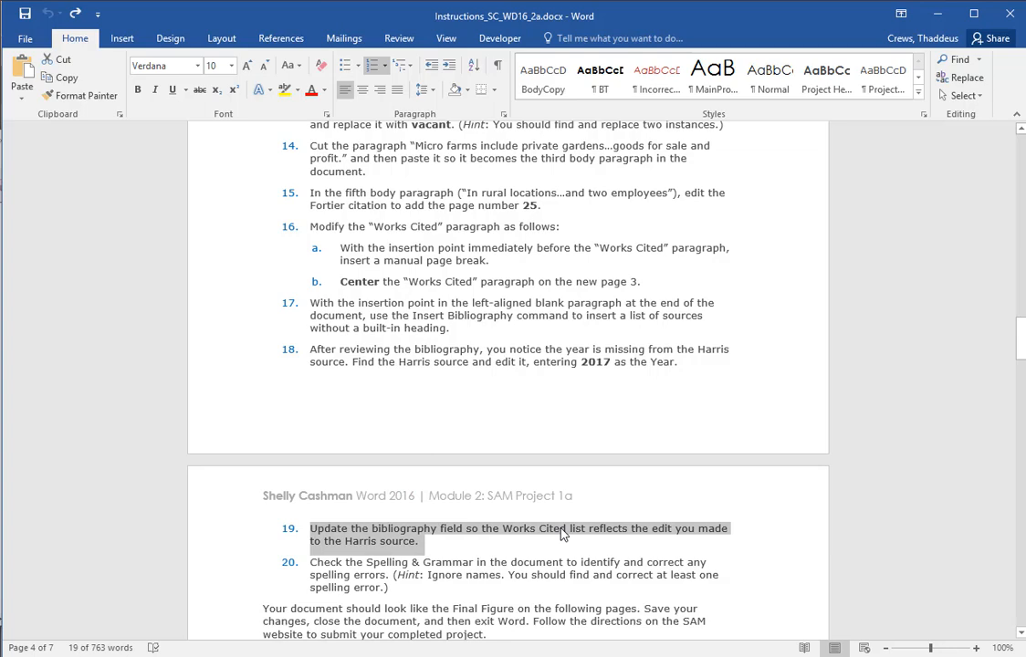
key(alt+Tab)
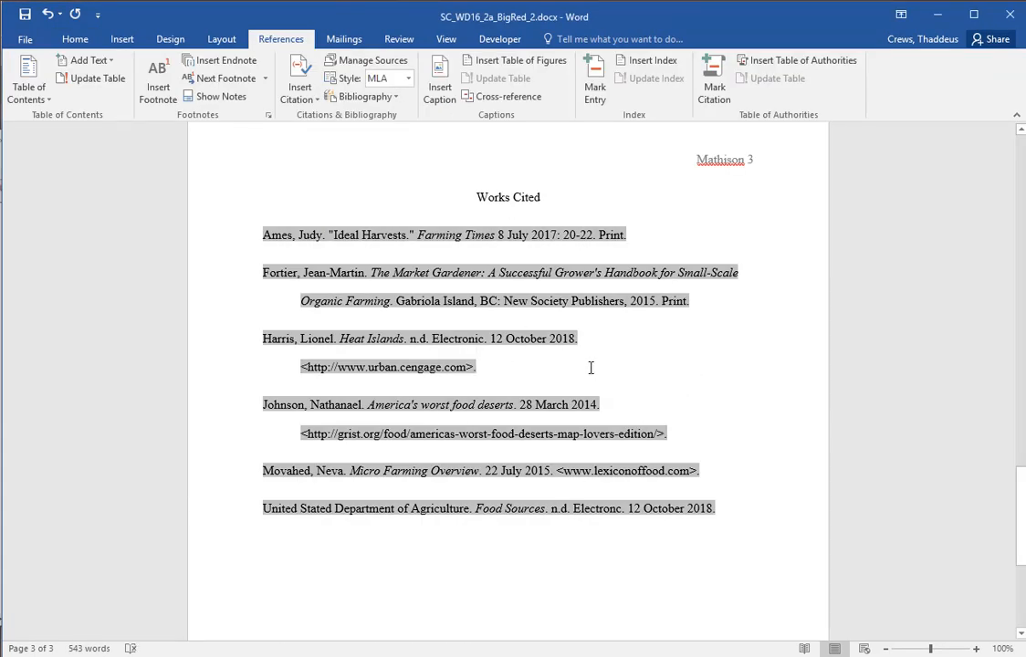
Update the bibliography field on the Works Cited page to reflect the edited "Heat Islands" source.
click(669, 566)
right_click(543, 336)
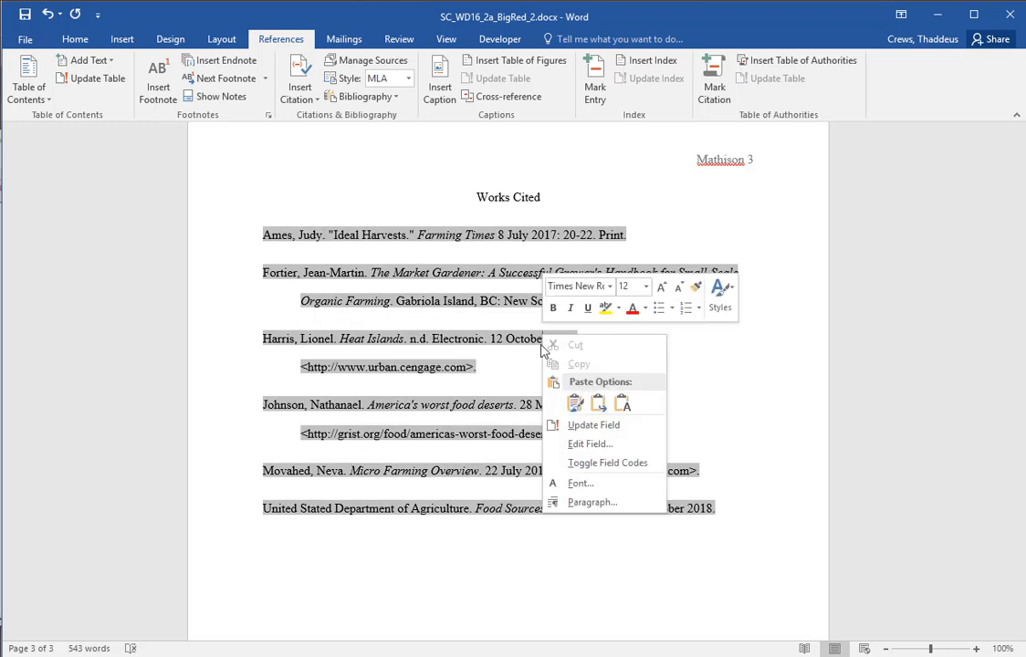
click(595, 426)
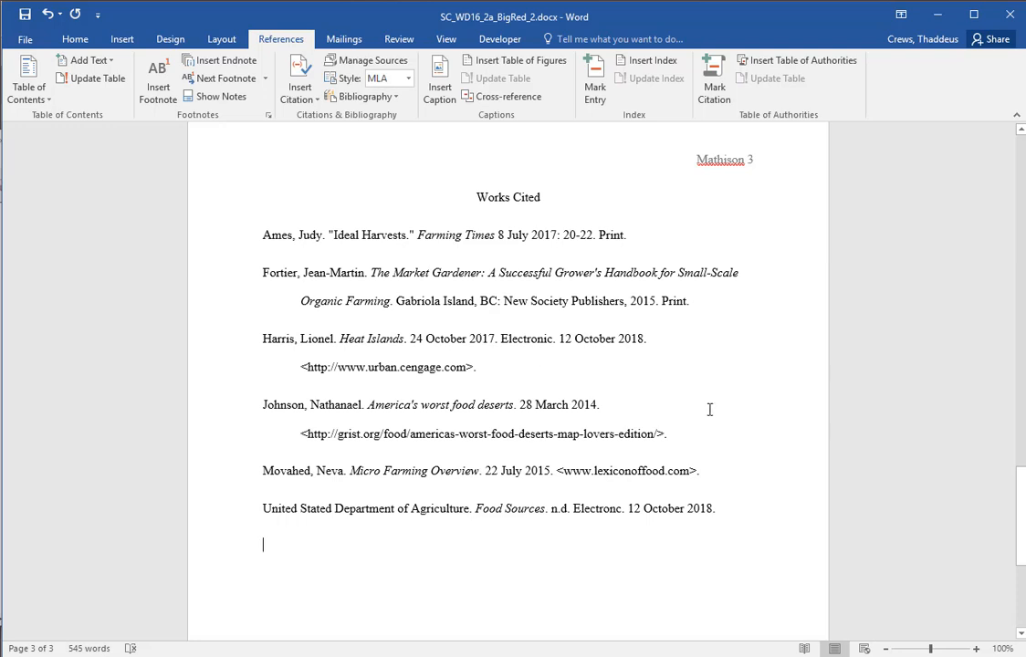
Read project step 20 in the instructions document about checking spelling and grammar, and return to the paper.
key(alt+Tab)
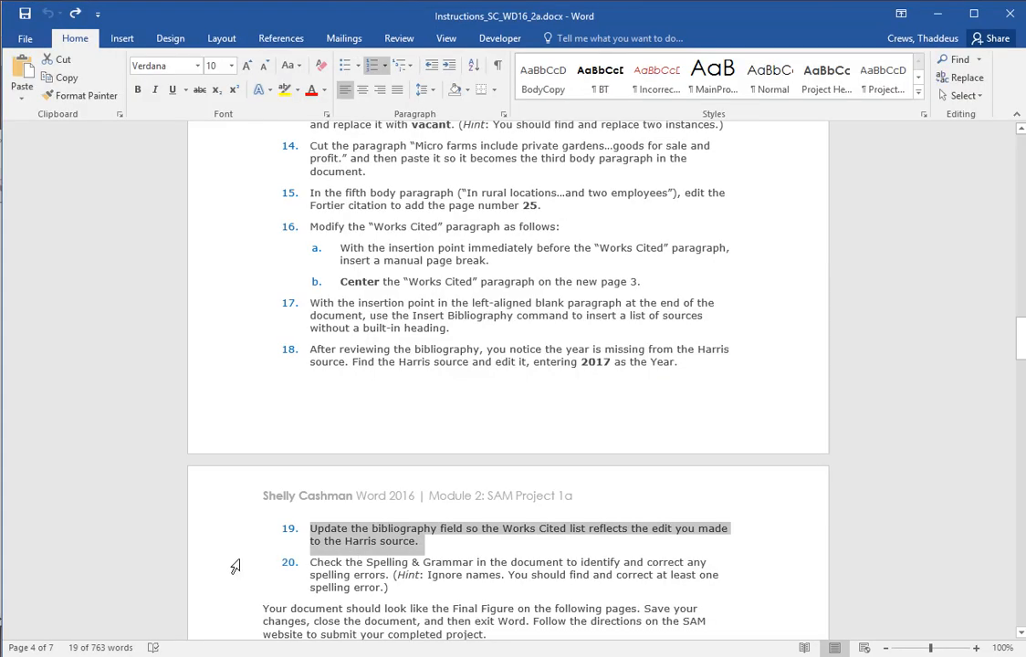
drag(235, 567, 222, 586)
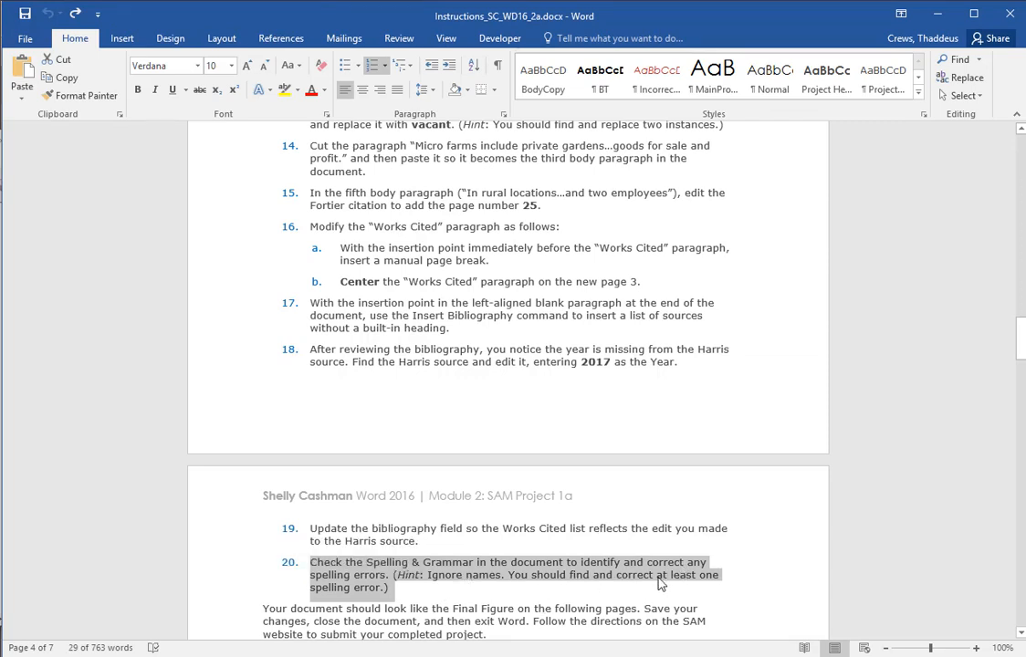
key(alt+Tab)
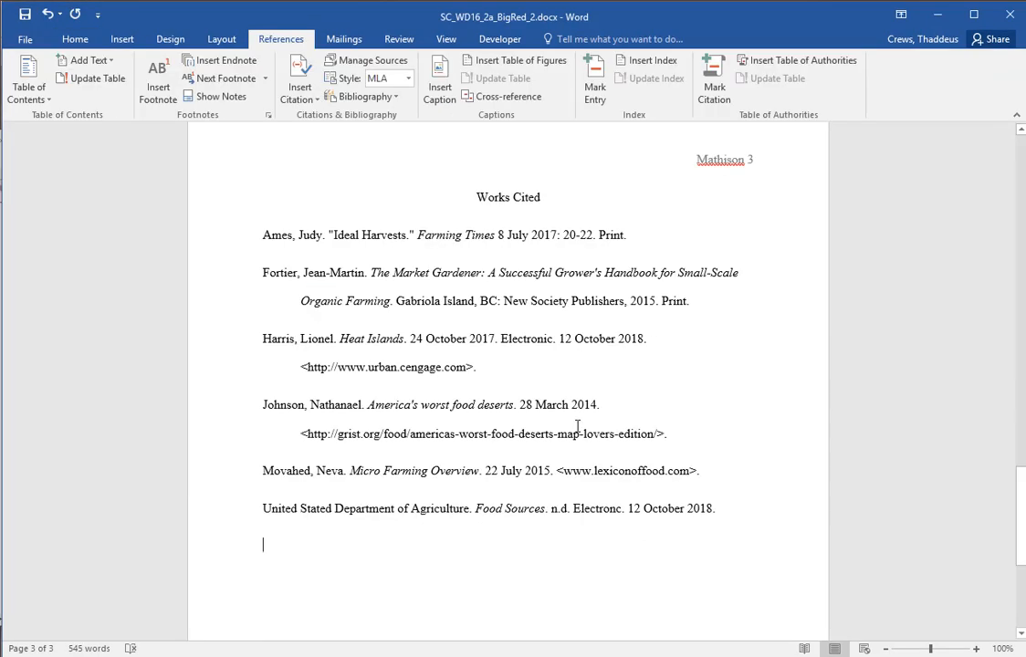
Run the spelling and grammar check on the paper, changing "biuld" to "build" and ignoring the surname flagged in the header.
scroll(484, 313, up, 10)
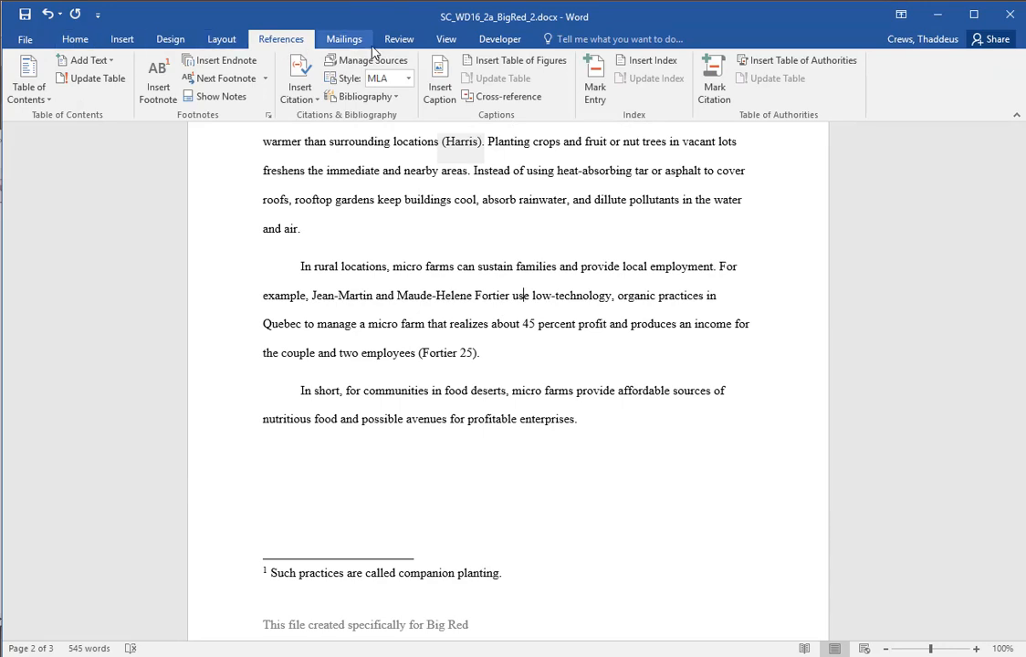
click(397, 40)
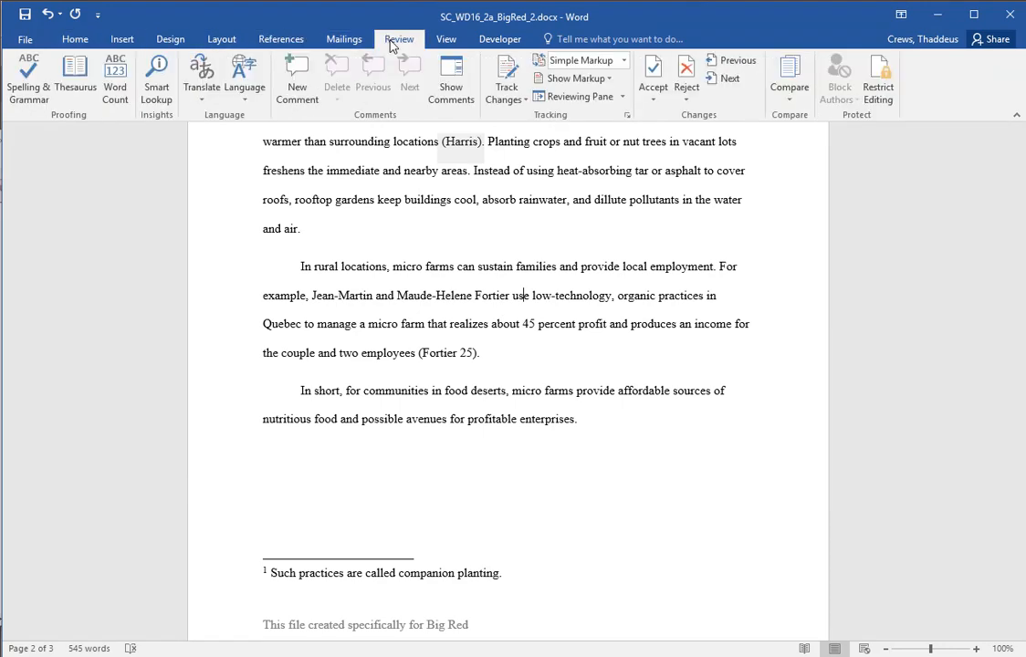
click(26, 95)
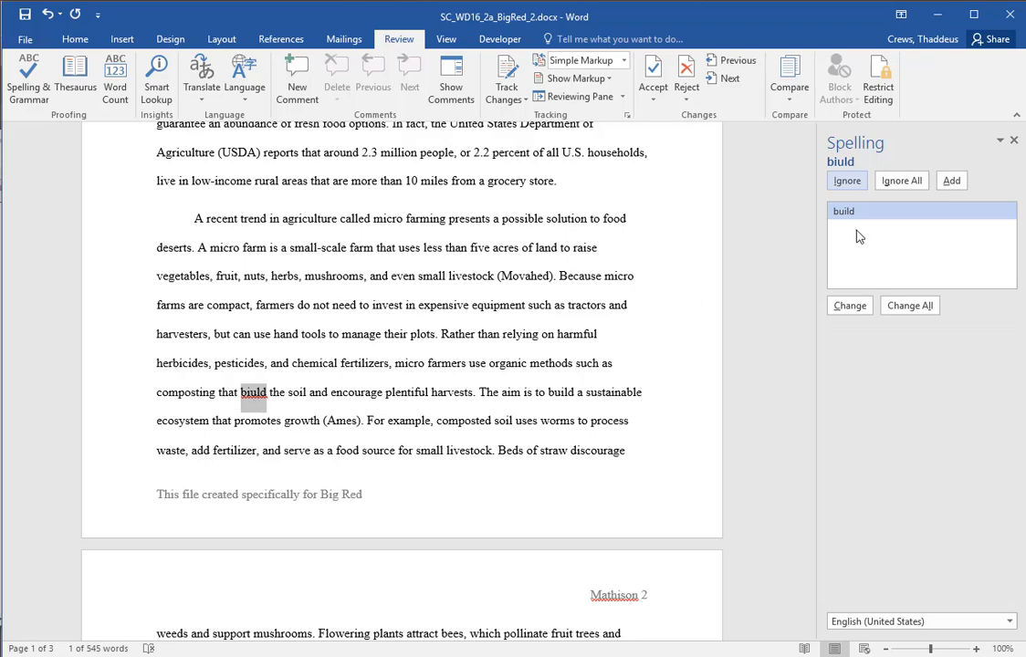
click(851, 306)
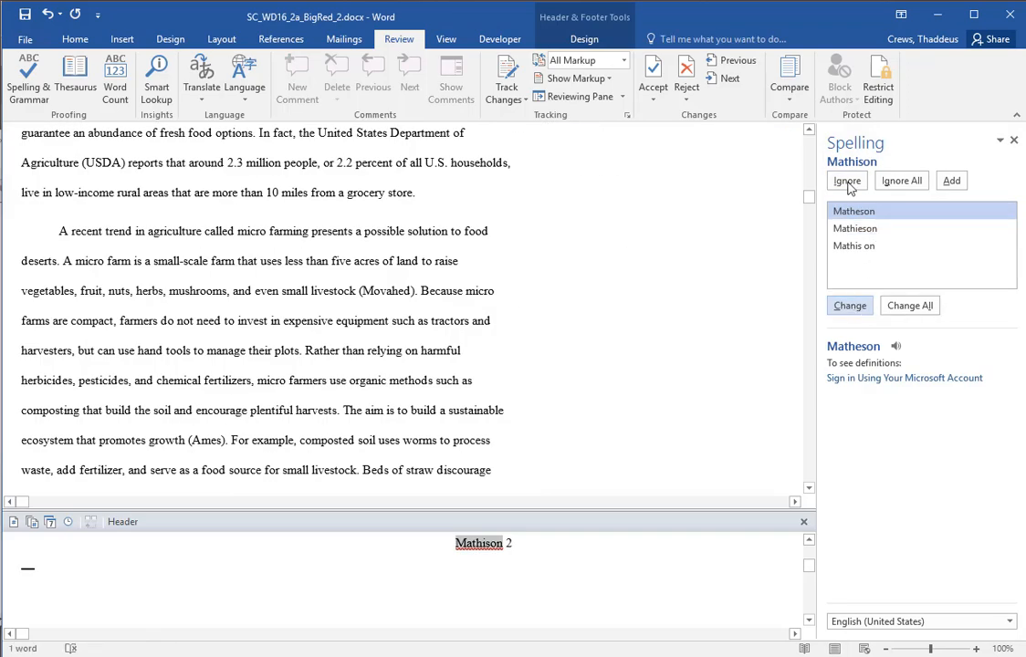
click(847, 182)
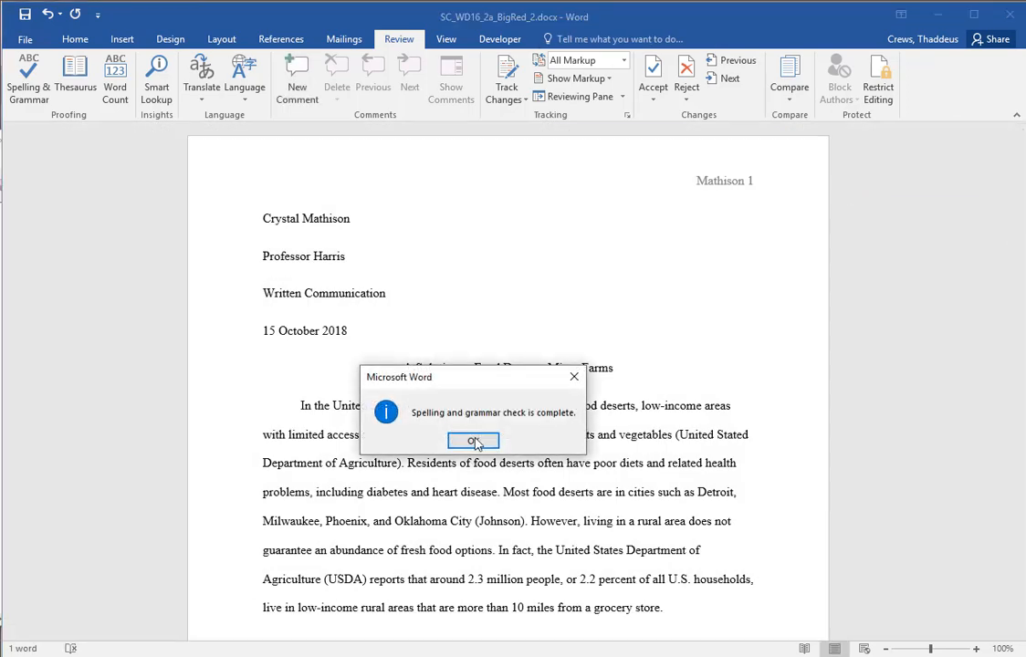
click(474, 443)
Review the paper's pages and examine the Final Figure pages in the instructions document for comparison, and return to the paper.
scroll(671, 329, down, 5)
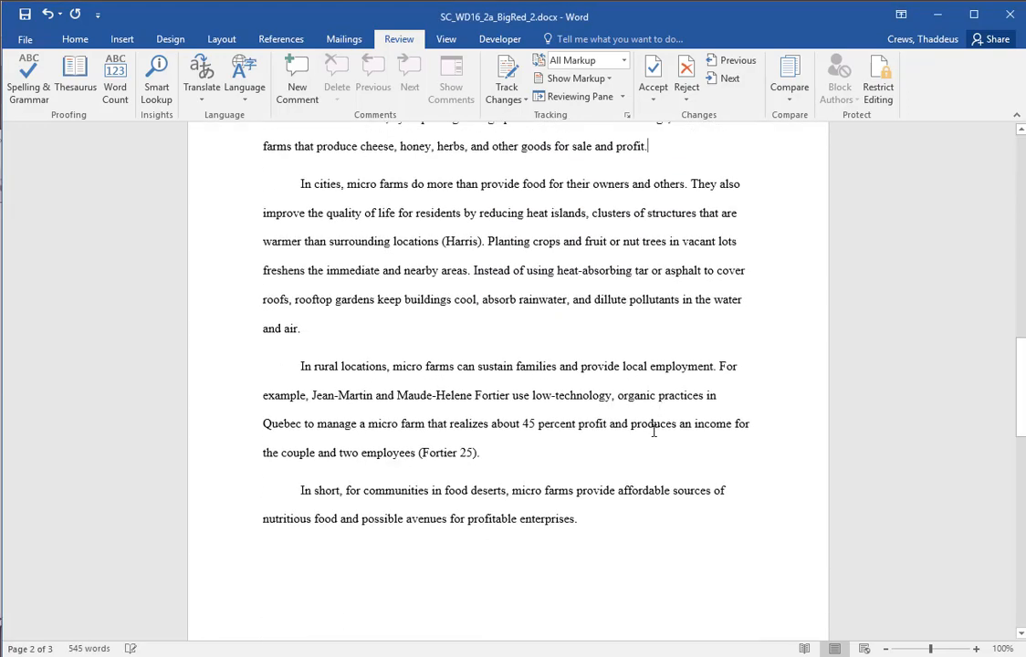
scroll(652, 431, down, 4)
scroll(652, 431, up, 5)
key(alt+Tab)
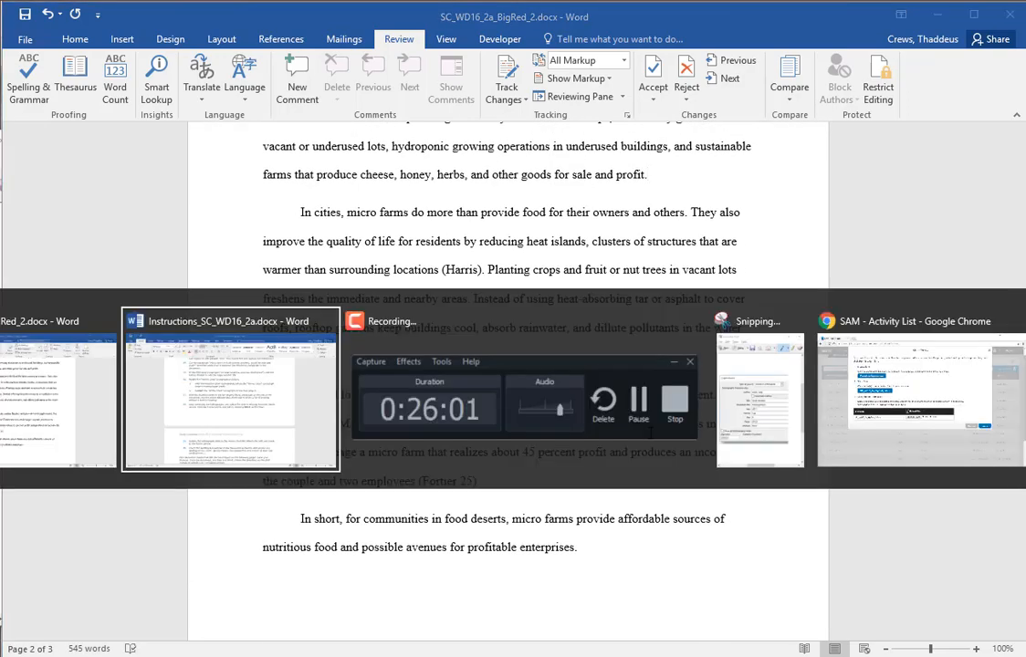
scroll(500, 467, down, 15)
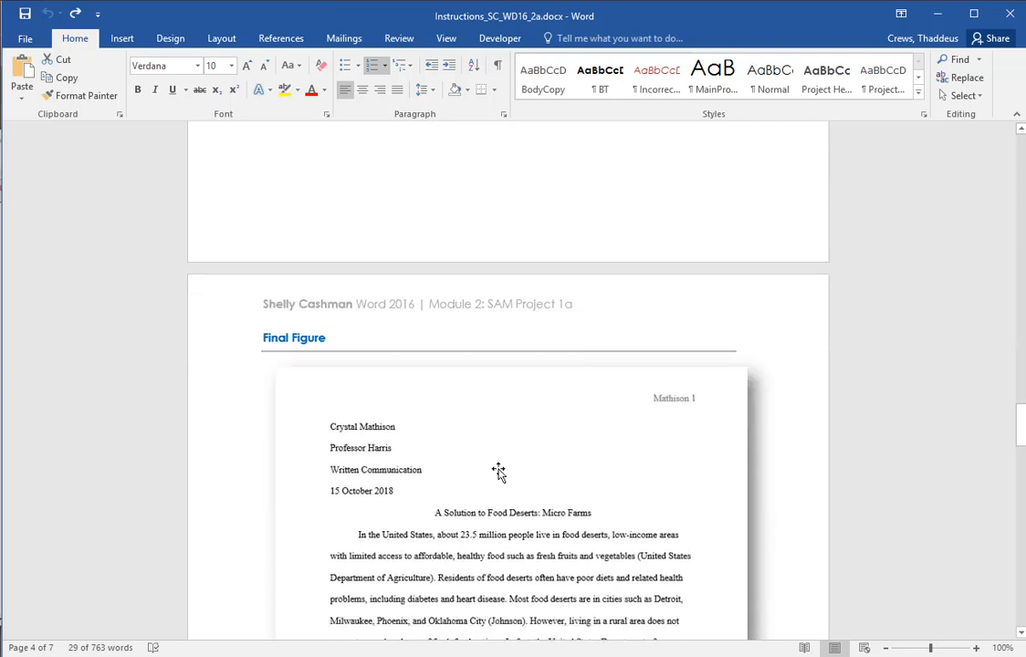
scroll(498, 470, down, 6)
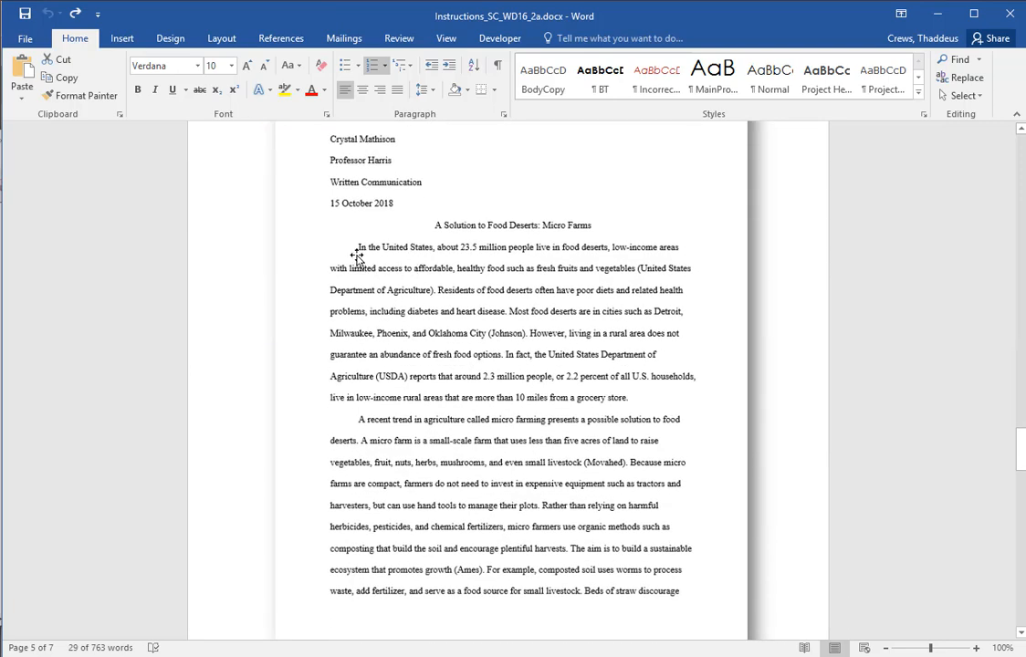
scroll(531, 492, down, 3)
scroll(509, 441, down, 10)
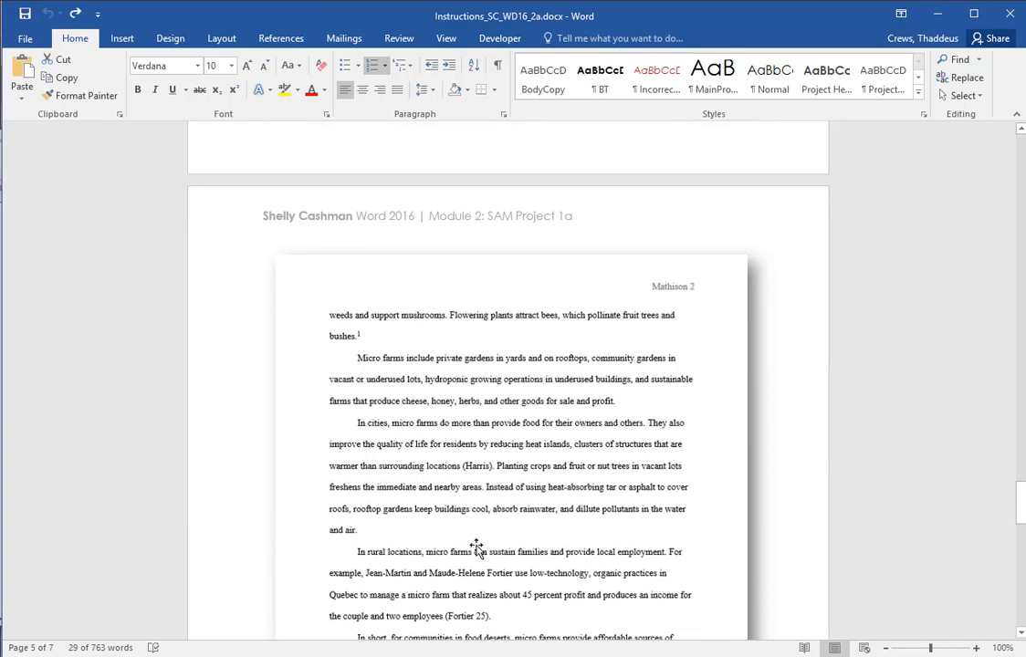
scroll(480, 548, down, 2)
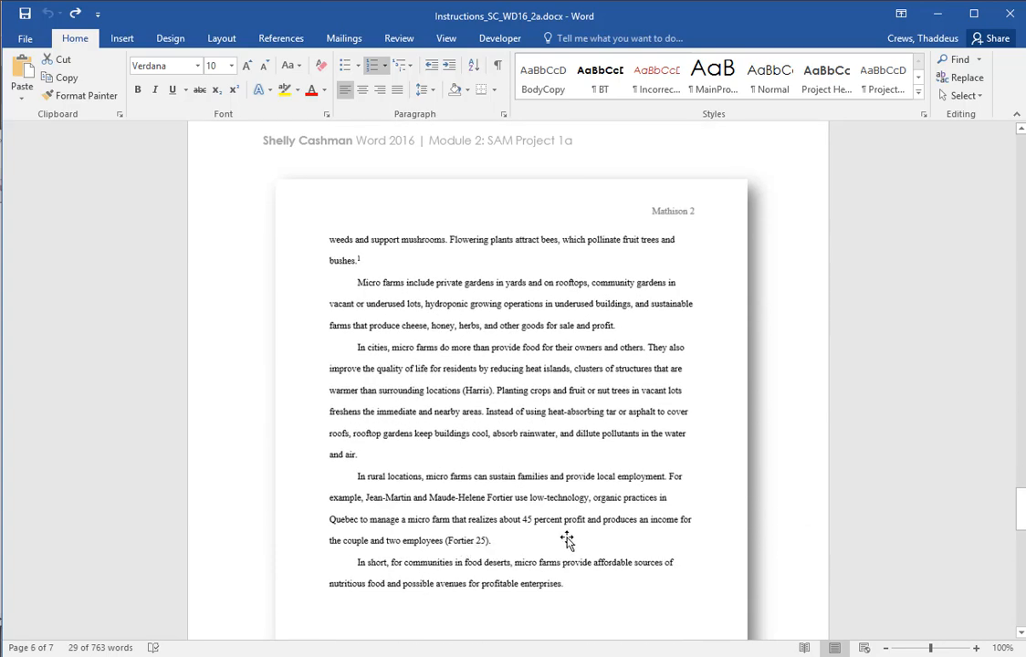
scroll(566, 541, down, 4)
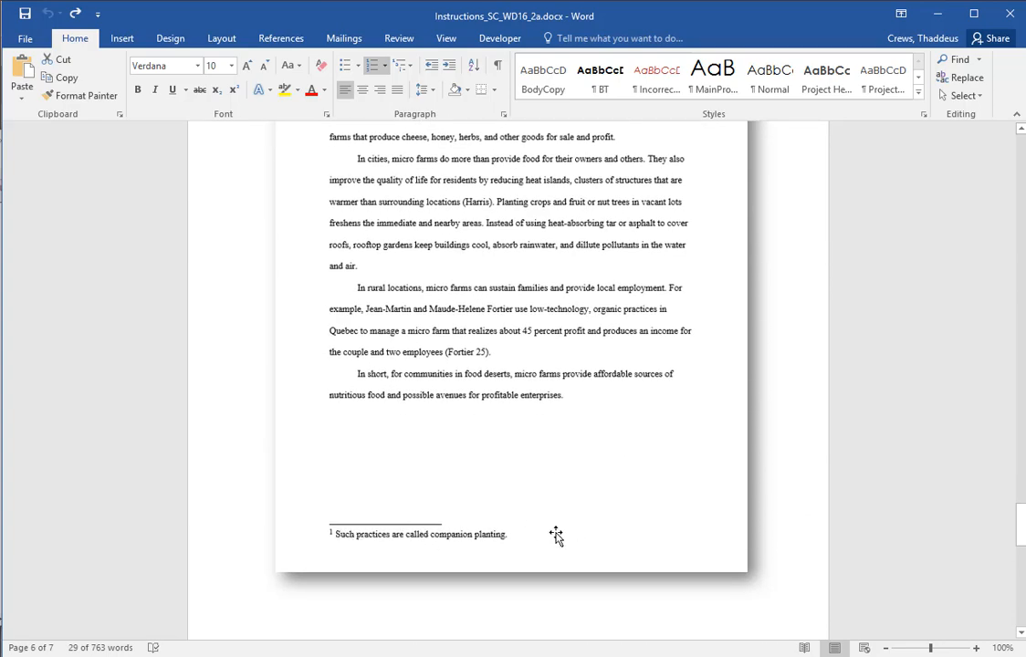
scroll(556, 535, down, 12)
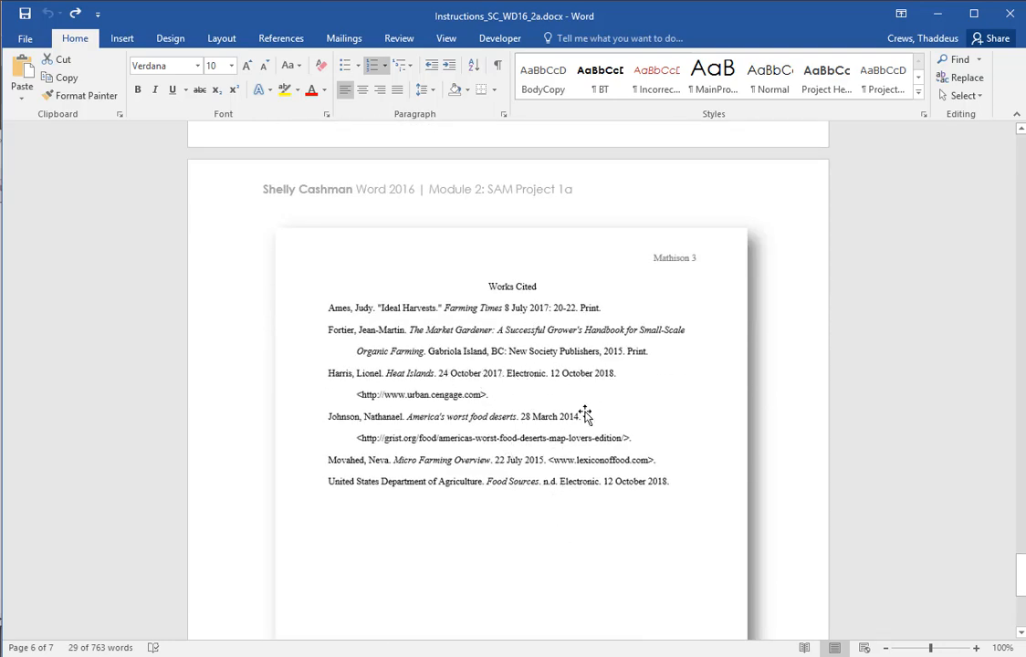
scroll(566, 439, up, 4)
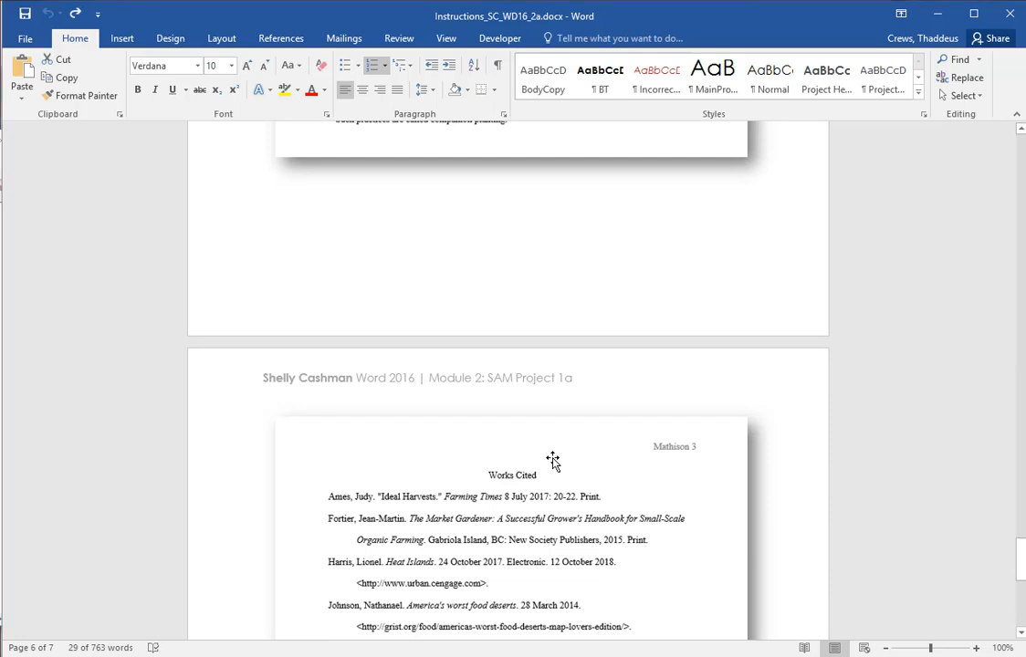
key(alt+Tab)
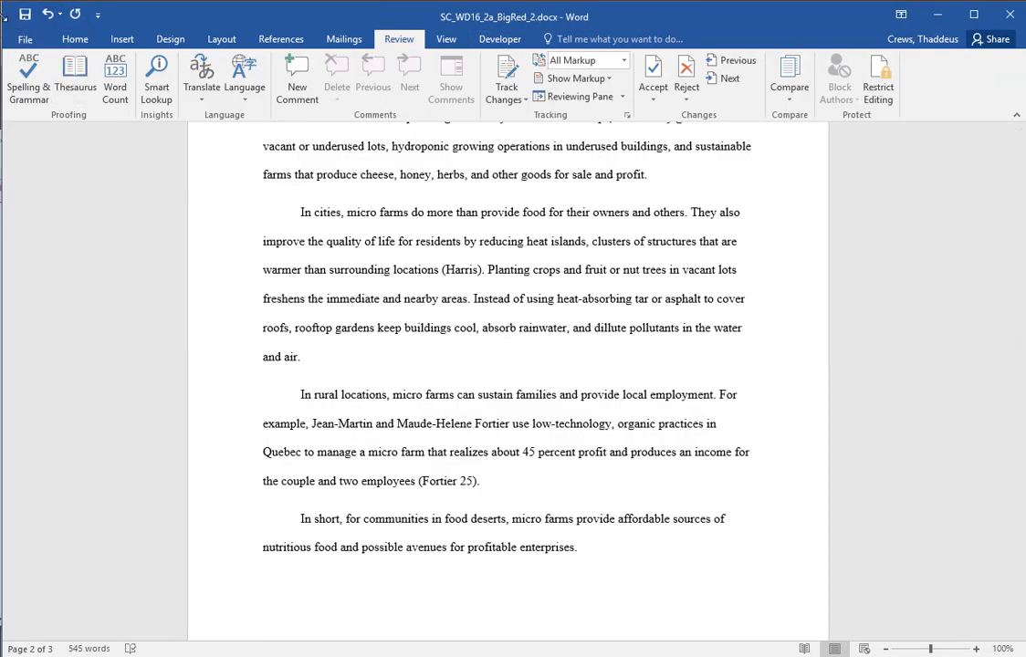
Close the finished paper, switch to SAM in Chrome, and submit SC_WD16_2a_BigRed_2.docx from the Desktop for the CIS 141-Word 2 project.
click(1010, 13)
key(alt+Tab)
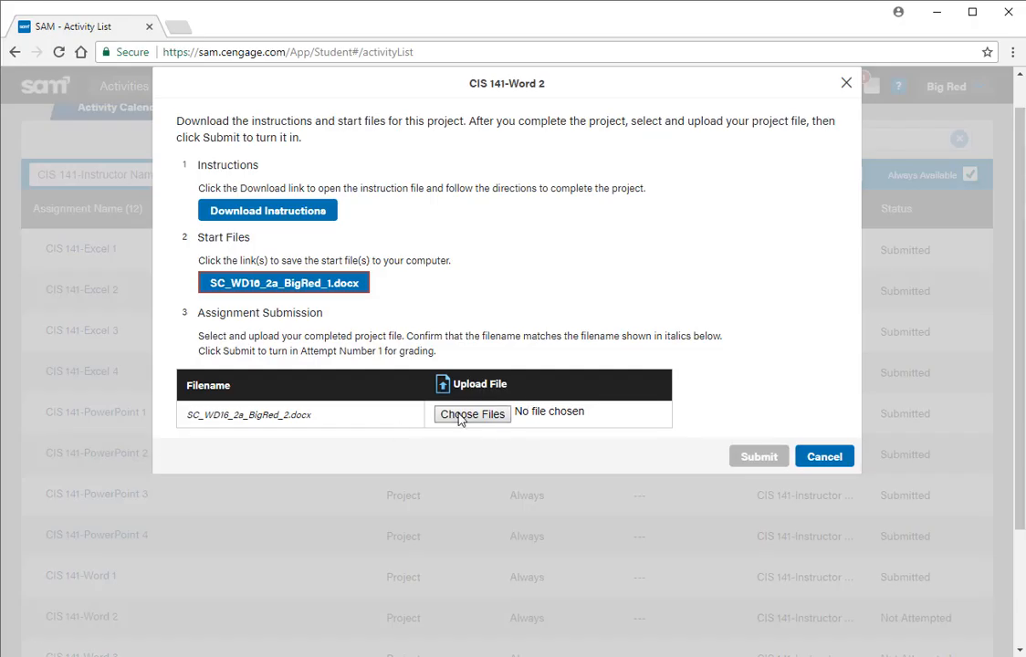
click(458, 414)
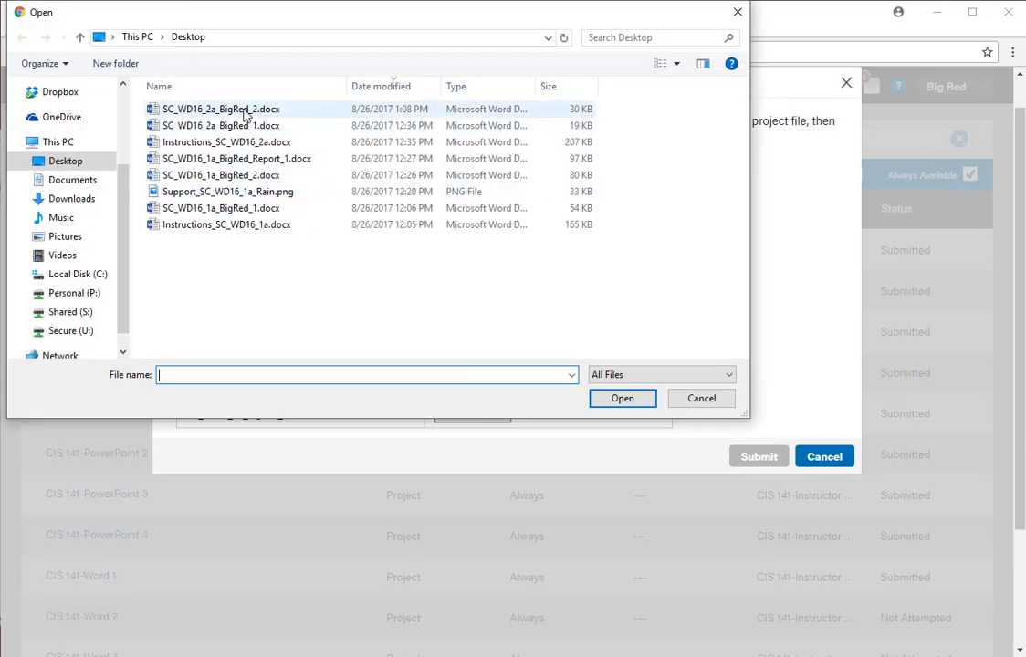
double_click(245, 111)
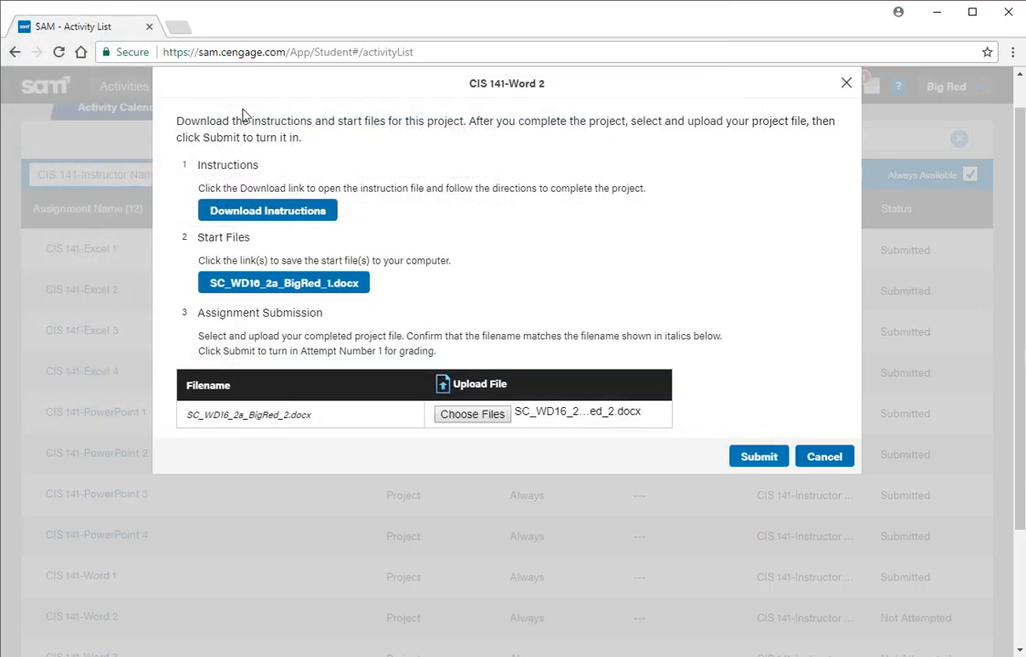
click(758, 457)
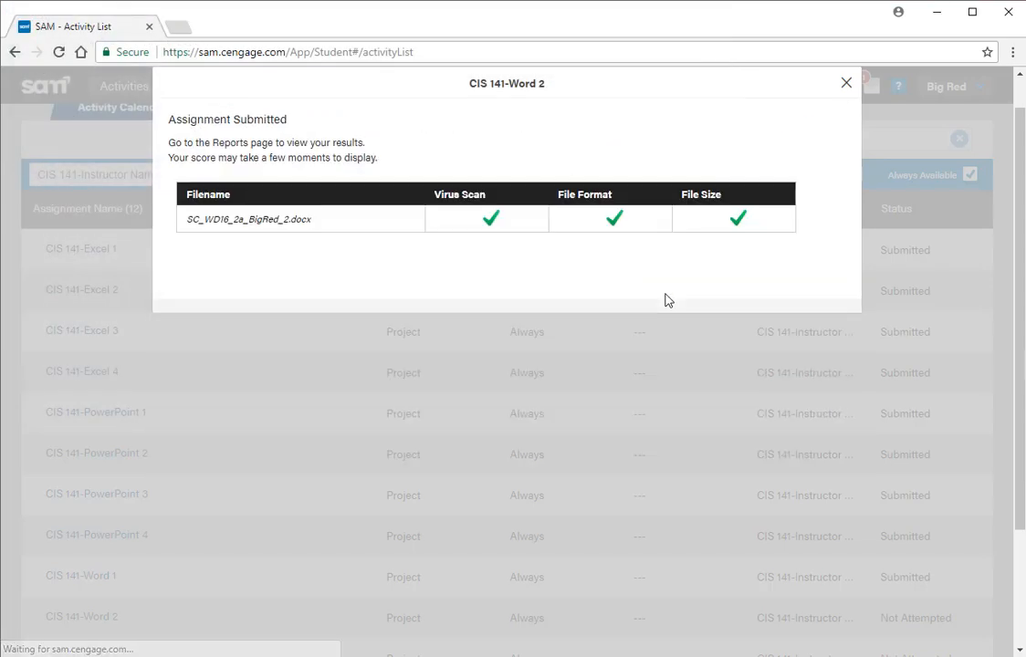
click(843, 84)
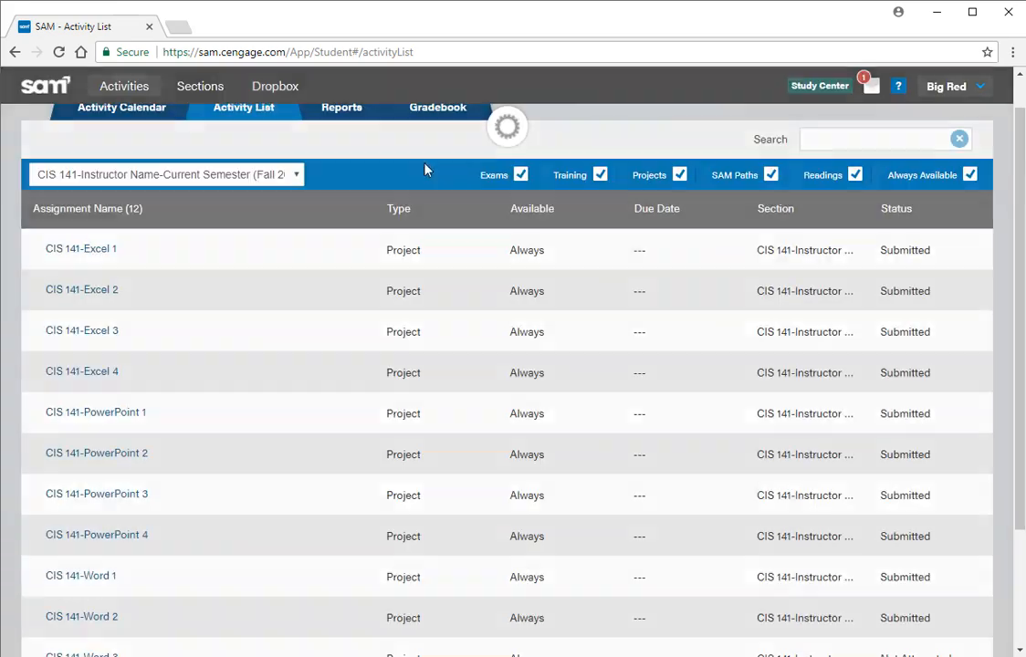
Save the CIS 141-Word 2 project report to the Desktop and open it in Word to check the score line.
click(342, 112)
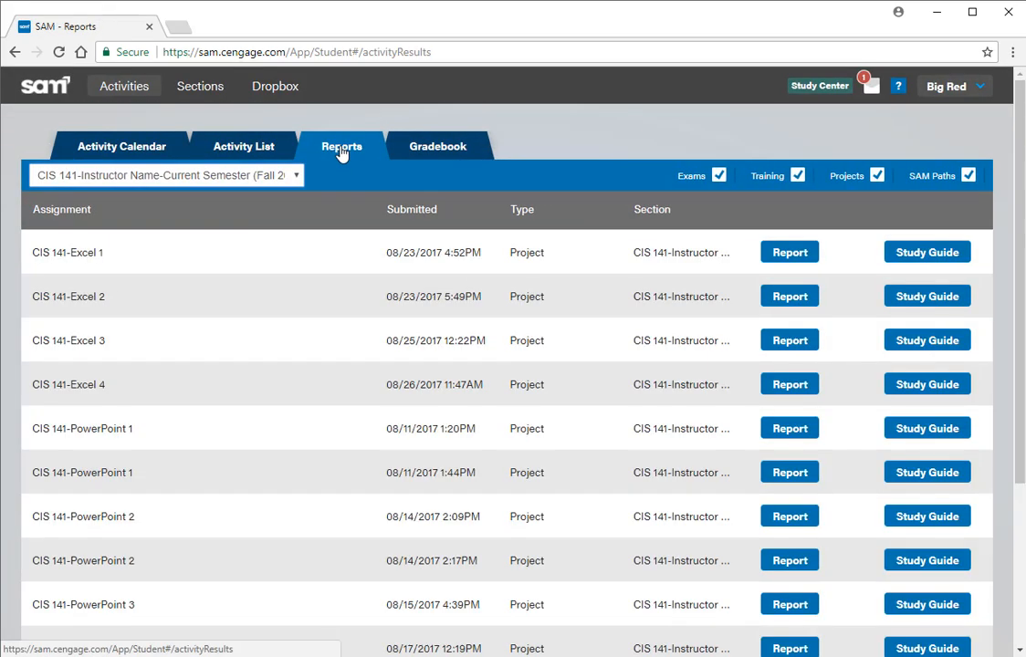
scroll(123, 483, down, 3)
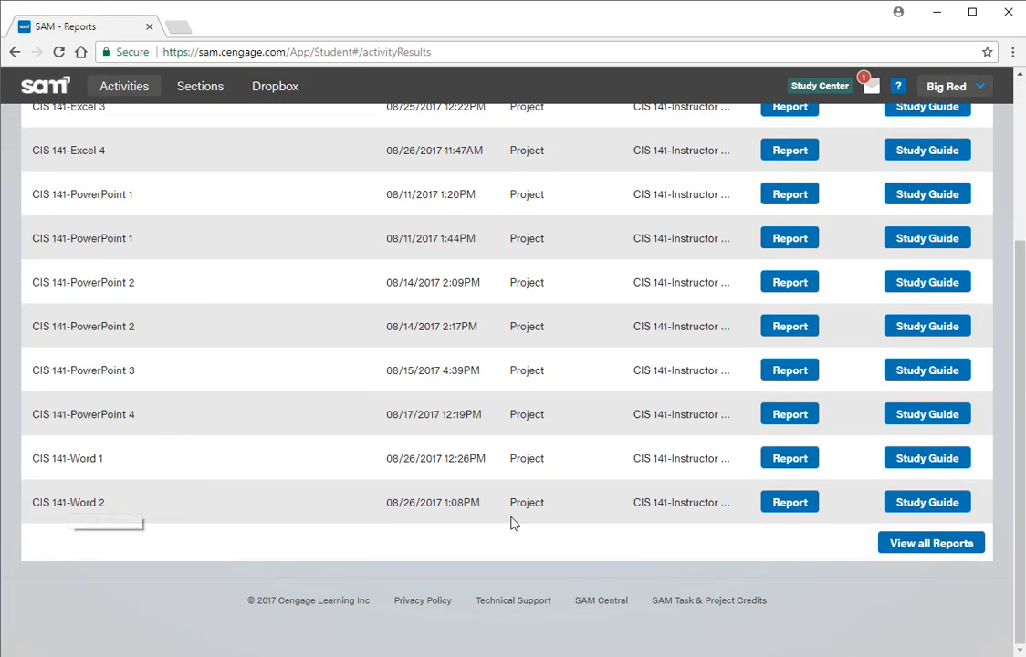
click(778, 508)
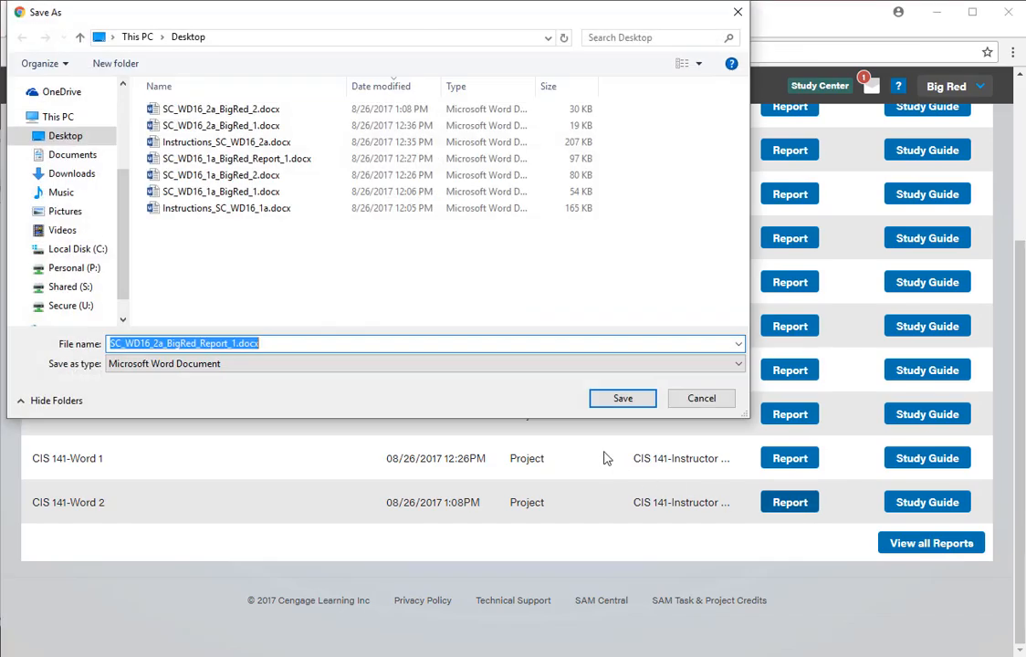
click(608, 401)
click(73, 641)
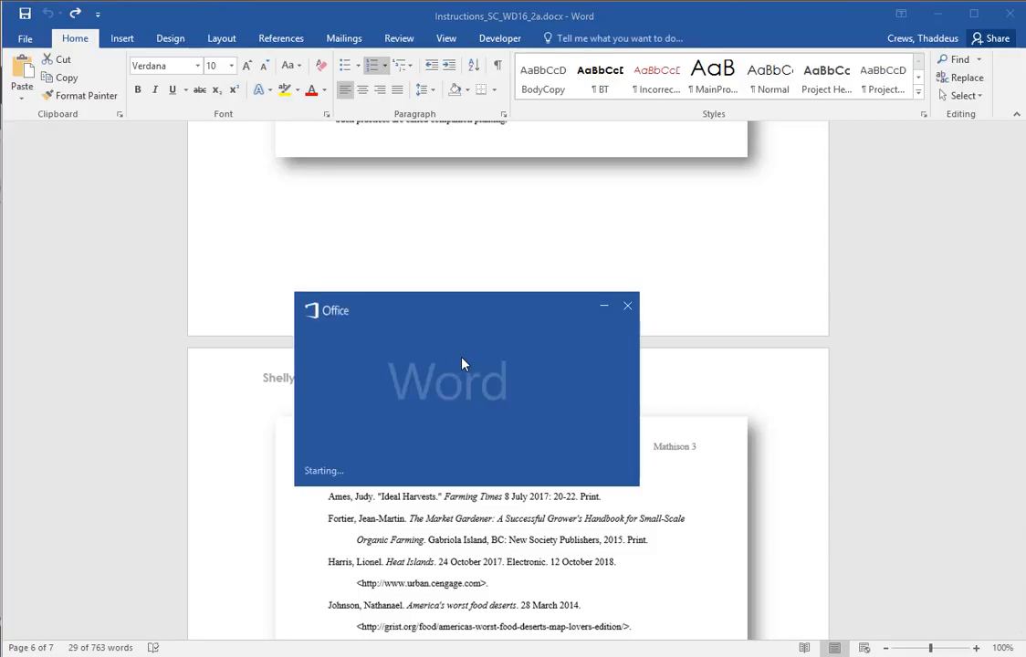
drag(280, 228, 523, 230)
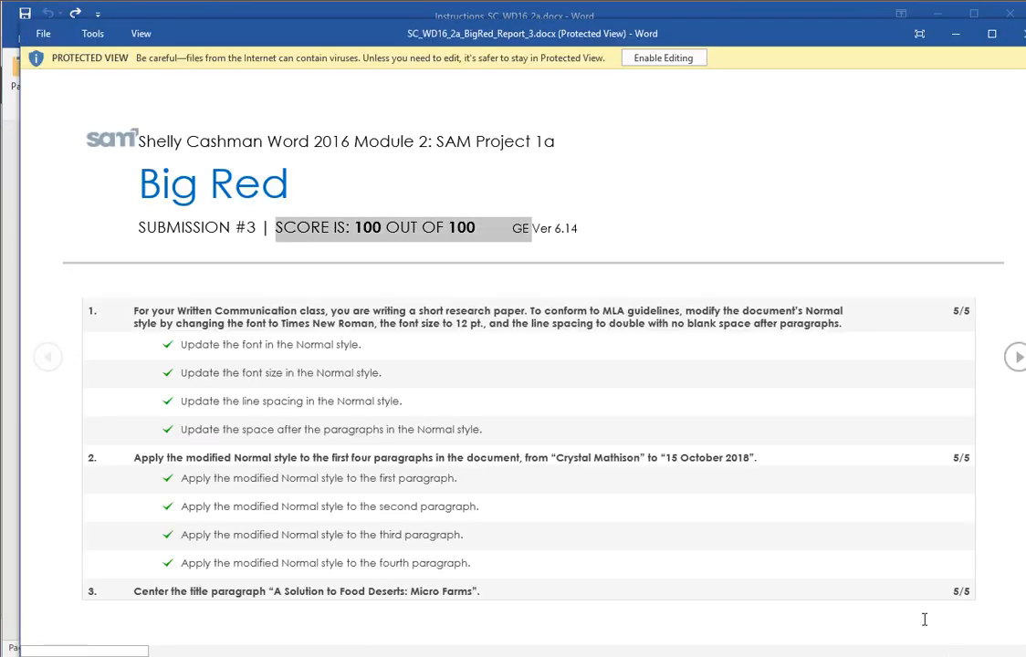